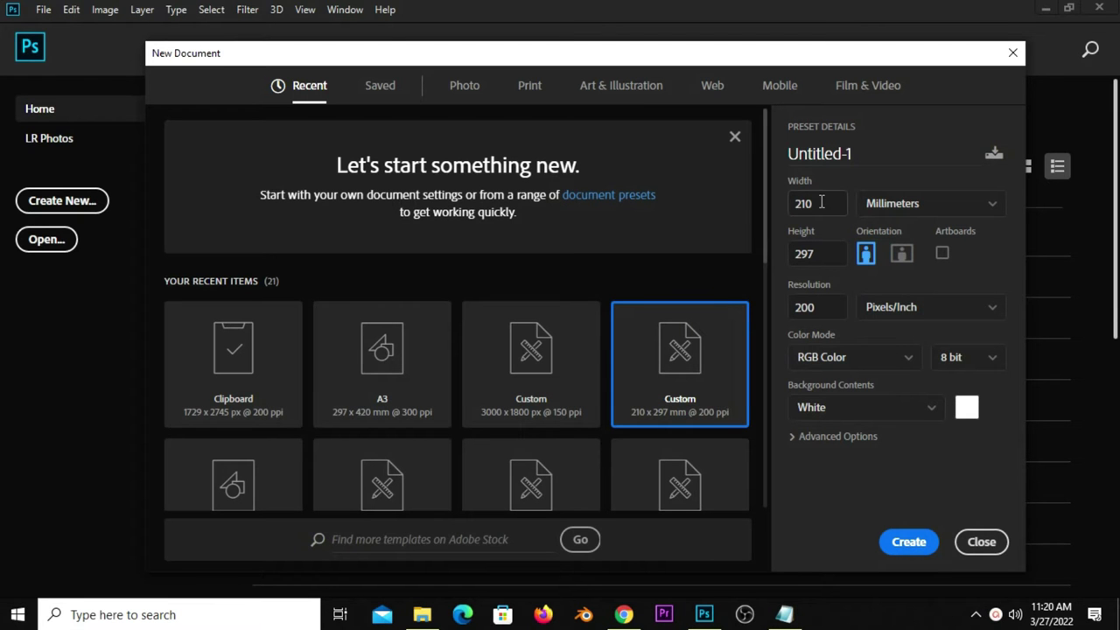
Create a new 210 × 297 mm document at 200 pixels/inch with a white background
left_click(822, 202)
left_click(821, 255)
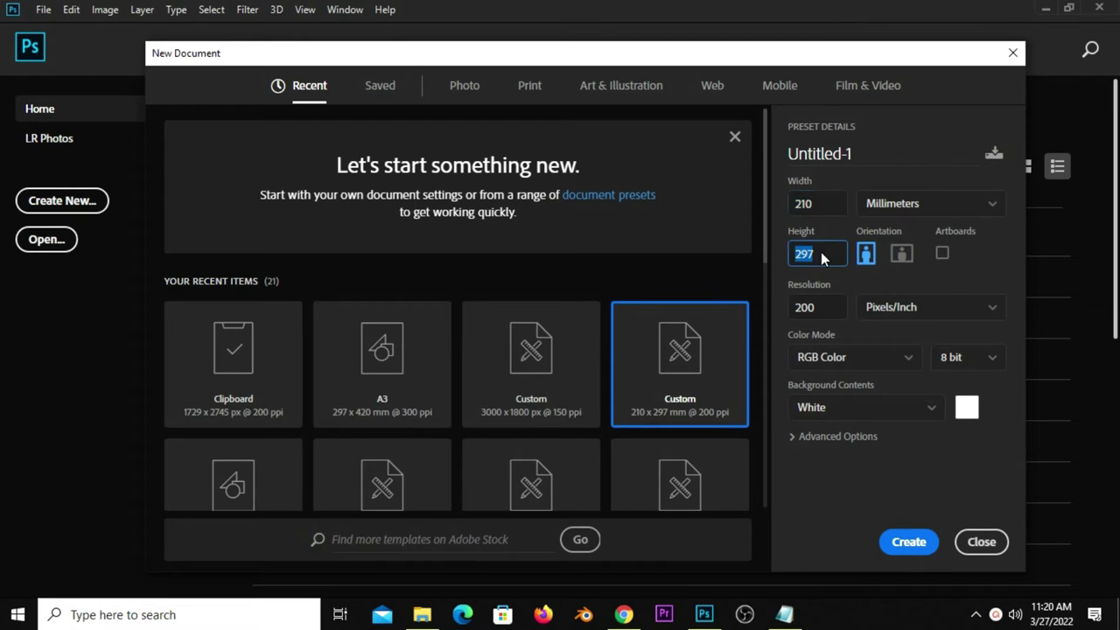
left_click(825, 311)
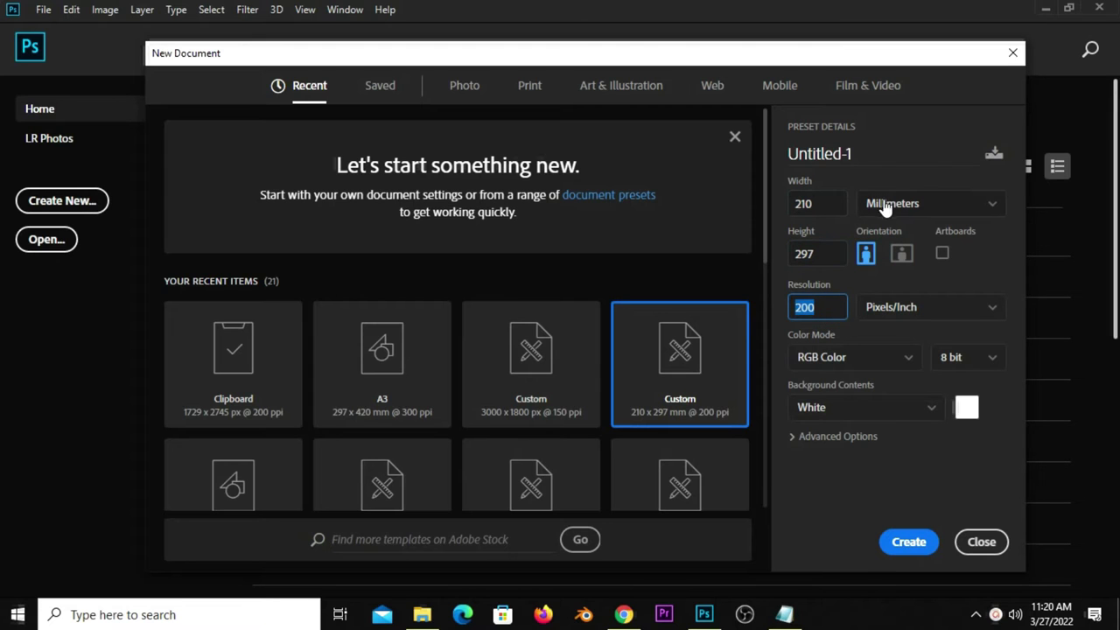
left_click(901, 545)
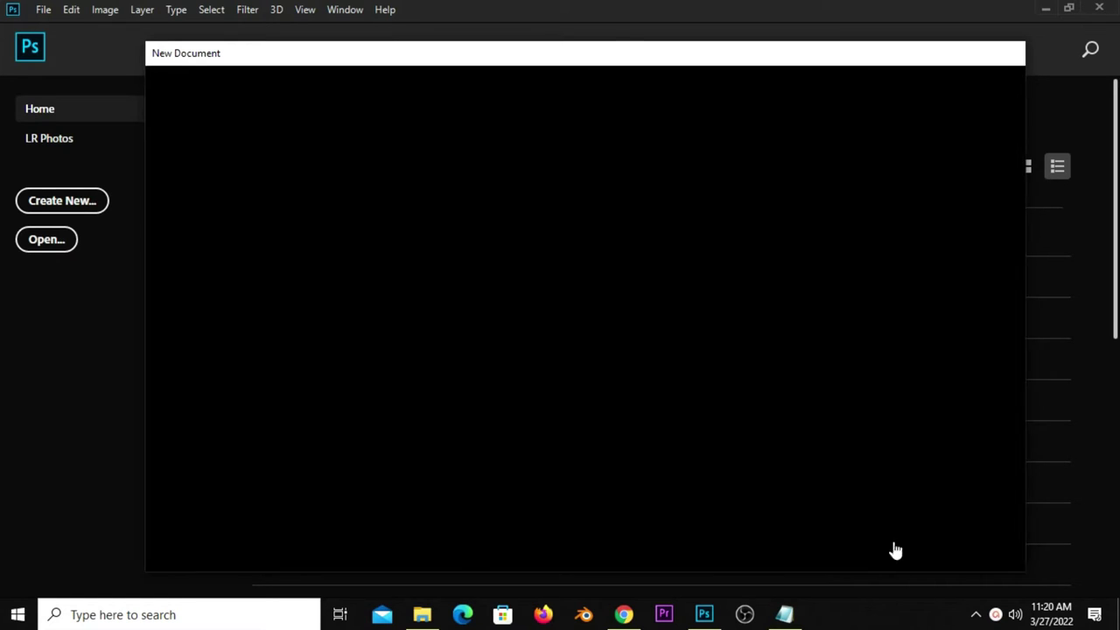
Add a Solid Color fill layer in teal 229d9c, copying the hex code from Notepad
left_click(784, 615)
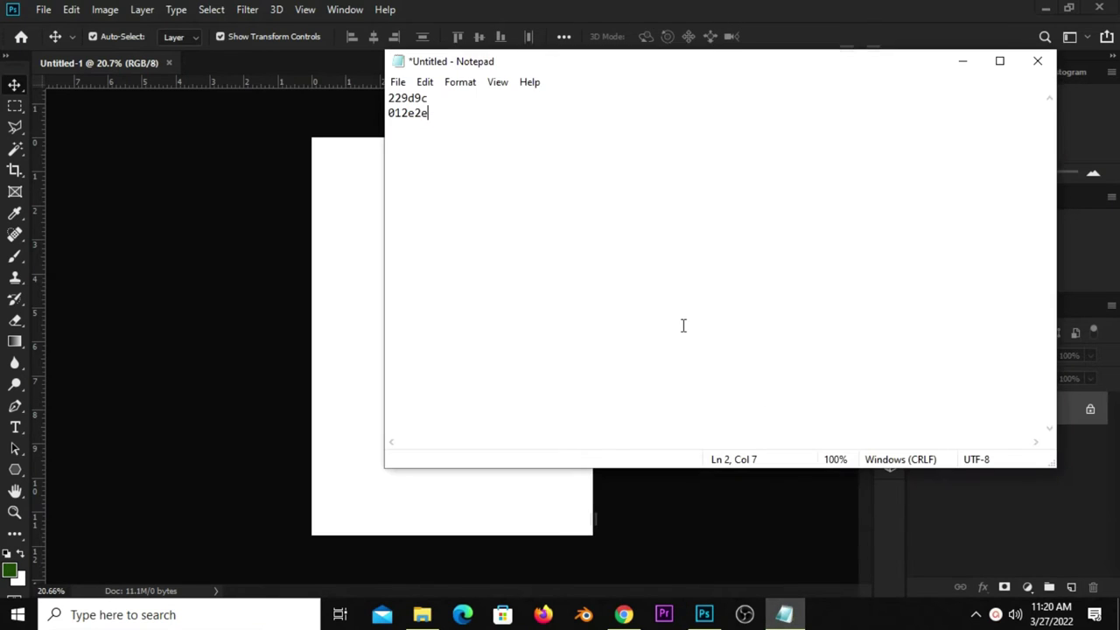
double_click(445, 96)
right_click(418, 93)
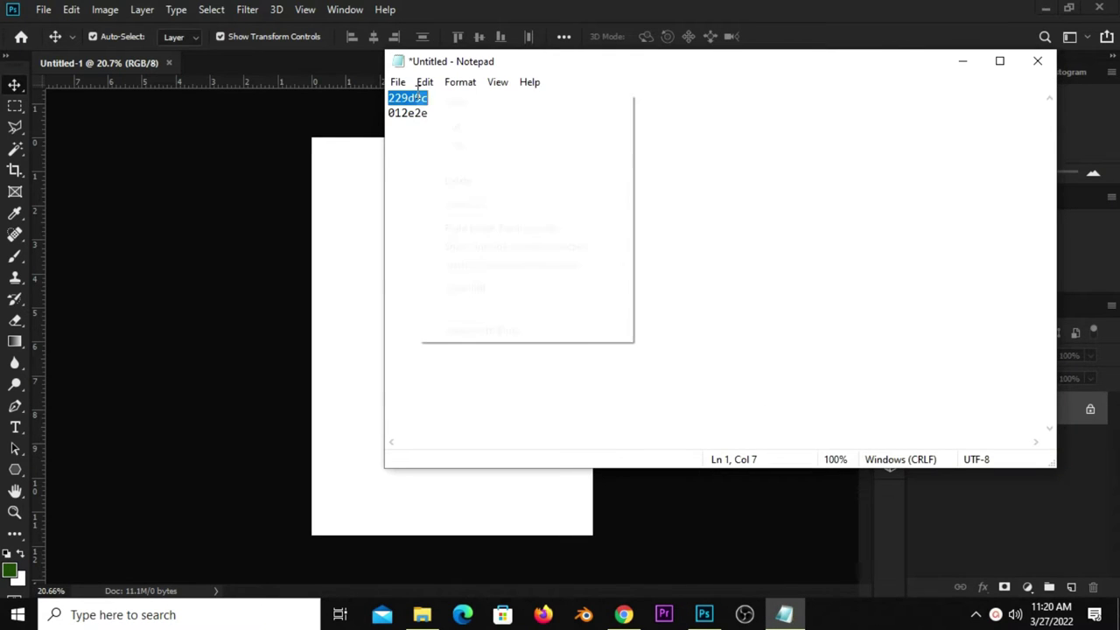
left_click(486, 145)
left_click(581, 8)
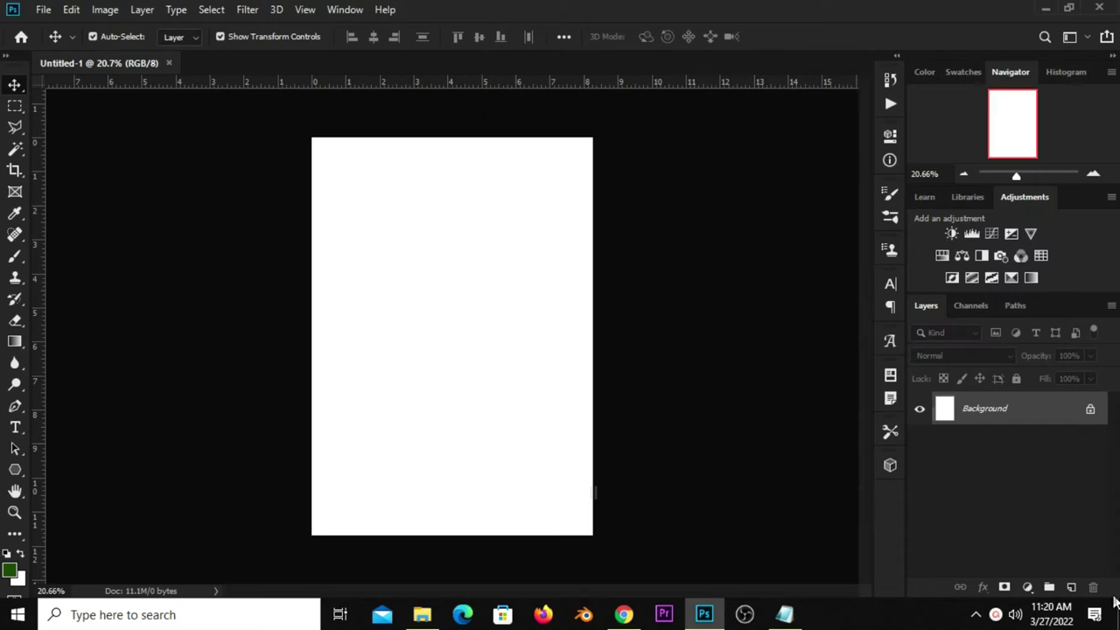
left_click(1028, 587)
left_click(1022, 289)
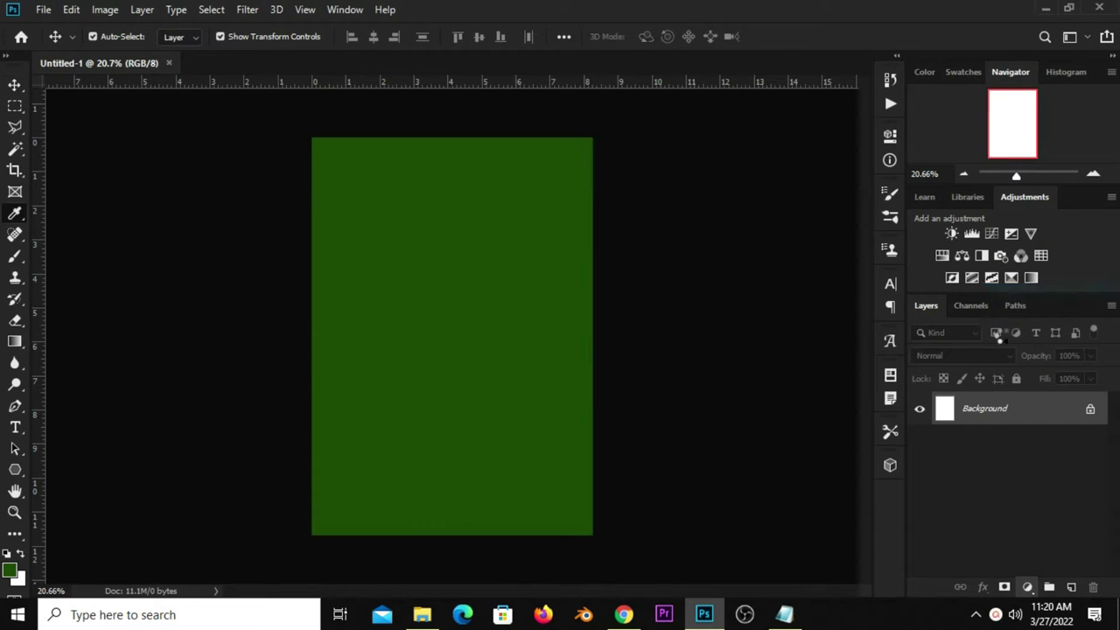
key("ctrl+v")
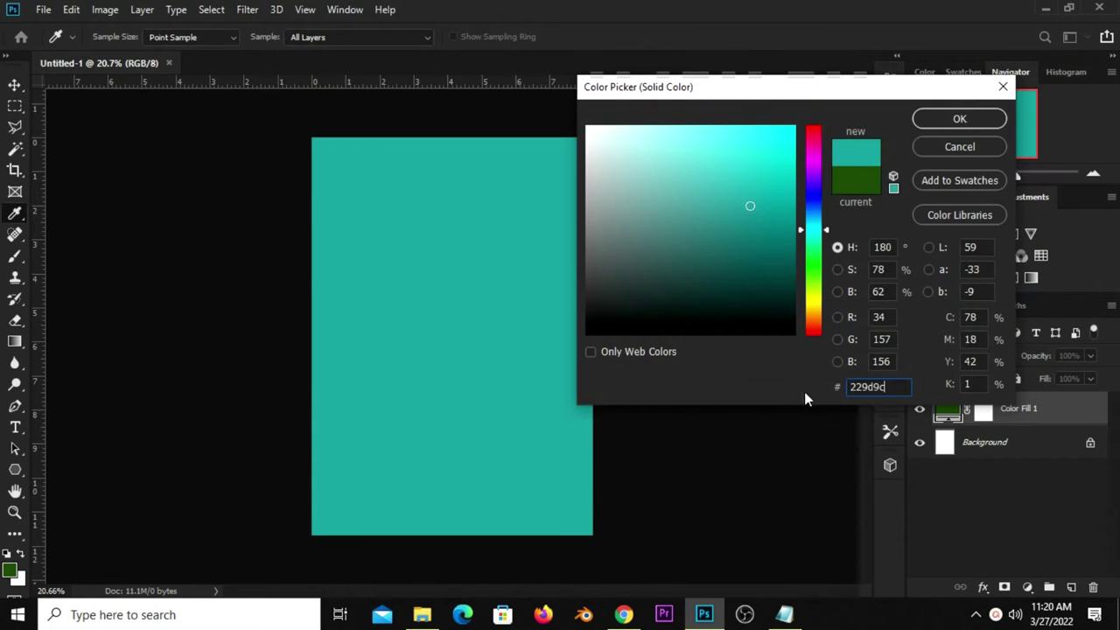
double_click(895, 388)
left_click(919, 123)
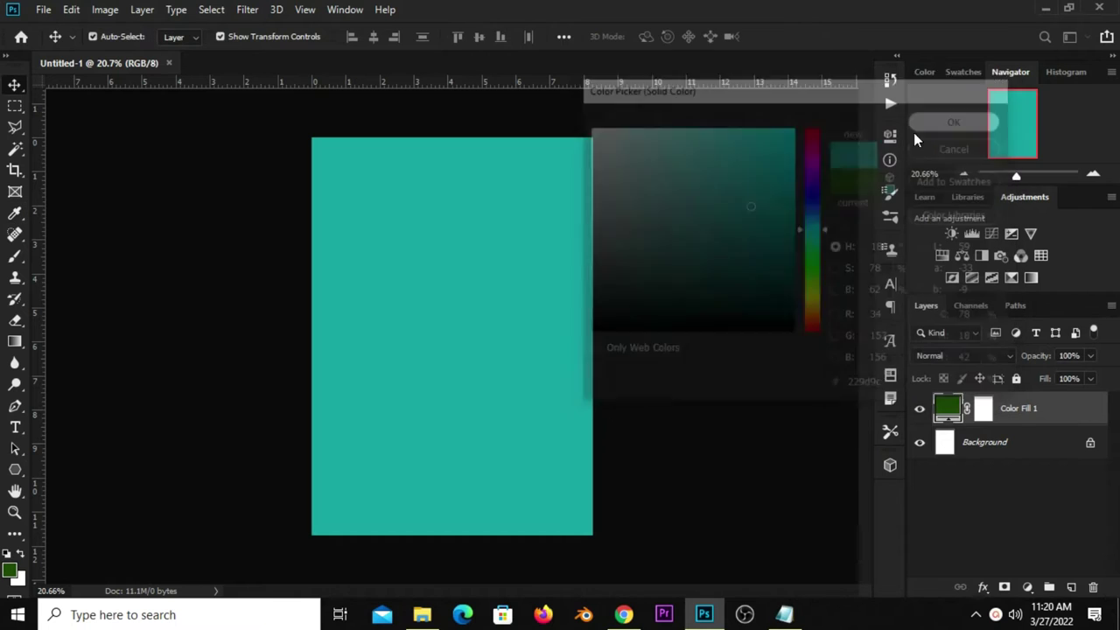
Add a second Solid Color fill layer on top in dark teal 012e2e
left_click(1028, 587)
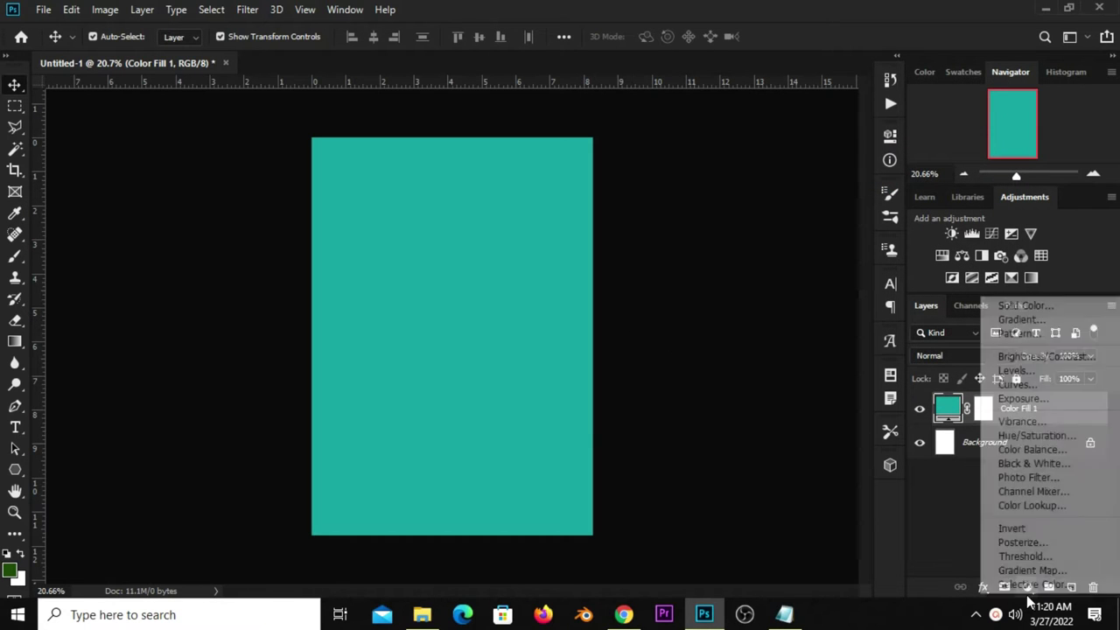
left_click(1033, 308)
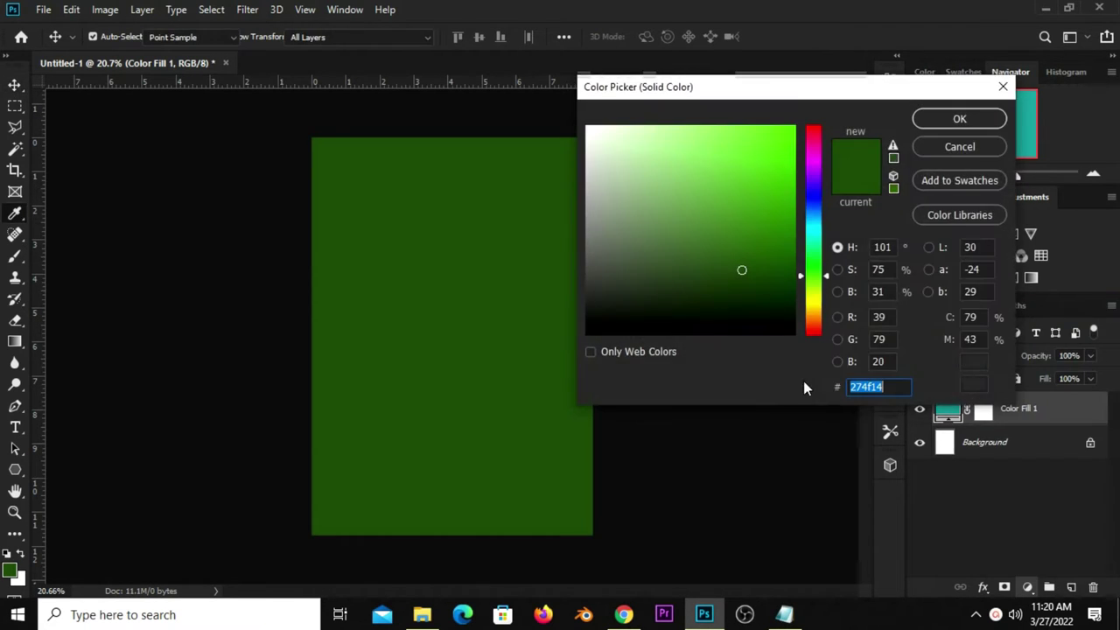
left_click(785, 615)
double_click(445, 113)
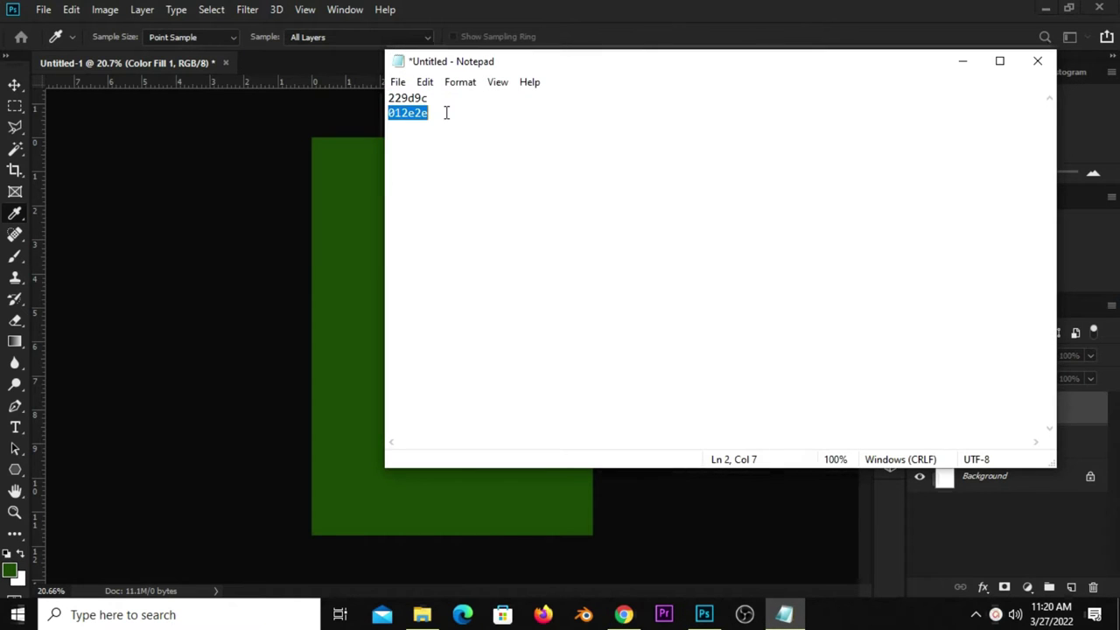
right_click(409, 112)
left_click(439, 164)
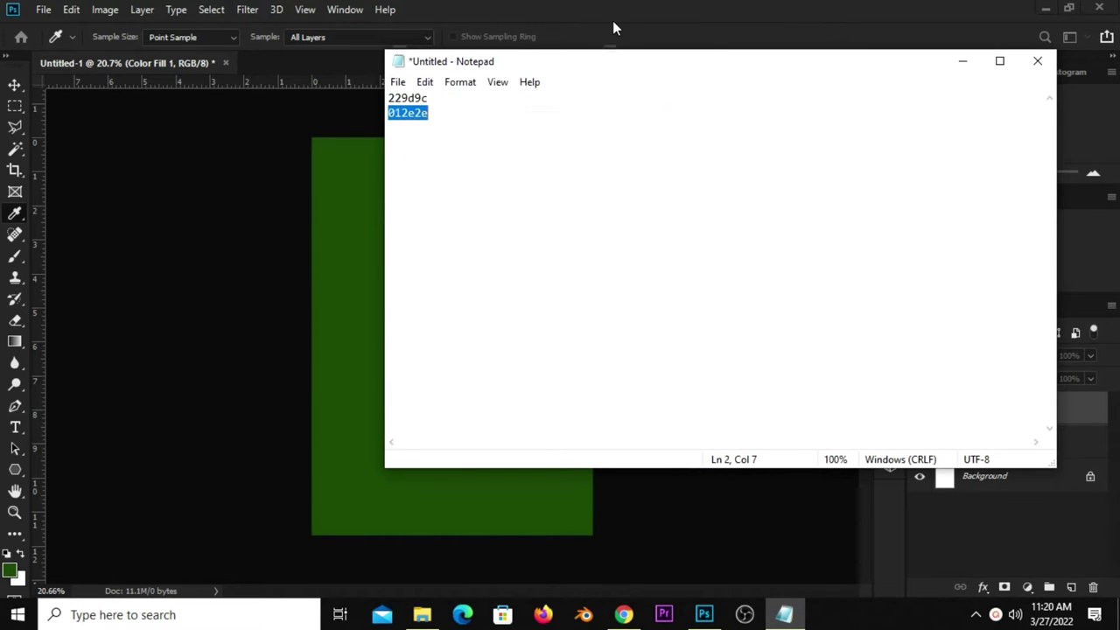
left_click(613, 22)
right_click(863, 382)
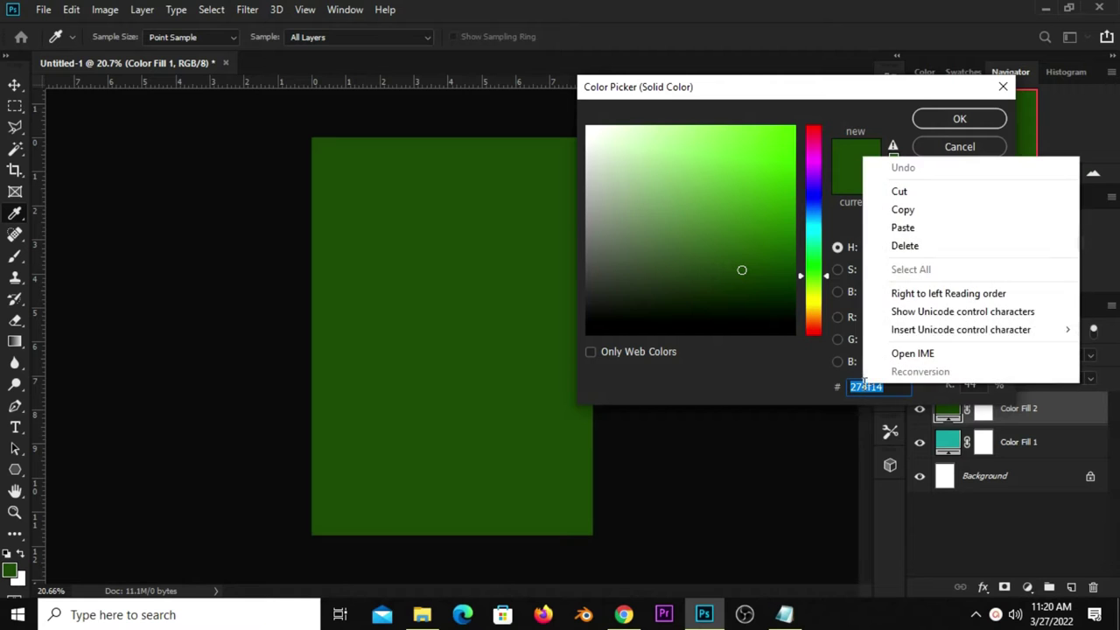
left_click(889, 226)
double_click(886, 390)
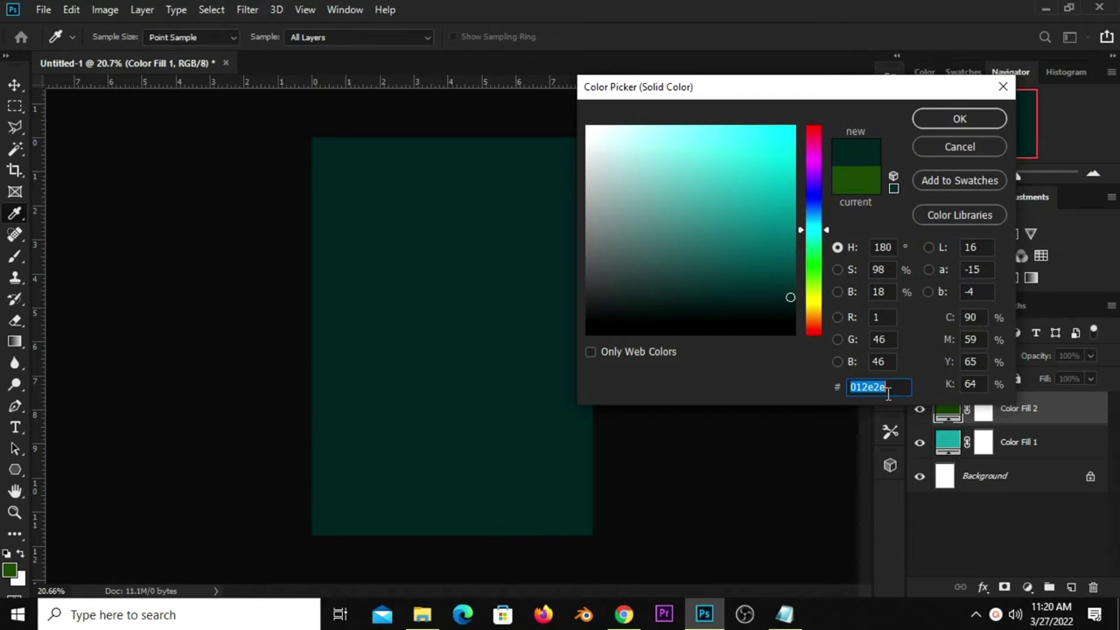
left_click(933, 118)
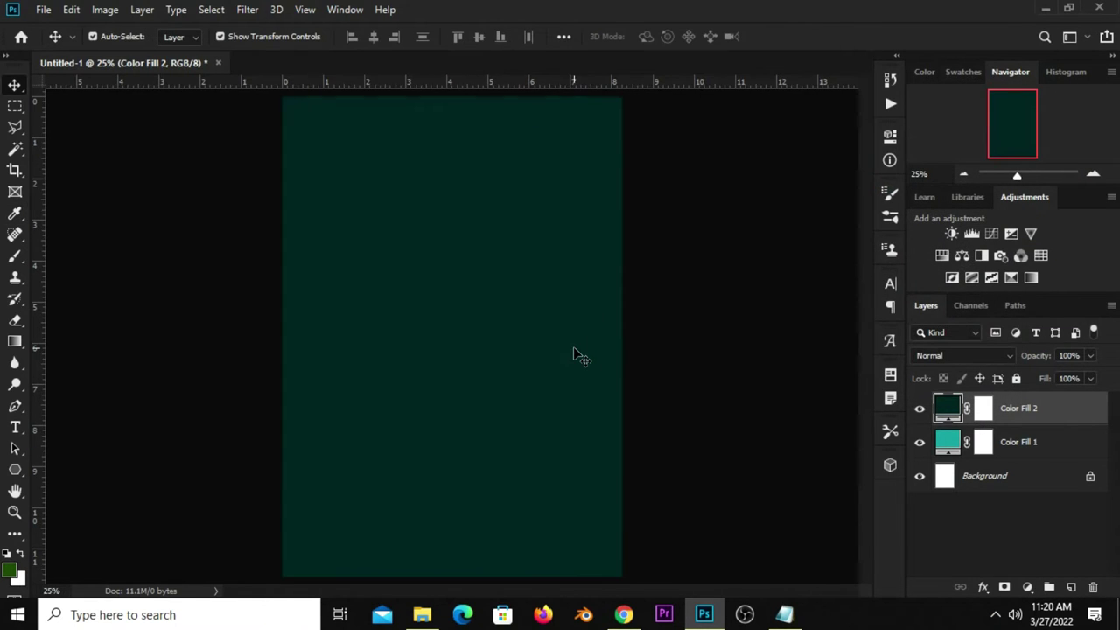
Target Color Fill 2's layer mask with a soft round Brush
left_click(920, 411)
left_click(920, 408)
left_click(15, 256)
left_click(56, 255)
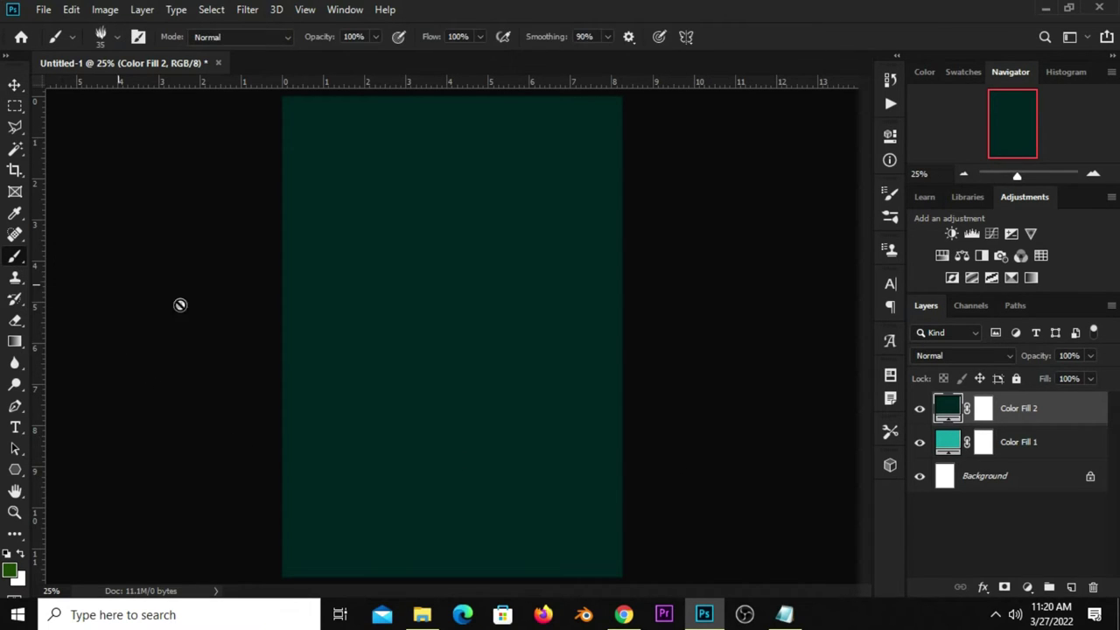
left_click(985, 409)
key("bracketright")
key("bracketright")
key("bracketright")
key("bracketright")
key("bracketright")
key("bracketright")
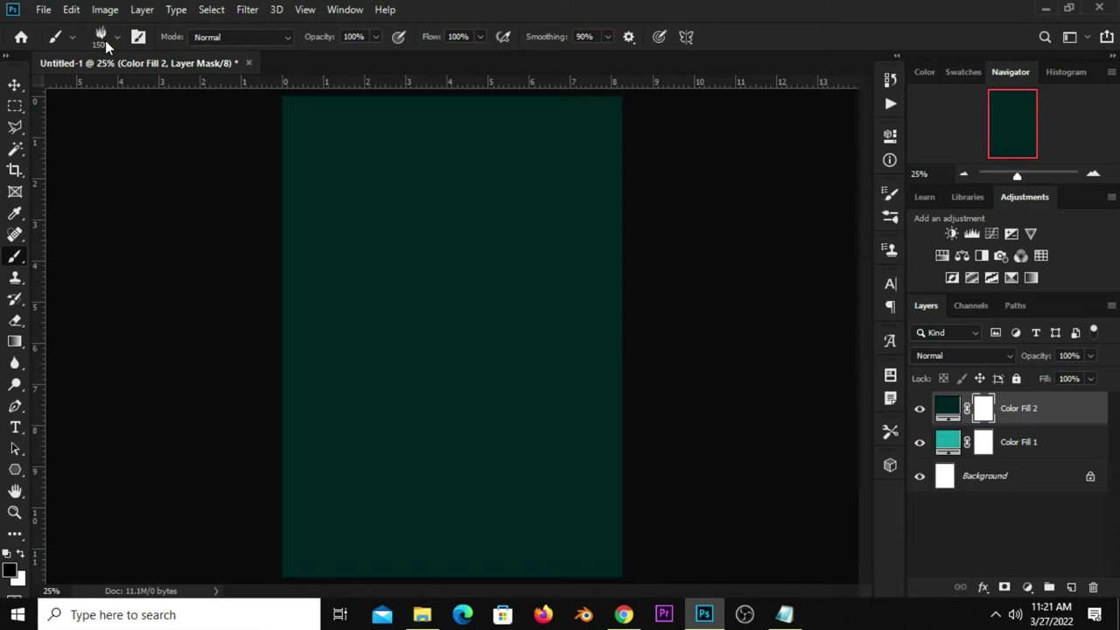
left_click(105, 40)
left_click(111, 161)
Set the brush to 95% opacity and 2500 px size
key("4")
key("1")
left_click(487, 7)
left_click(374, 42)
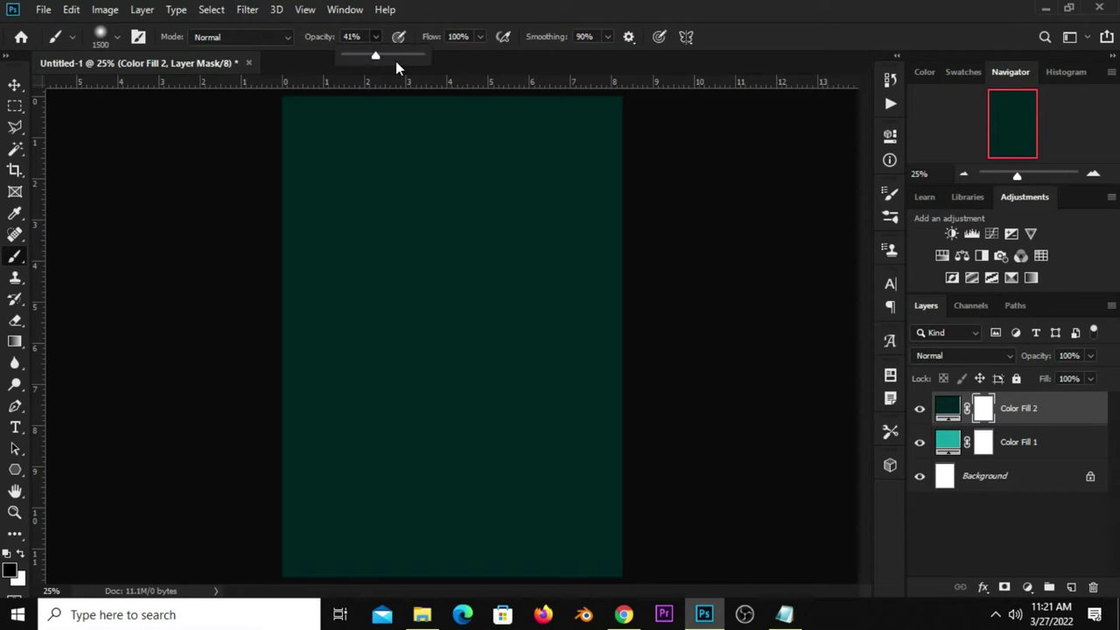
left_click_drag(402, 58, 417, 56)
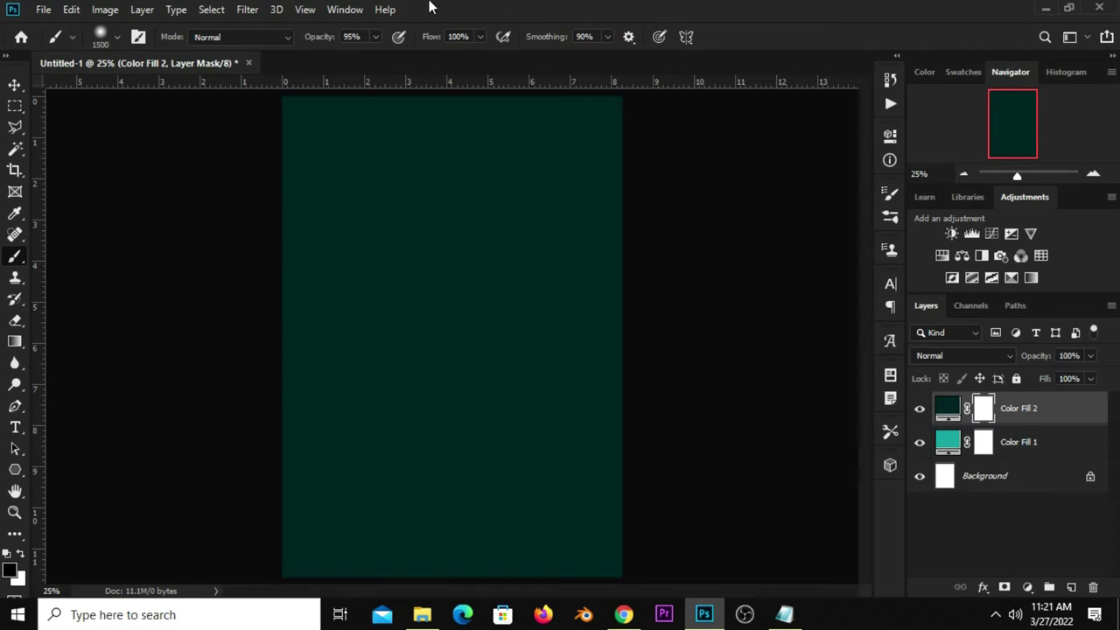
key("bracketright")
key("bracketright")
key("bracketright")
key("bracketright")
key("bracketright")
key("bracketright")
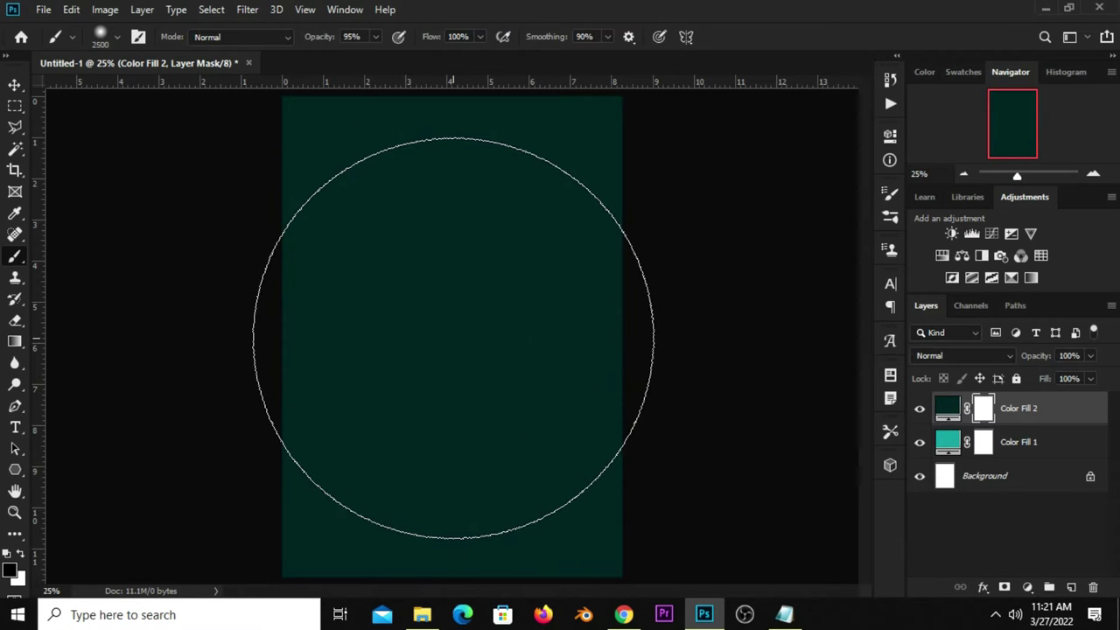
With black at 0% hardness, dab the canvas centre three times to reveal a teal glow
left_click(10, 571)
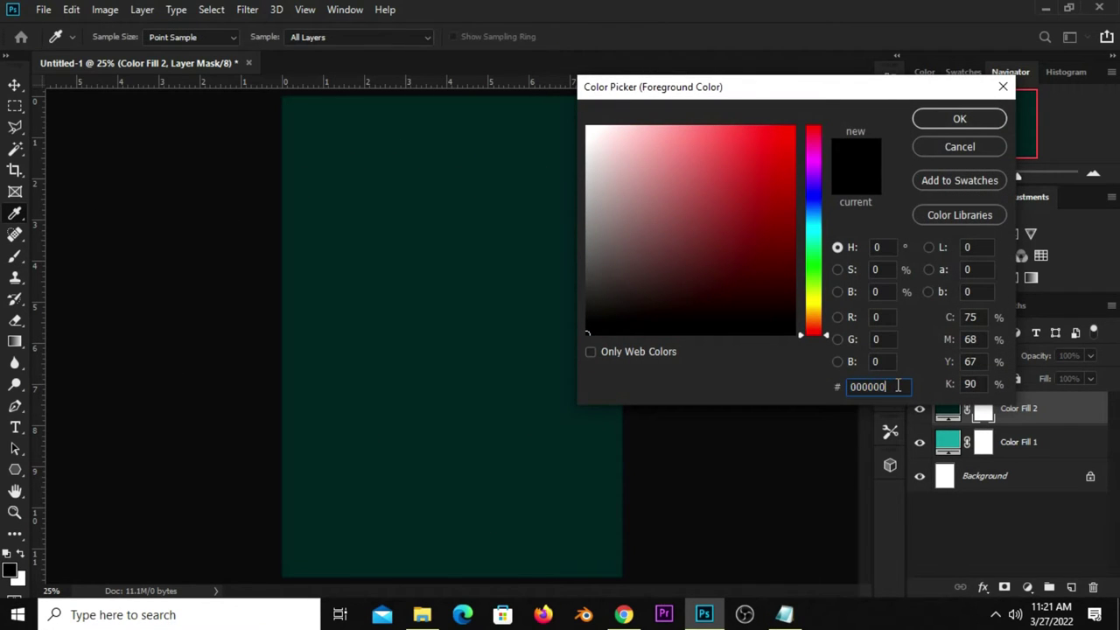
left_click(944, 119)
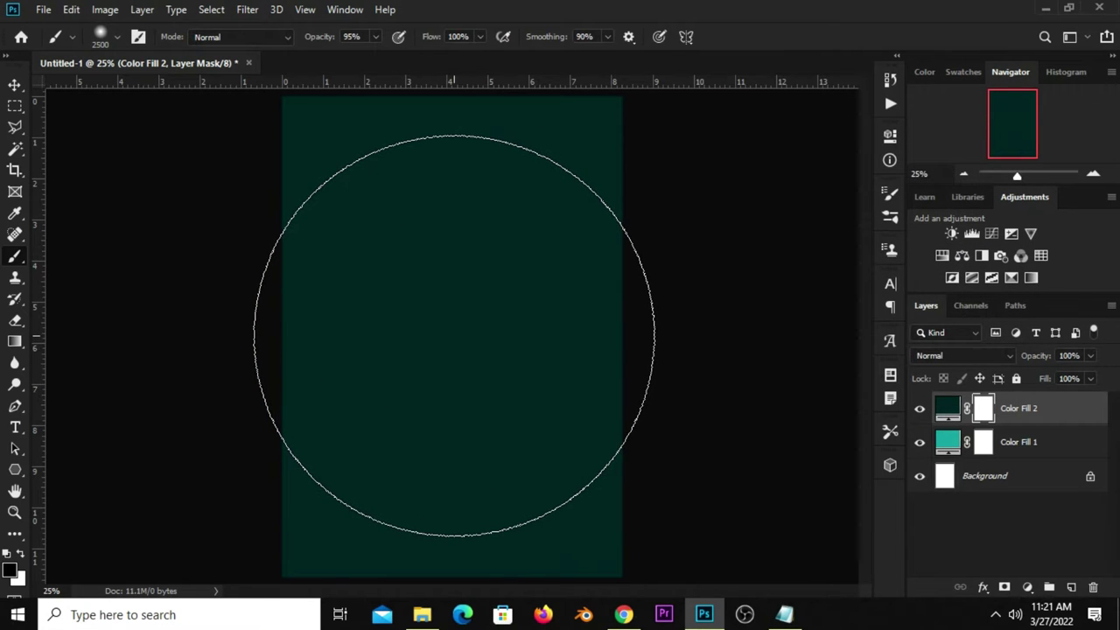
right_click(462, 329)
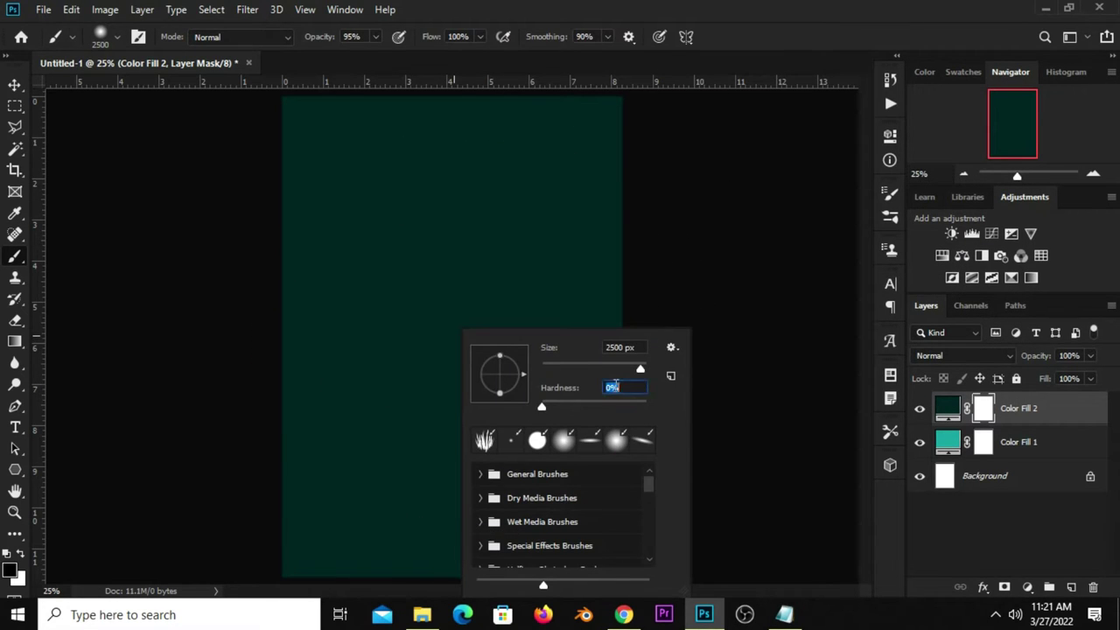
key("Return")
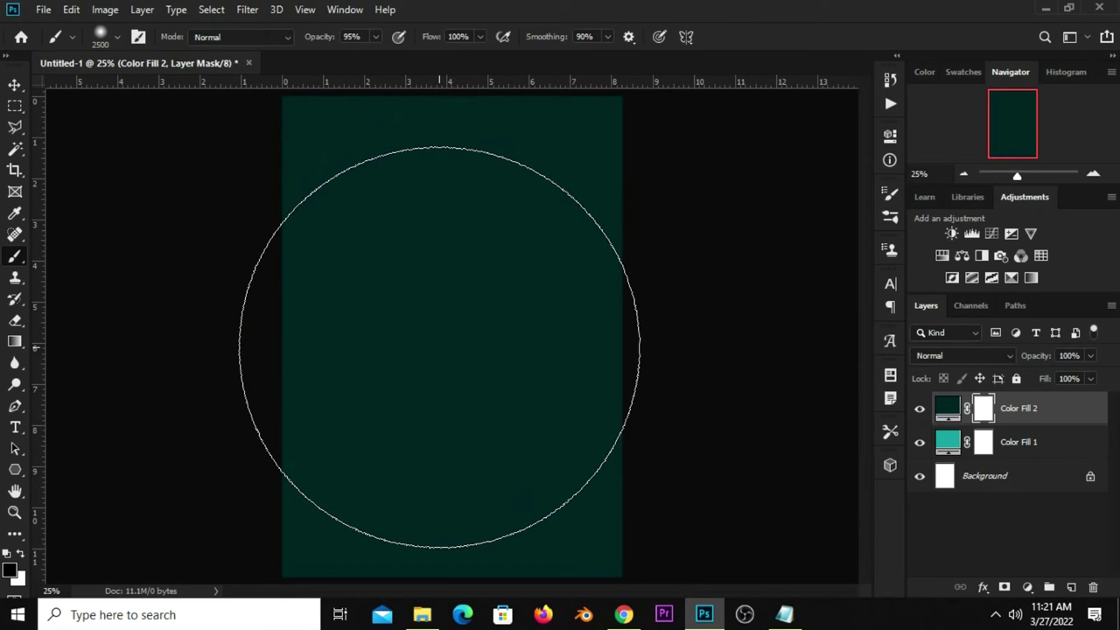
left_click(448, 341)
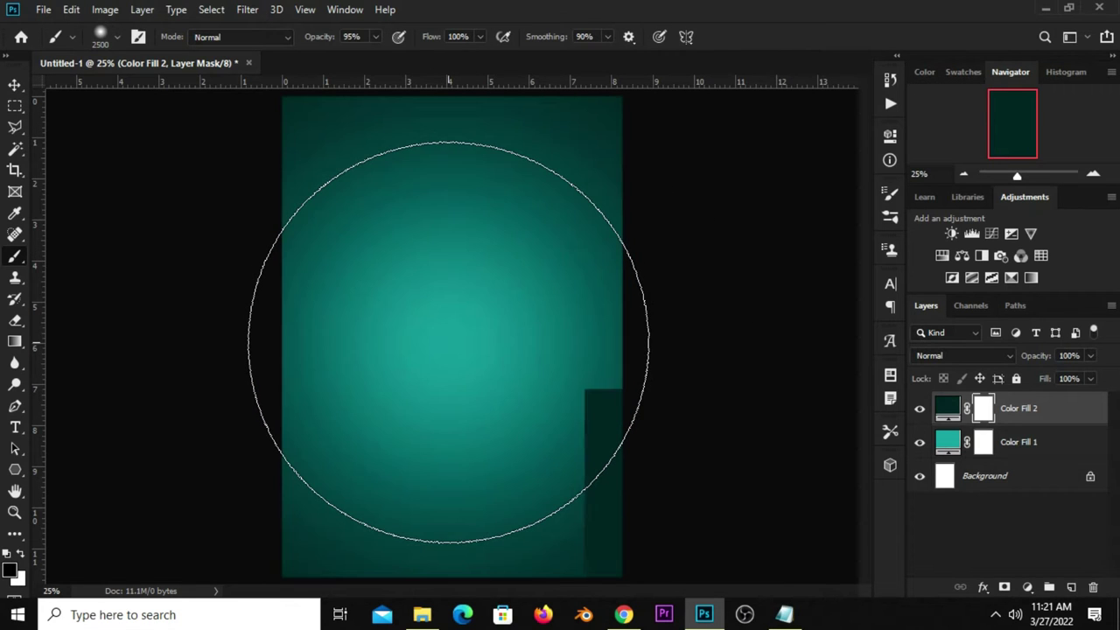
left_click(448, 342)
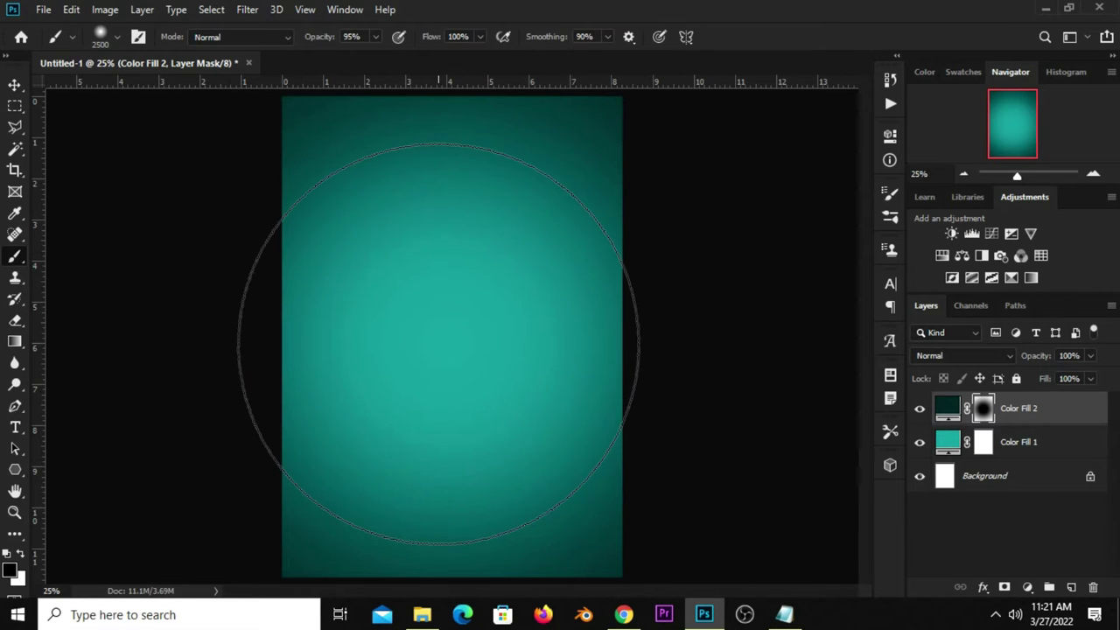
left_click(449, 342)
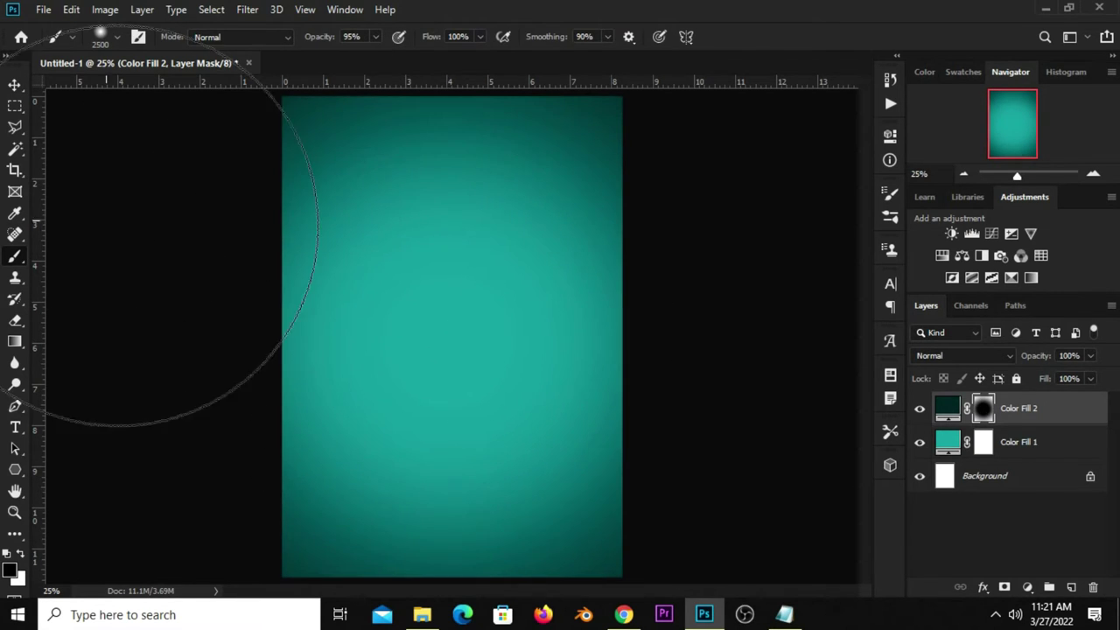
left_click(15, 85)
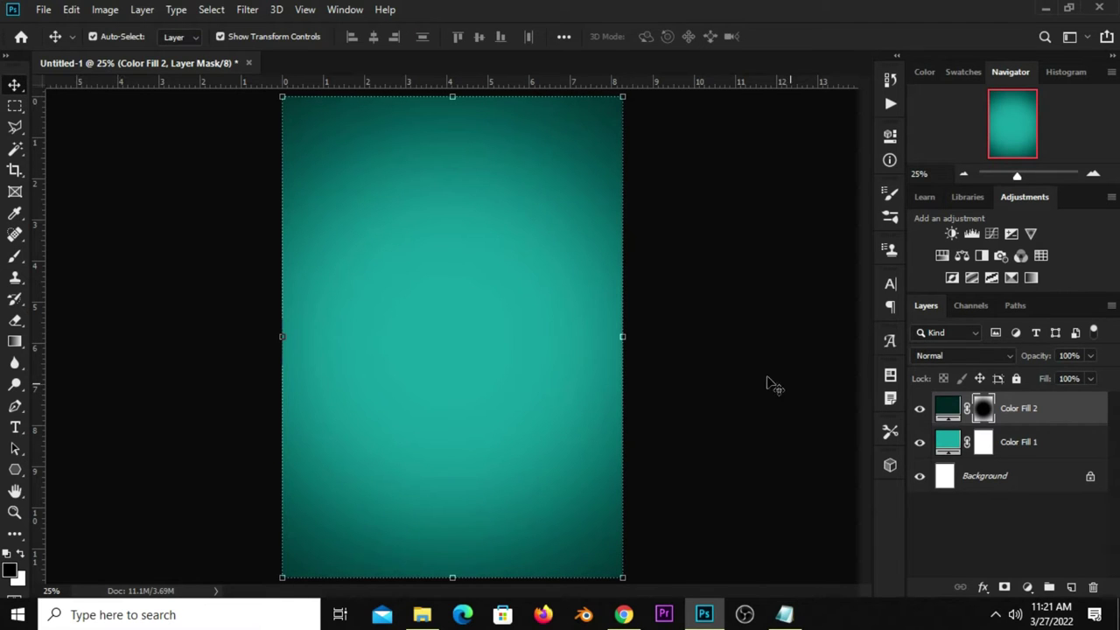
Clip an Exposure adjustment with gamma 0.40 to Color Fill 2, then add an empty layer above
left_click(919, 409)
left_click(920, 410)
left_click(1028, 585)
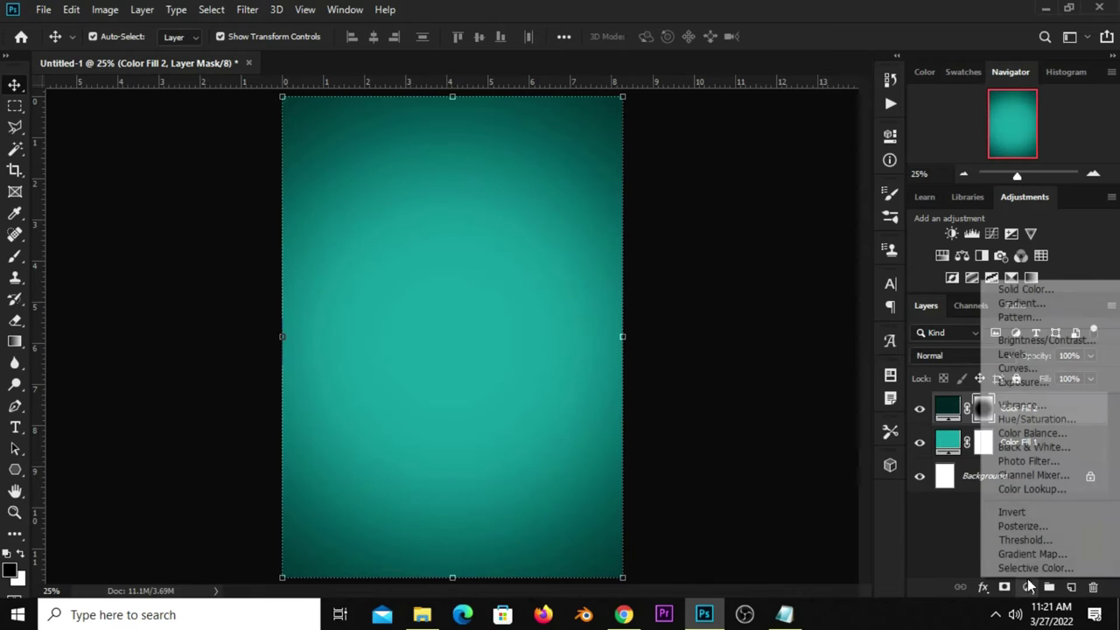
left_click(1024, 382)
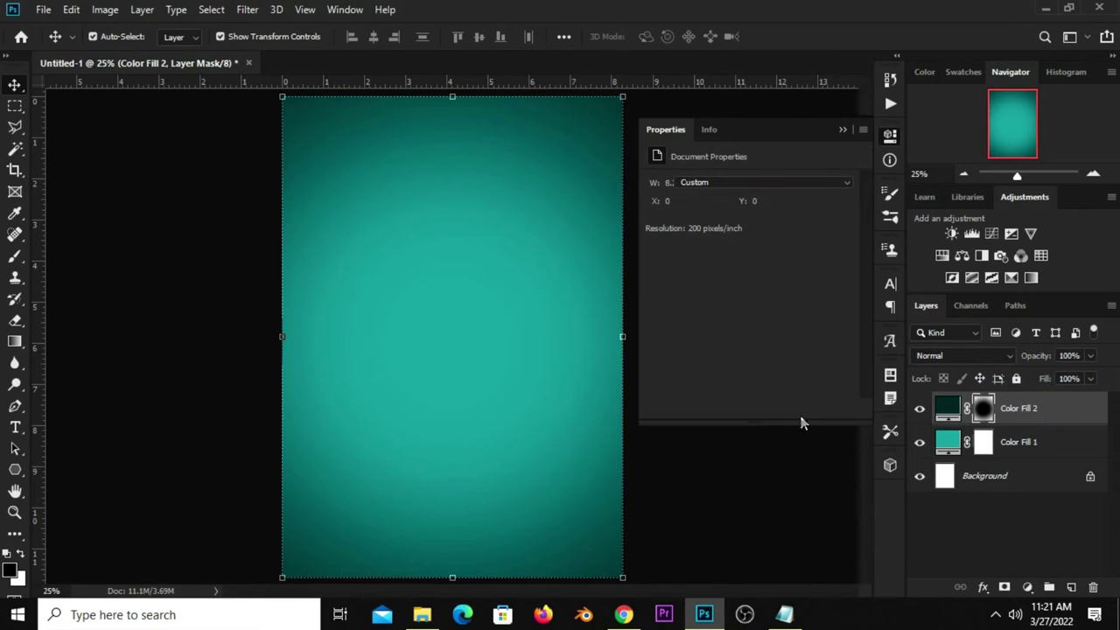
left_click(748, 410)
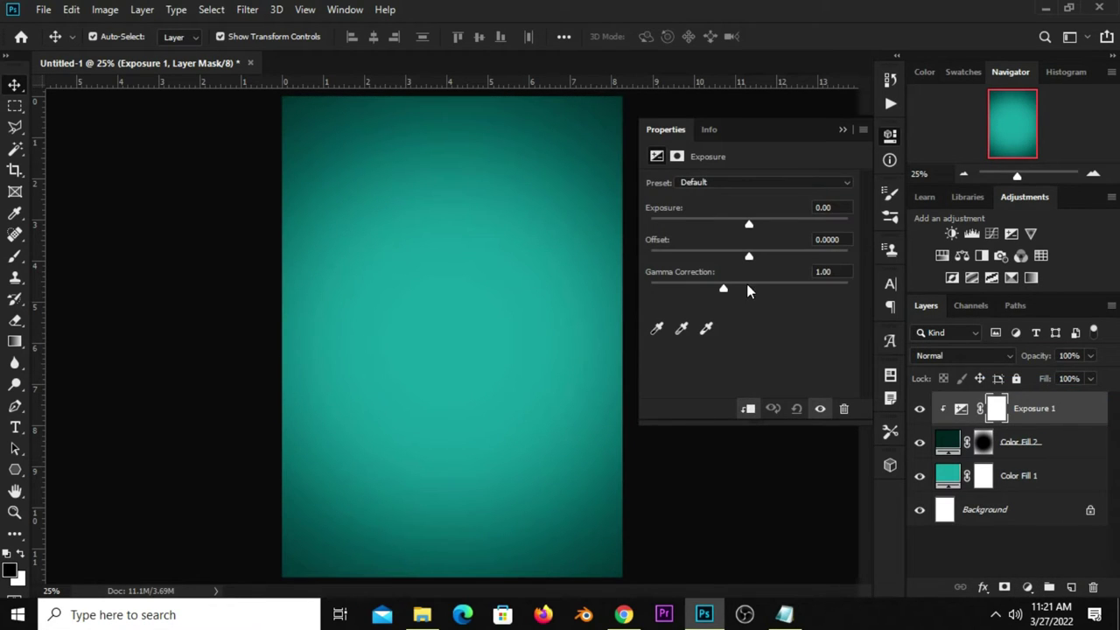
left_click(760, 284)
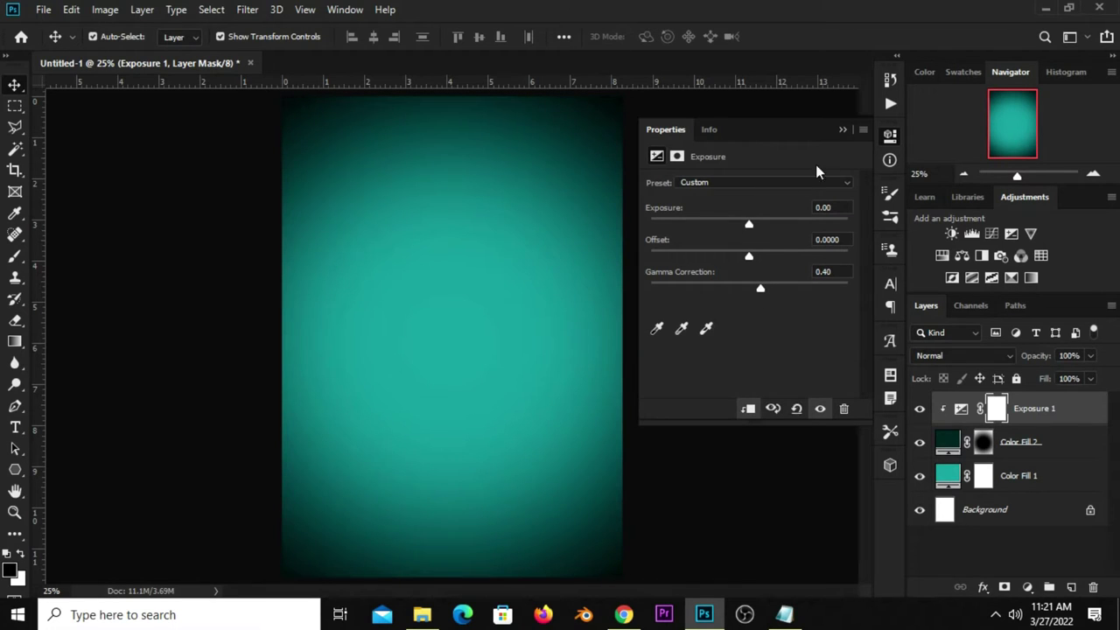
left_click(862, 119)
left_click(919, 409)
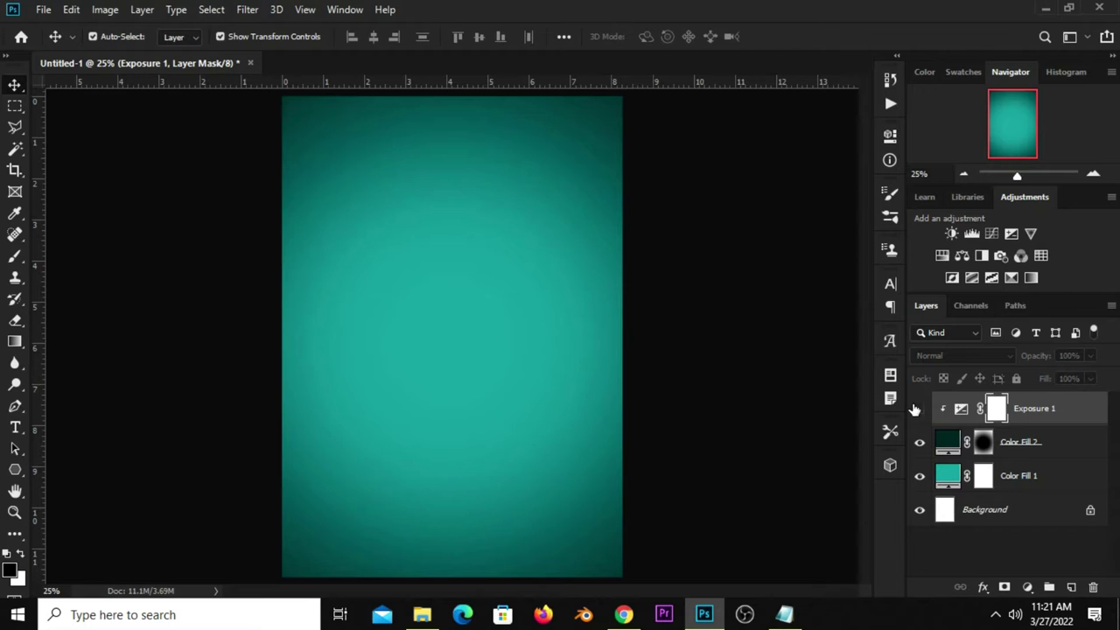
left_click(1070, 587)
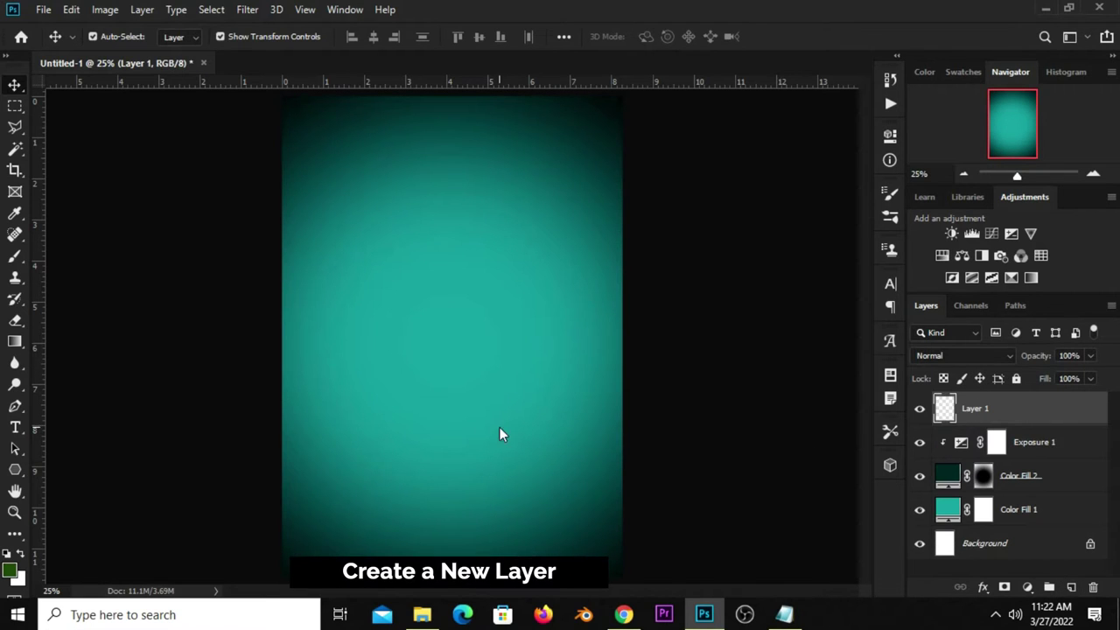
Paint a large soft white dab at the canvas centre on the new layer
left_click(21, 259)
left_click(79, 259)
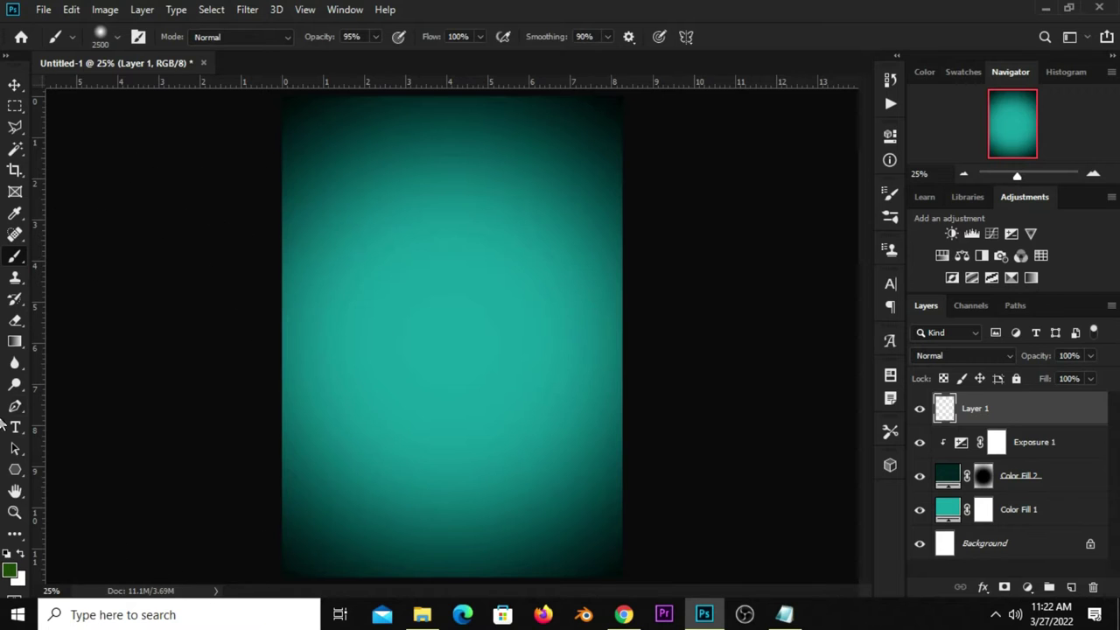
left_click(20, 558)
left_click(11, 574)
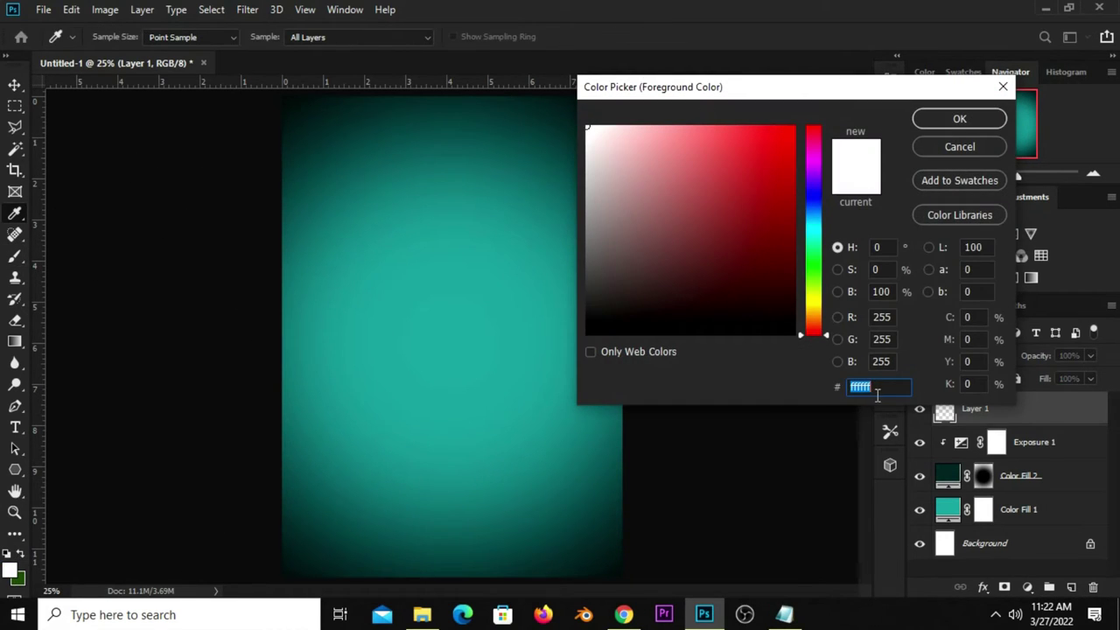
left_click(934, 118)
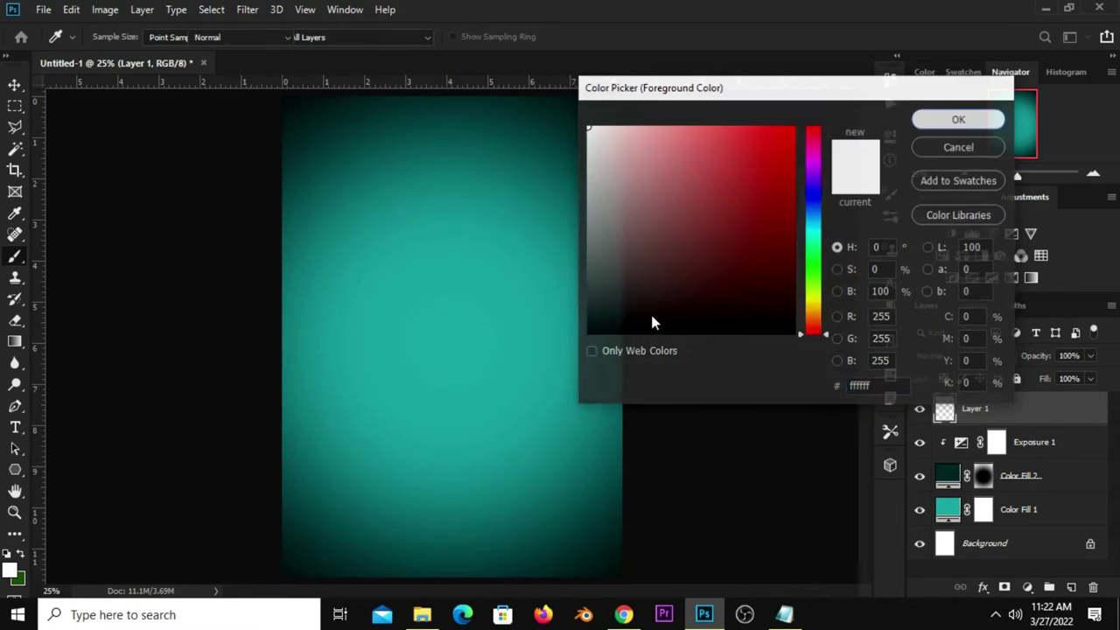
key("bracketleft")
key("bracketleft")
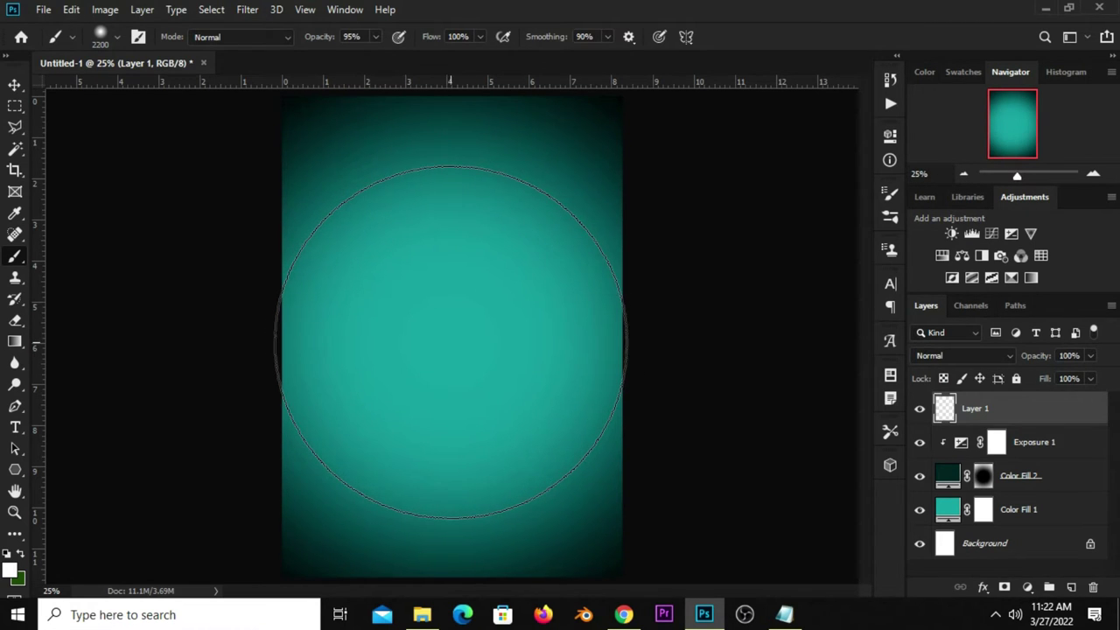
left_click(452, 343)
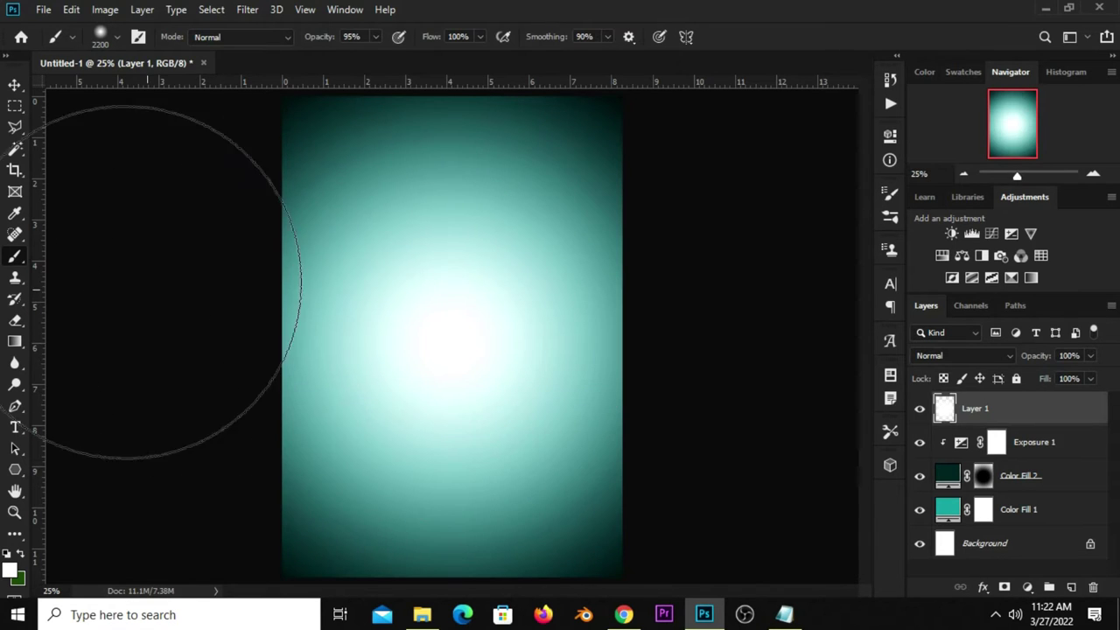
Set the white glow layer's opacity to 89%
left_click(14, 85)
left_click(49, 88)
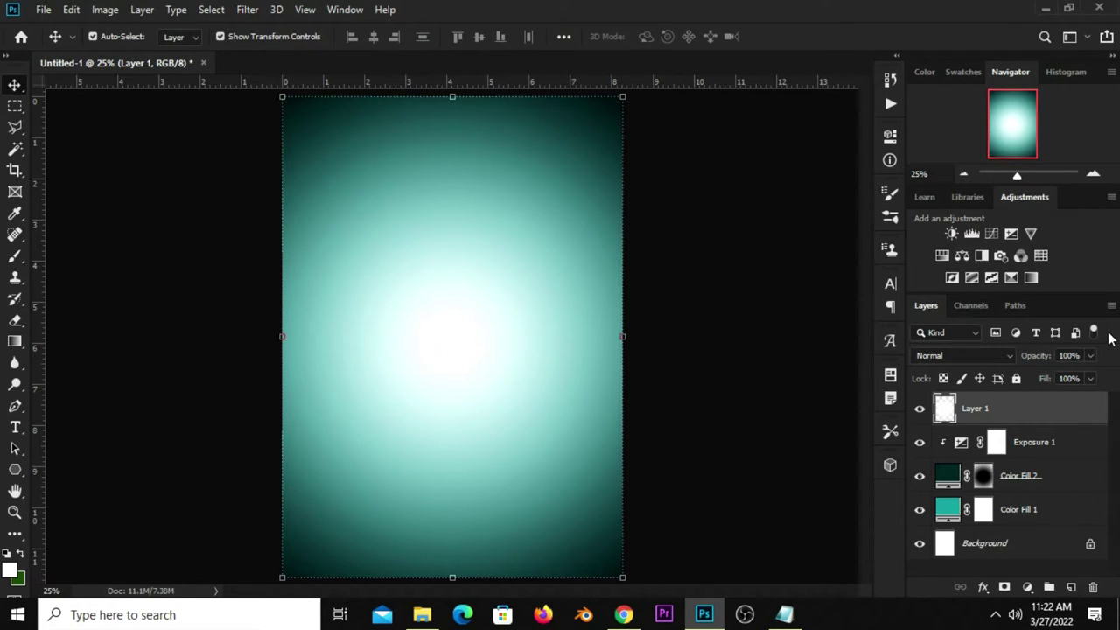
left_click(1090, 357)
left_click_drag(1065, 379, 1050, 378)
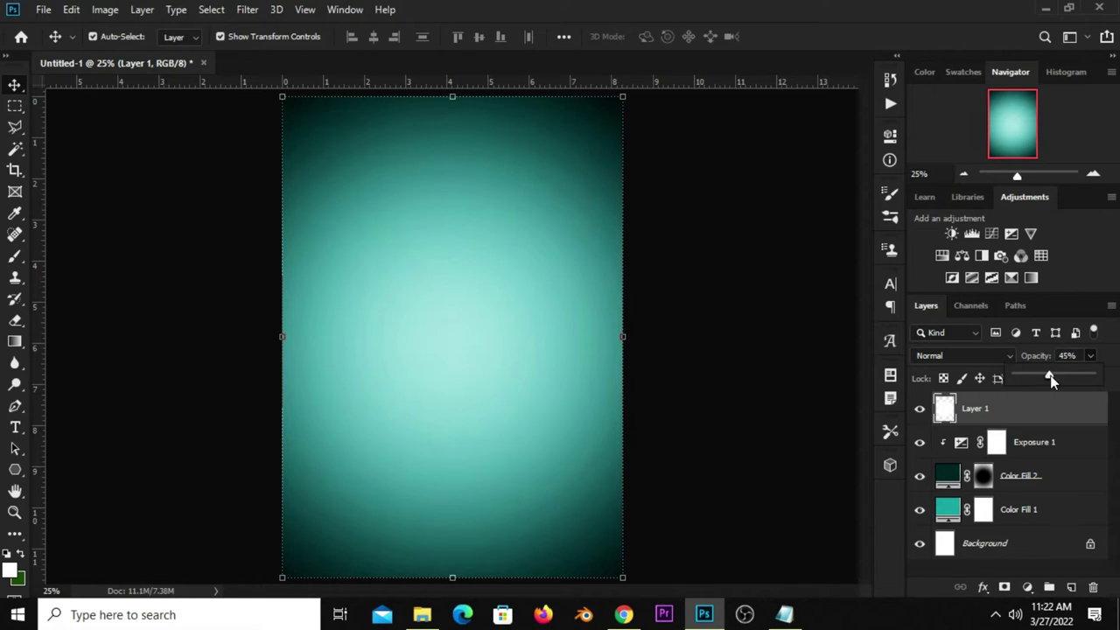
left_click(727, 451)
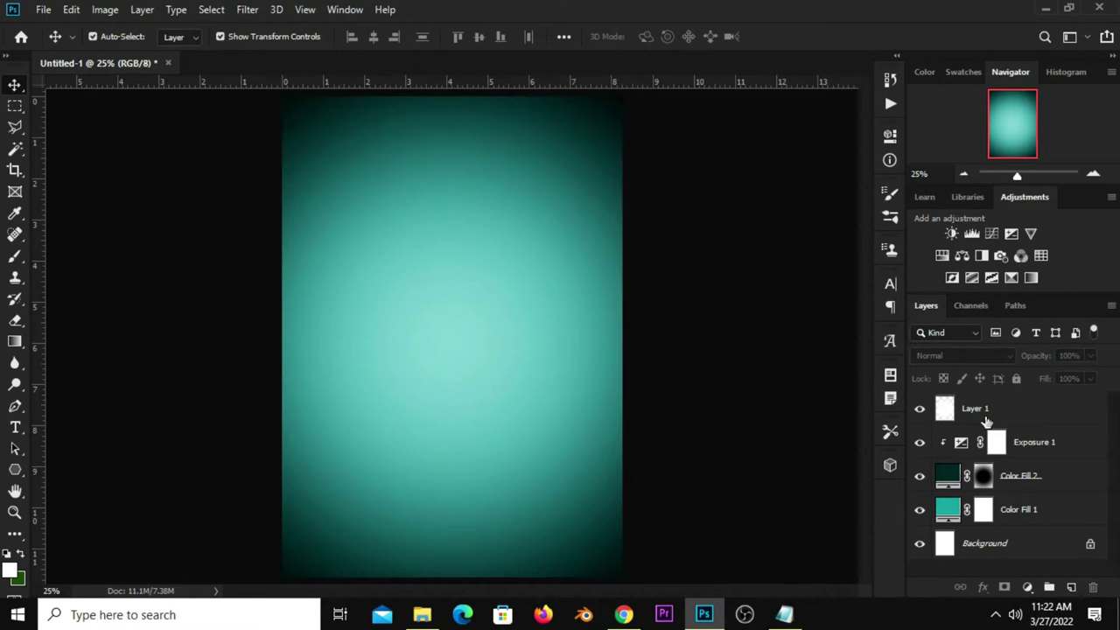
left_click(987, 418)
left_click(1090, 356)
left_click_drag(1067, 376, 1103, 383)
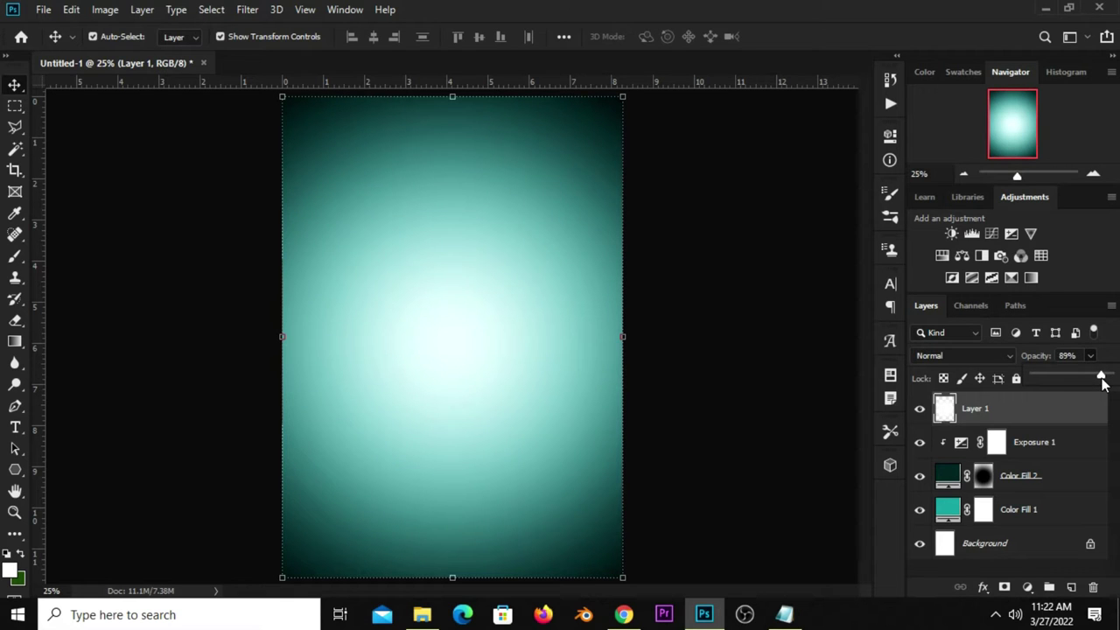
left_click(1014, 416)
Switch the glow layer's blend mode to Overlay and compare it on and off
left_click(962, 355)
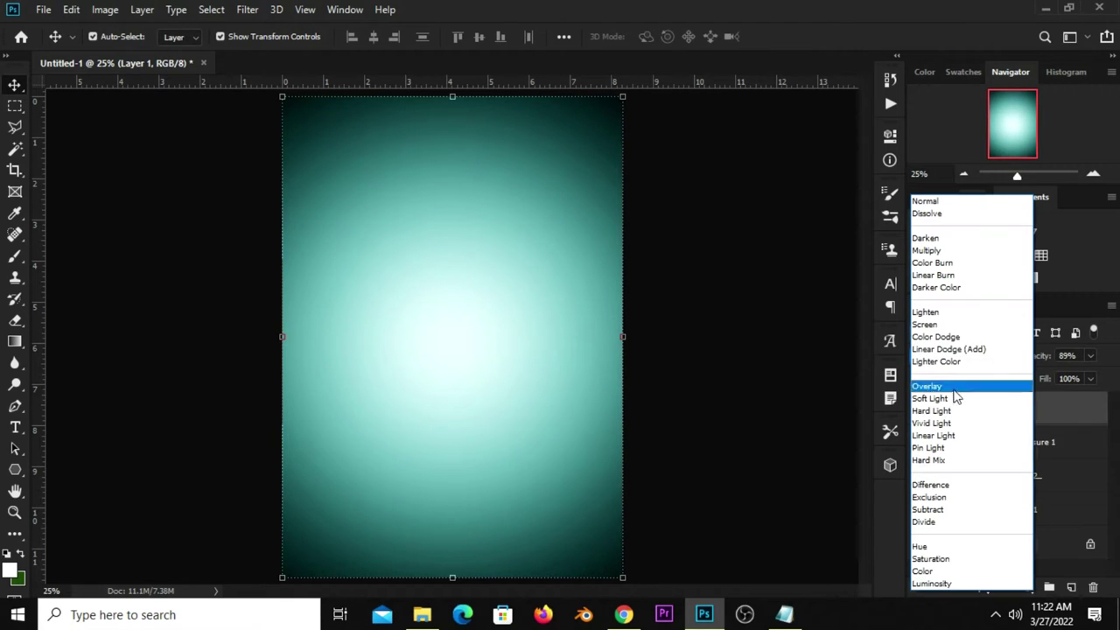
left_click(956, 386)
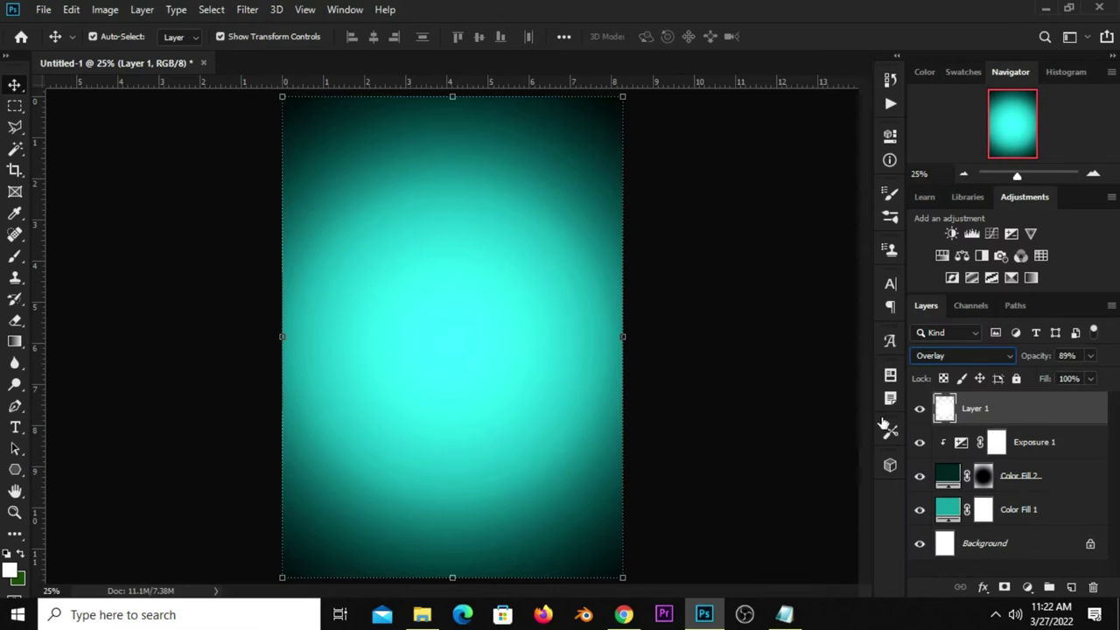
left_click(847, 426)
left_click(919, 410)
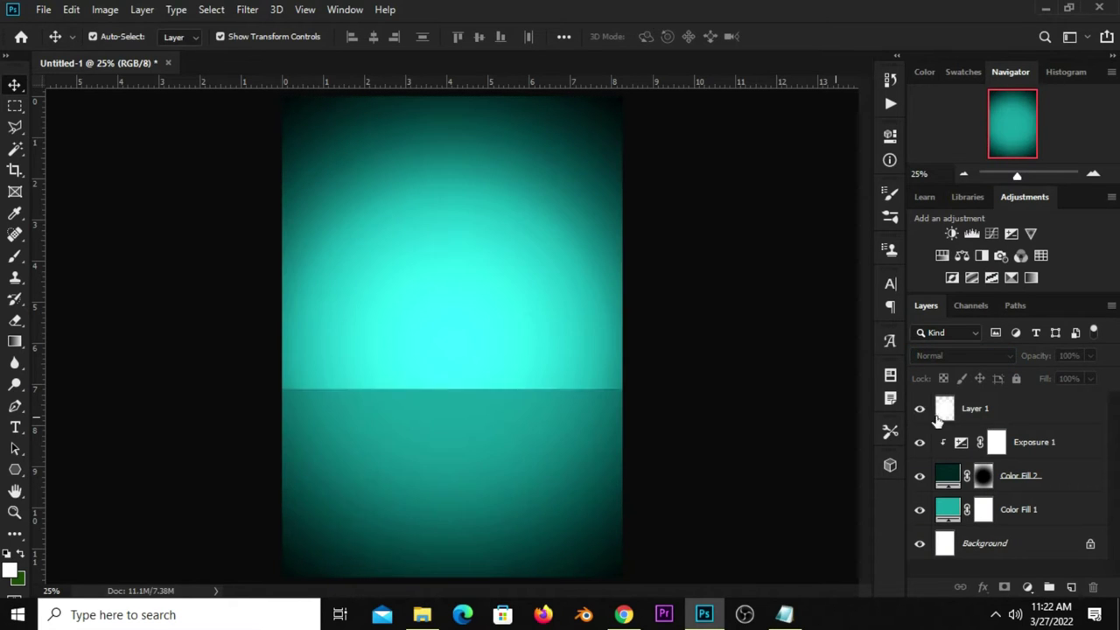
left_click(996, 419)
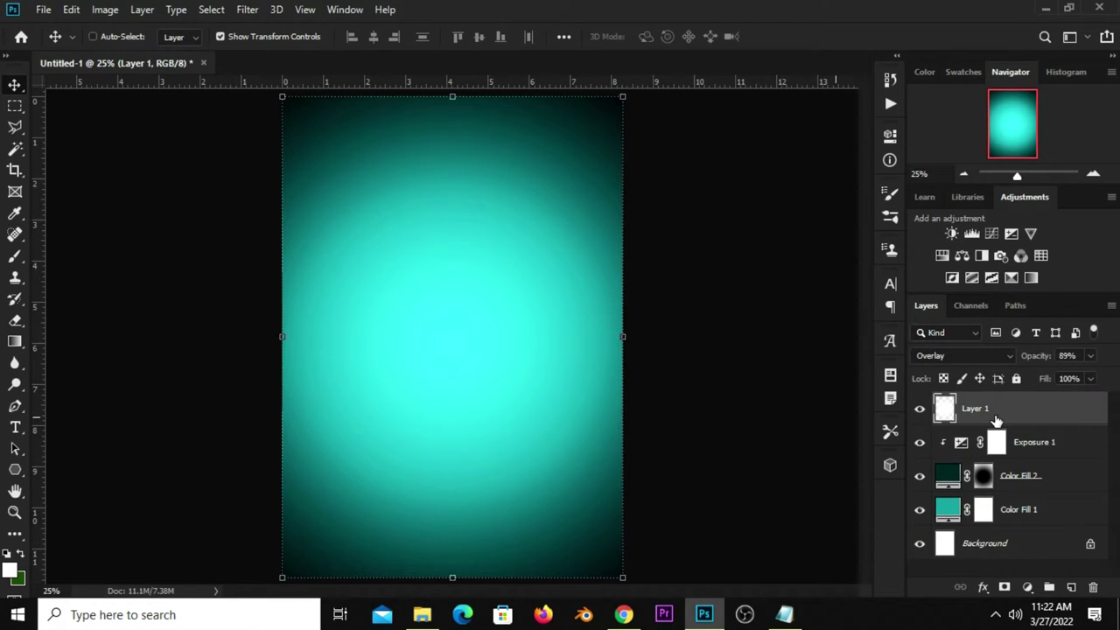
Duplicate the glow layer and set the copy to Normal at 28% opacity
key("ctrl+j")
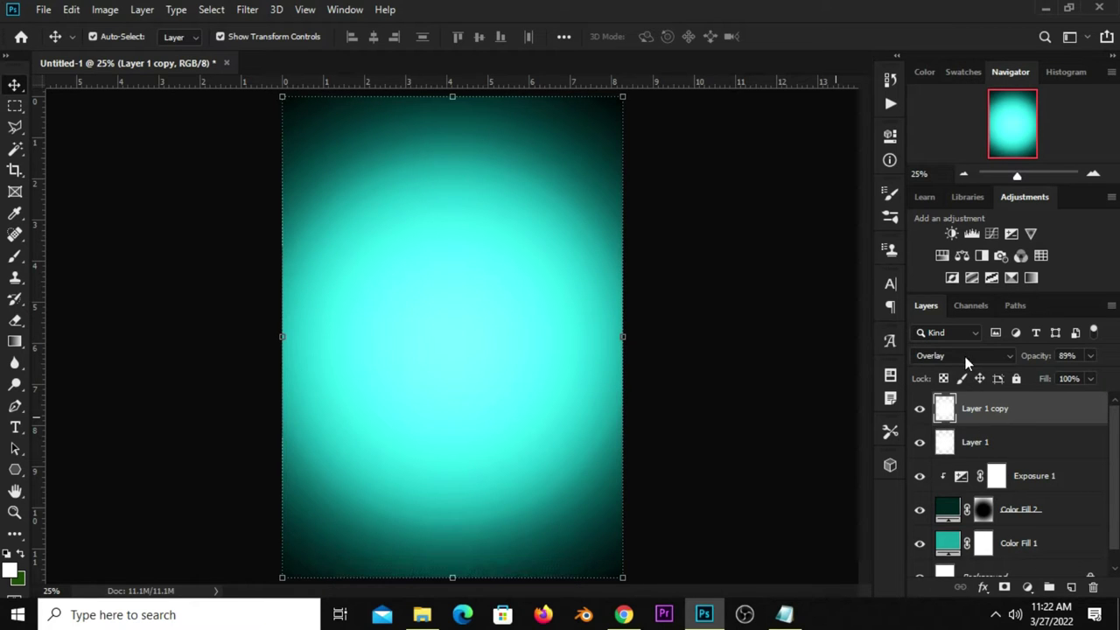
left_click(967, 359)
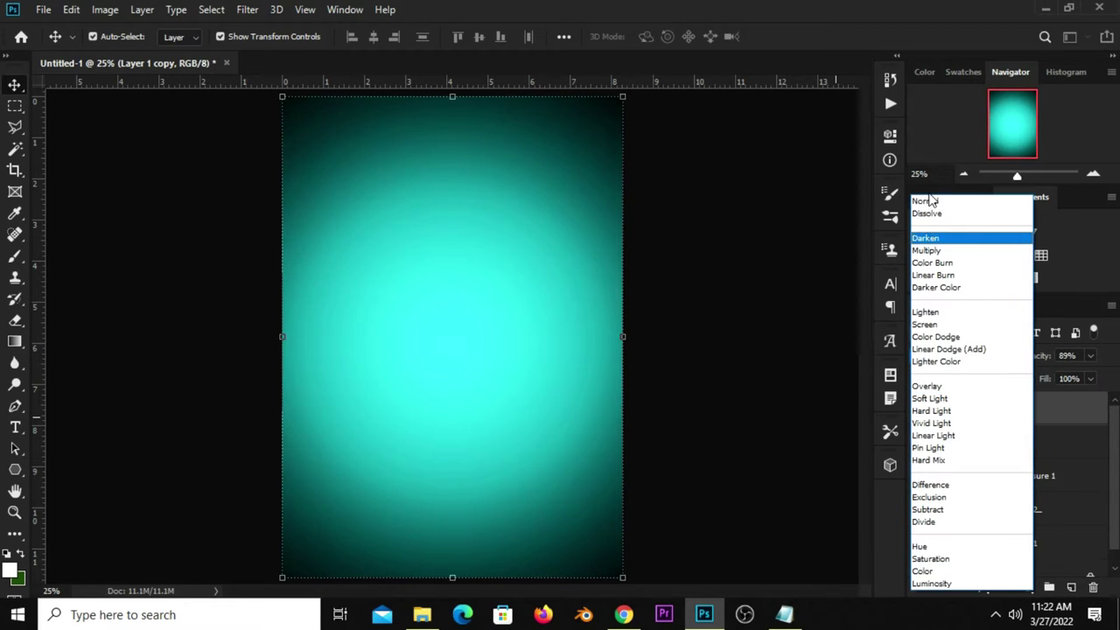
left_click(1003, 198)
left_click(1091, 355)
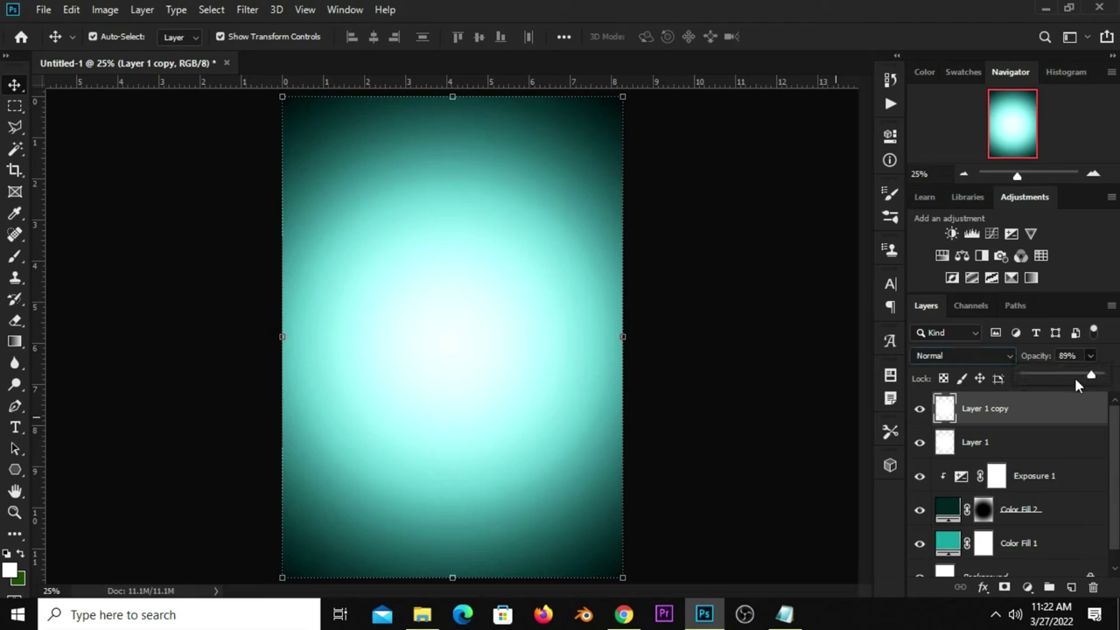
left_click_drag(1094, 375, 1046, 387)
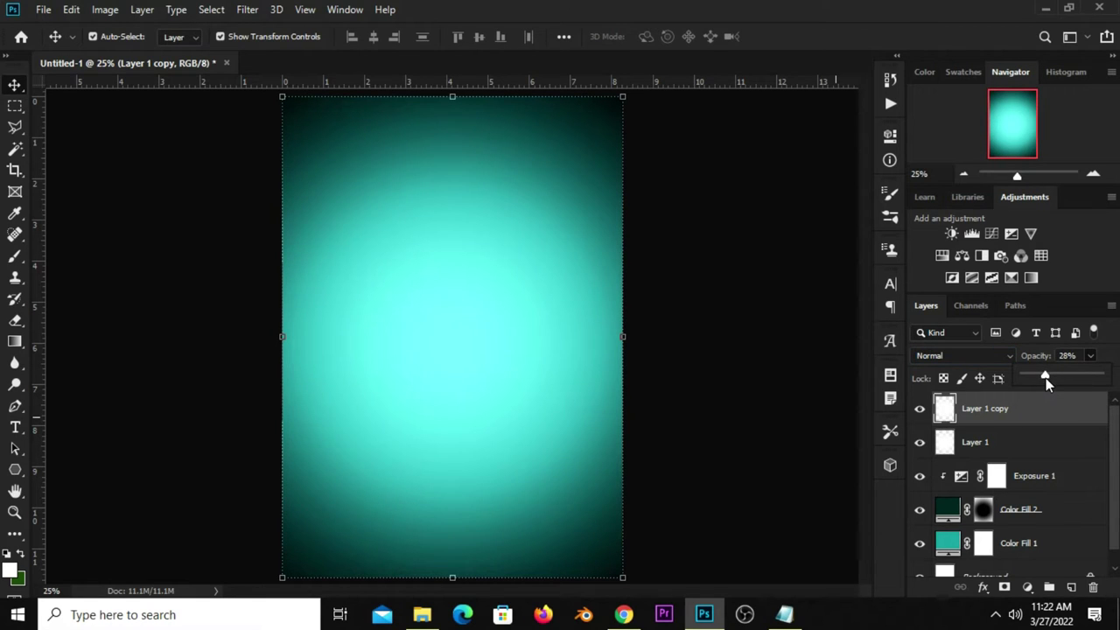
left_click(906, 406)
left_click(920, 410)
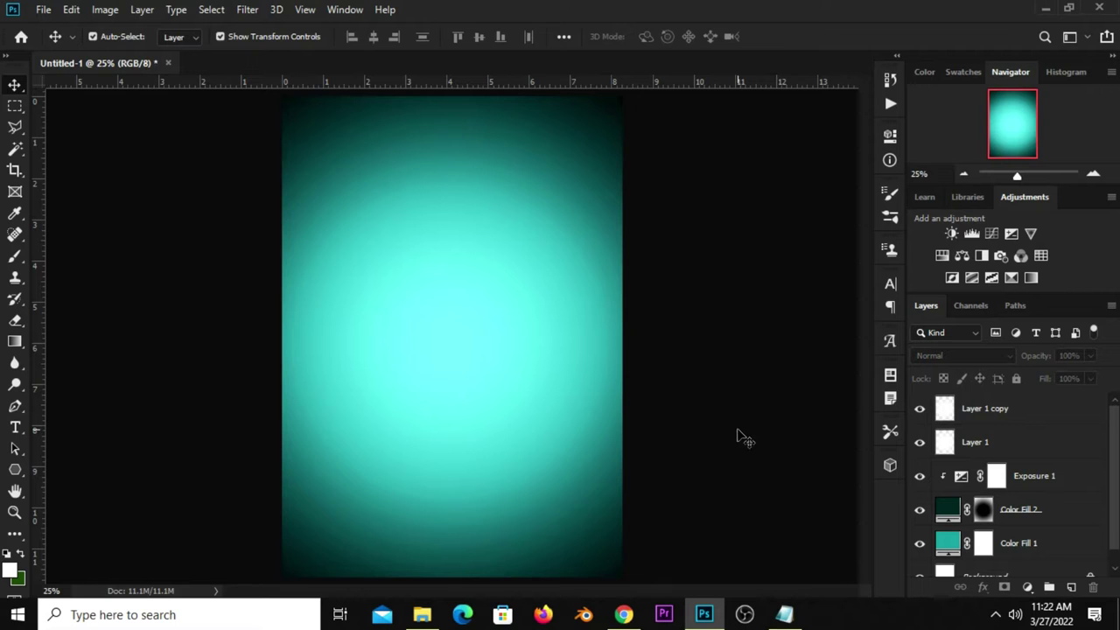
scroll(737, 435, "down", 1)
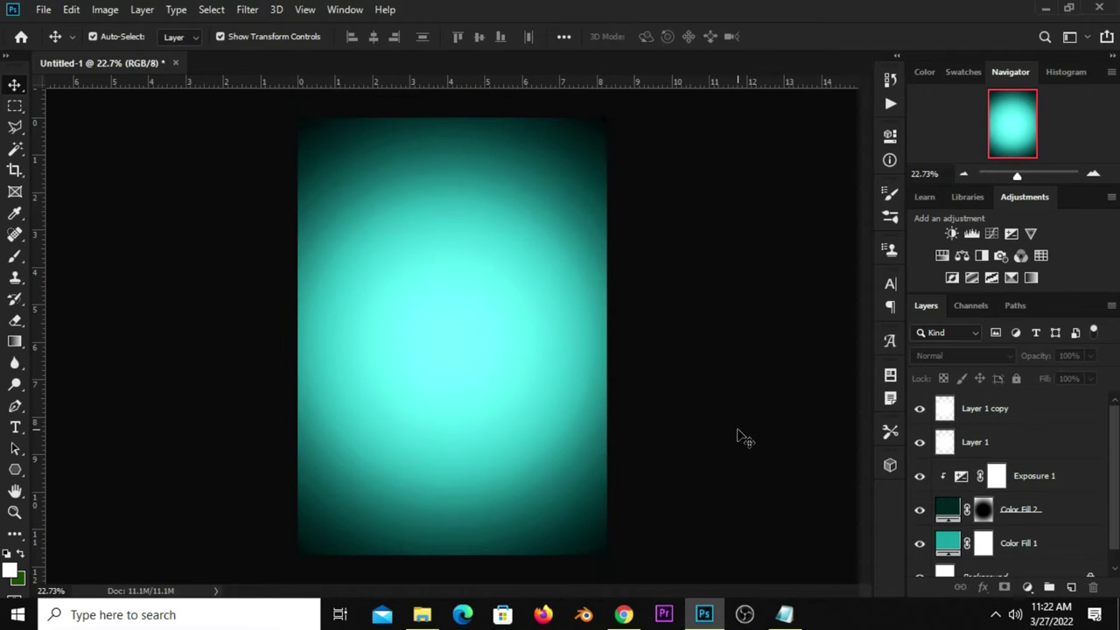
scroll(737, 435, "down", 1)
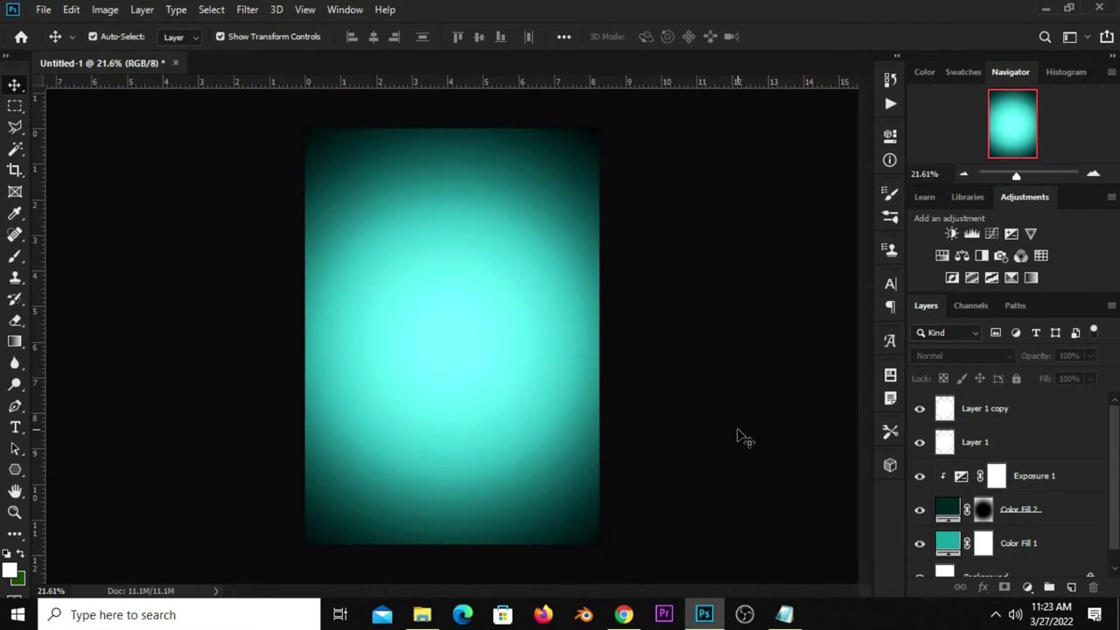
scroll(648, 453, "up", 2)
scroll(617, 451, "down", 1)
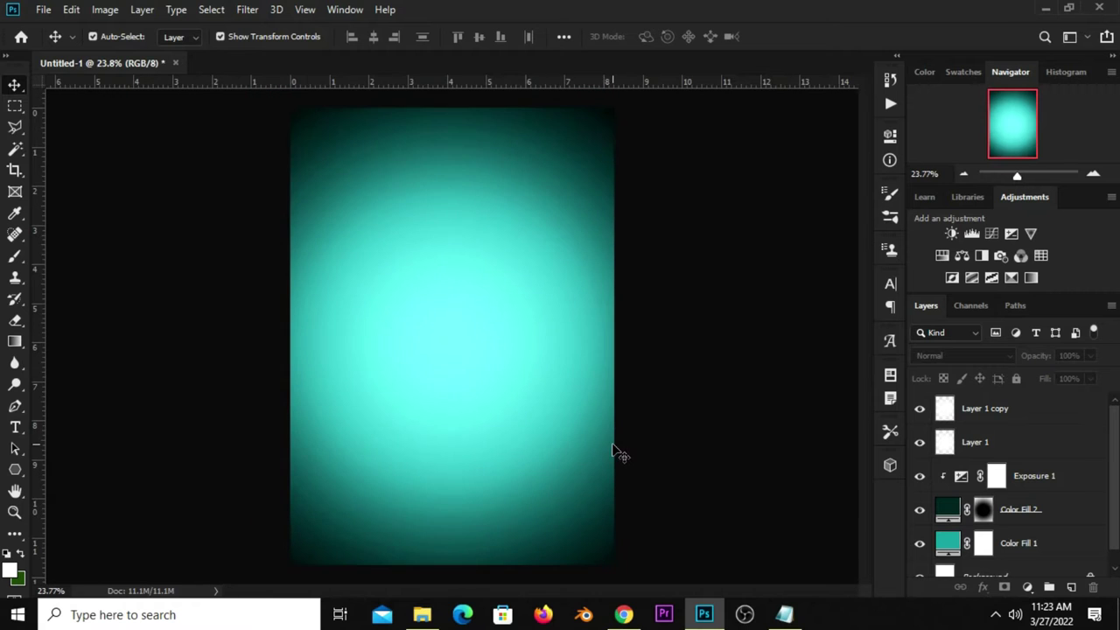
Paste the sky image from lays post new.psd into the teal poster as a new layer
left_click(43, 9)
mouse_move(74, 107)
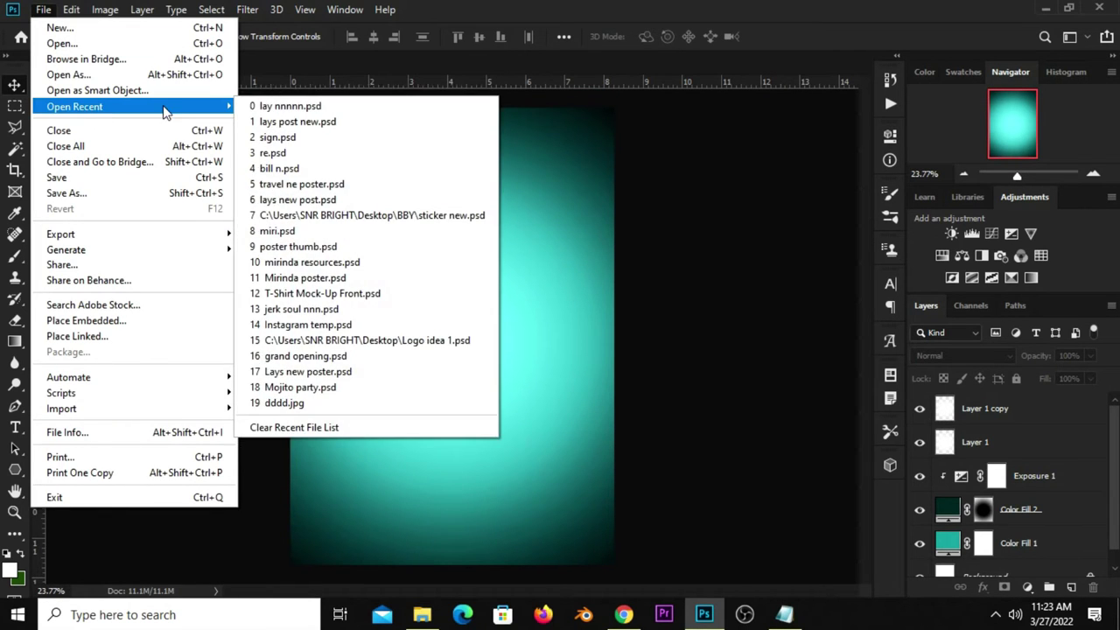
left_click(299, 122)
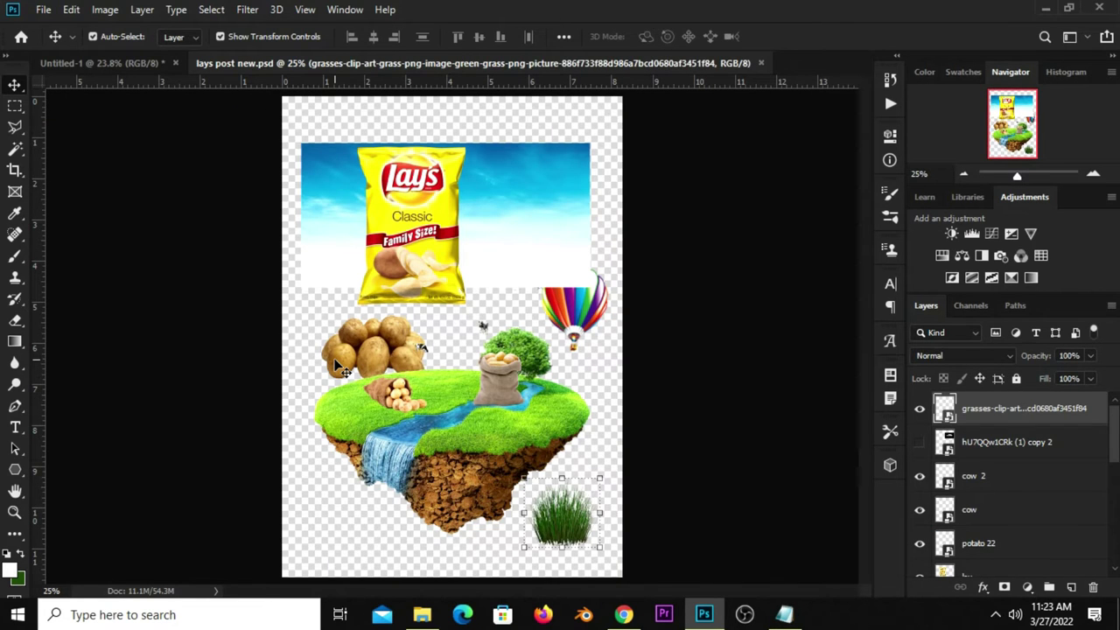
mouse_move(507, 225)
left_mouse_down()
mouse_move(532, 238)
mouse_move(506, 252)
left_mouse_up()
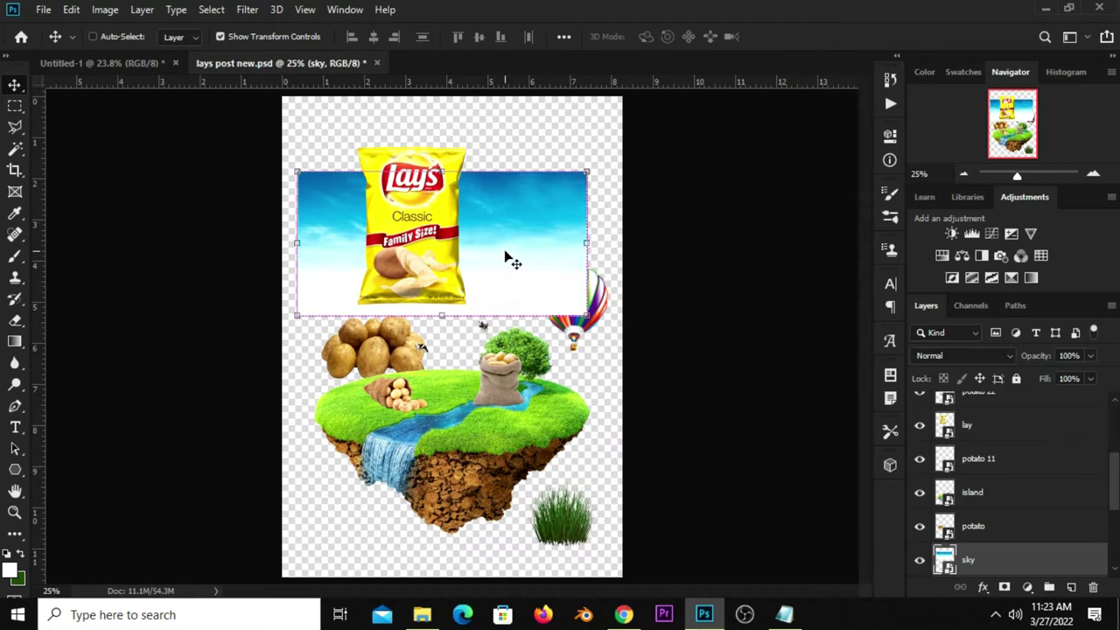
left_click(124, 64)
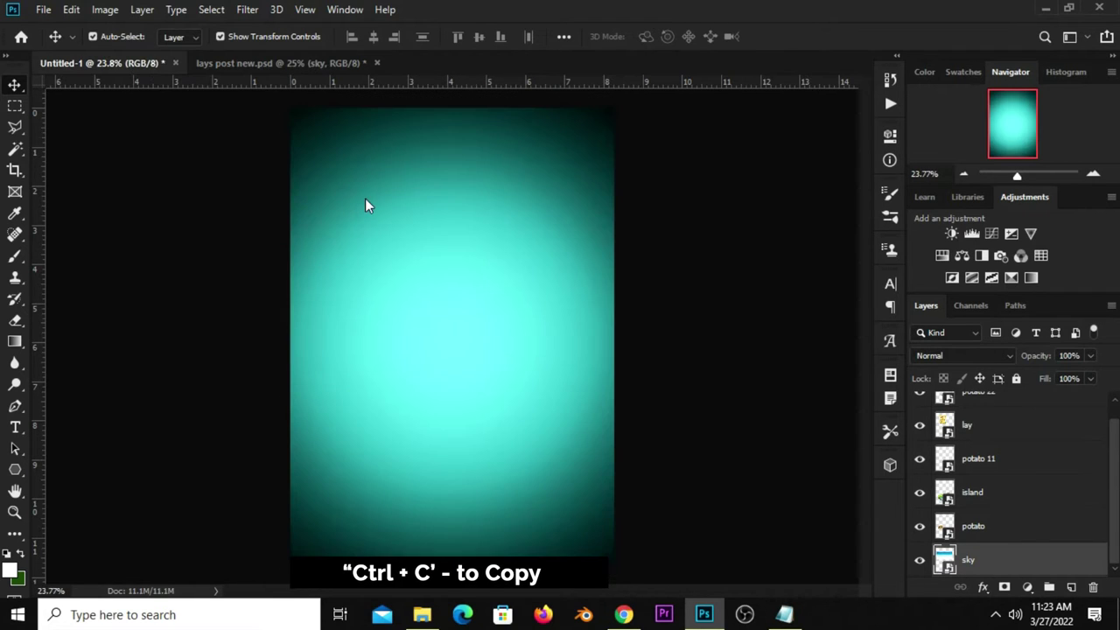
key("ctrl+v")
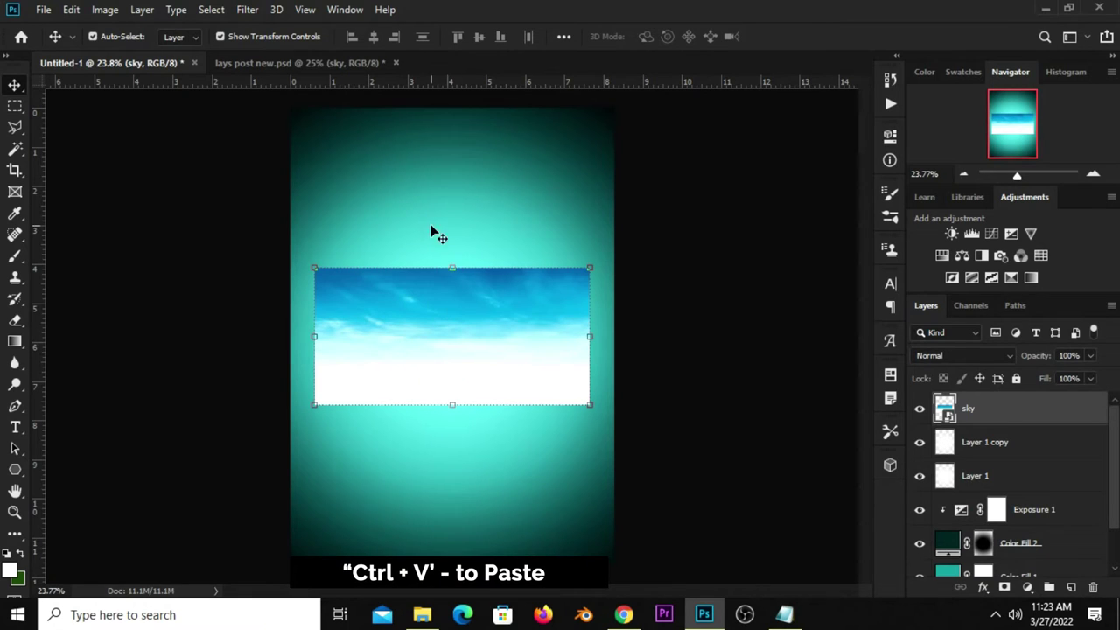
right_click(978, 418)
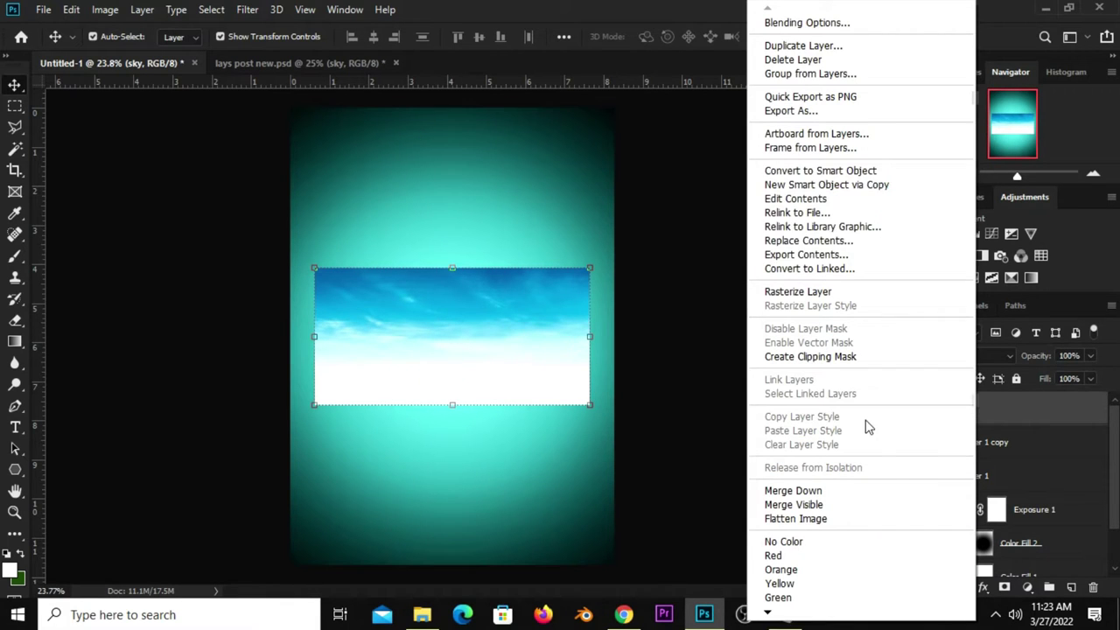
Convert the sky to a smart object, scale it to about 146%, and add a layer mask
left_click(795, 172)
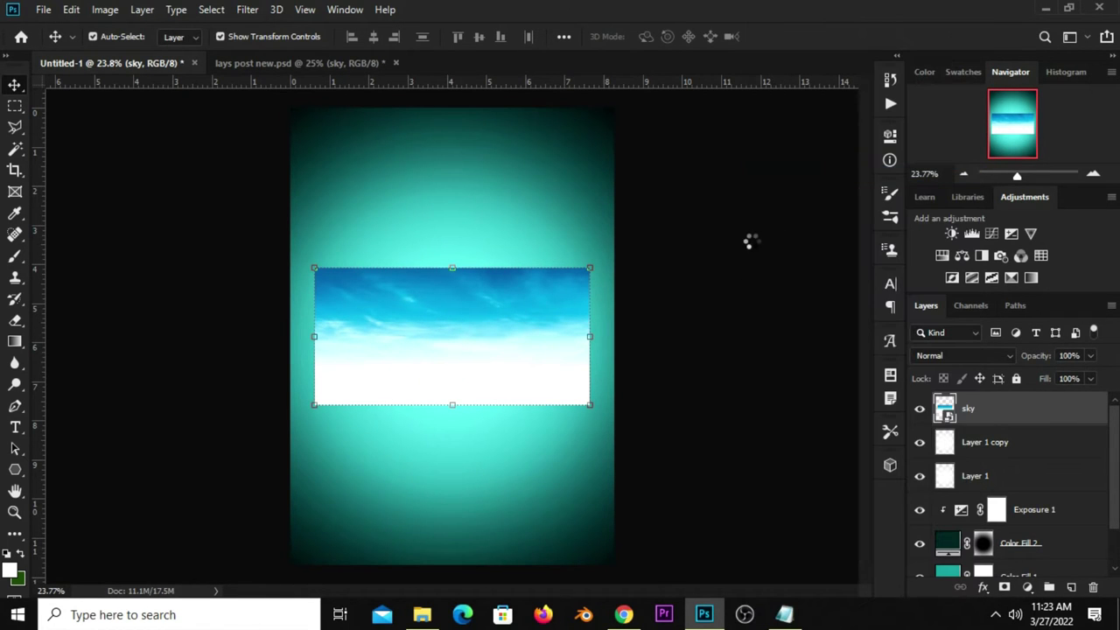
key("ctrl+t")
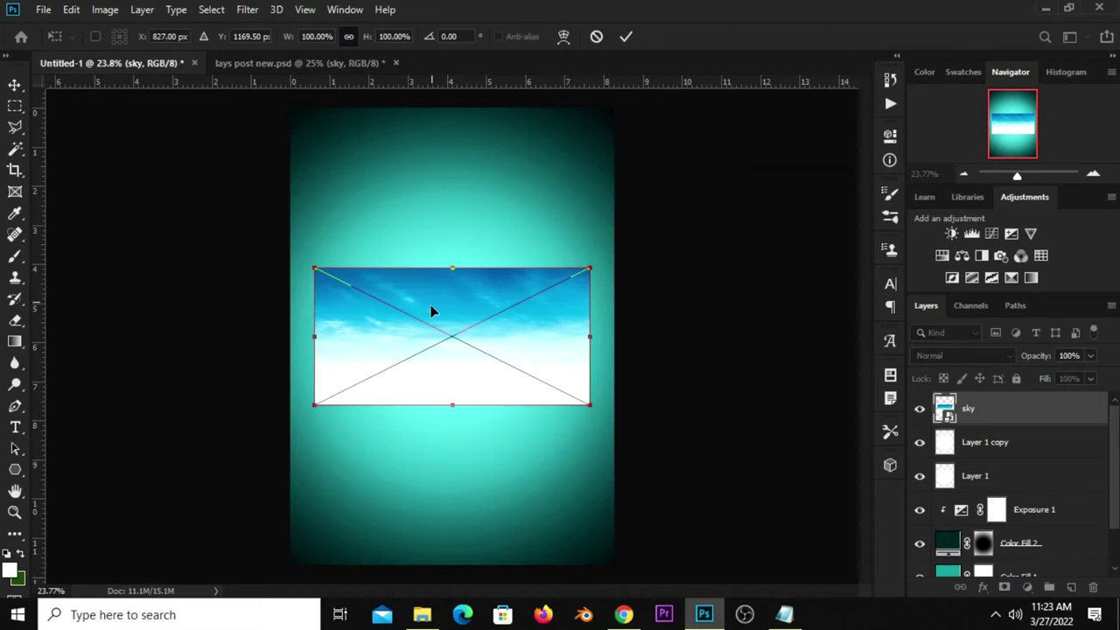
left_click_drag(456, 263, 483, 184)
left_click(625, 40)
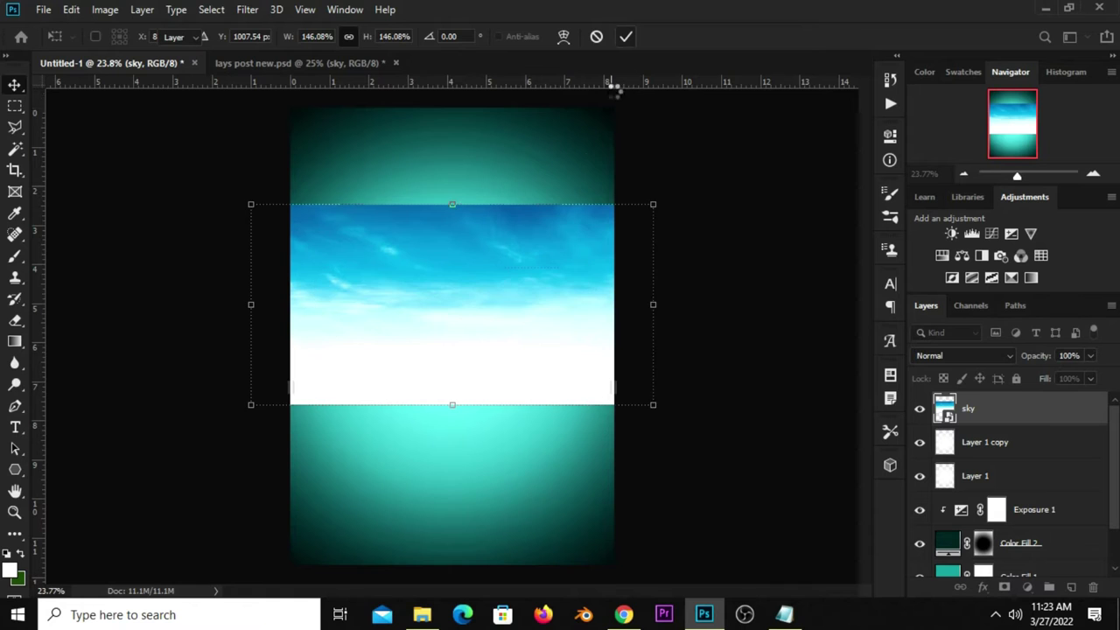
left_click_drag(513, 305, 513, 296)
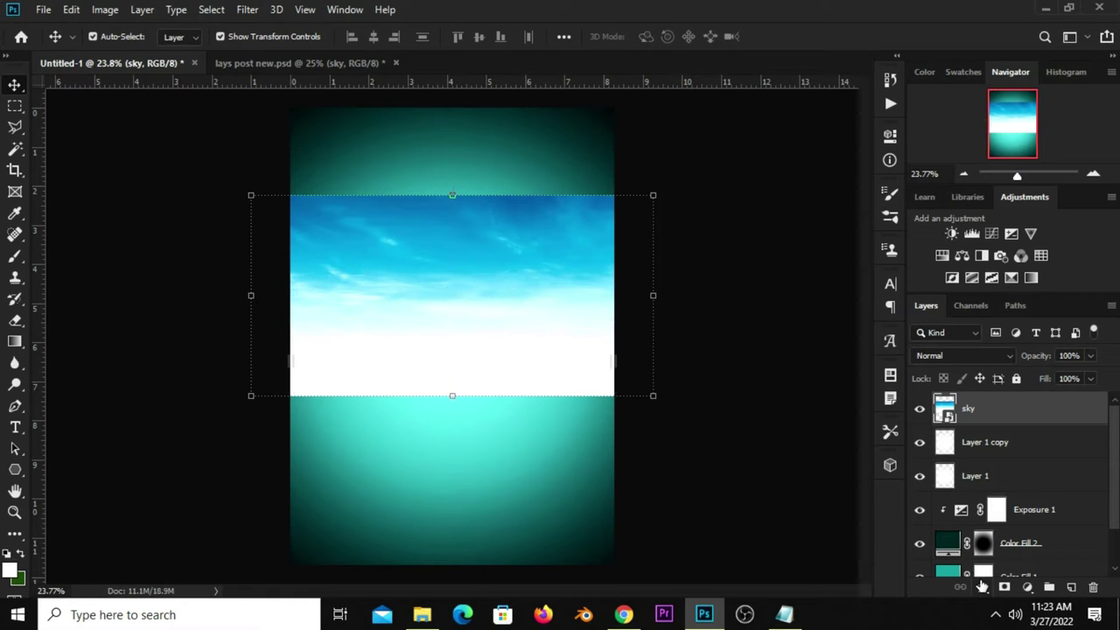
left_click(919, 409)
left_click(918, 409)
left_click(1005, 587)
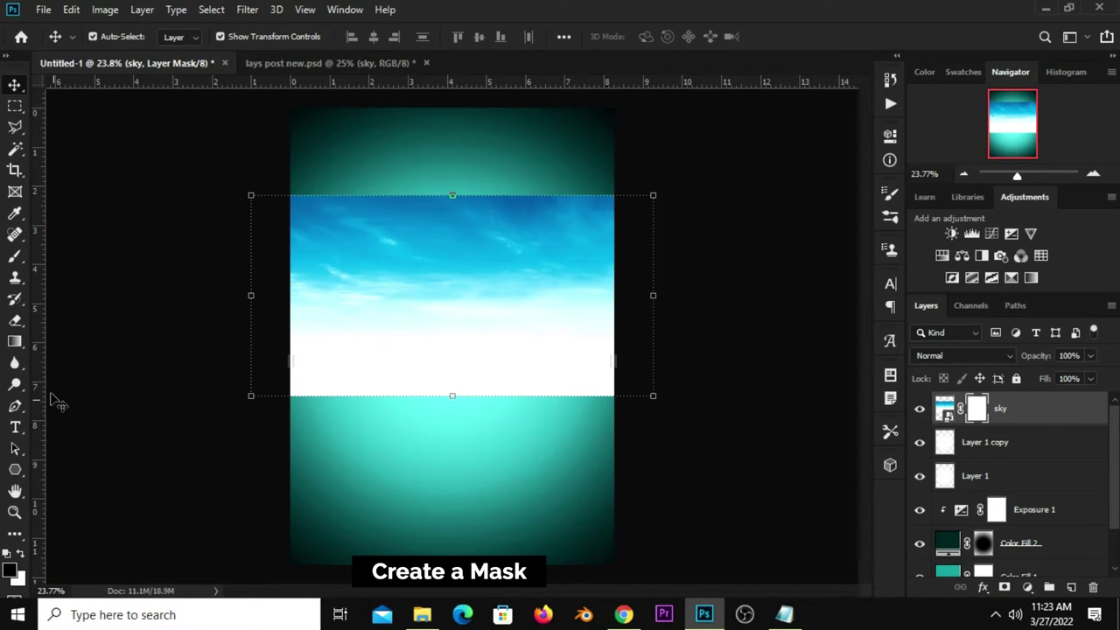
Draw black-to-white gradients on the sky mask to fade its lower edge into the teal
left_click(15, 341)
key("Escape")
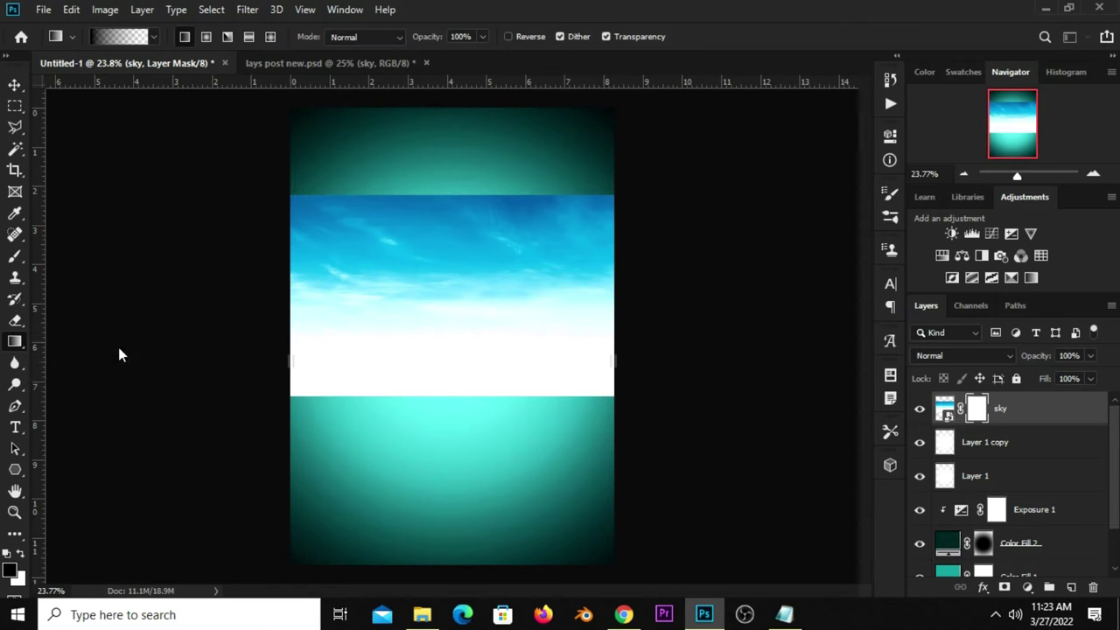
left_click_drag(465, 464, 464, 267)
left_click_drag(458, 217, 459, 217)
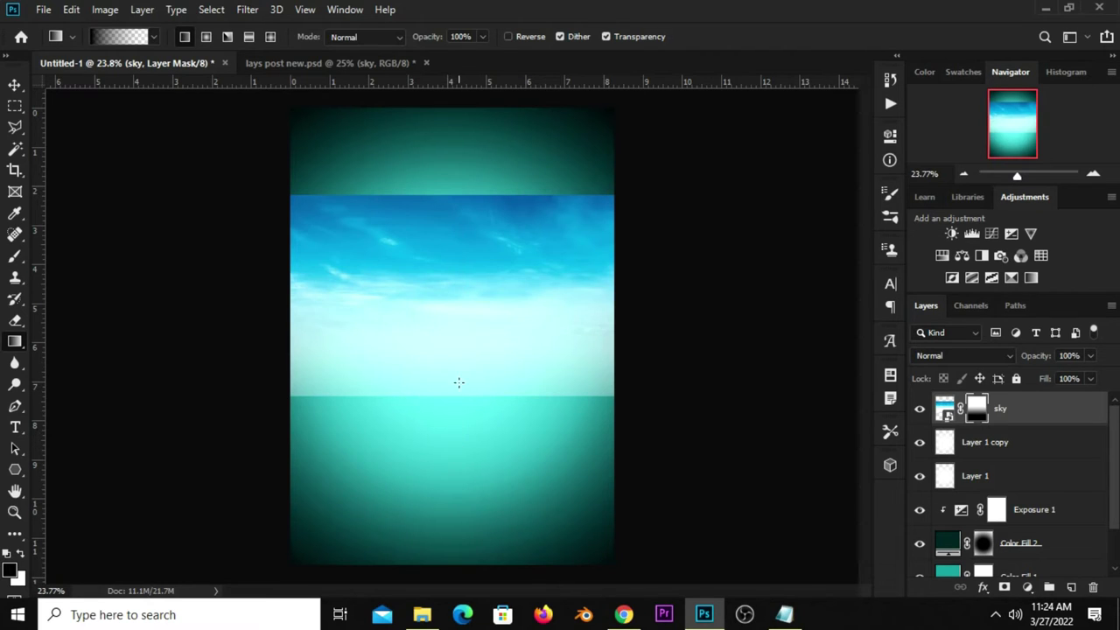
left_click_drag(459, 413, 457, 249)
left_click_drag(457, 203, 457, 226)
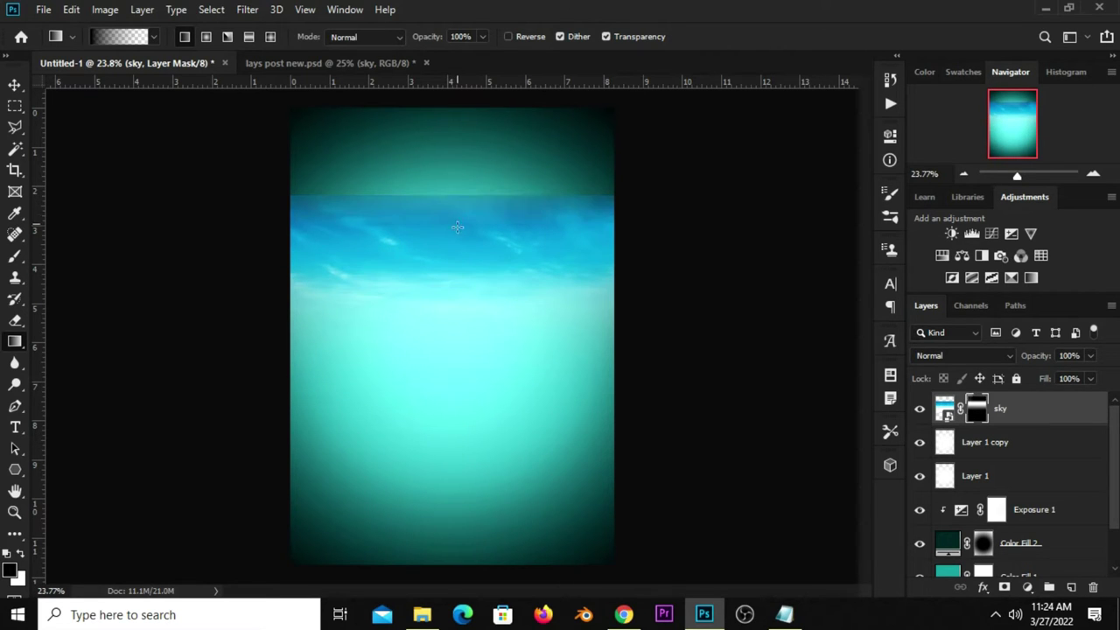
left_click_drag(458, 176, 457, 252)
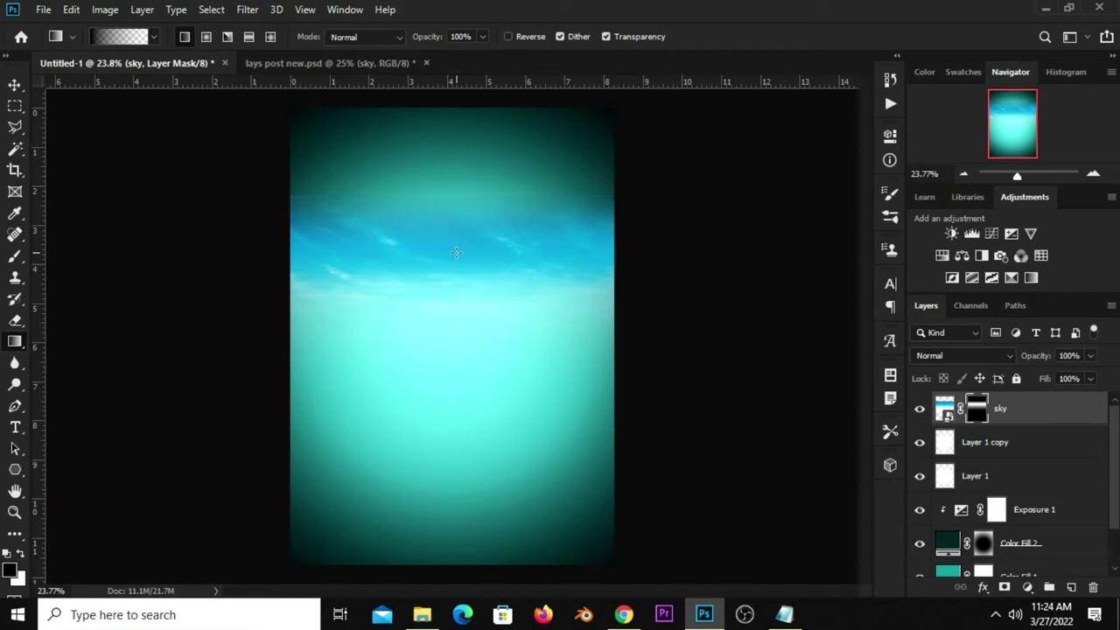
Move the sky to the poster's top edge and lower its opacity to 89%
left_click(15, 83)
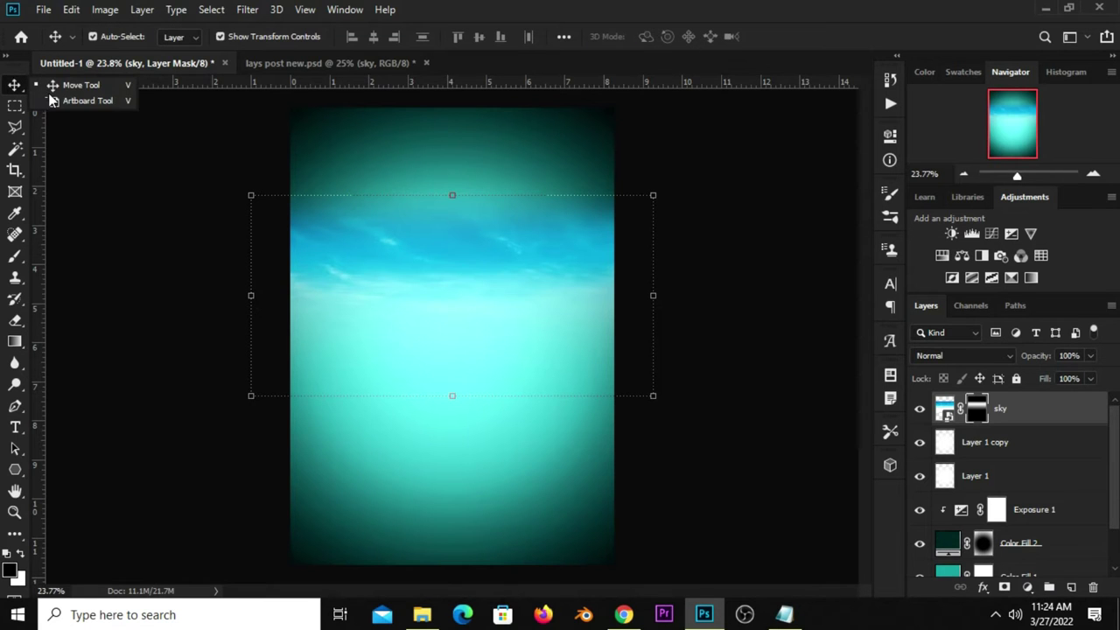
left_click_drag(442, 315, 434, 190)
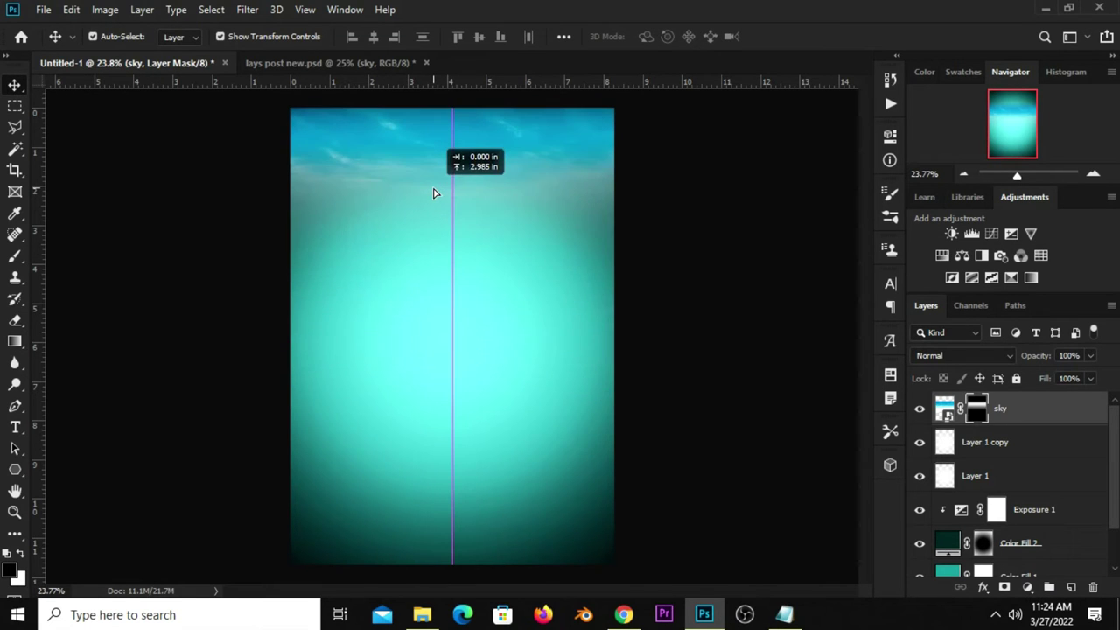
left_click(1091, 357)
left_click_drag(1096, 376, 1085, 377)
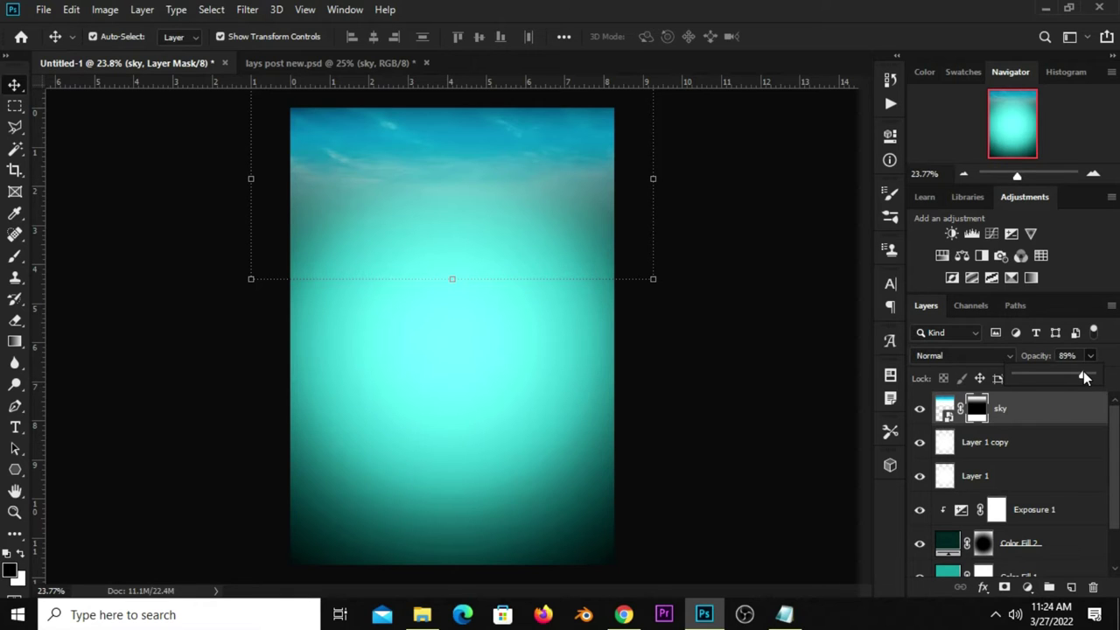
left_click(776, 445)
left_click(920, 409)
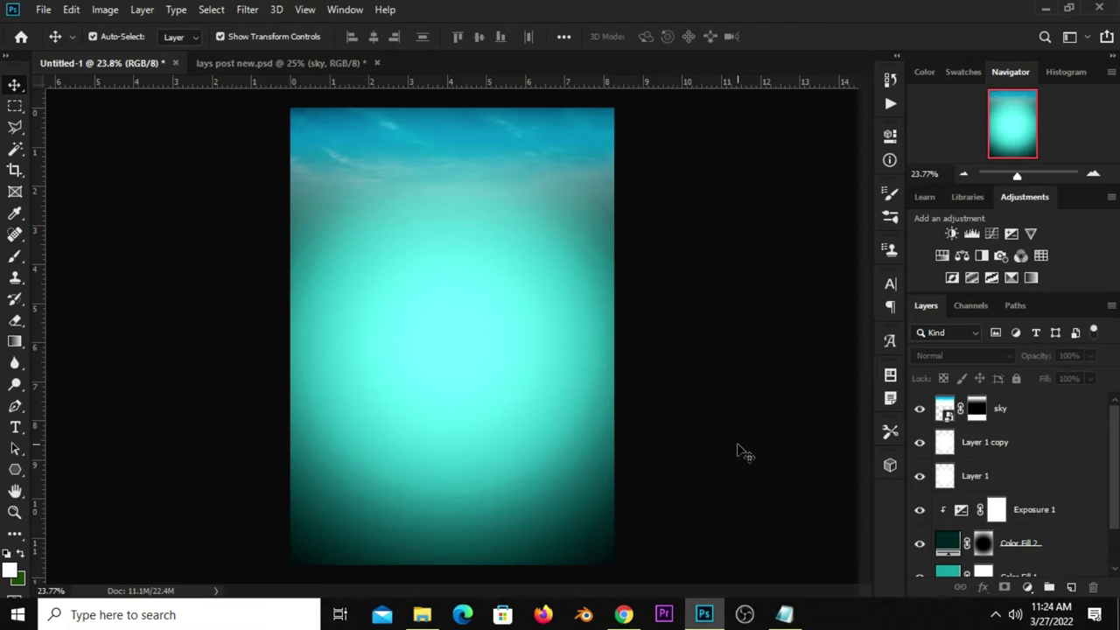
On a new layer, paint a white glow at the poster's top with a 1400 px brush
left_click(920, 409)
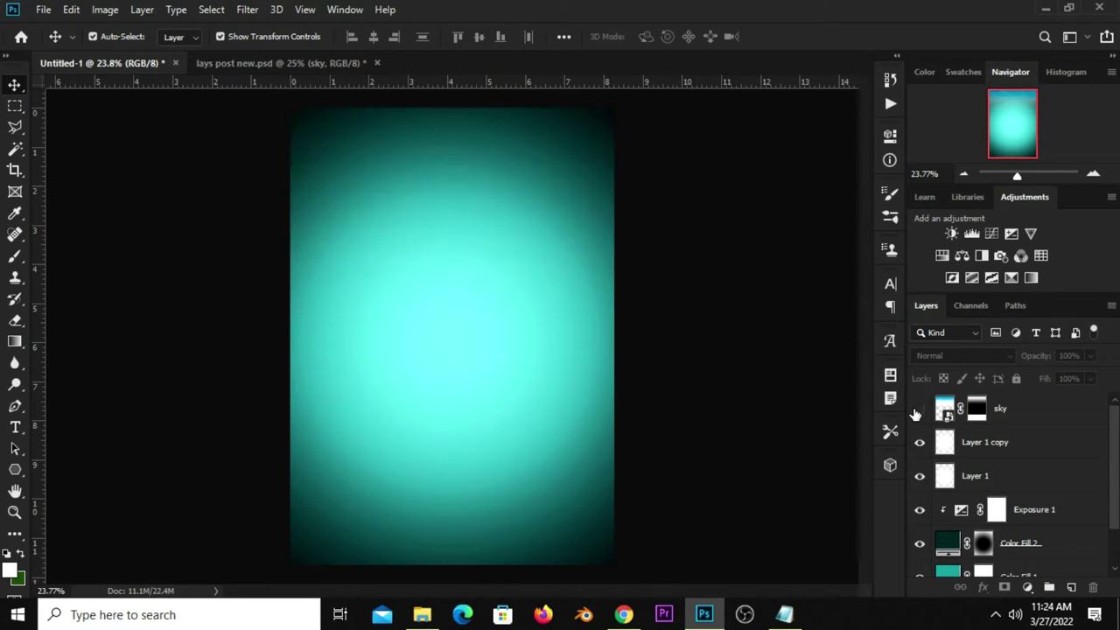
left_click(919, 409)
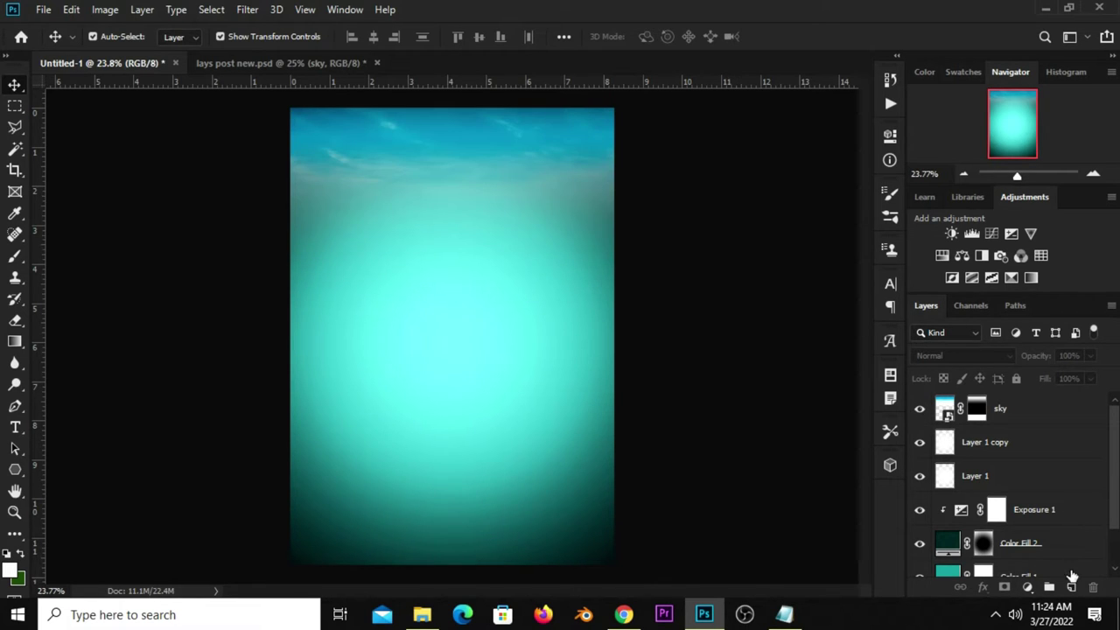
left_click(1072, 587)
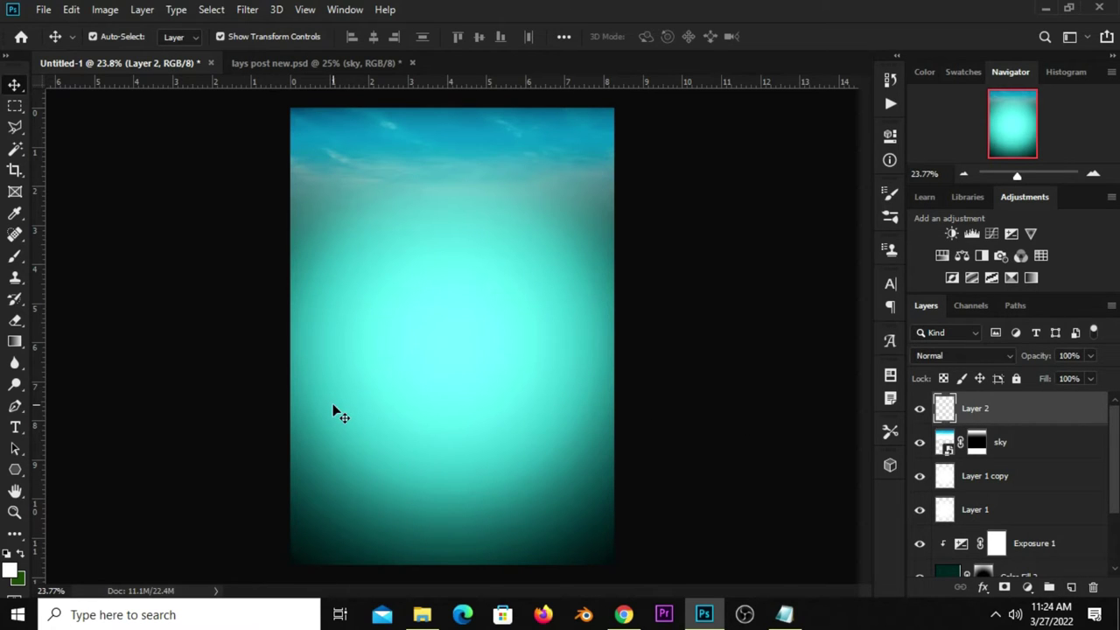
left_click(17, 262)
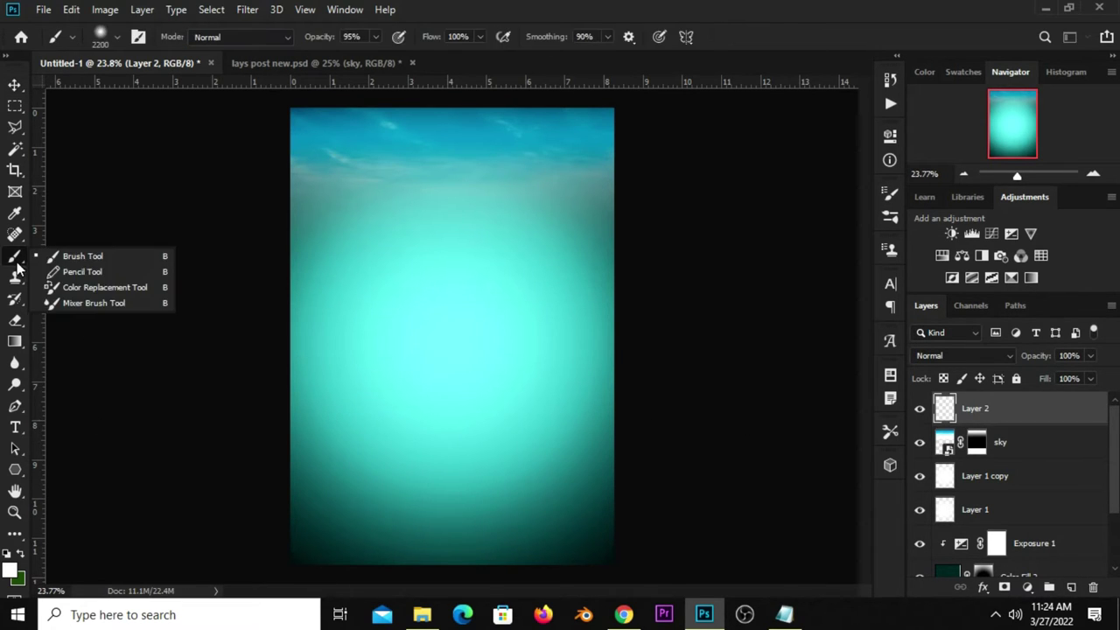
left_click(81, 256)
scroll(344, 324, "down", 2)
key("[")
key("[")
key("[")
key("[")
key("[")
key("[")
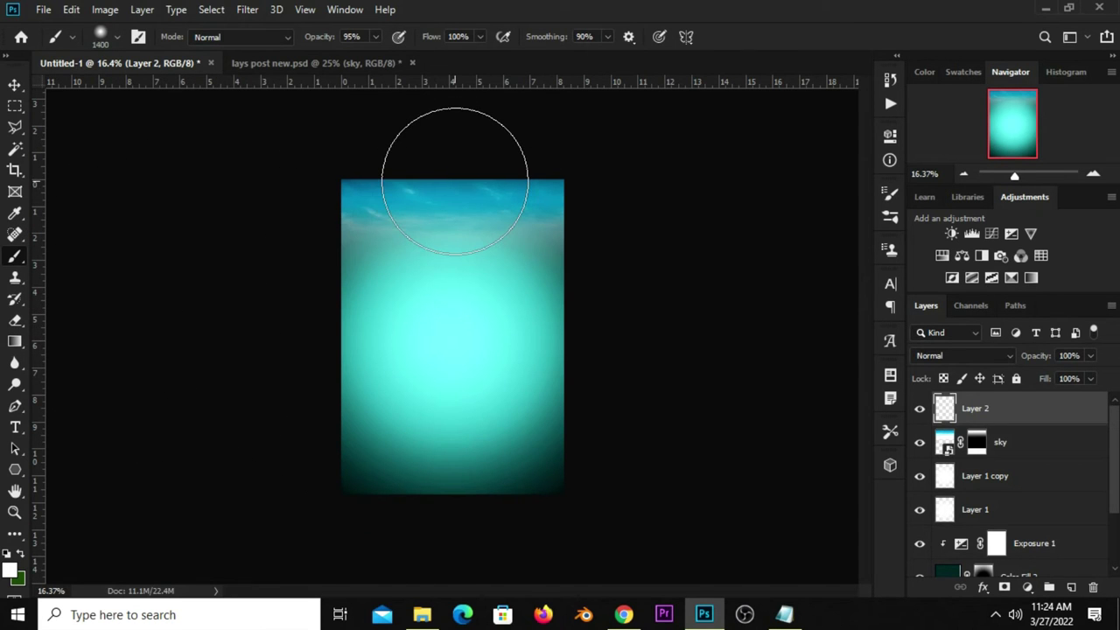
left_click(454, 179)
Set Layer 2 to Overlay blend mode at 28% opacity
left_click(14, 85)
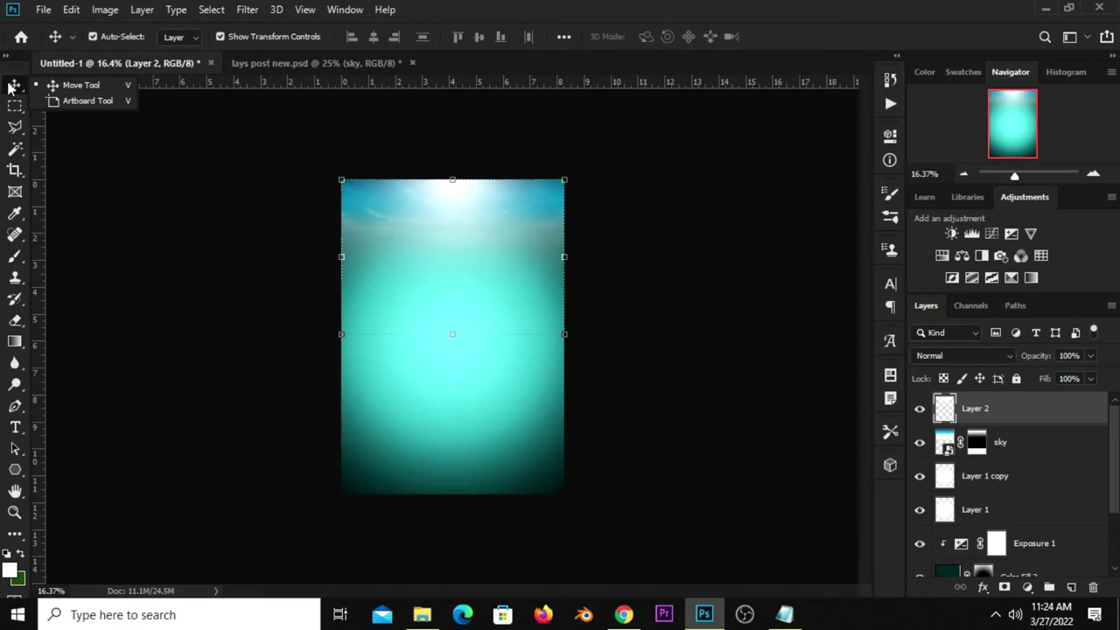
left_click(75, 86)
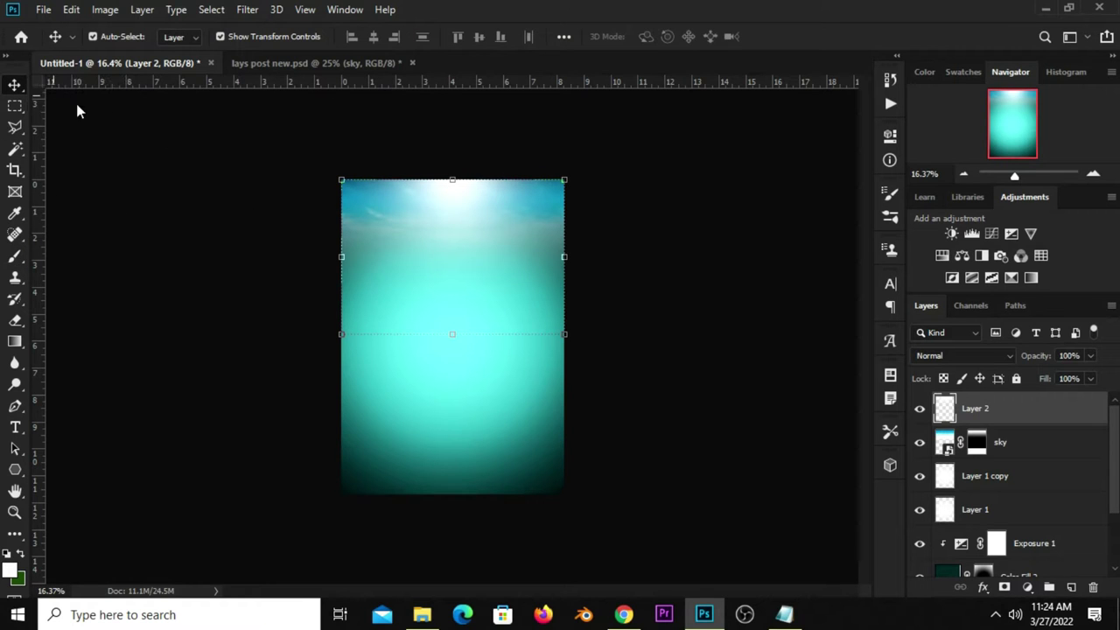
left_click(961, 357)
left_click(958, 385)
left_click(1090, 357)
left_click_drag(1079, 374, 1055, 375)
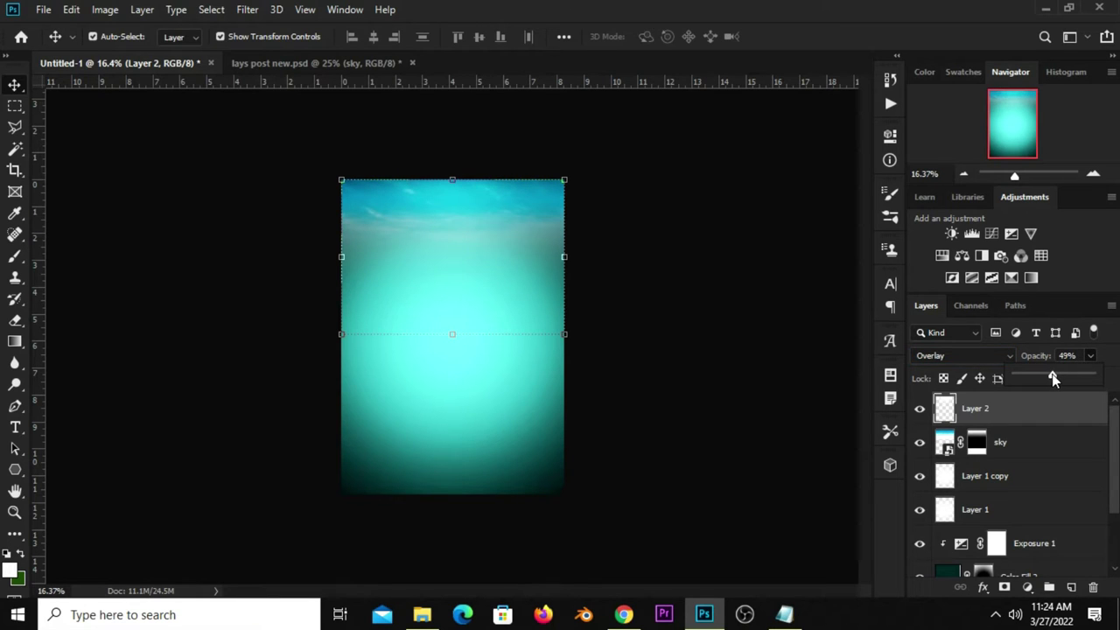
left_click_drag(1053, 374, 1037, 375)
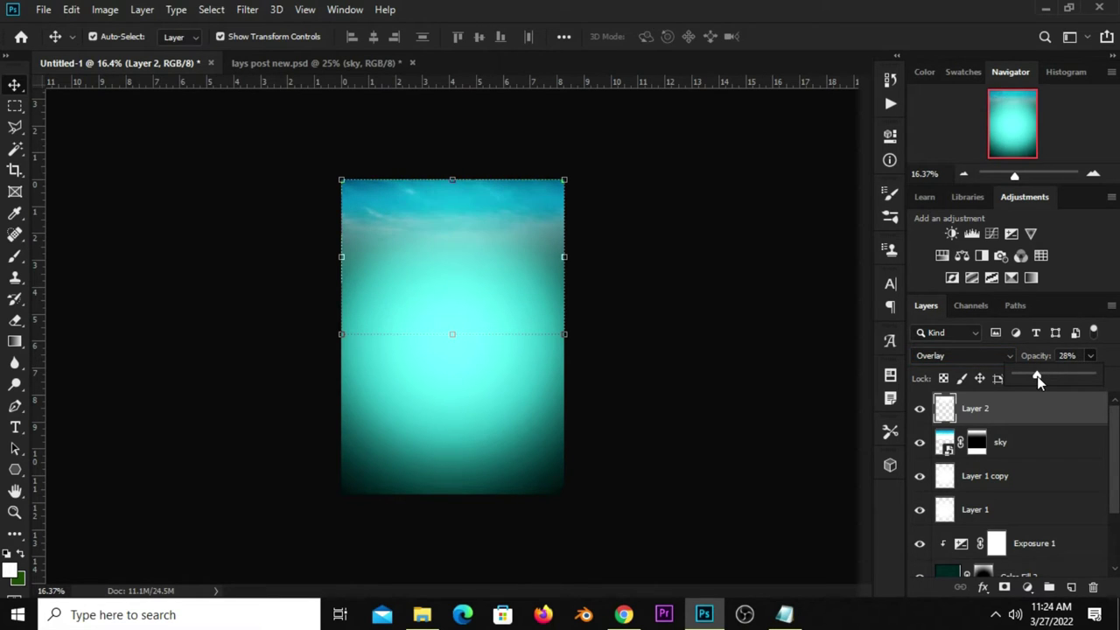
left_click(918, 413)
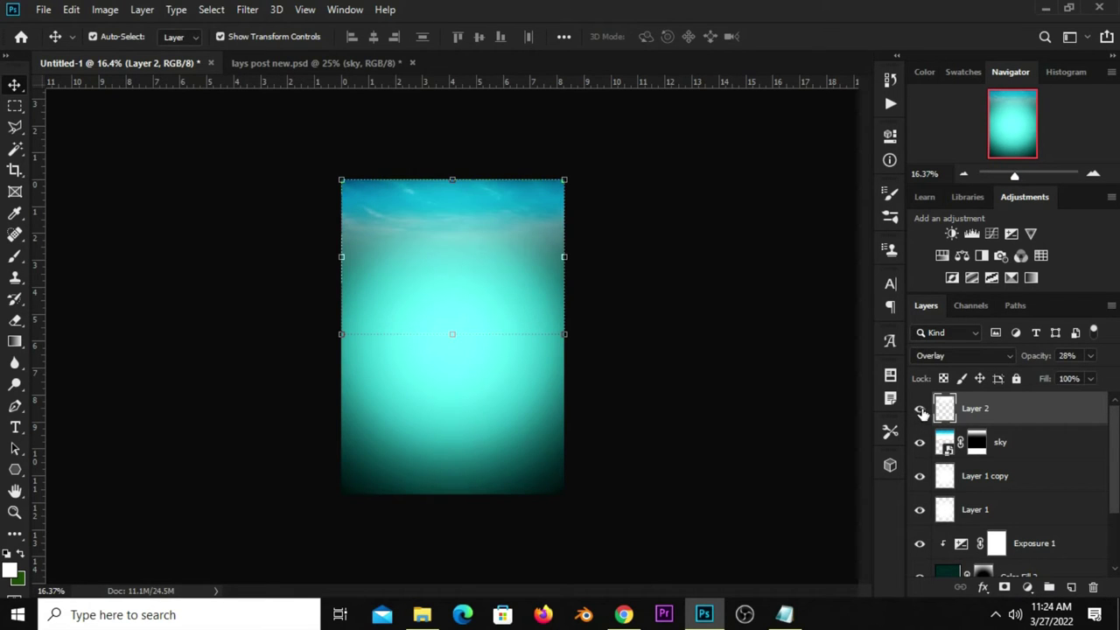
left_click(754, 393)
key("ctrl+plus")
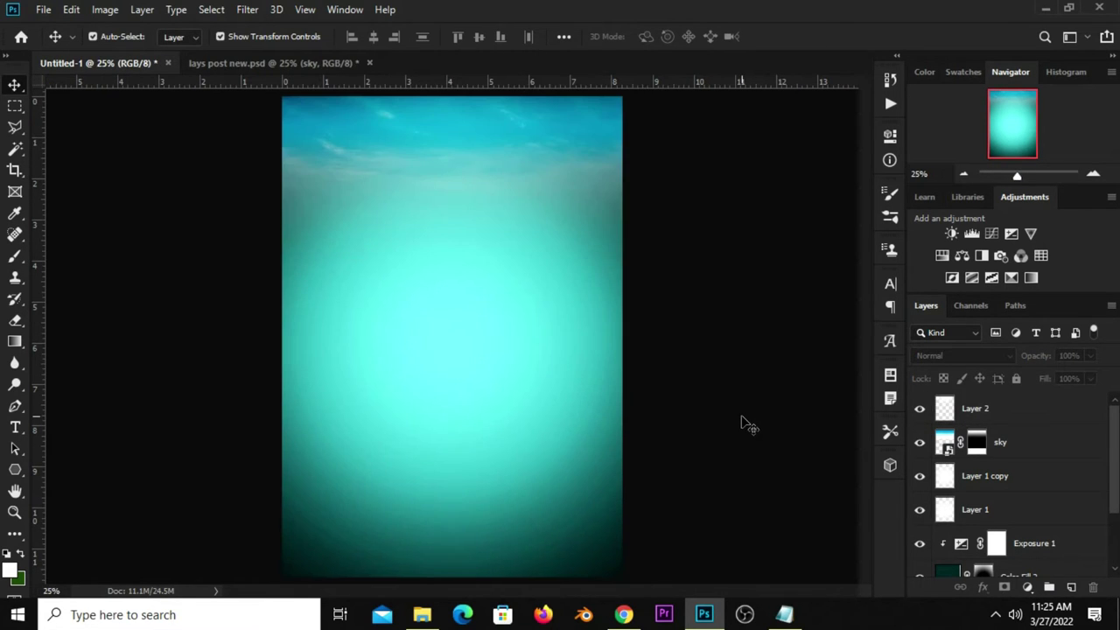
Drag the floating island with its tree from lays post new.psd into the teal poster
left_click(256, 63)
mouse_move(442, 459)
left_mouse_down()
mouse_move(419, 470)
mouse_move(443, 462)
left_mouse_up()
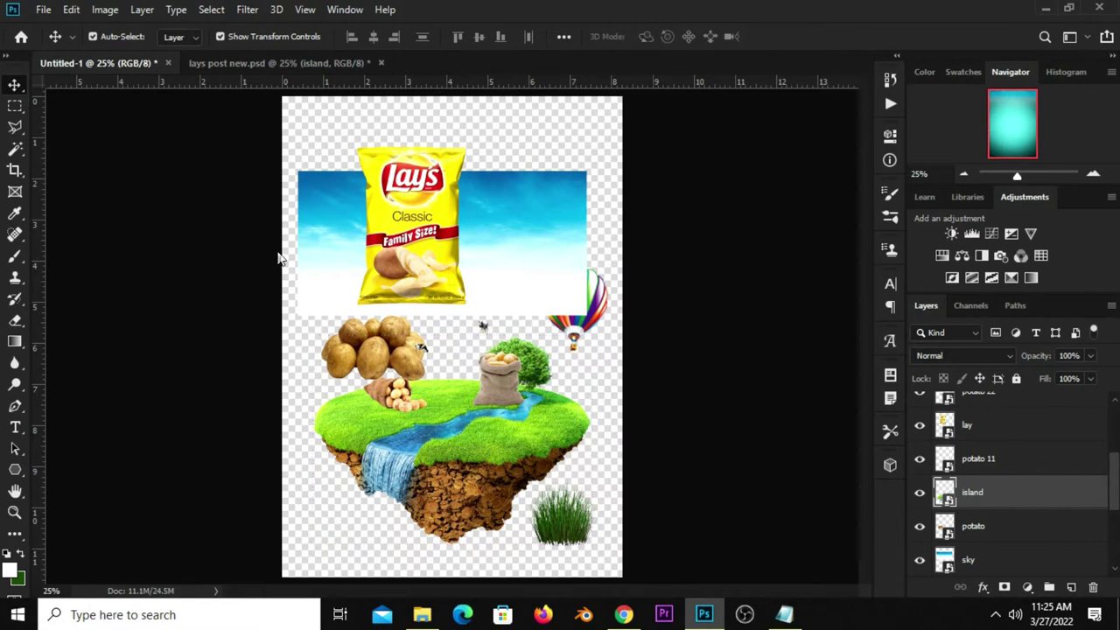
mouse_move(120, 62)
left_mouse_down()
mouse_move(482, 336)
mouse_move(453, 357)
left_mouse_up()
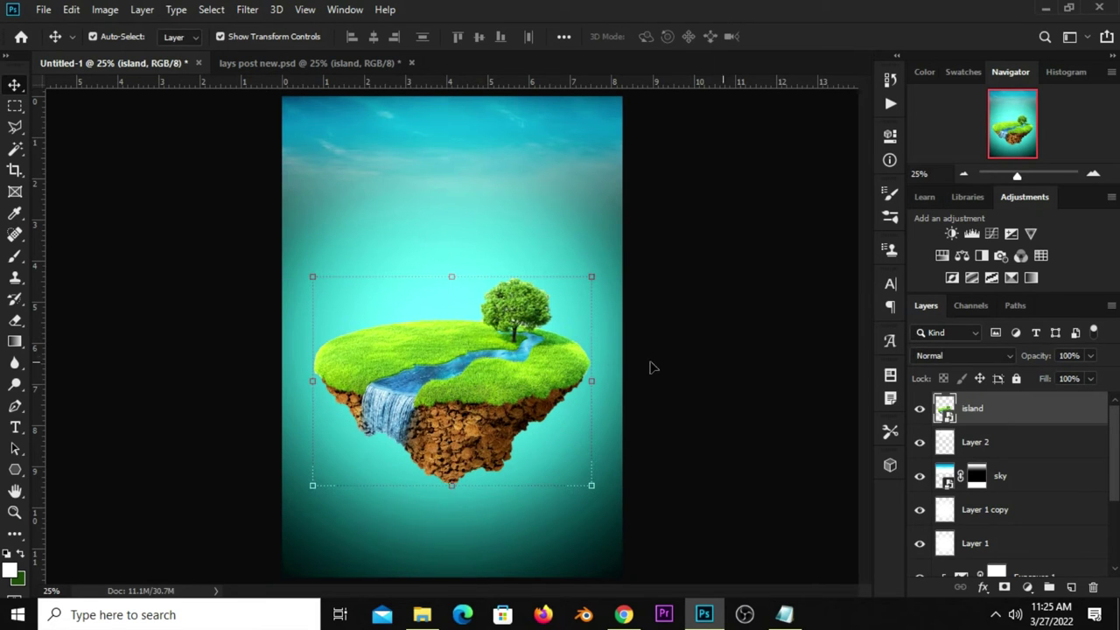
Convert the island to a smart object, scale it to about 92%, and nudge it 0.4 in lower
right_click(1003, 409)
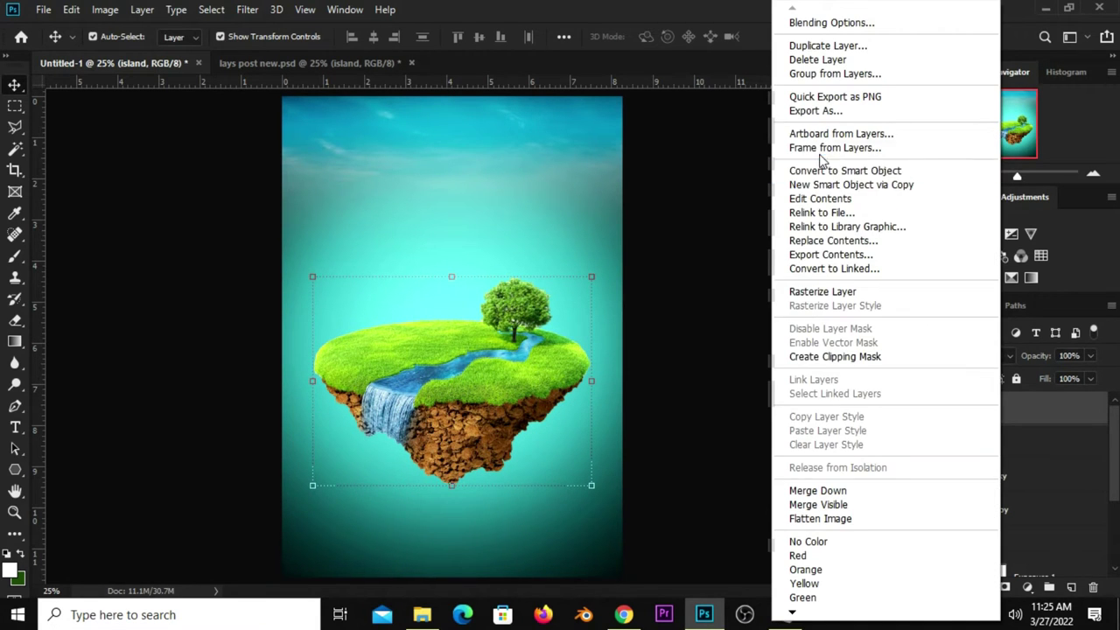
left_click(823, 170)
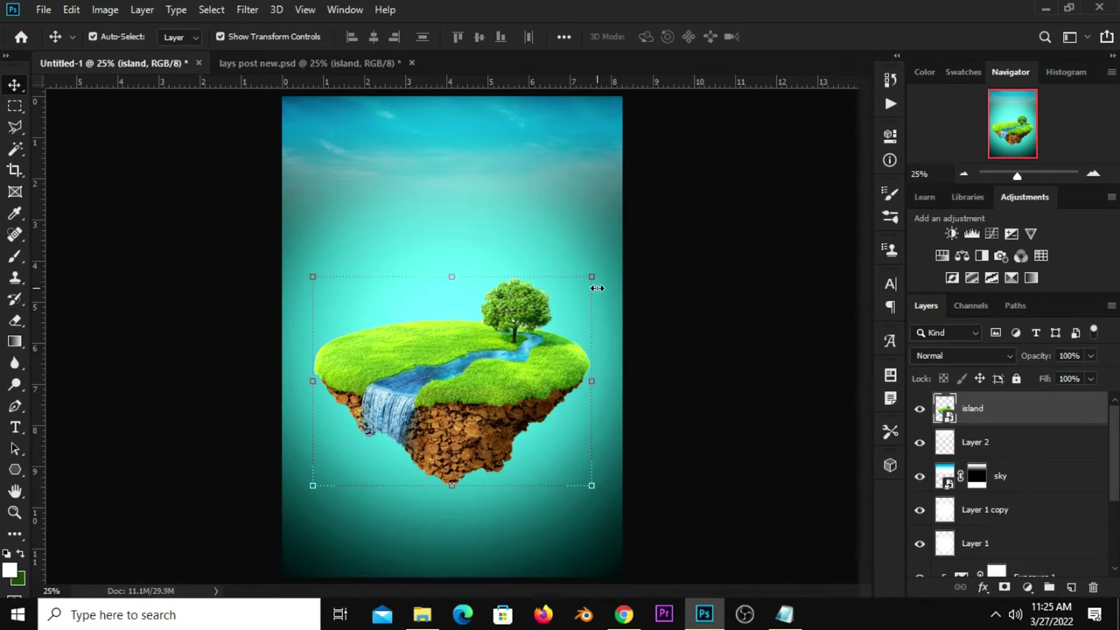
left_click_drag(591, 277, 586, 284)
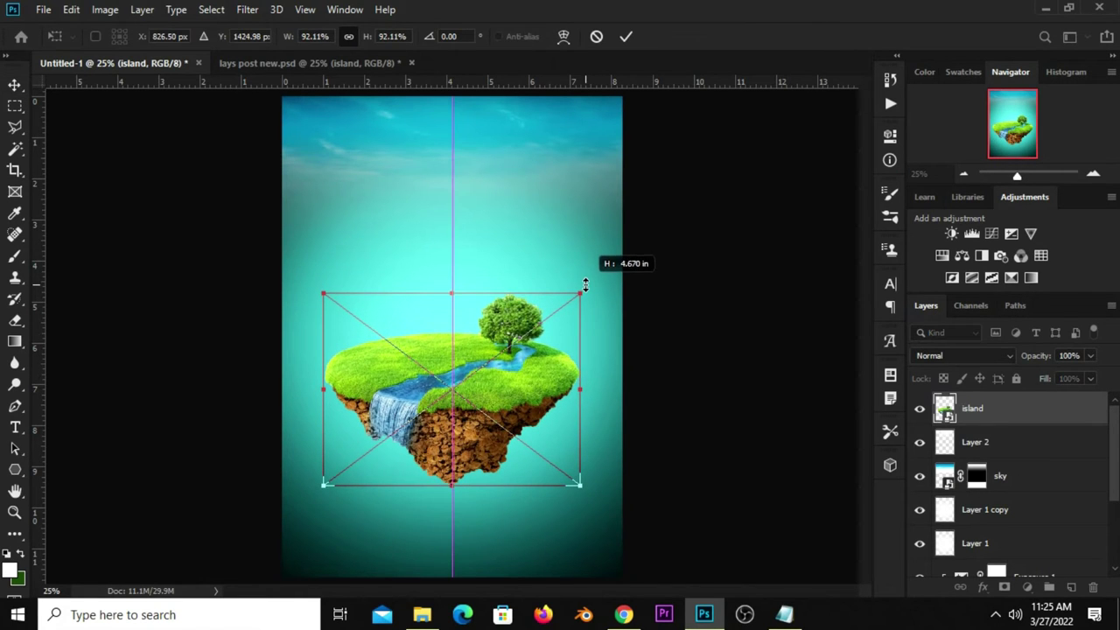
key("Return")
left_click_drag(444, 387, 444, 375)
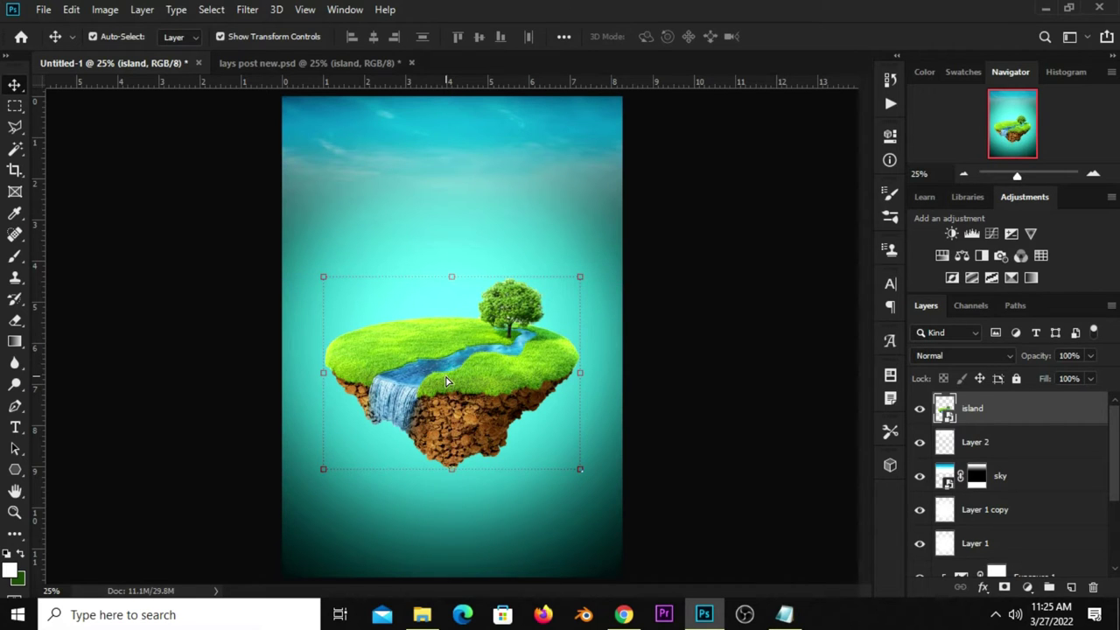
key("shift+Down")
key("shift+Down")
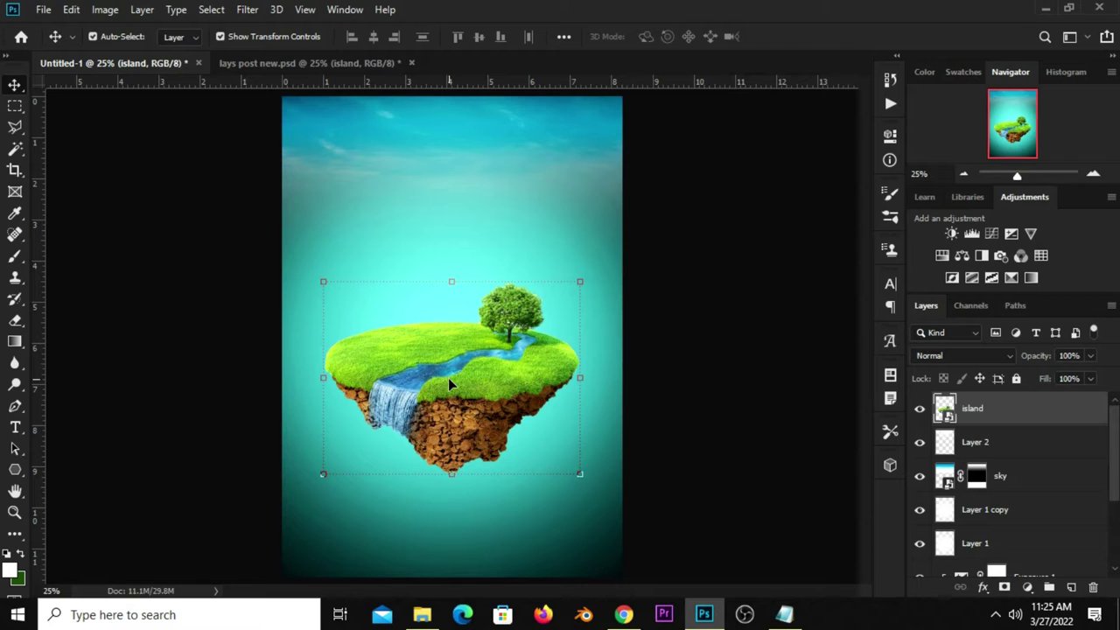
key("shift+Down")
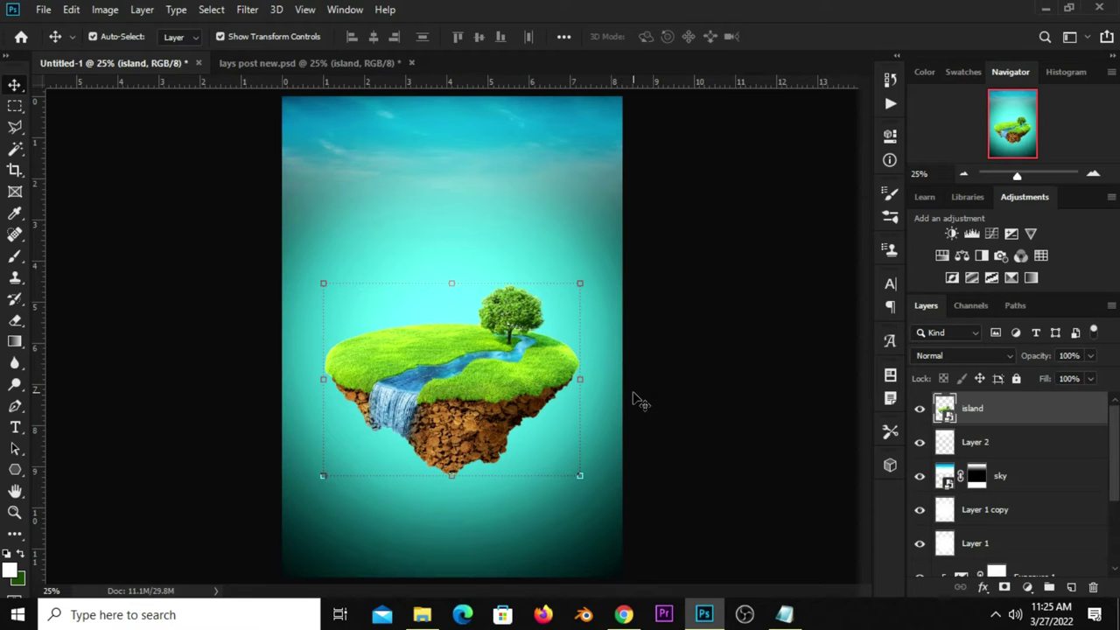
Add a Curves adjustment clipped to the island, pulling a lower point down and an upper point up
left_click(1028, 588)
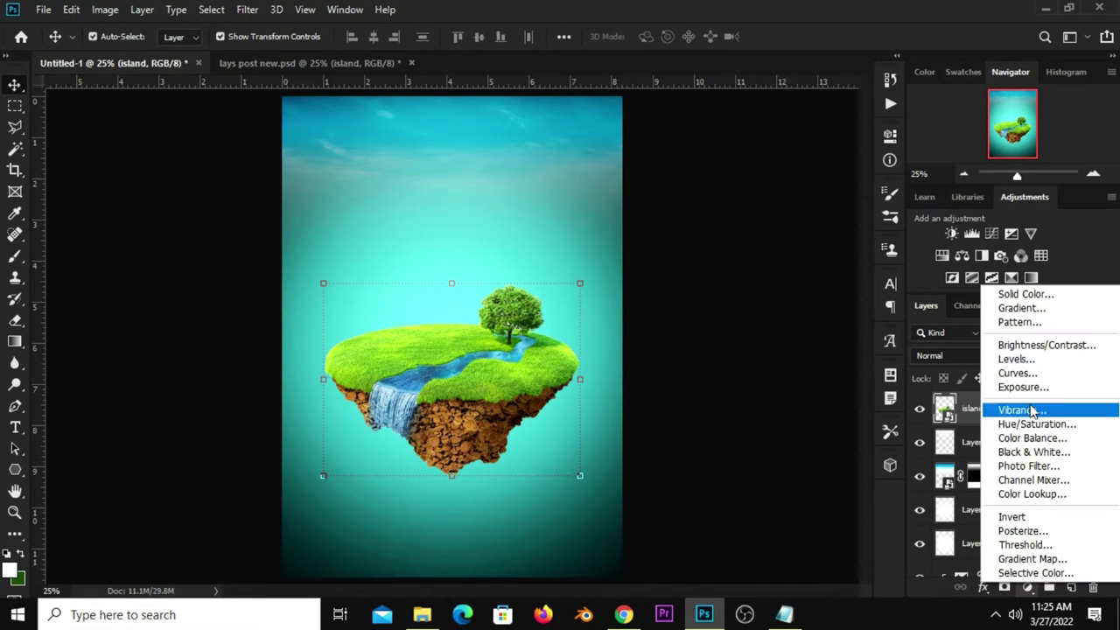
left_click(1031, 374)
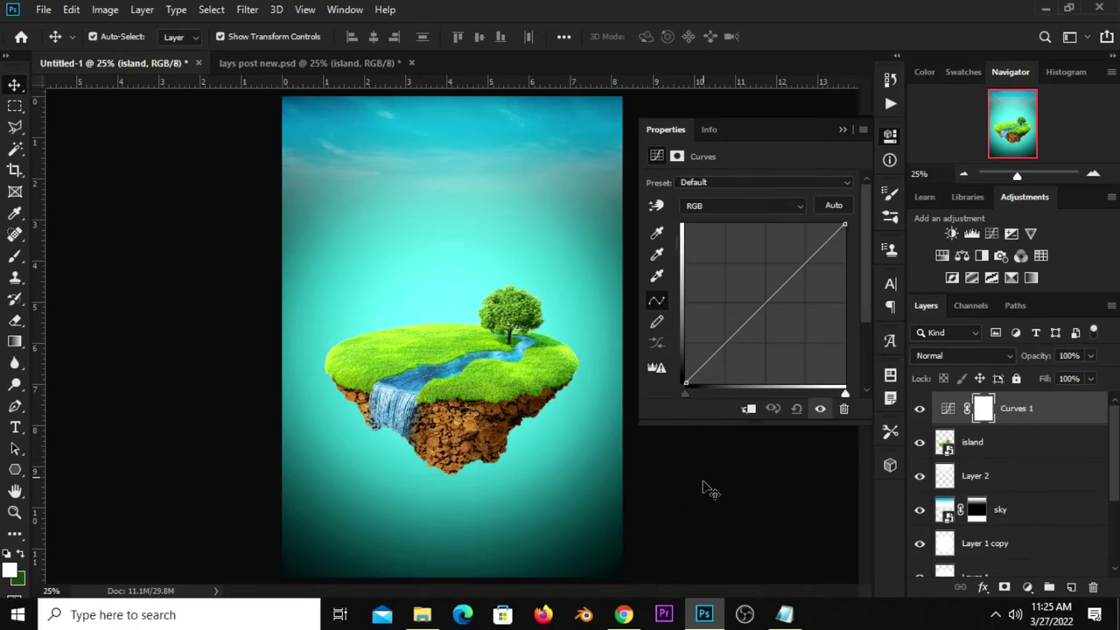
left_click(748, 408)
left_click(737, 332)
left_click_drag(737, 332, 745, 341)
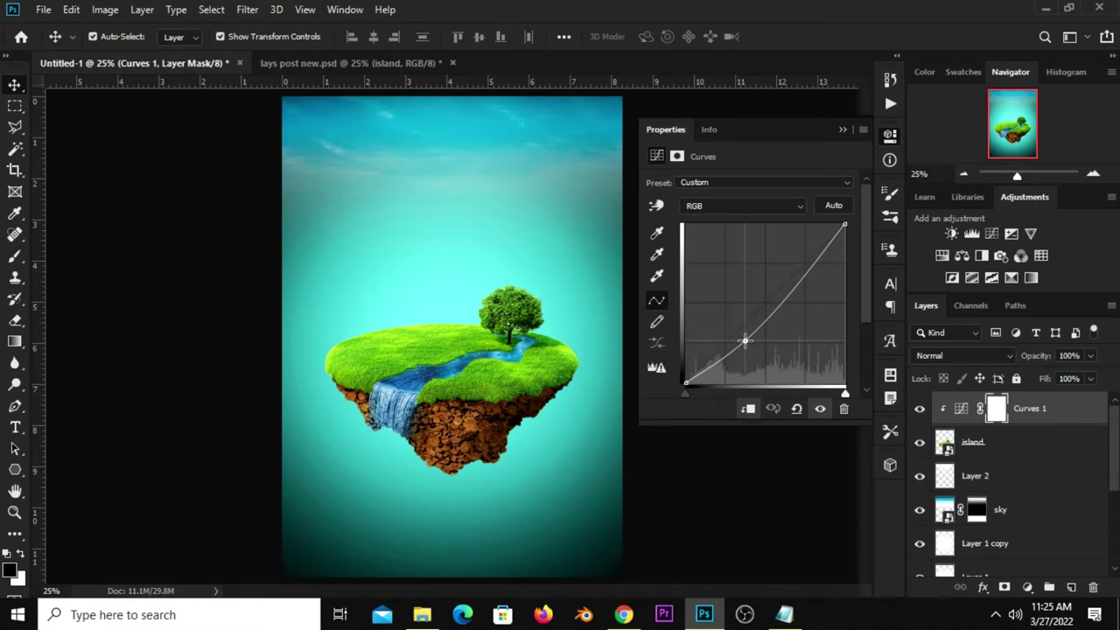
left_click_drag(794, 285, 799, 280)
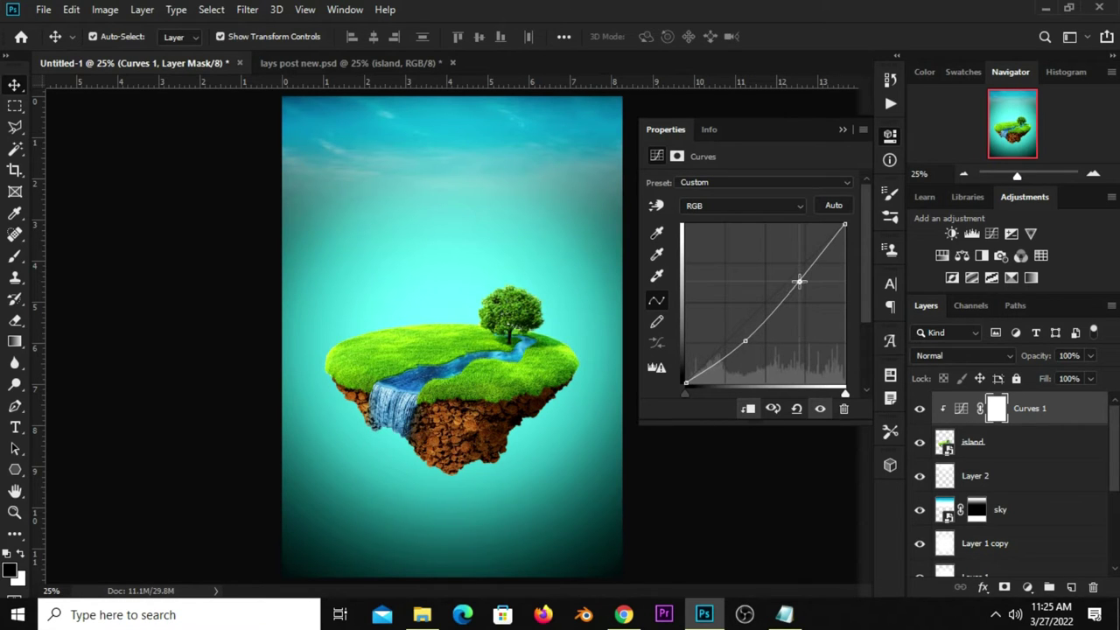
Toggle Curves 1 off and on to compare before and after, closing Properties
left_click(821, 409)
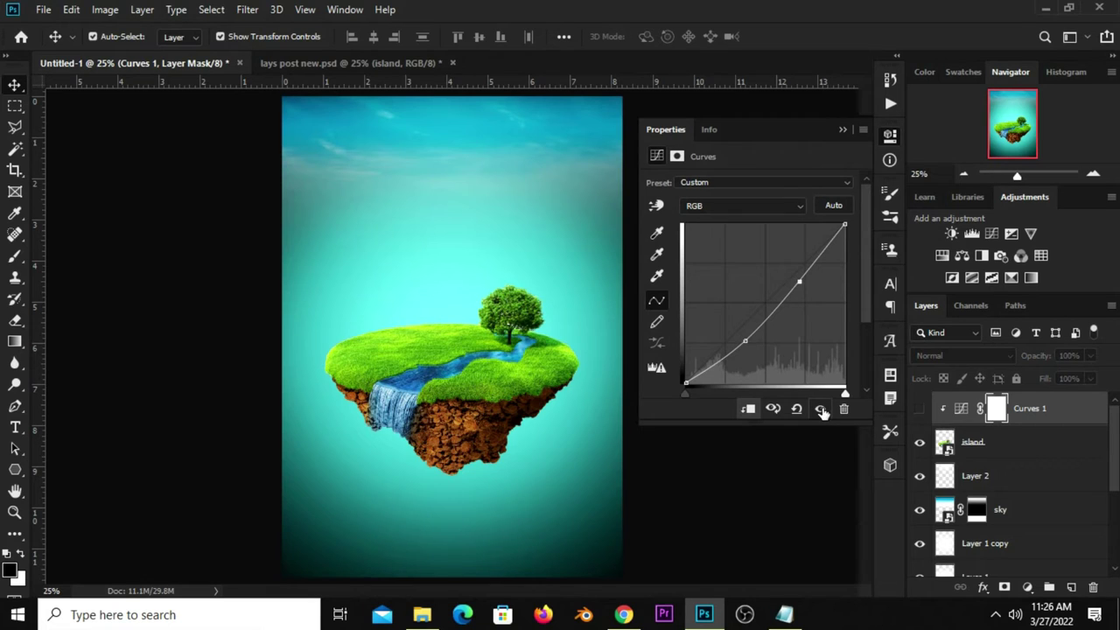
left_click(821, 409)
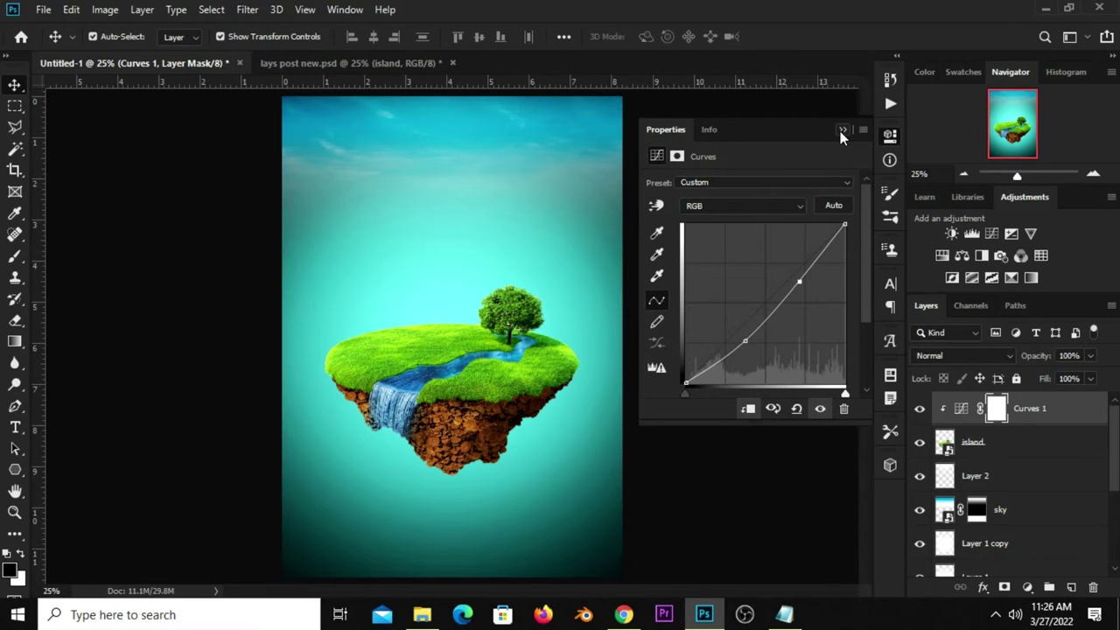
left_click(841, 130)
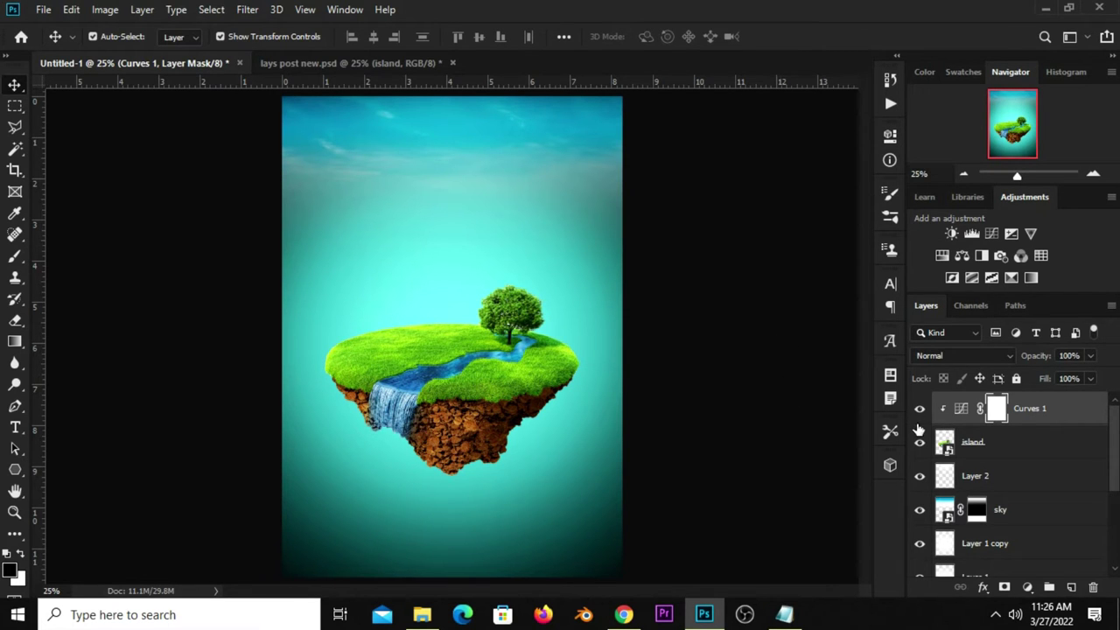
left_click(920, 409)
left_click(920, 409)
Add a Levels 1 adjustment clipped to the island with Output Levels white lowered to 220
left_click(1028, 587)
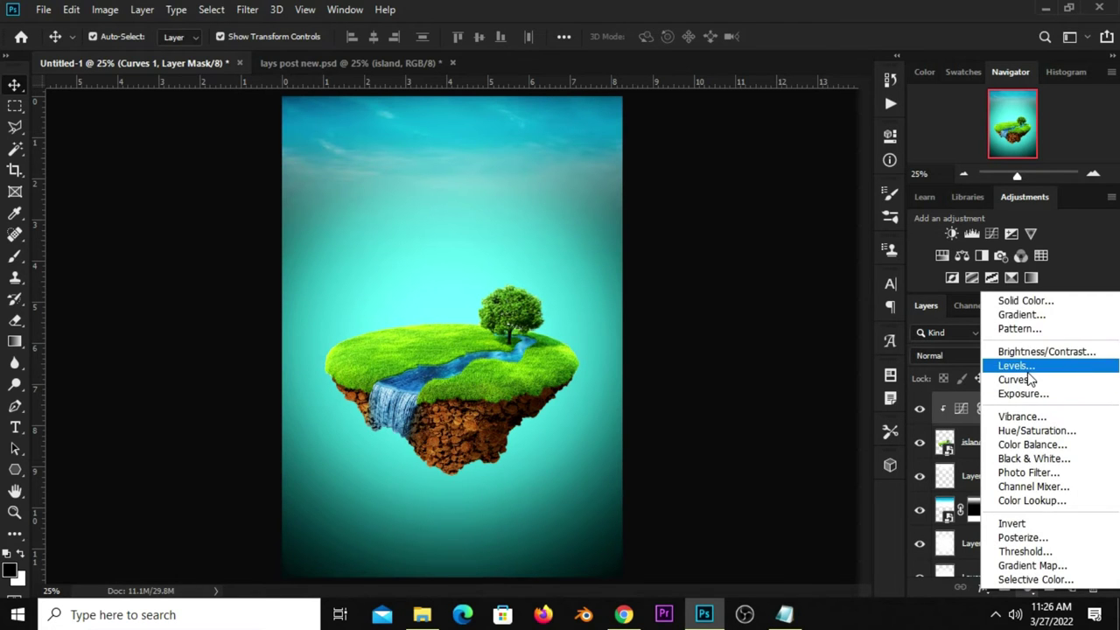
left_click(1015, 366)
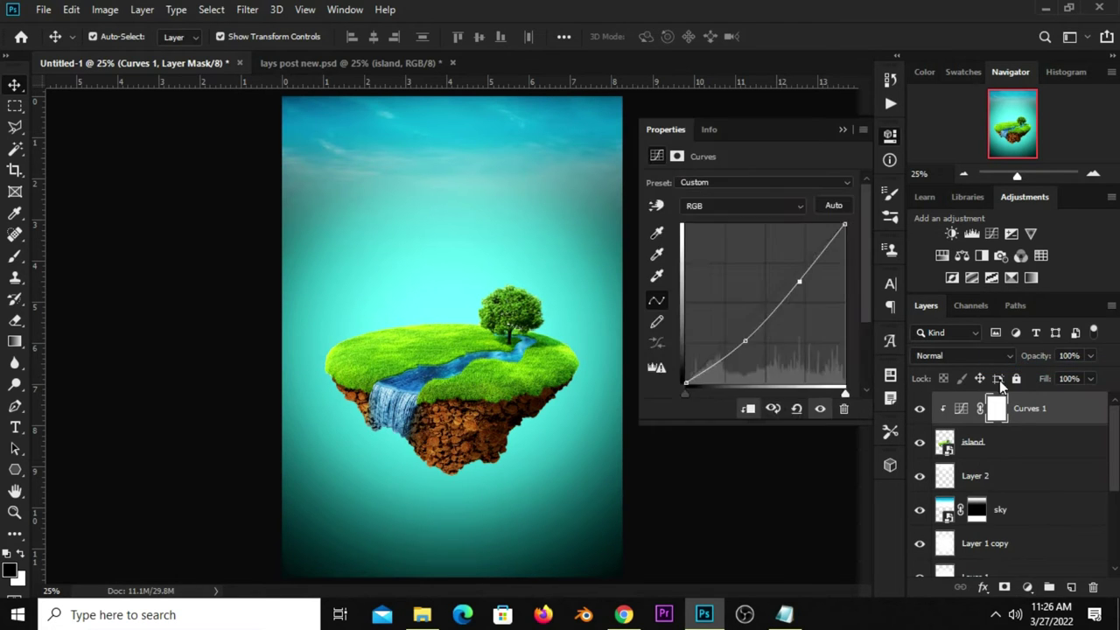
left_click(746, 410)
mouse_move(829, 349)
left_mouse_down()
mouse_move(811, 353)
mouse_move(826, 350)
left_mouse_up()
left_click(821, 411)
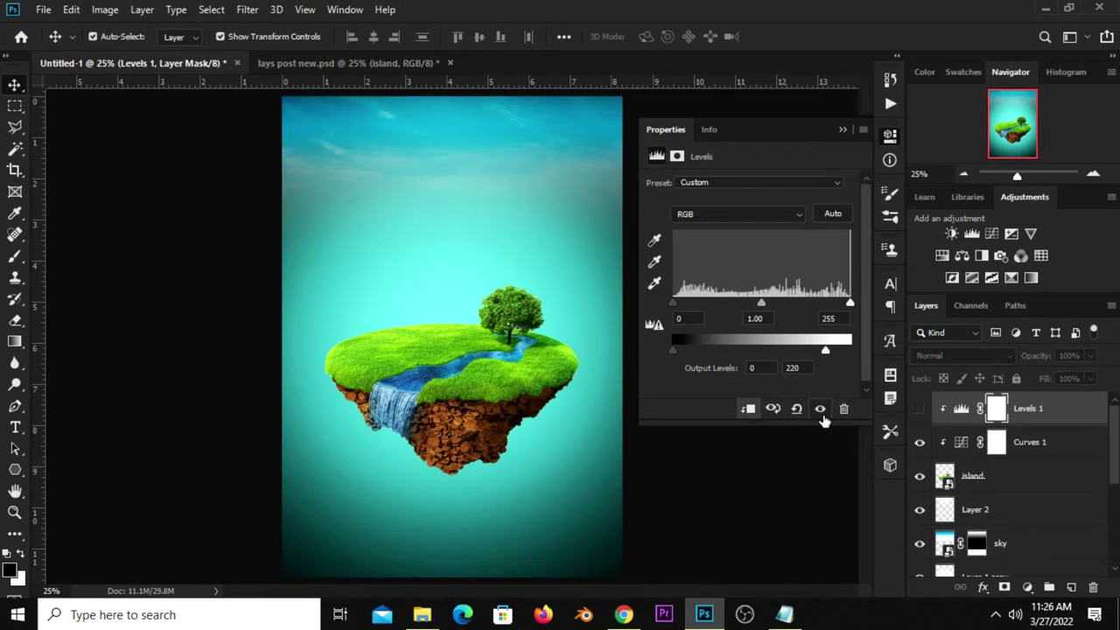
left_click(843, 130)
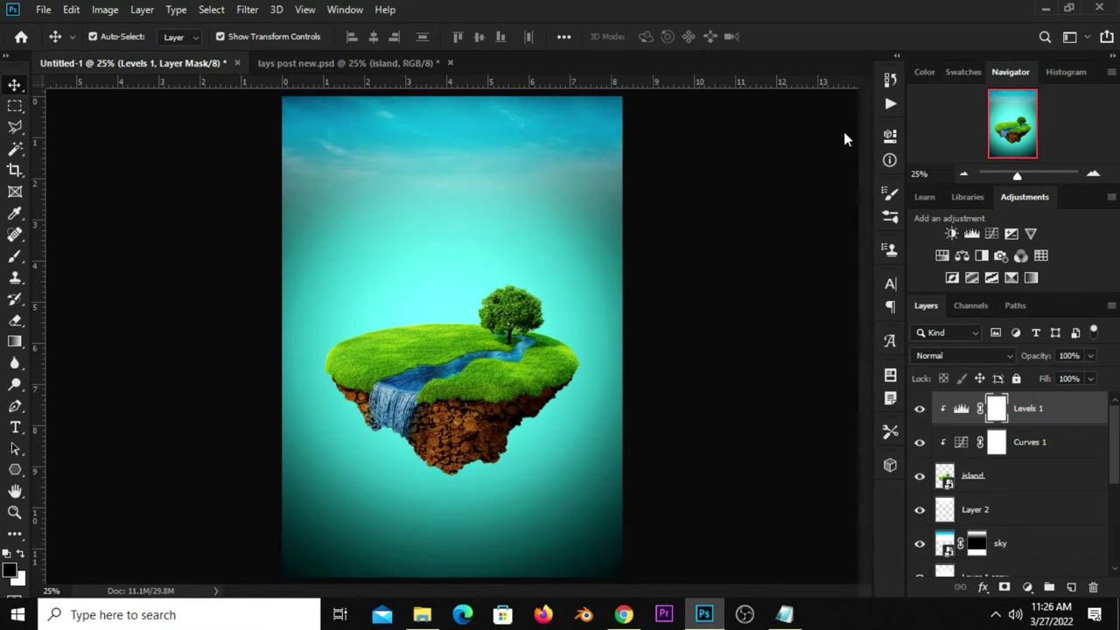
left_click(920, 408)
Choose the standard Brush and flatten its tip to 30% roundness in Brush Settings
left_click(14, 255)
left_click(82, 253)
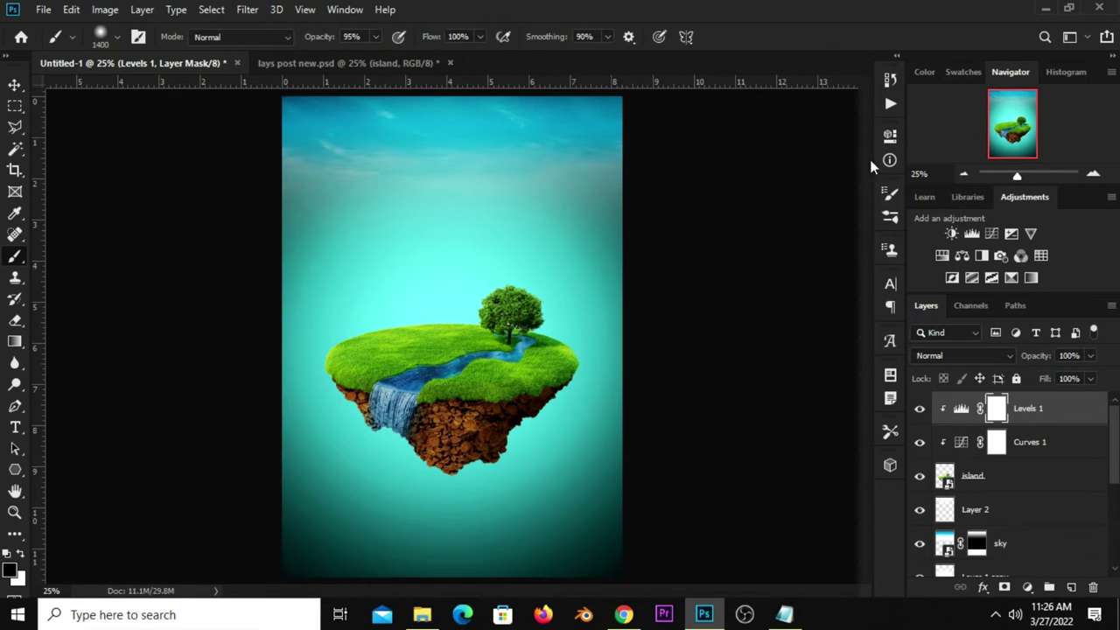
left_click(890, 191)
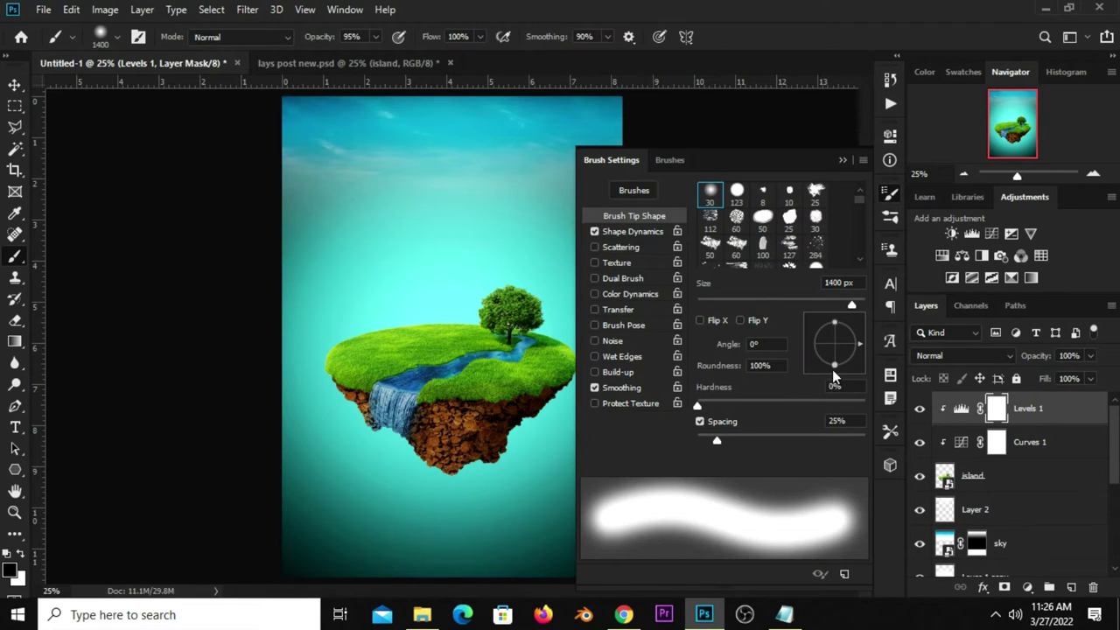
left_click_drag(835, 365, 836, 350)
left_click(843, 160)
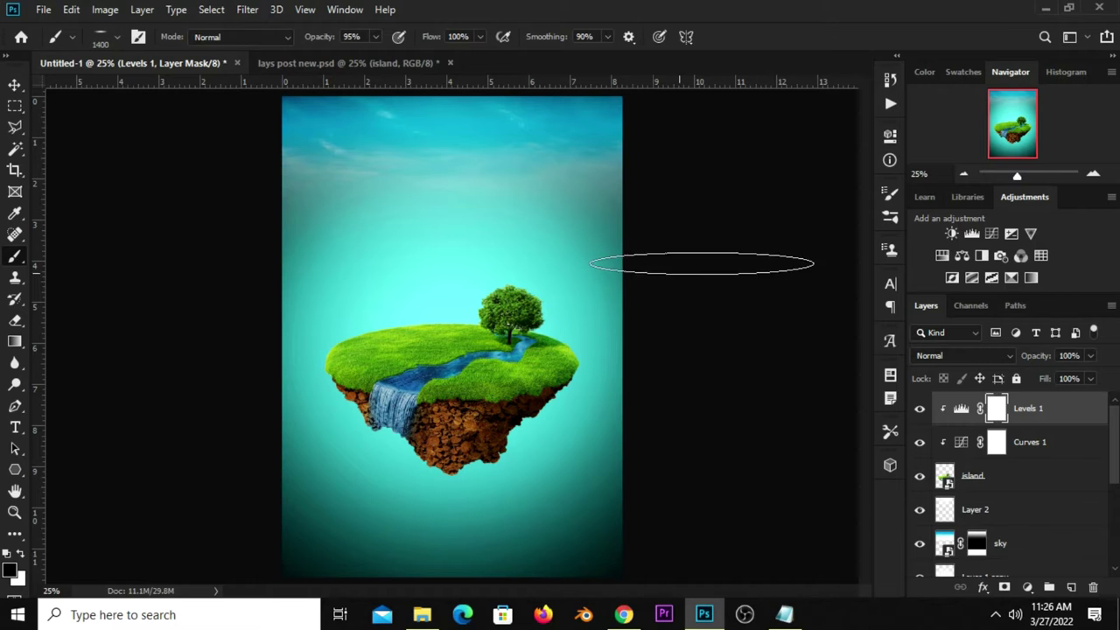
left_click(889, 192)
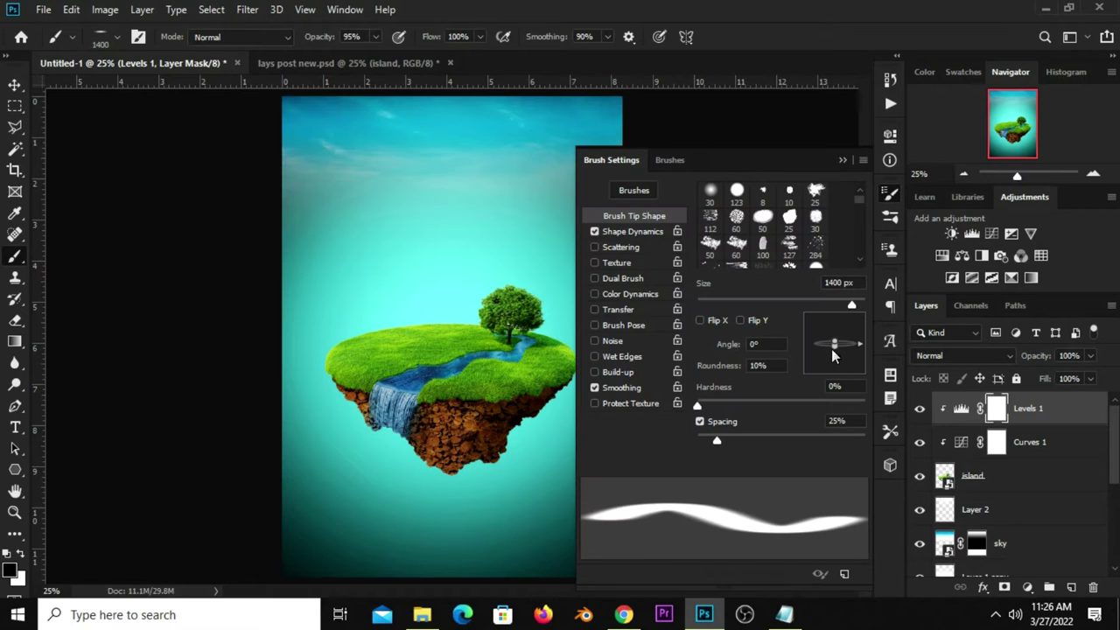
left_click_drag(834, 348, 835, 351)
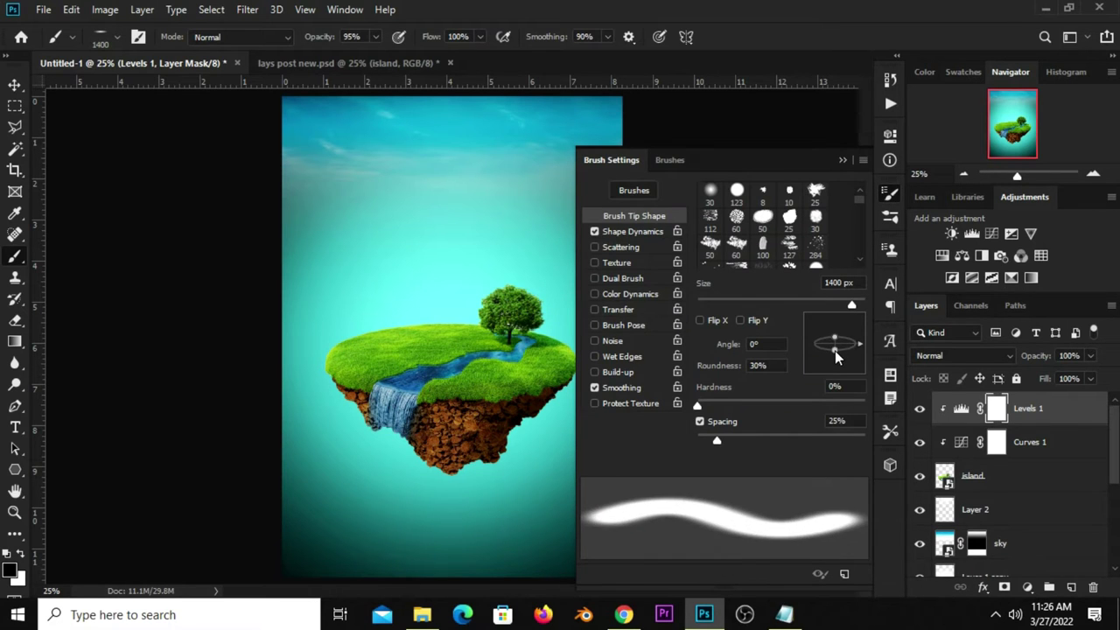
left_click(843, 161)
Set the brush to about 1300 px at 42% opacity and preview the island without Levels 1
key("bracketleft")
key("bracketleft")
key("bracketleft")
key("bracketright")
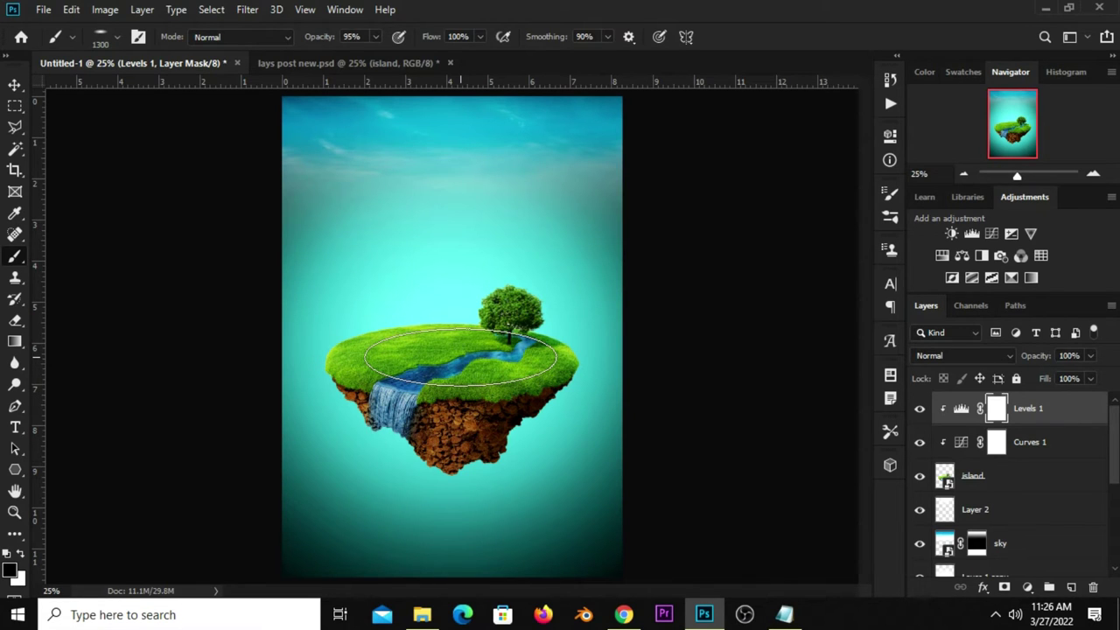
left_click(374, 40)
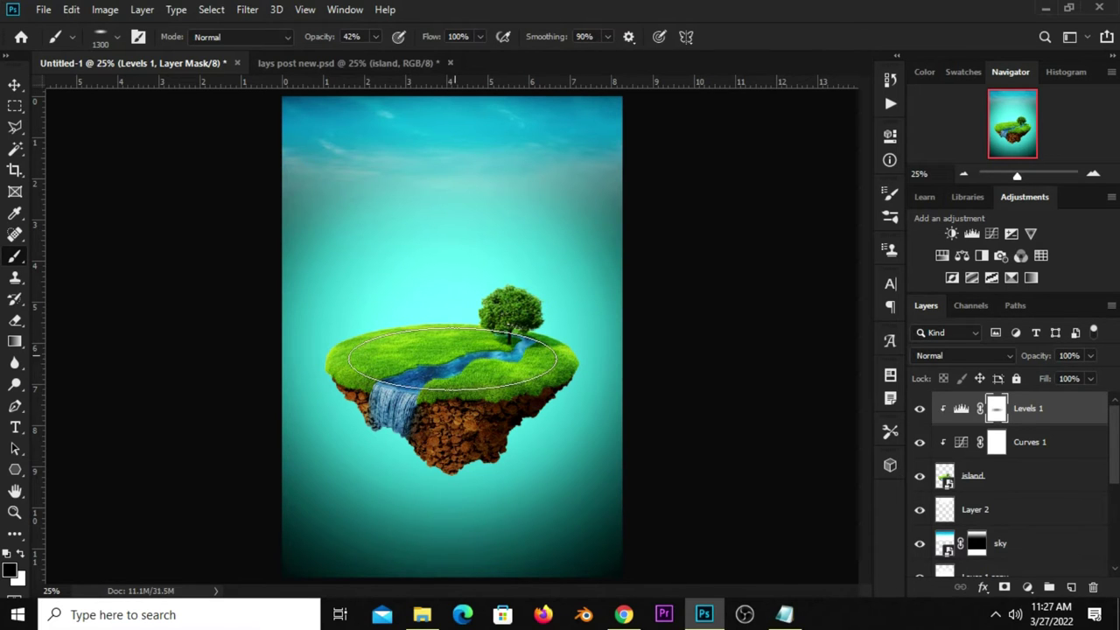
left_click(921, 411)
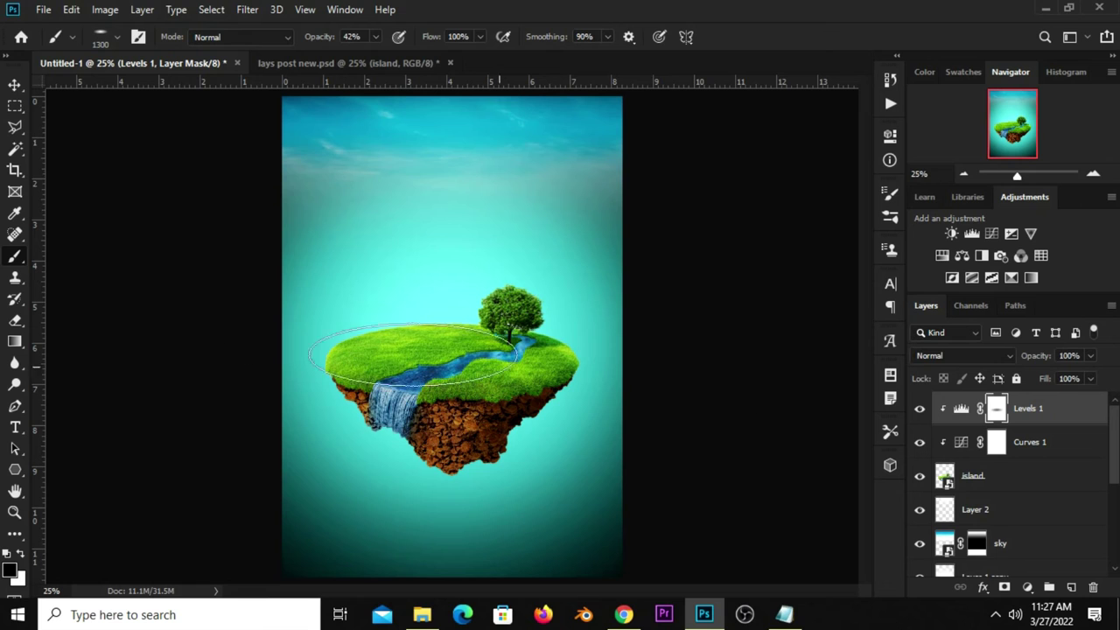
left_click(14, 85)
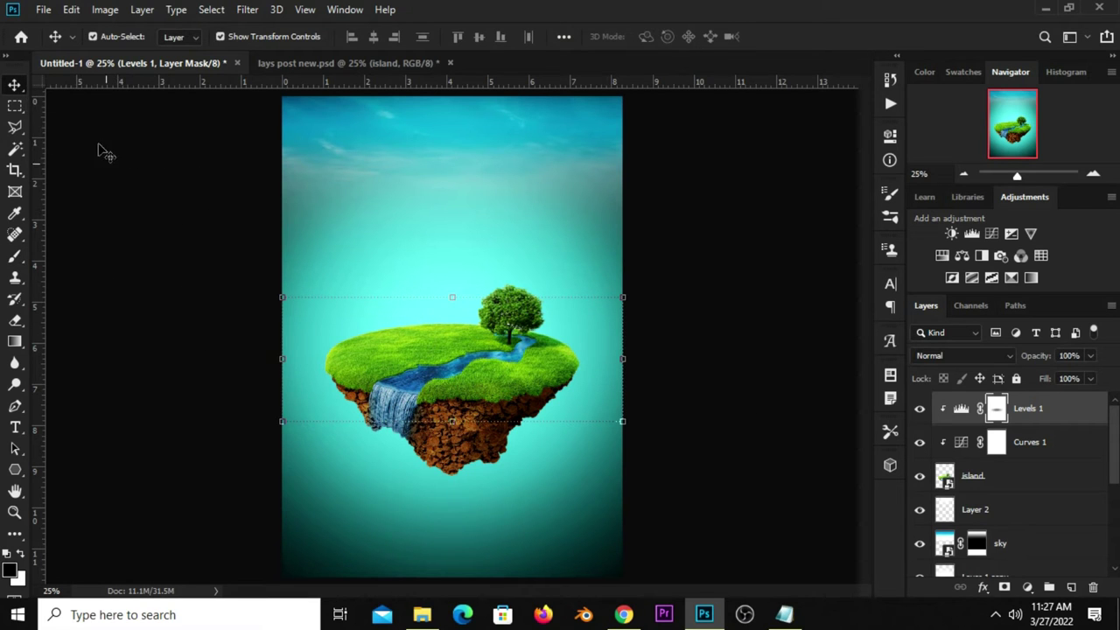
left_click(192, 376)
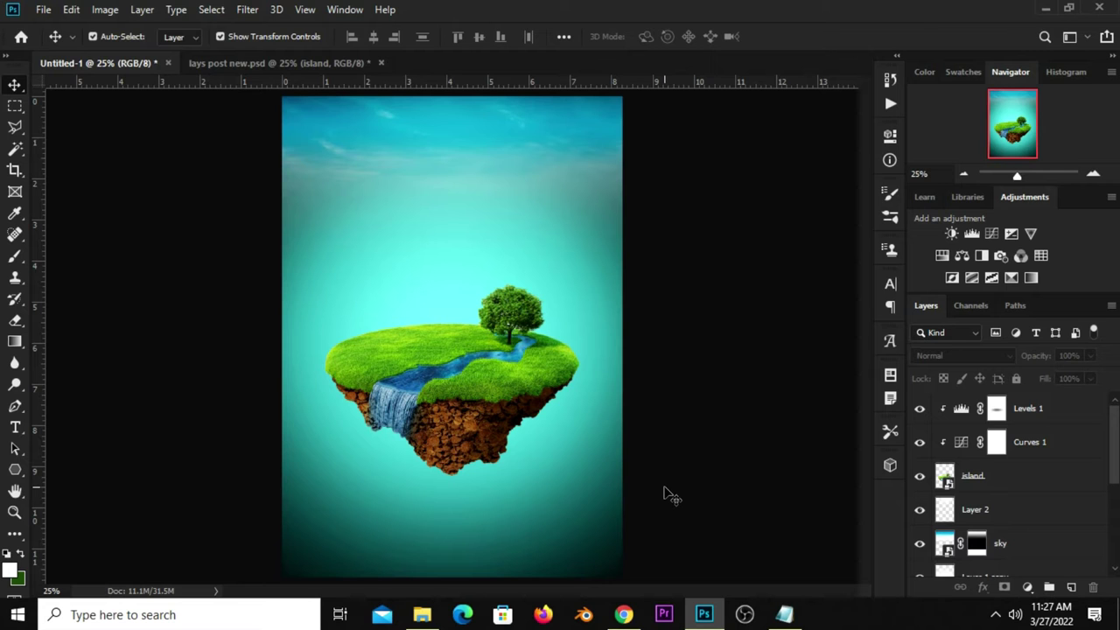
Drag the lay layer from lays post new.psd into Untitled-1 and stand the bag beside the tree
left_click(263, 63)
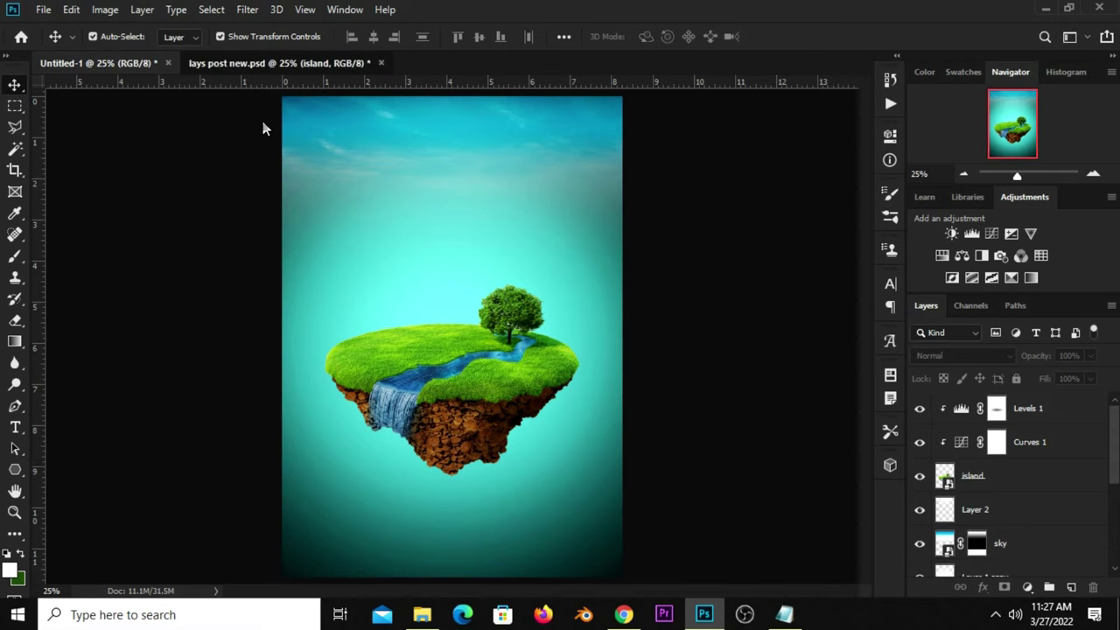
left_click_drag(446, 253, 430, 226)
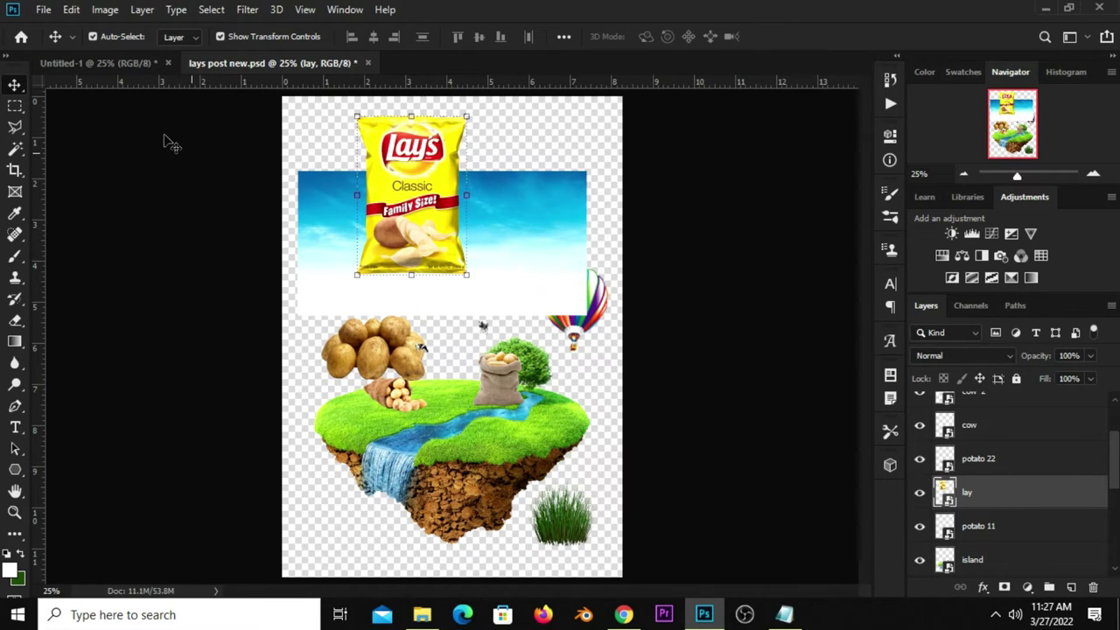
mouse_move(430, 226)
left_mouse_down()
mouse_move(298, 236)
mouse_move(423, 278)
left_mouse_up()
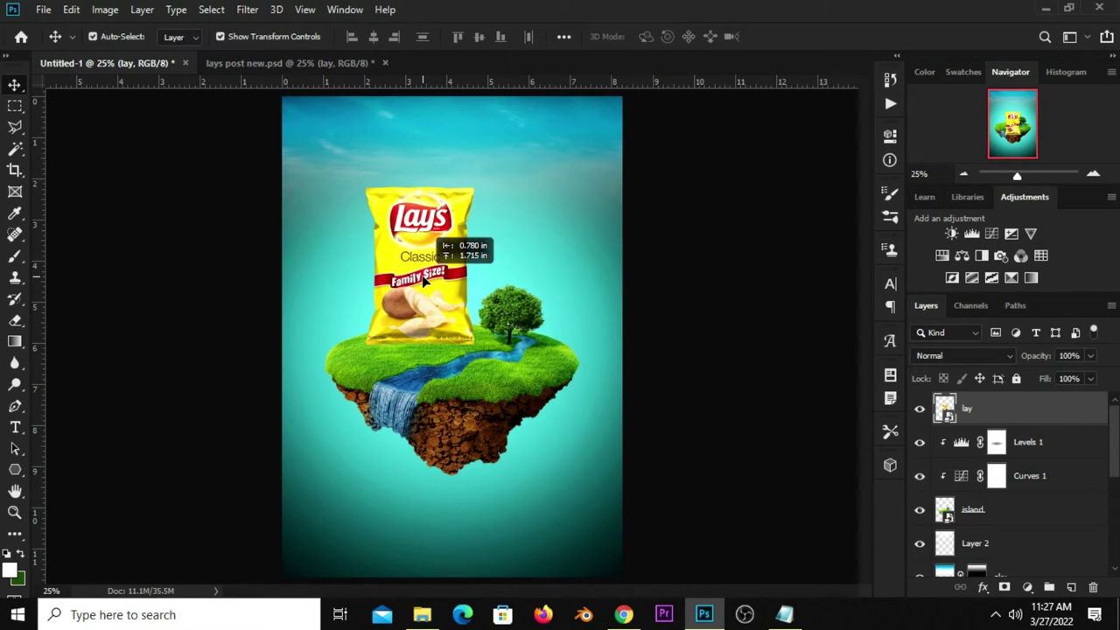
left_click_drag(424, 278, 408, 280)
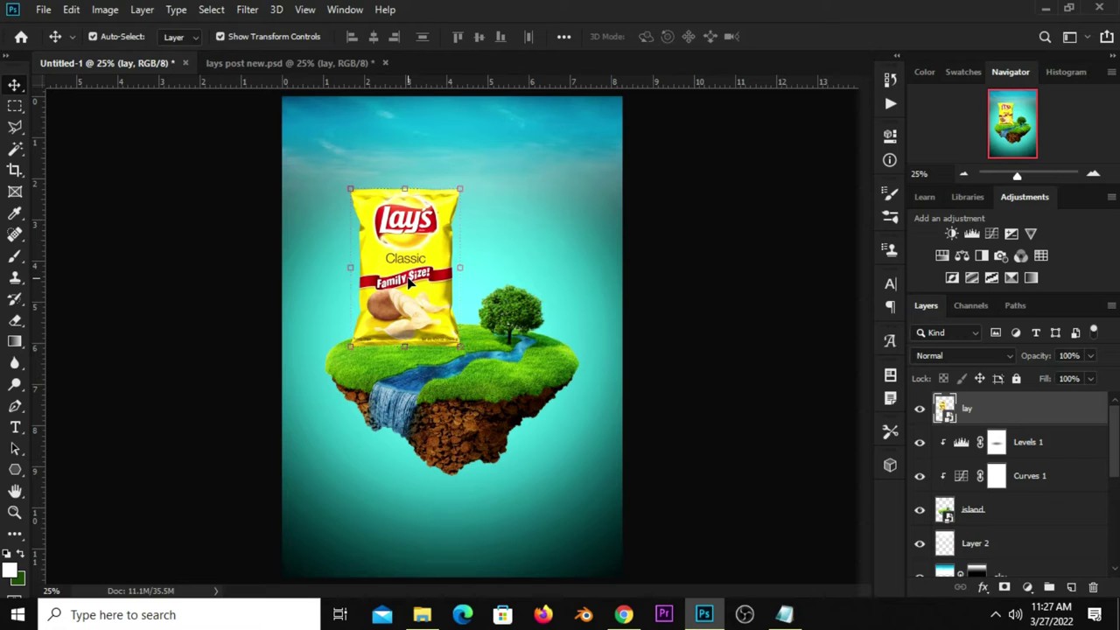
left_click(920, 408)
Add a Curves 2 S-curve clipped to the lay layer, deepening the bag's shadows and lifting highlights
left_click(1028, 587)
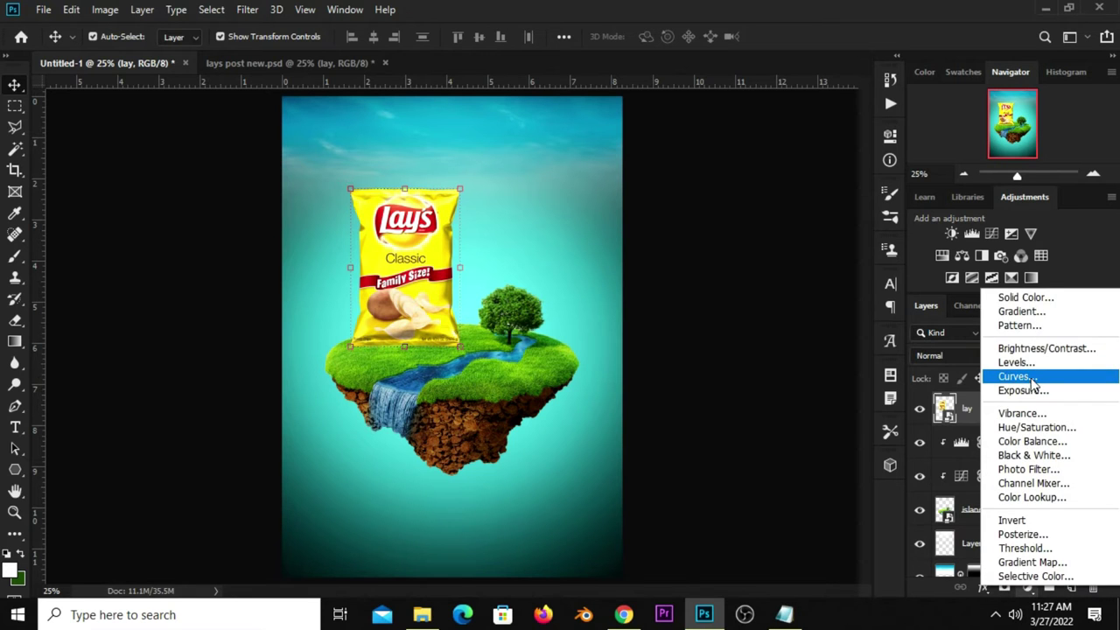
left_click(1029, 380)
left_click_drag(737, 332, 739, 344)
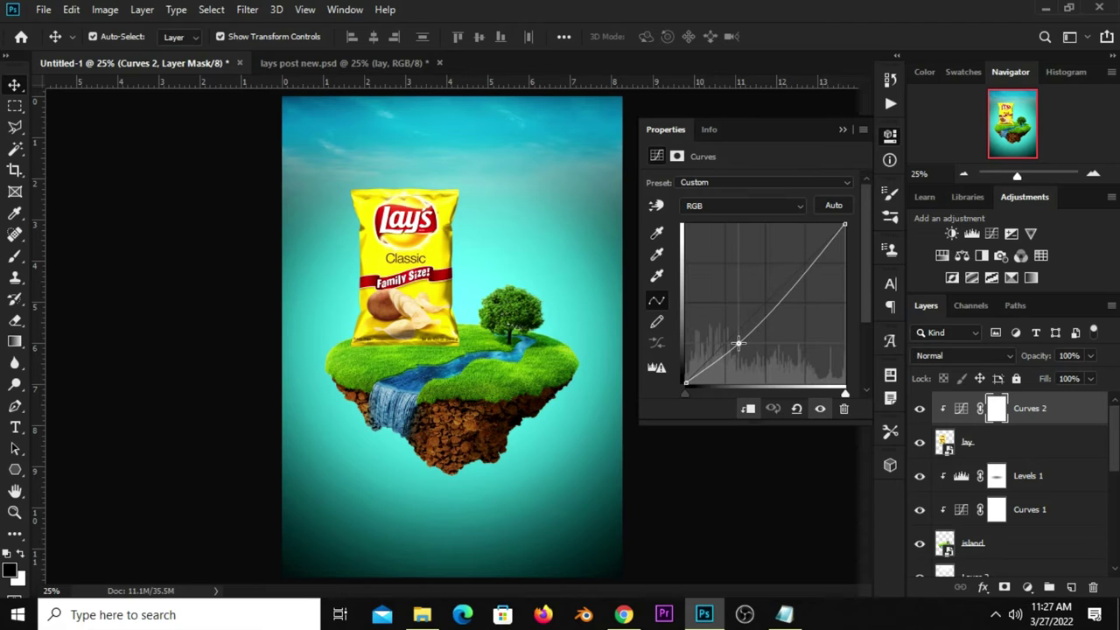
left_click_drag(739, 343, 743, 344)
left_click_drag(799, 285, 794, 282)
left_click(820, 409)
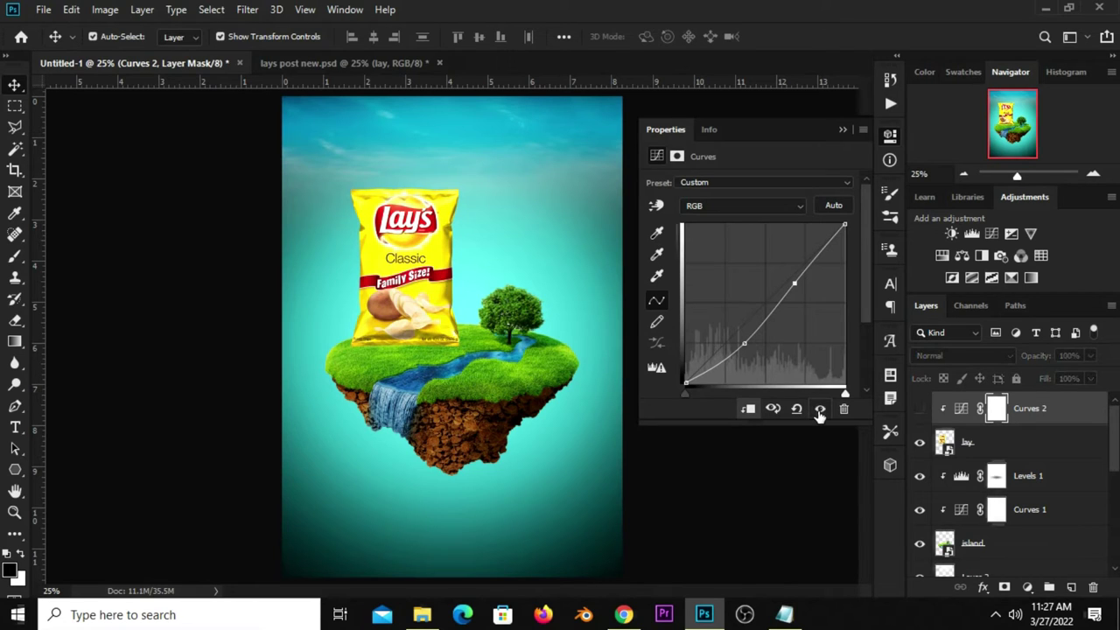
left_click(843, 132)
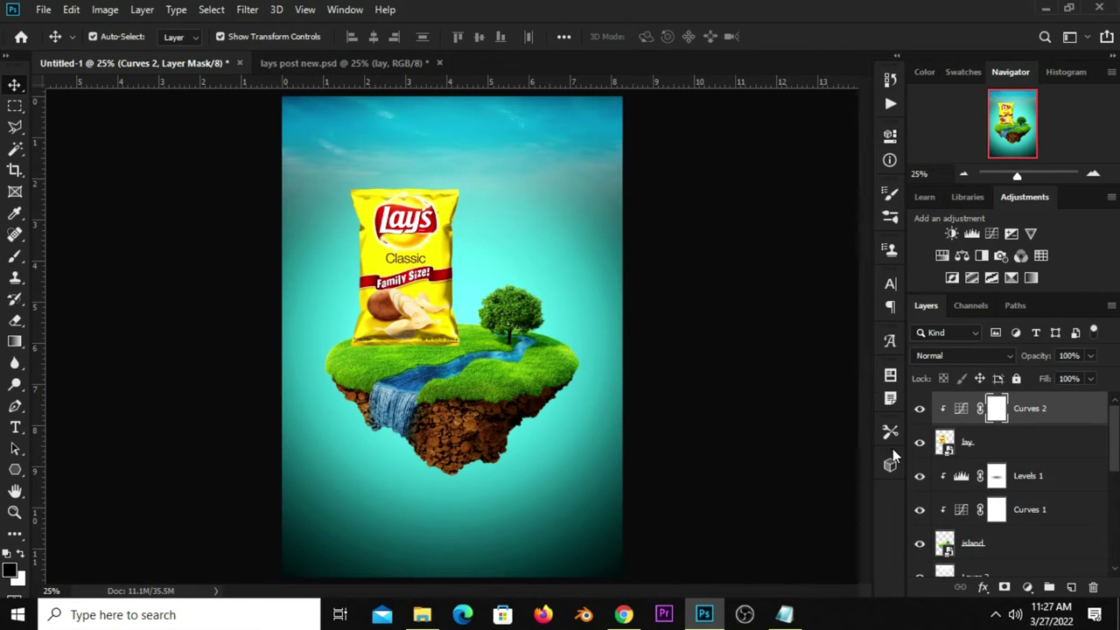
left_click(918, 408)
Add a Levels 2 adjustment clipped to the lay layer with Output Levels white lowered to 149
left_click(1045, 588)
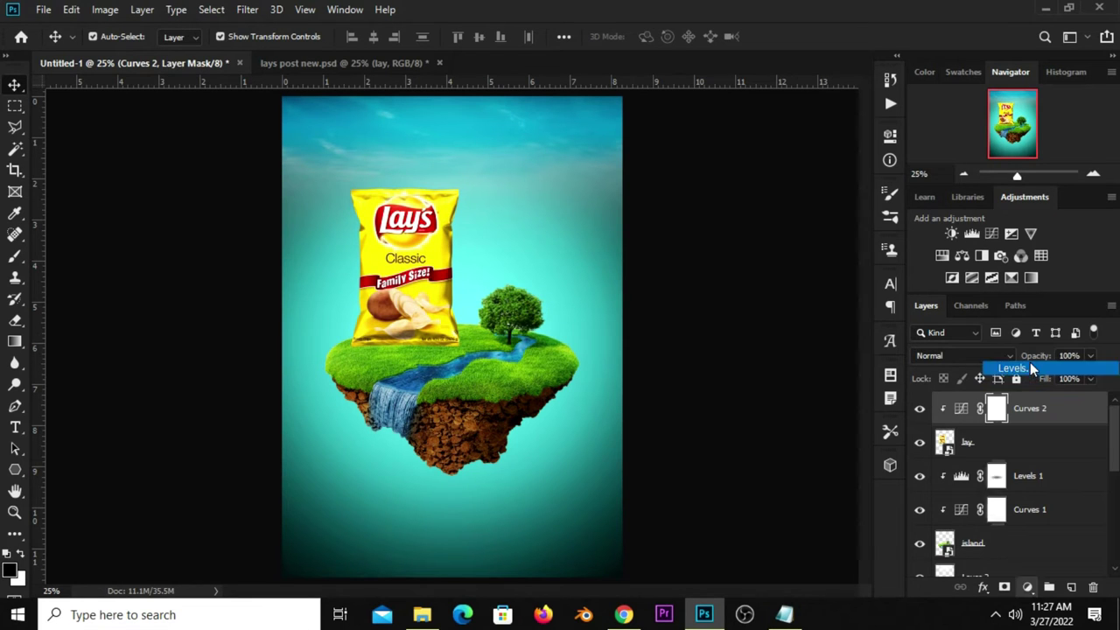
left_click(890, 396)
left_click(971, 234)
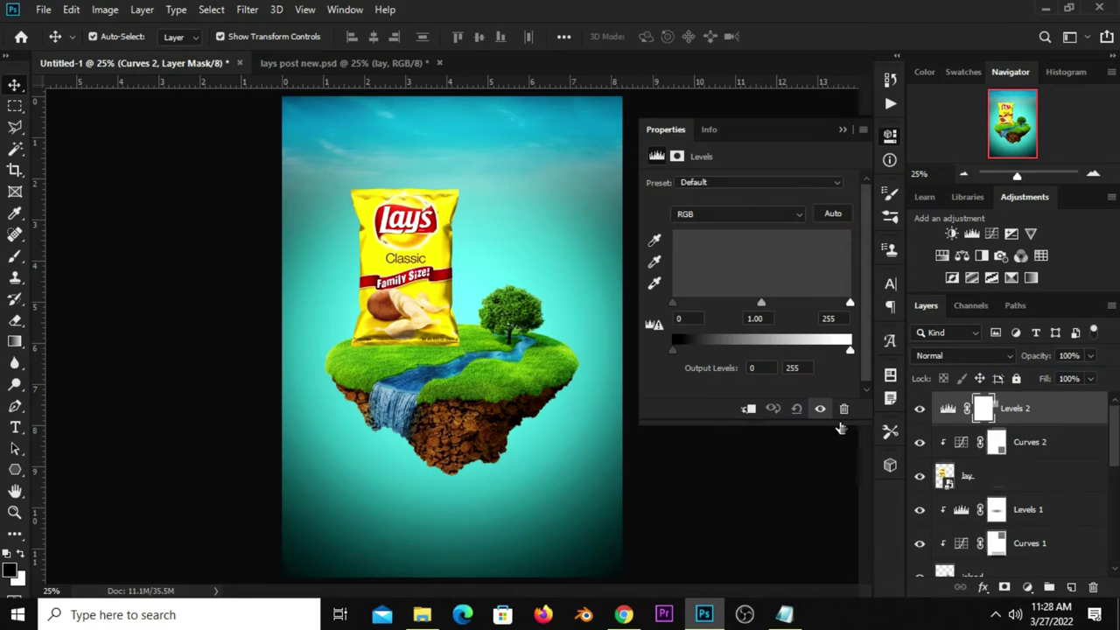
left_click(748, 409)
left_click_drag(849, 350, 776, 350)
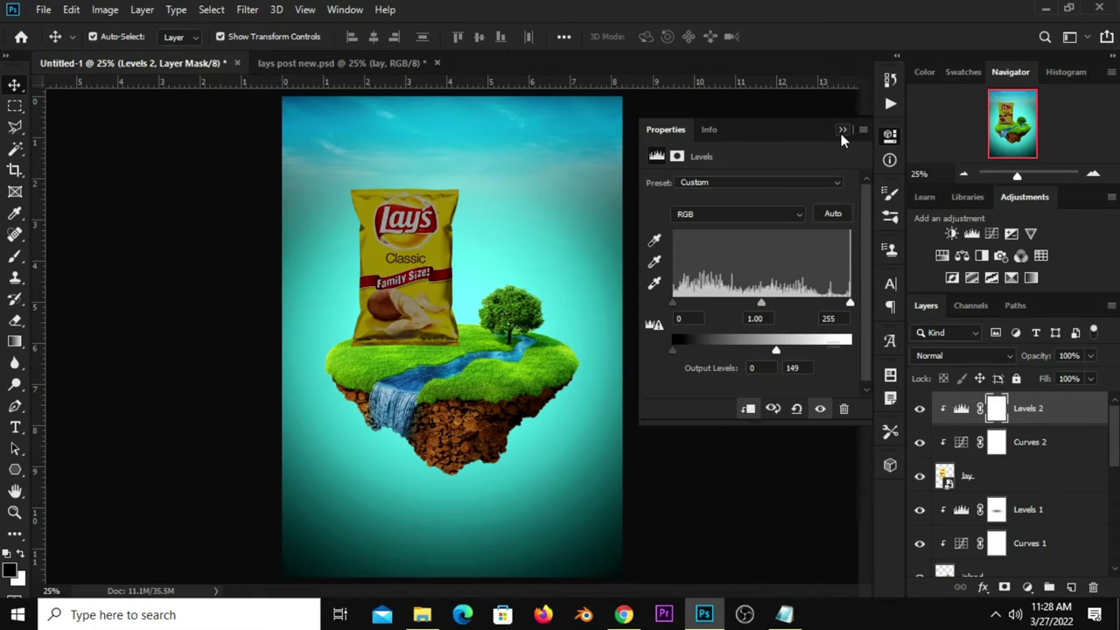
left_click(843, 130)
left_click(919, 407)
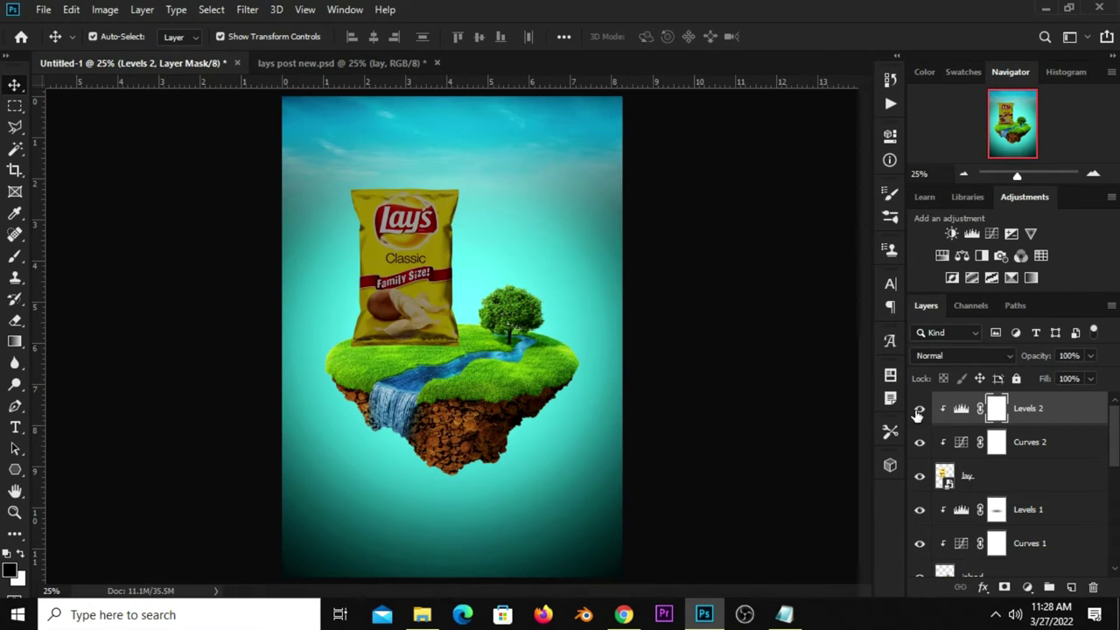
Choose the standard Brush and reset its tip to fully round
left_click(16, 257)
left_click(63, 257)
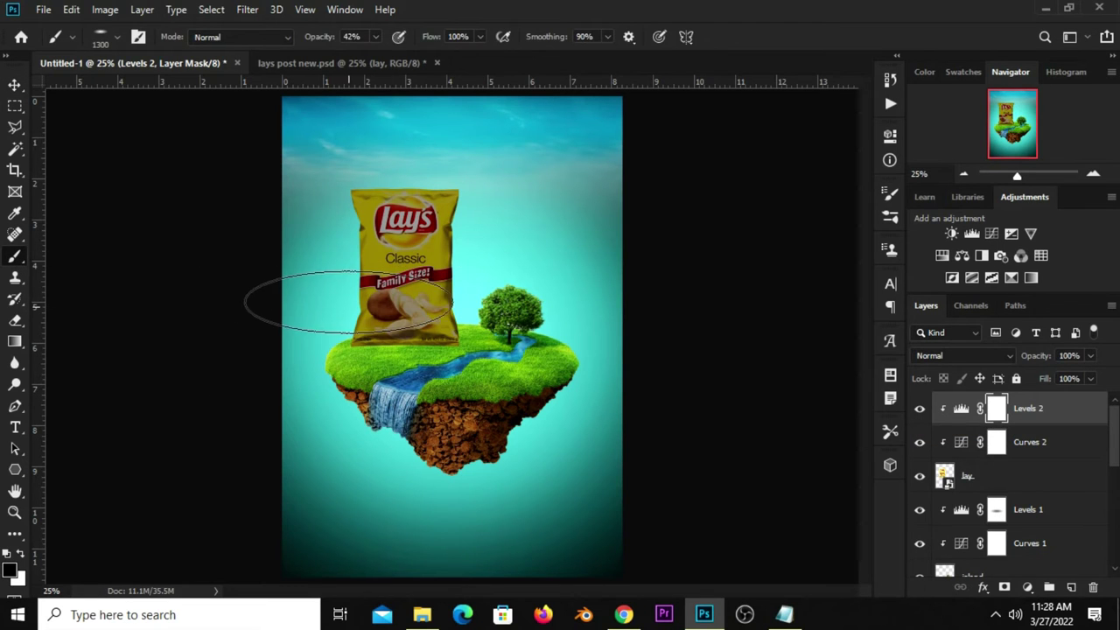
left_click(889, 201)
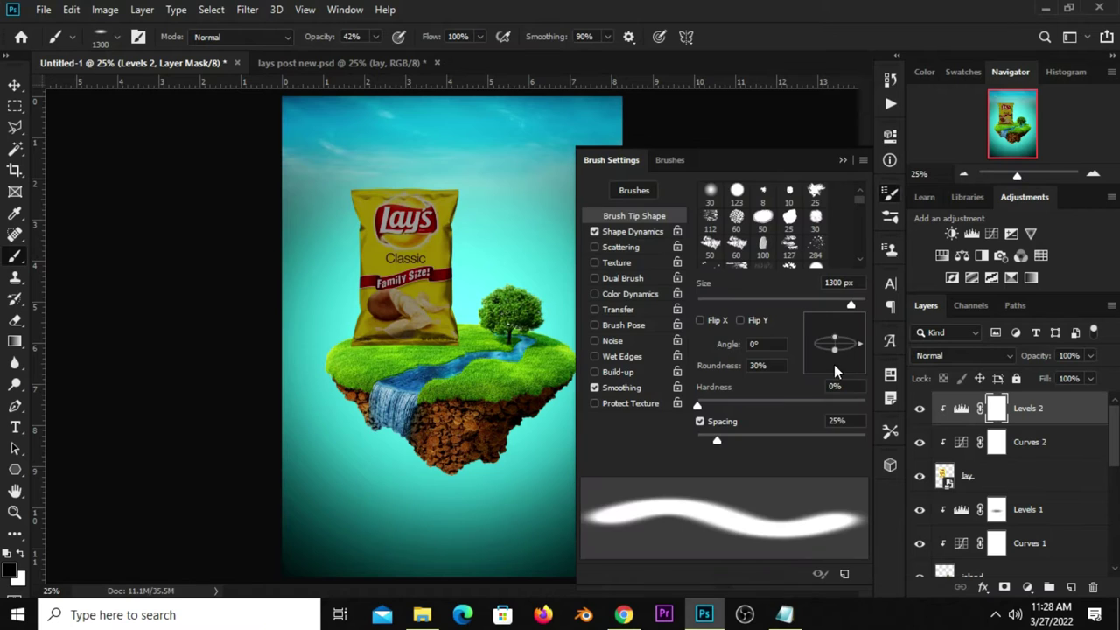
mouse_move(834, 354)
left_mouse_down()
mouse_move(834, 378)
mouse_move(749, 375)
left_mouse_up()
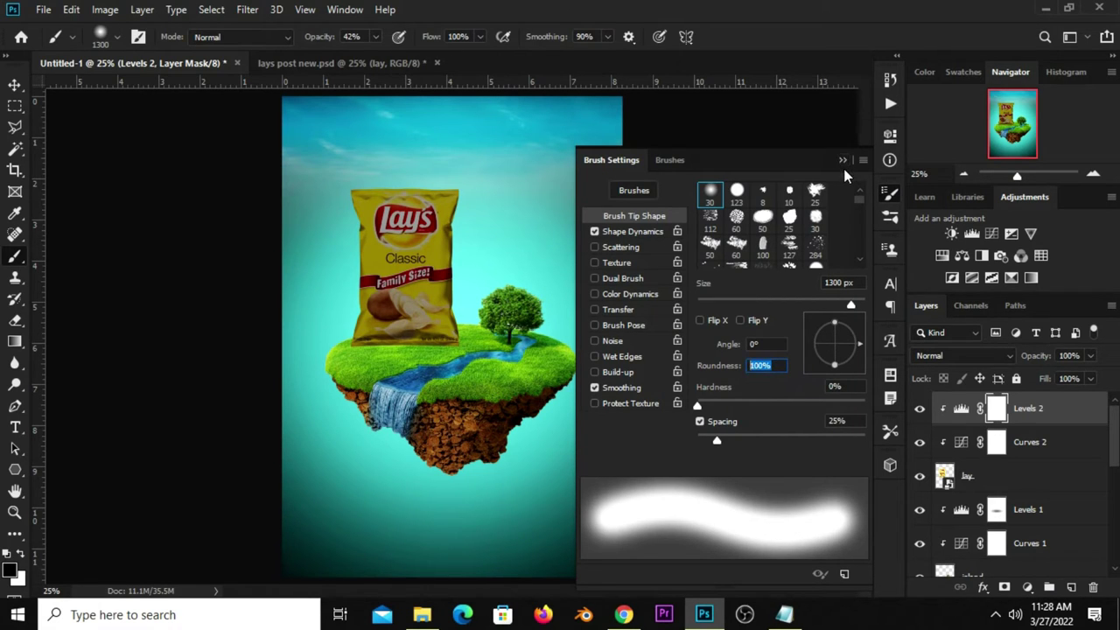
left_click(843, 161)
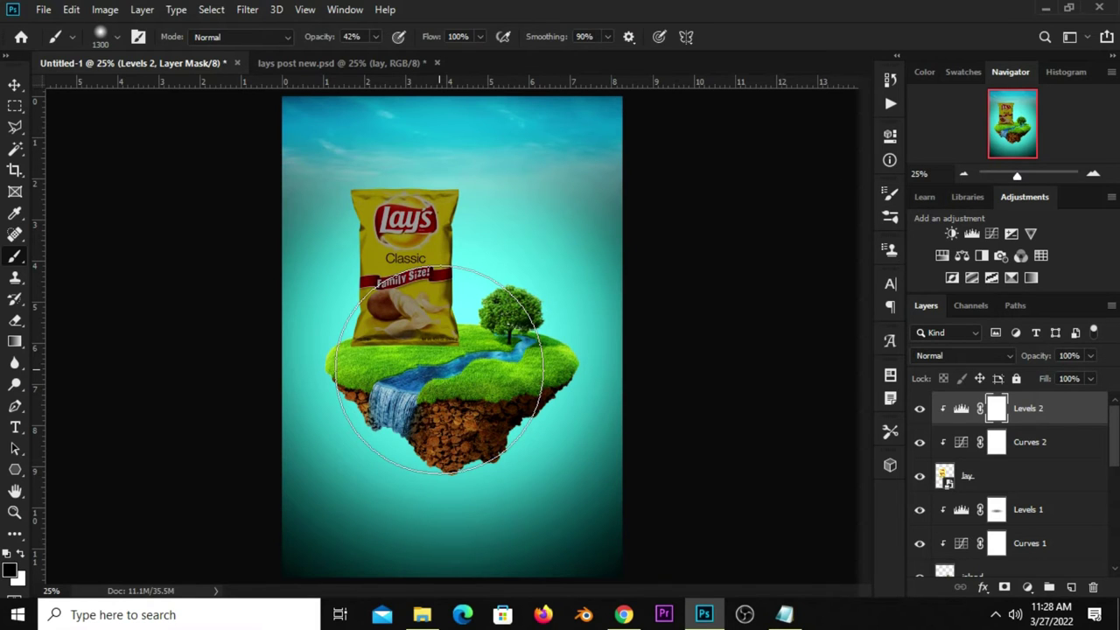
Invert the Levels 2 mask with Ctrl+I and paint white at the bag's base using a 600 px brush
key("bracketleft")
key("bracketleft")
key("bracketleft")
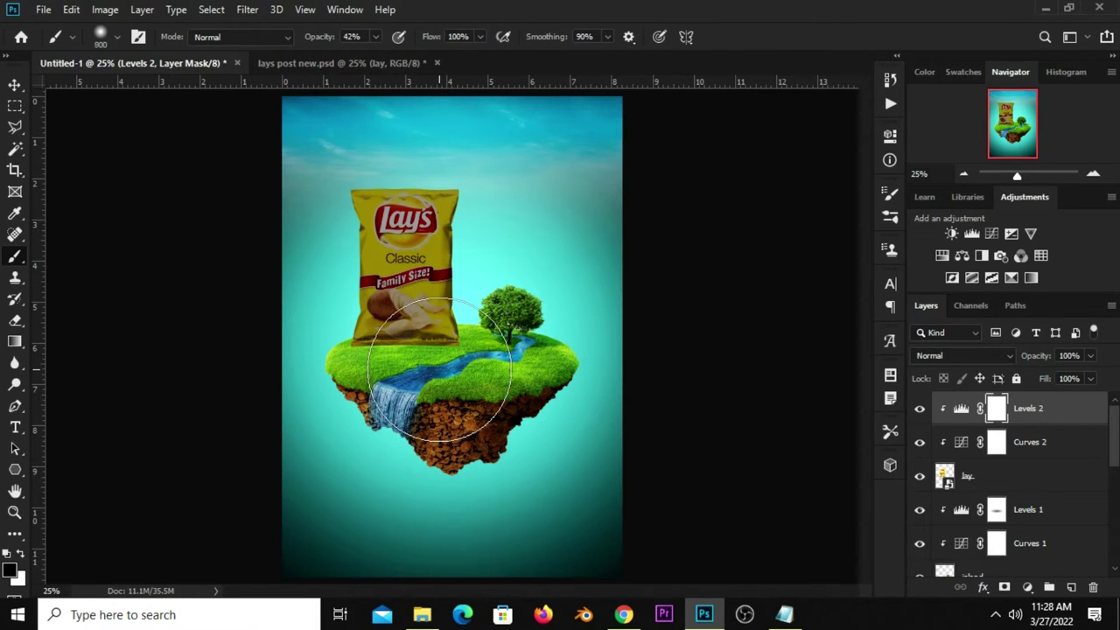
key("ctrl+i")
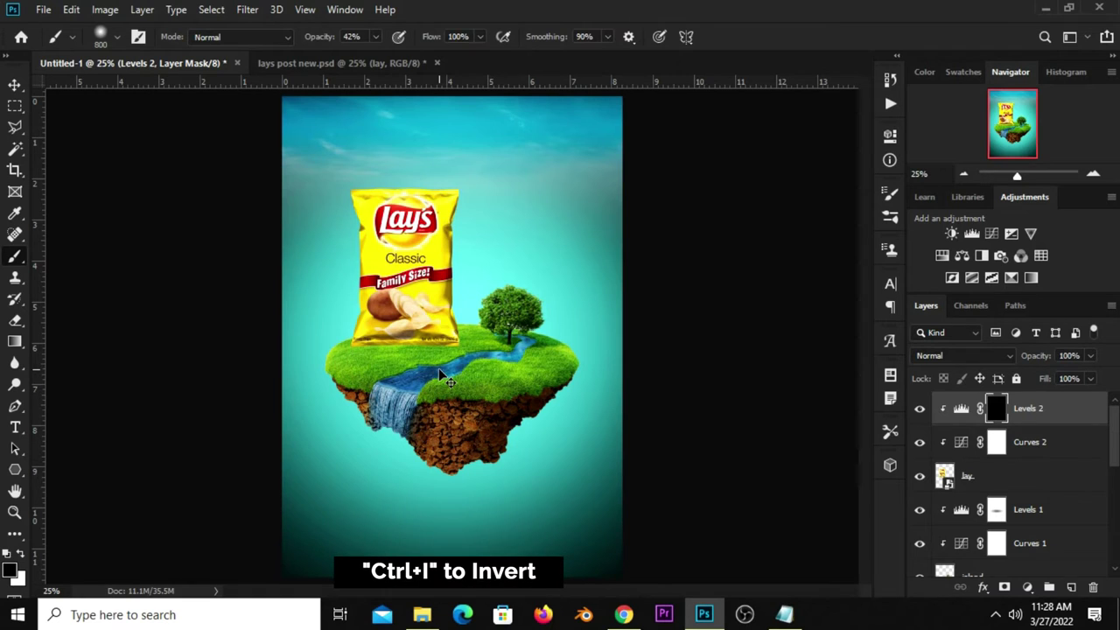
key("bracketleft")
key("bracketleft")
key("bracketleft")
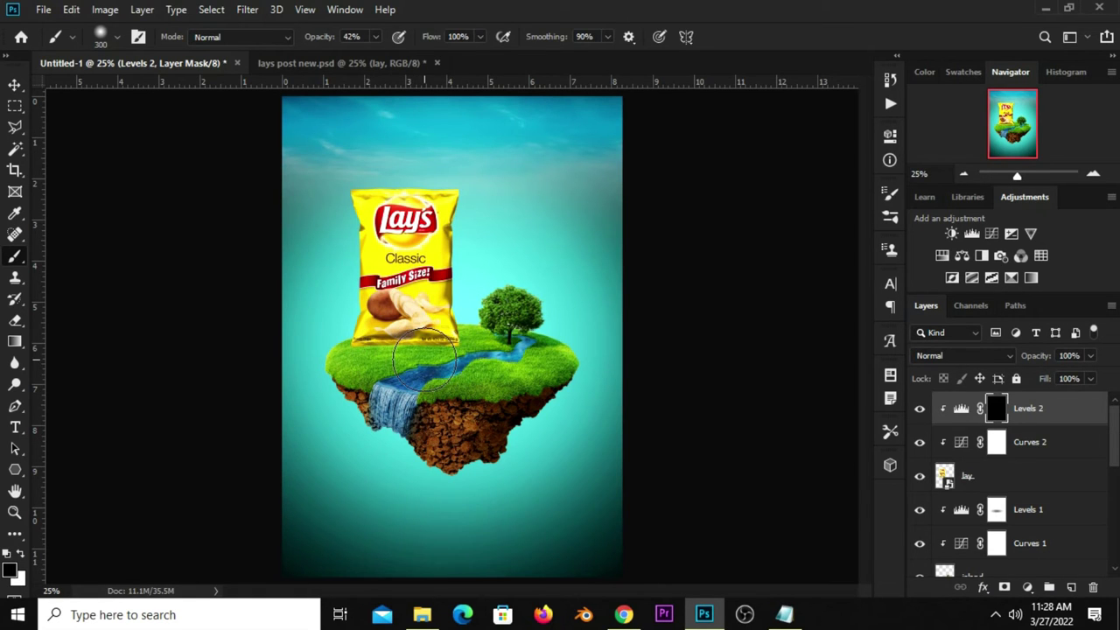
key("bracketright")
key("bracketright")
key("bracketright")
scroll(434, 350, "up", 3)
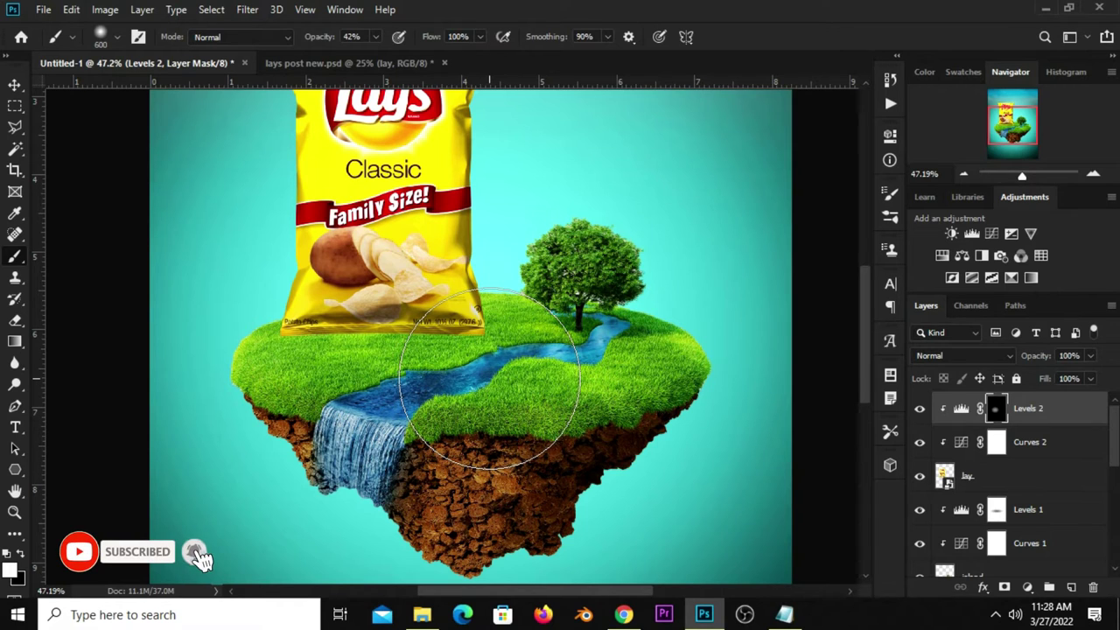
left_click_drag(356, 348, 350, 388)
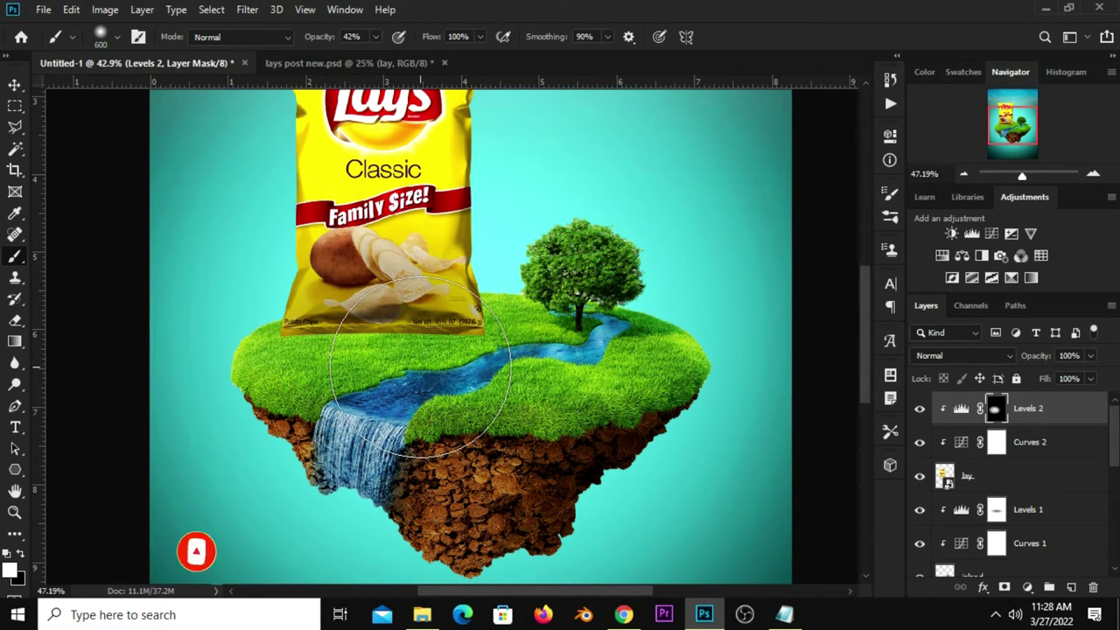
Zoom out, toggle Levels 2 to check the painted shadow, and return to the Move tool
key("ctrl+minus")
left_click(919, 408)
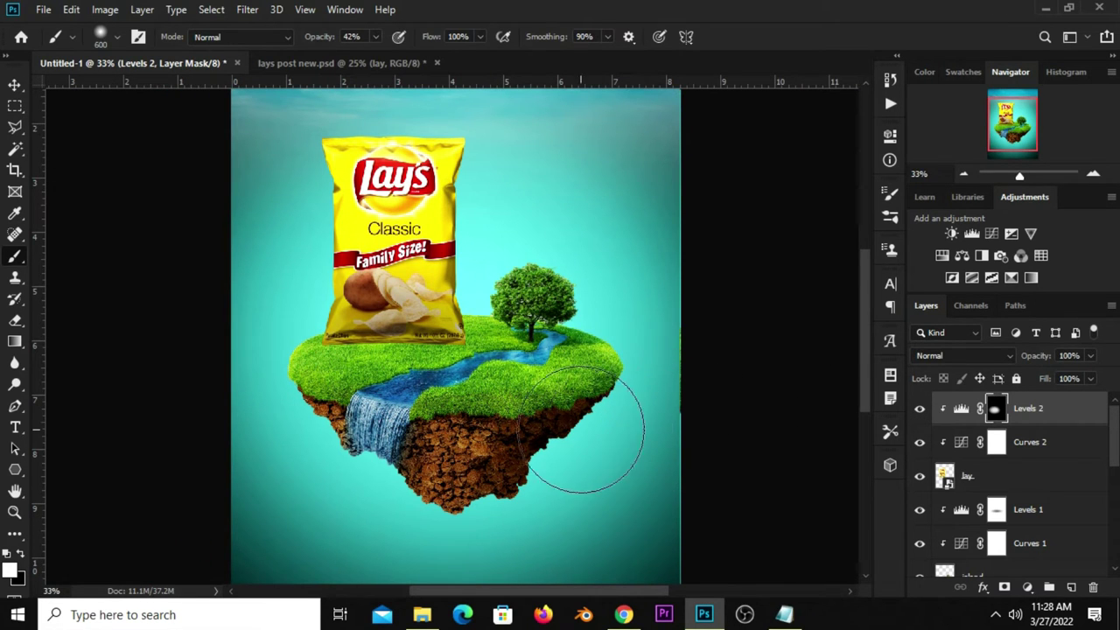
left_click(15, 88)
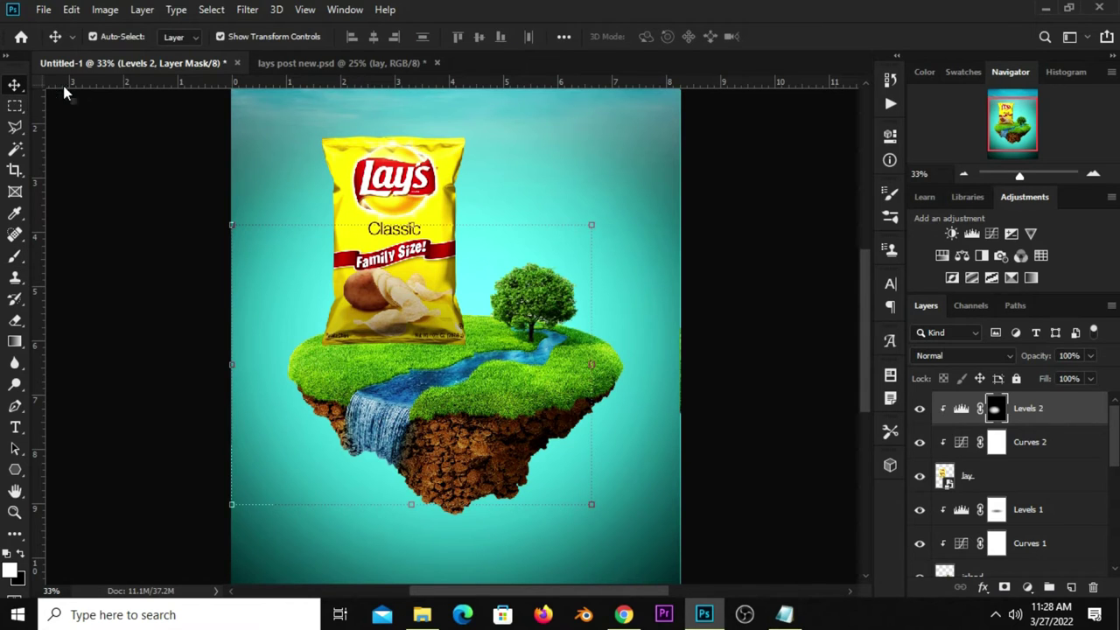
left_click(140, 285)
scroll(145, 318, "down", 2)
Bring the potato sack from lays post new.psd onto the poster's island
key("ctrl+0")
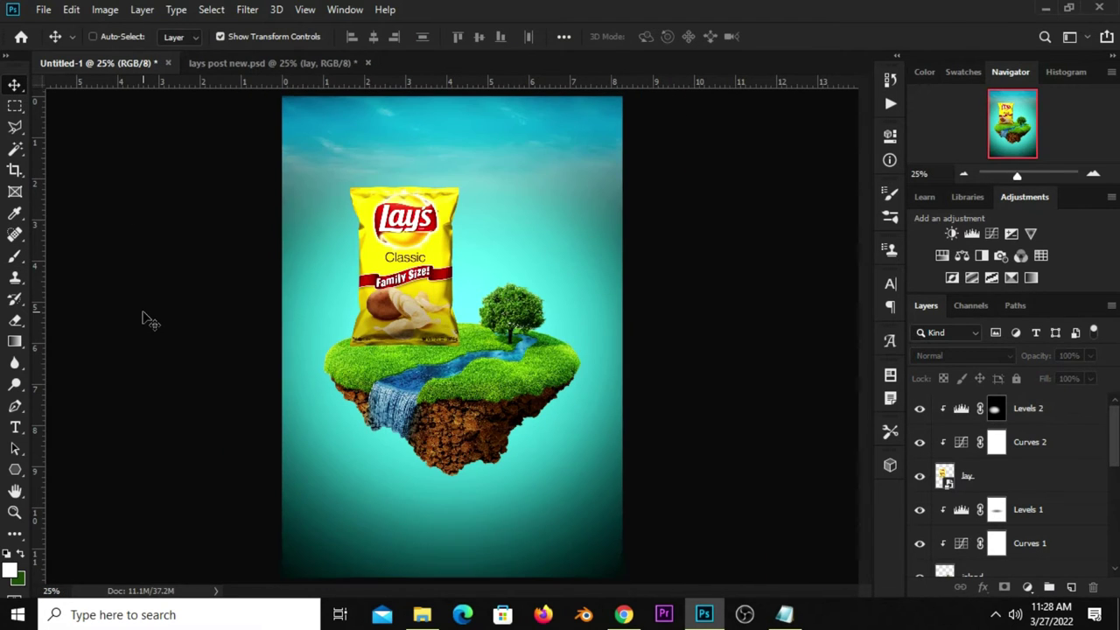
left_click(262, 63)
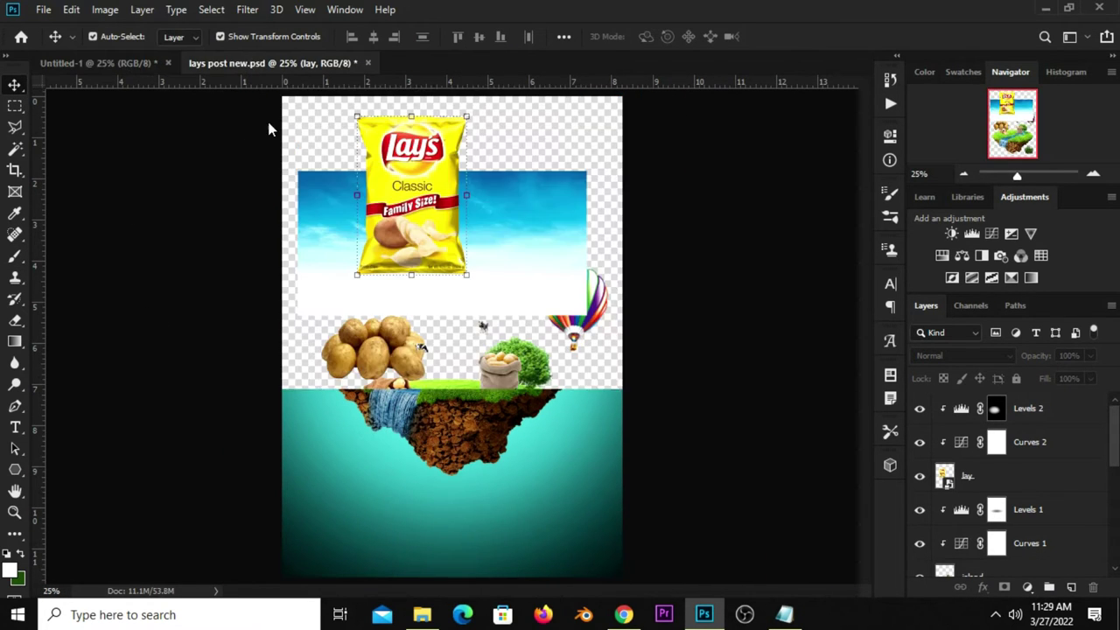
left_click(716, 287)
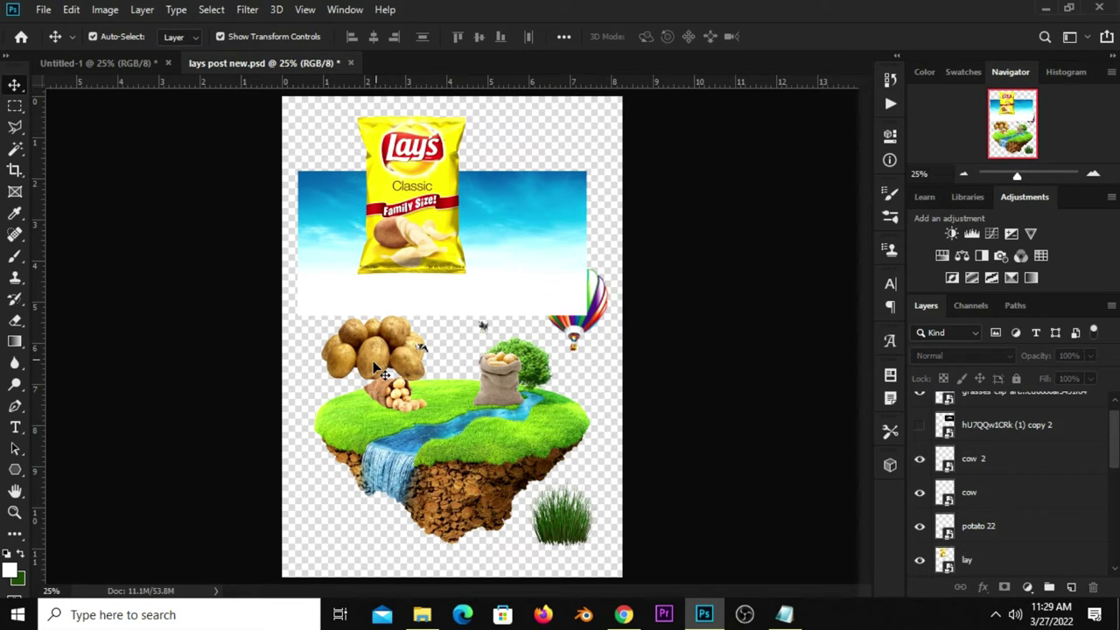
left_click(489, 375)
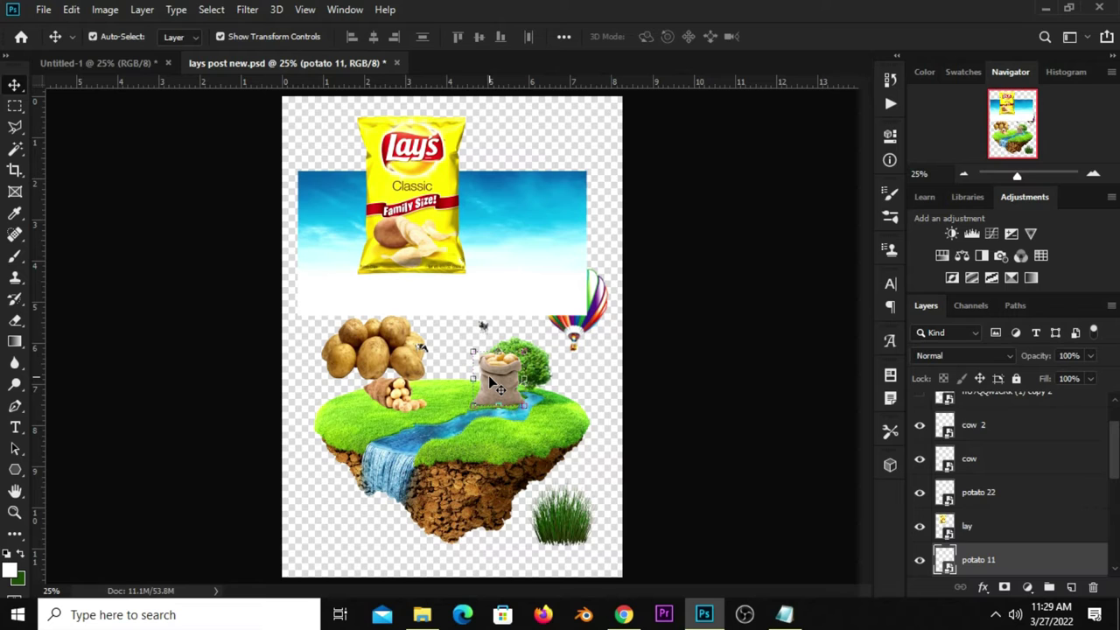
left_click(105, 63)
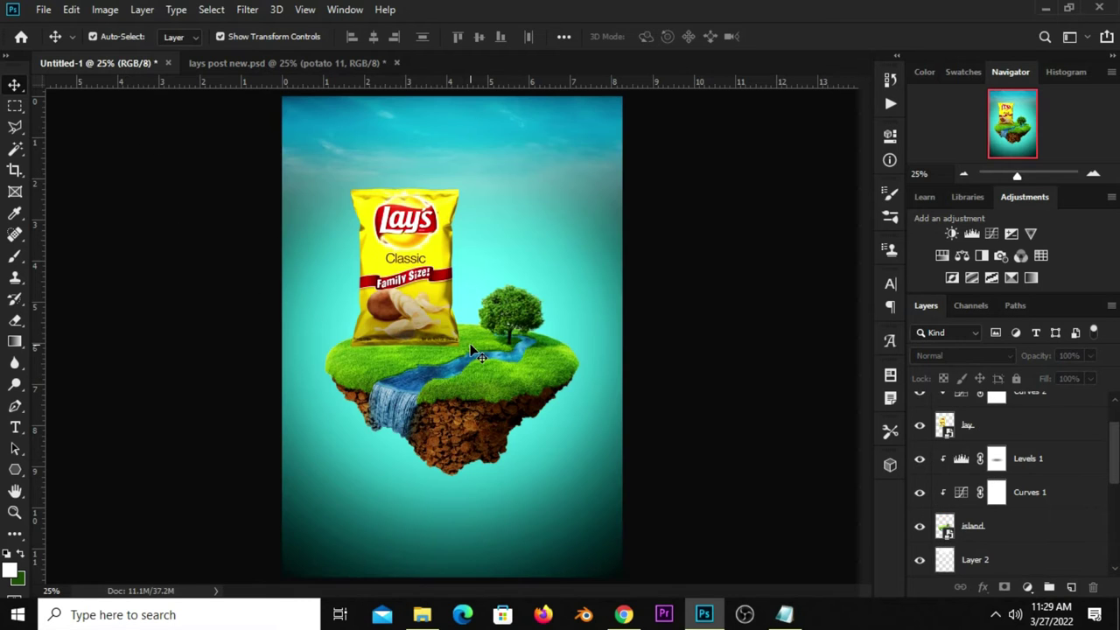
left_click_drag(473, 351, 473, 351)
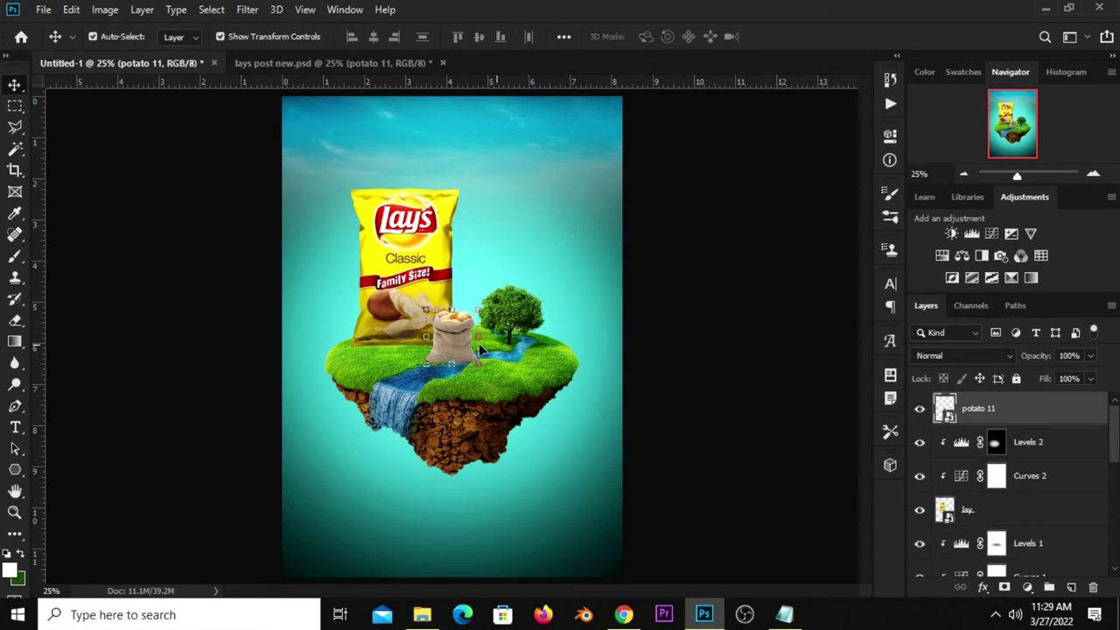
Convert the potato sack (potato 11) to a smart object and enlarge it slightly
right_click(961, 392)
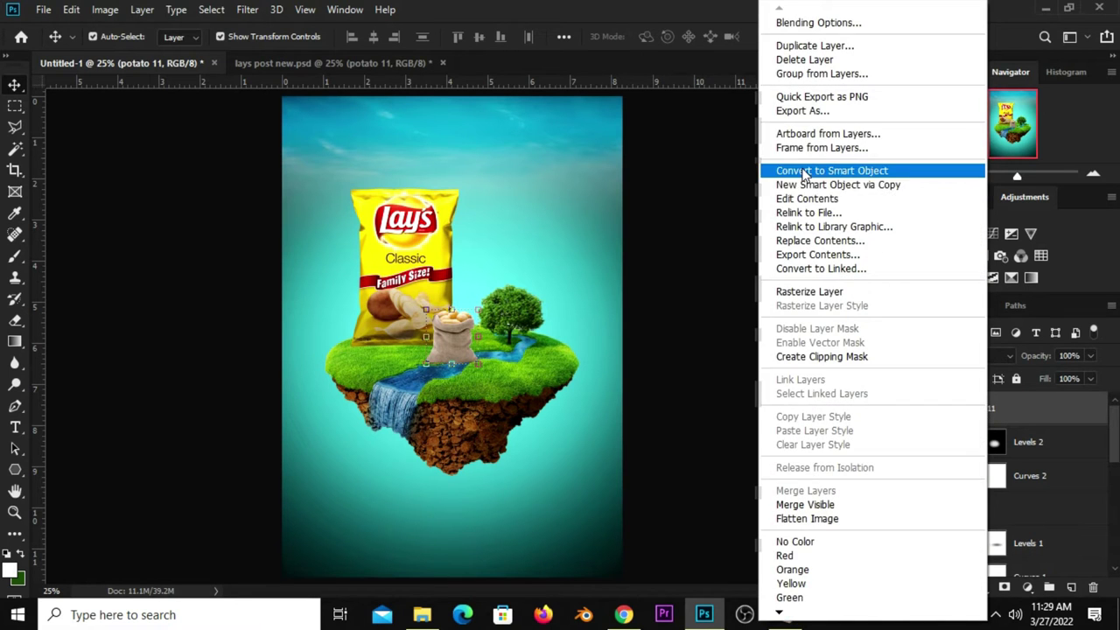
left_click(849, 170)
scroll(455, 336, "down", 1)
scroll(455, 336, "up", 3)
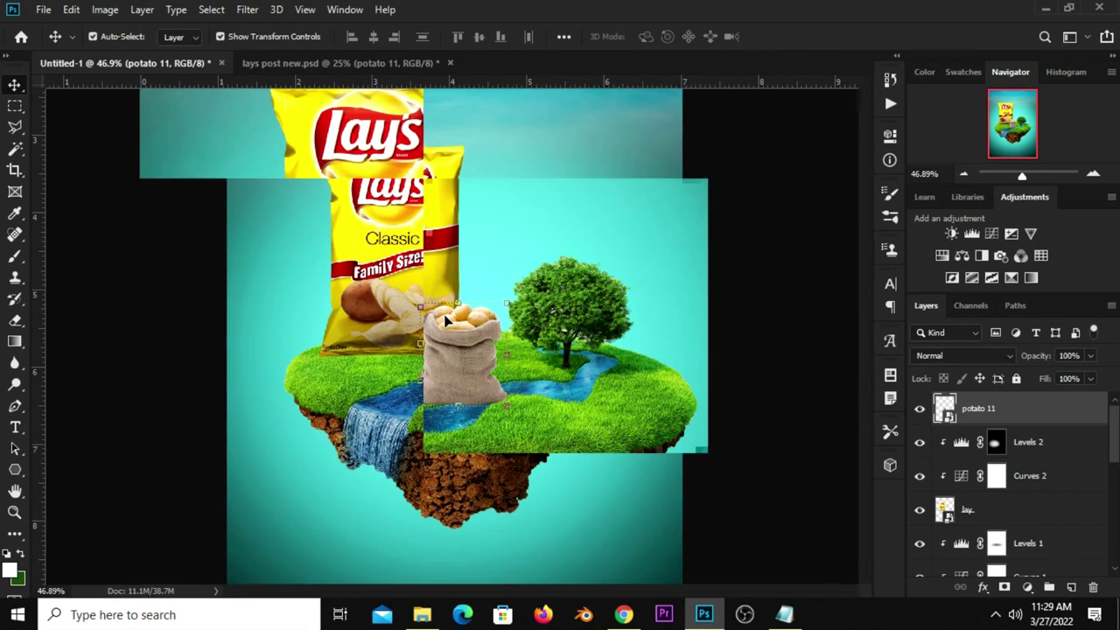
left_click_drag(458, 305, 462, 275)
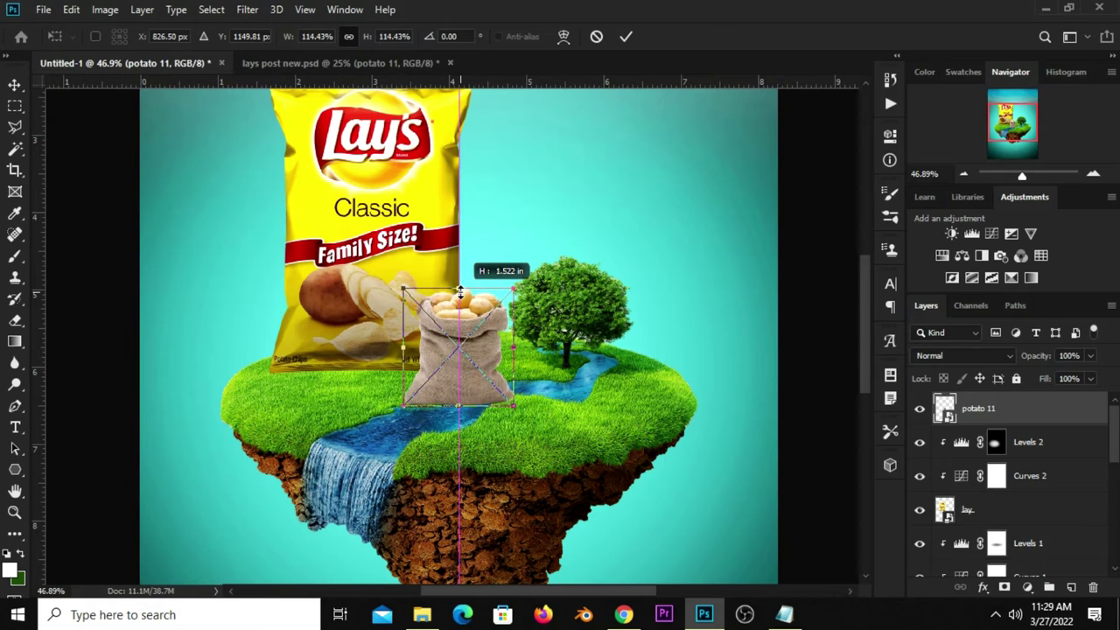
key("Return")
Place the sack behind the chip bag, then pick up the spilled-potato pile in lays post new.psd
left_click_drag(469, 338, 466, 308)
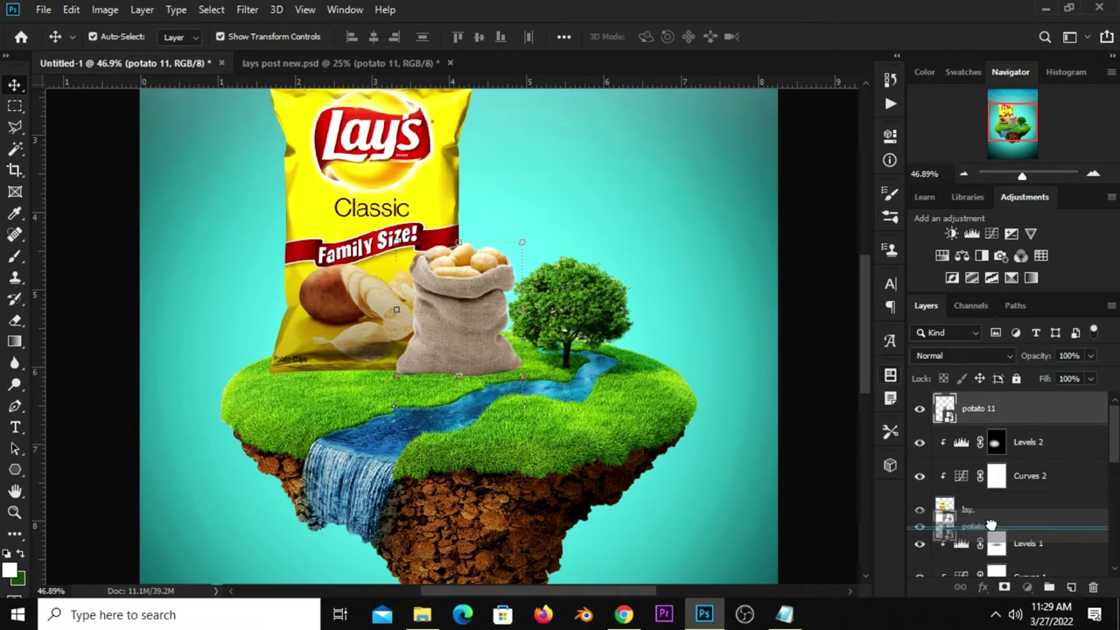
left_click_drag(993, 410, 991, 524)
key("Up")
key("Up")
key("Up")
key("Up")
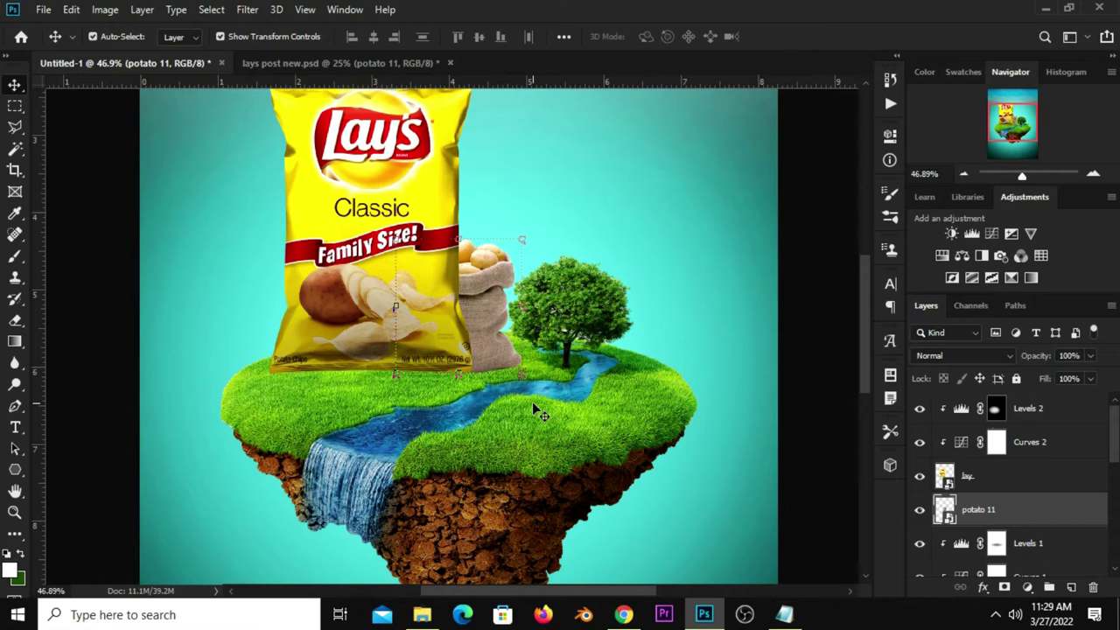
left_click(283, 66)
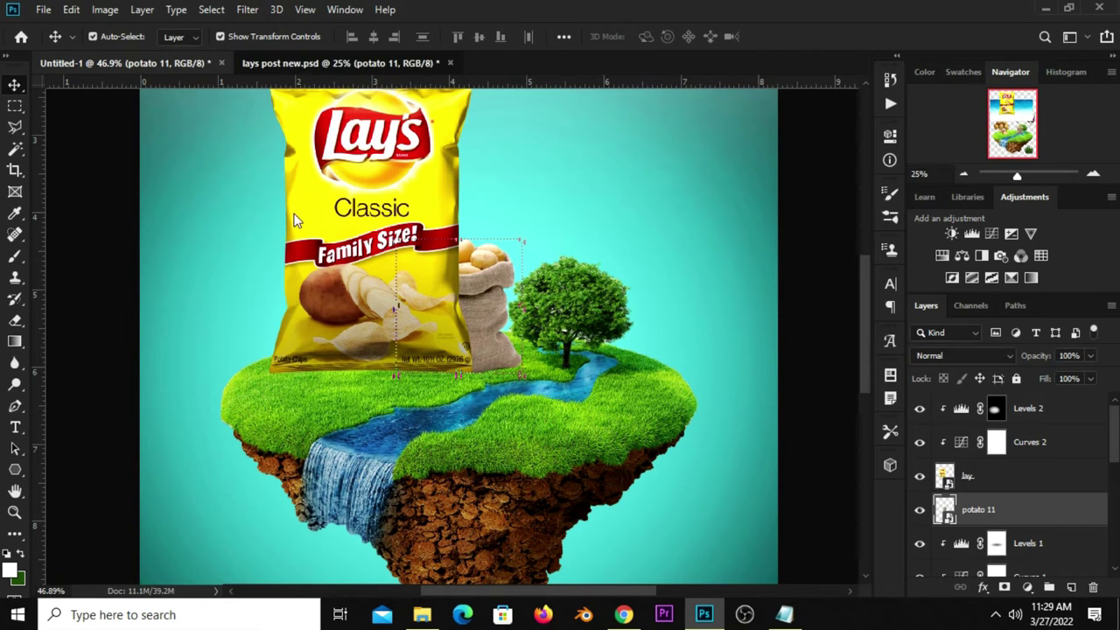
left_click_drag(398, 405, 374, 399)
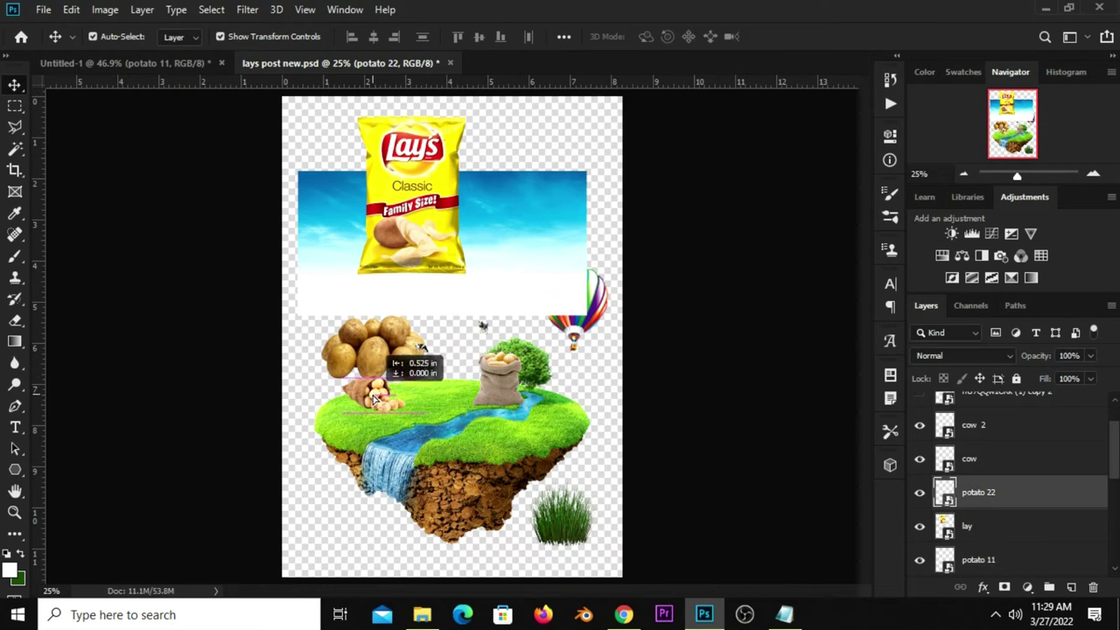
Drop the potato 22 pile on the grass left of the bag, move it to the top layer, and nudge it
left_click(167, 63)
mouse_move(426, 303)
left_mouse_down()
mouse_move(483, 396)
mouse_move(347, 408)
left_mouse_up()
mouse_move(992, 471)
left_mouse_down()
mouse_move(982, 378)
mouse_move(985, 407)
left_mouse_up()
left_click_drag(321, 396, 321, 392)
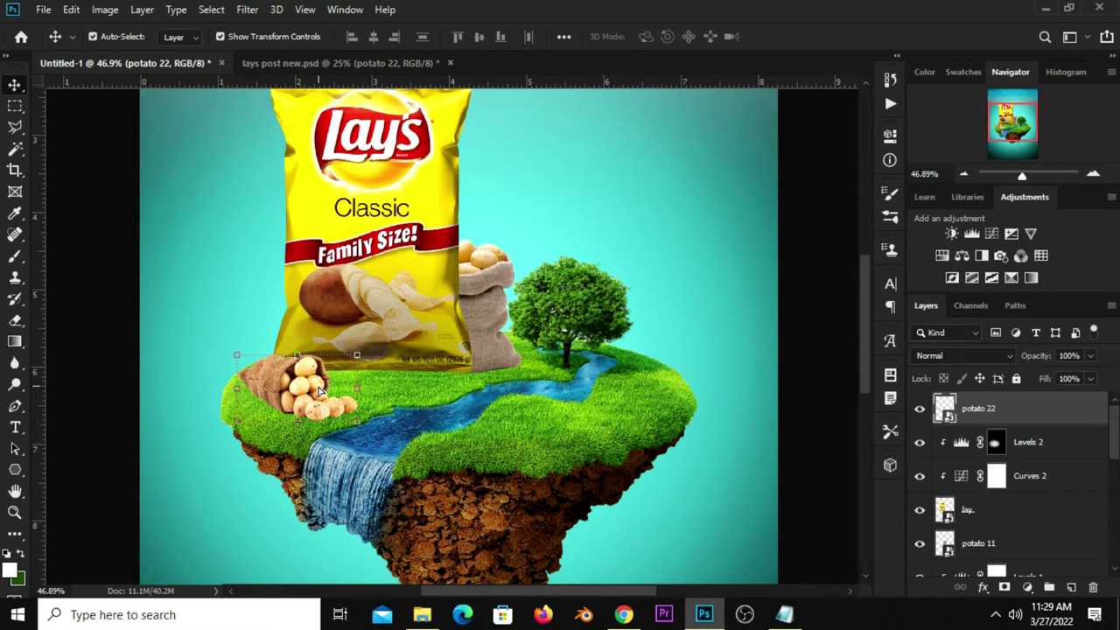
left_click_drag(320, 391, 320, 388)
key("alt+bracketleft")
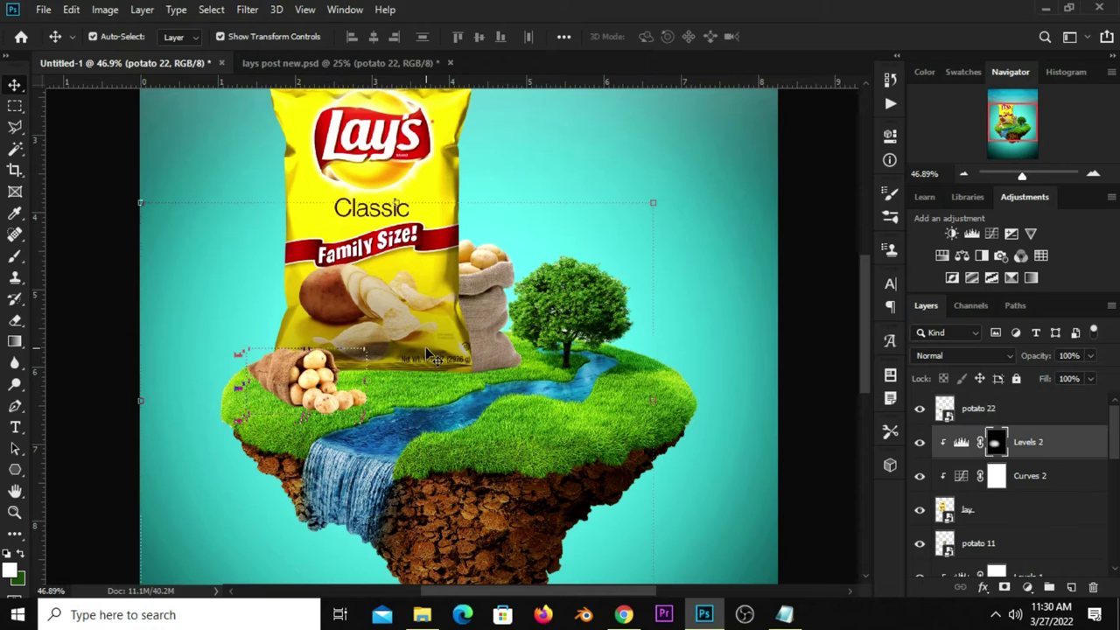
Add a Curves adjustment clipped to potato 11, bending the curve up to brighten the sack
left_click(491, 283)
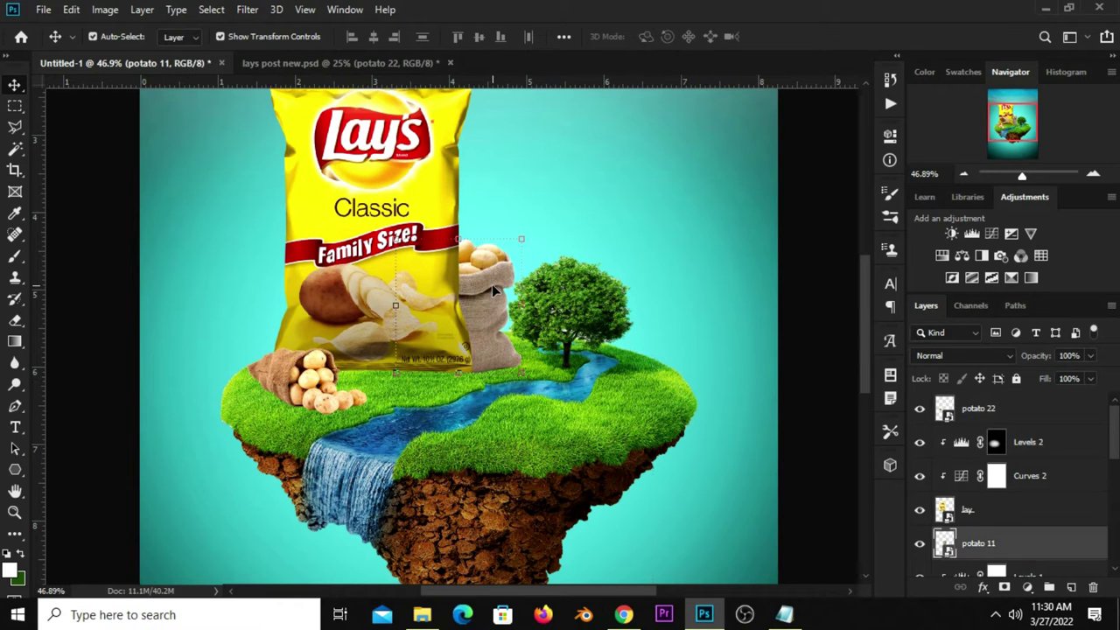
scroll(1046, 477, "down", 2)
left_click(919, 476)
left_click(1024, 587)
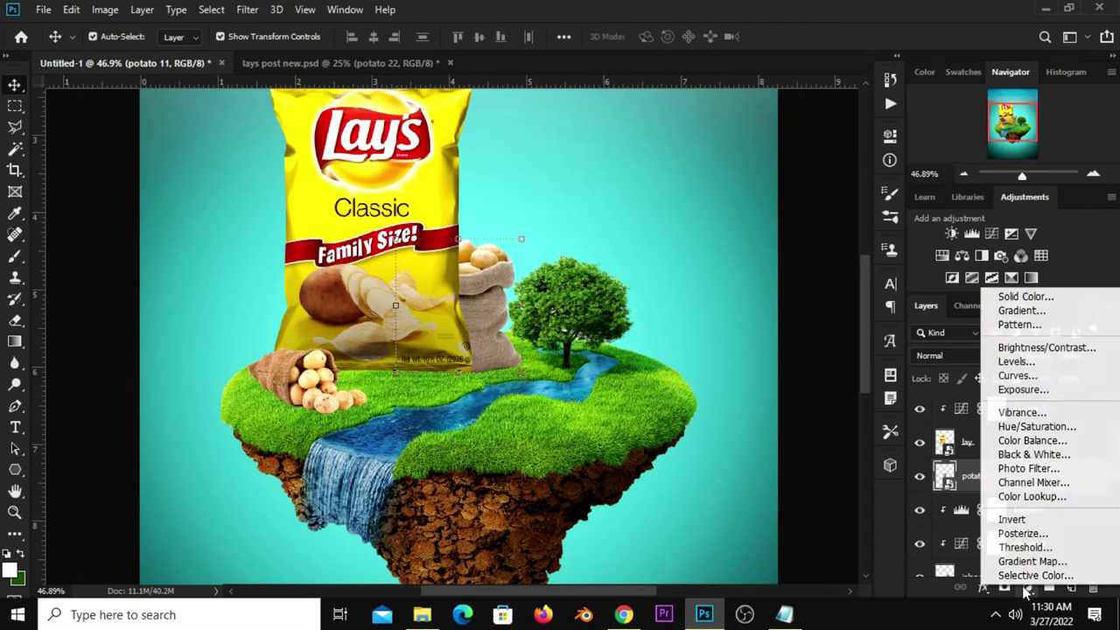
key("Return")
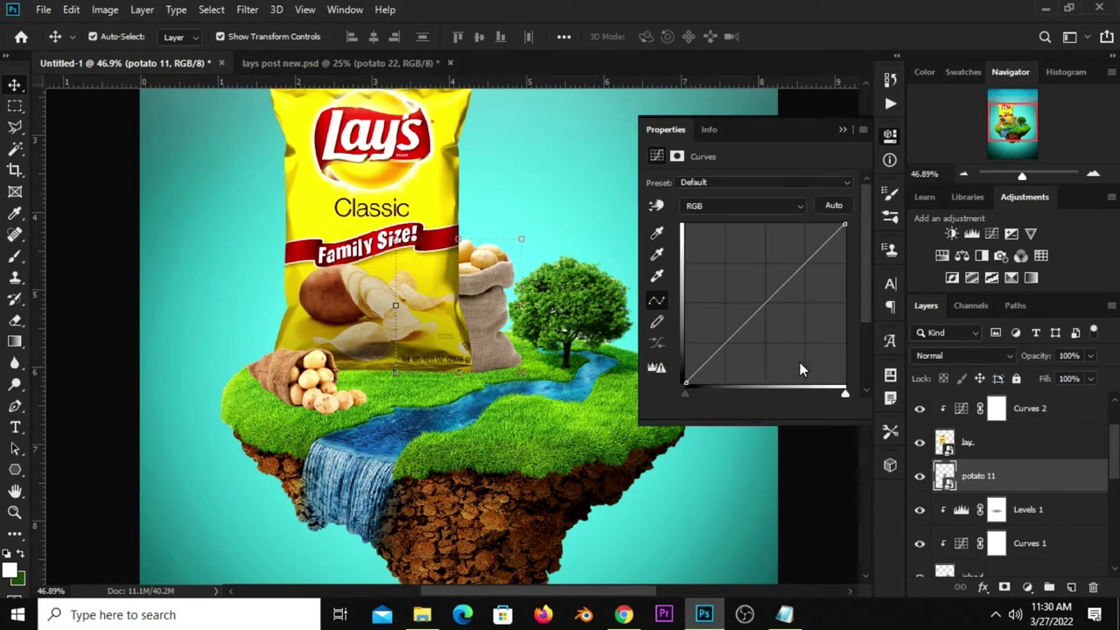
left_click(749, 409)
left_click_drag(729, 344, 741, 339)
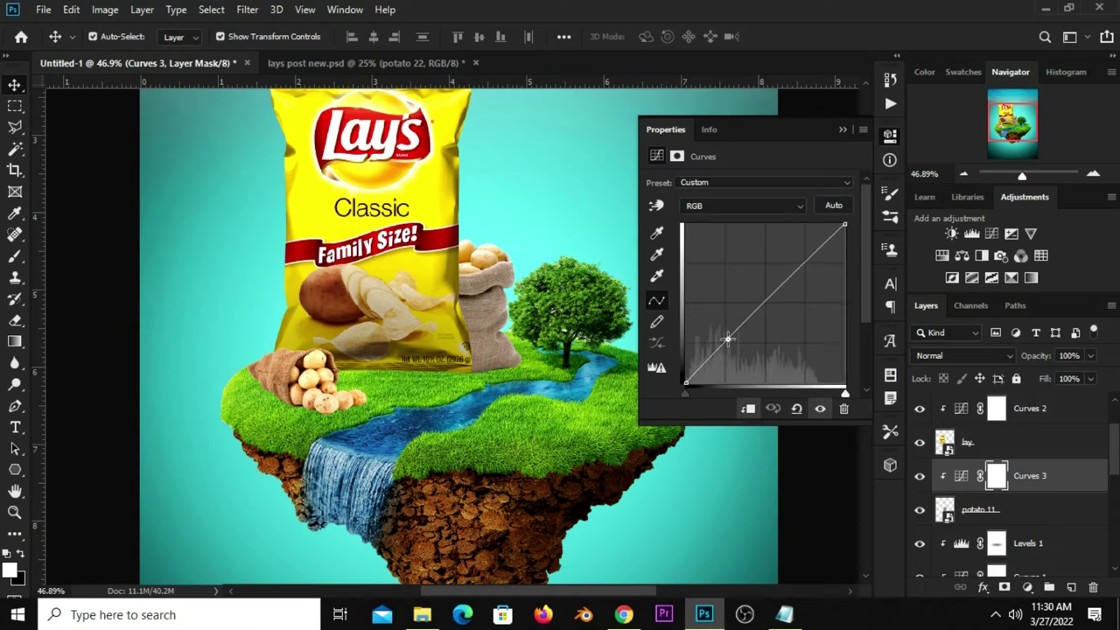
left_click(807, 261)
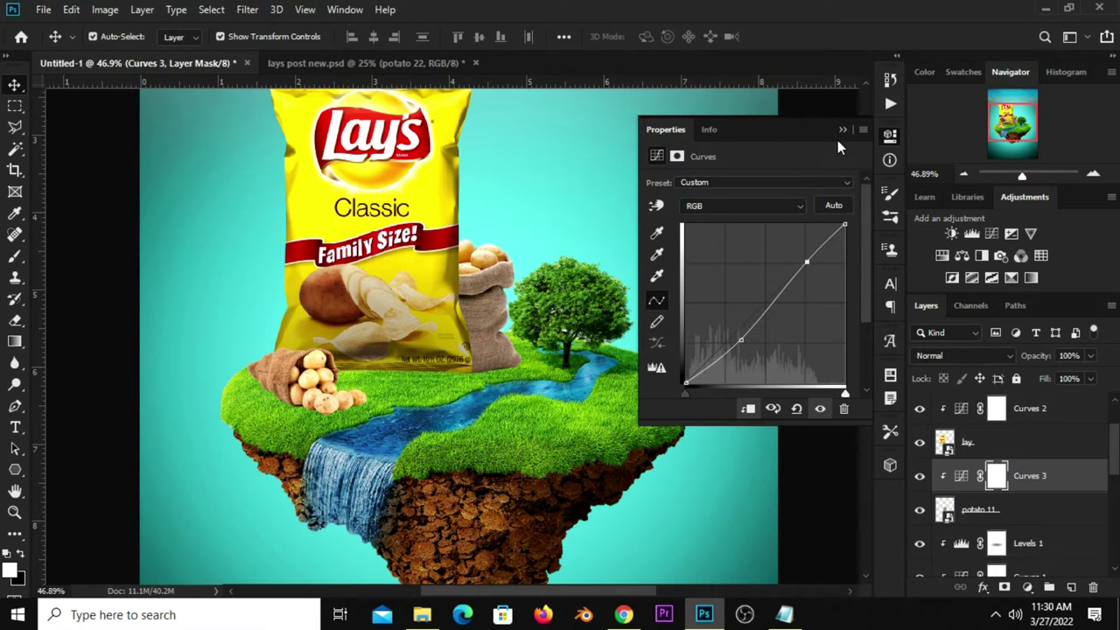
left_click(842, 130)
left_click(919, 476)
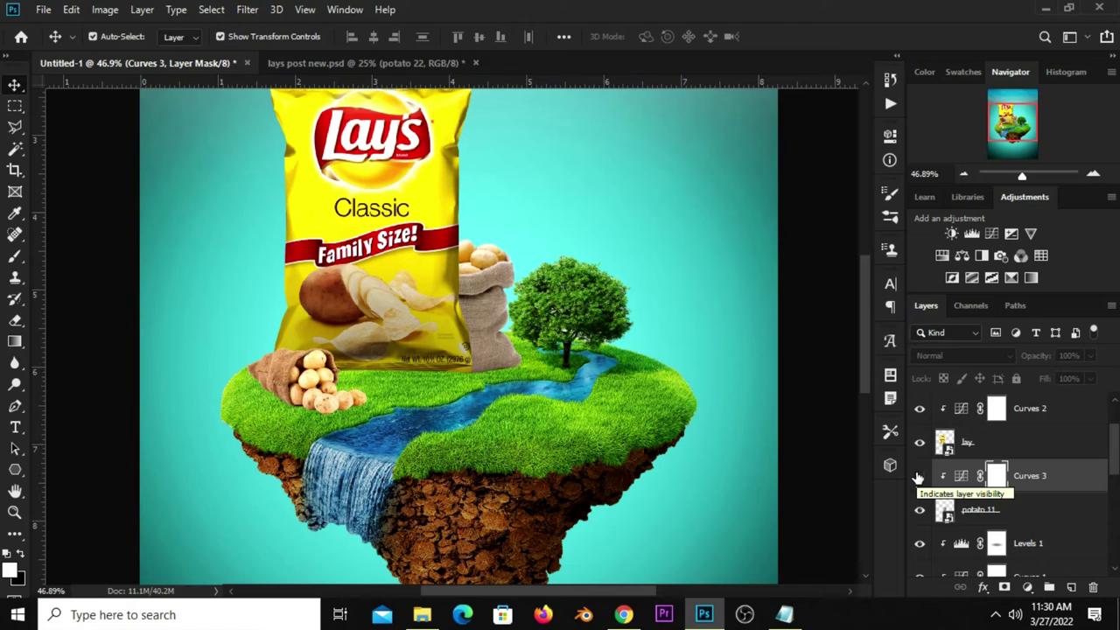
left_click(918, 479)
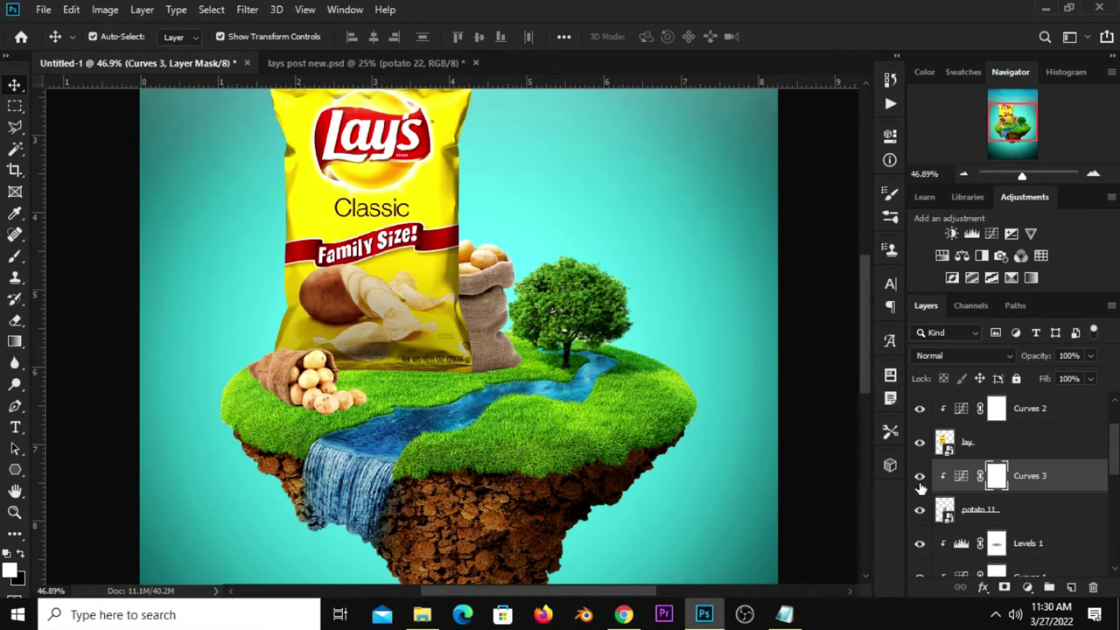
Add a clipped Levels adjustment with output white lowered to about 161
left_click(1020, 590)
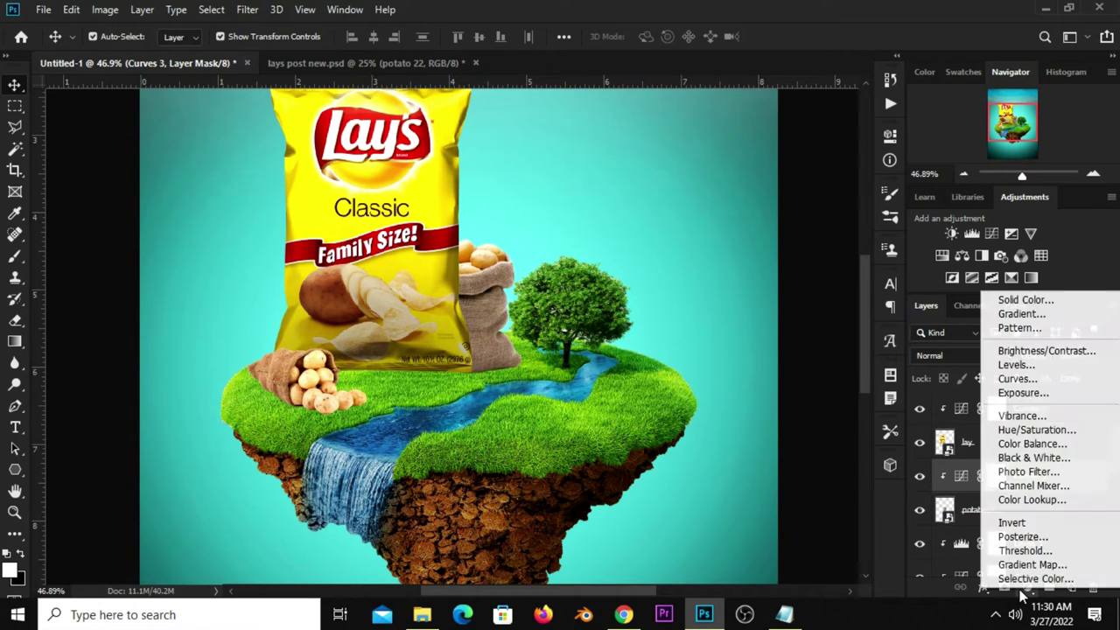
left_click(1015, 364)
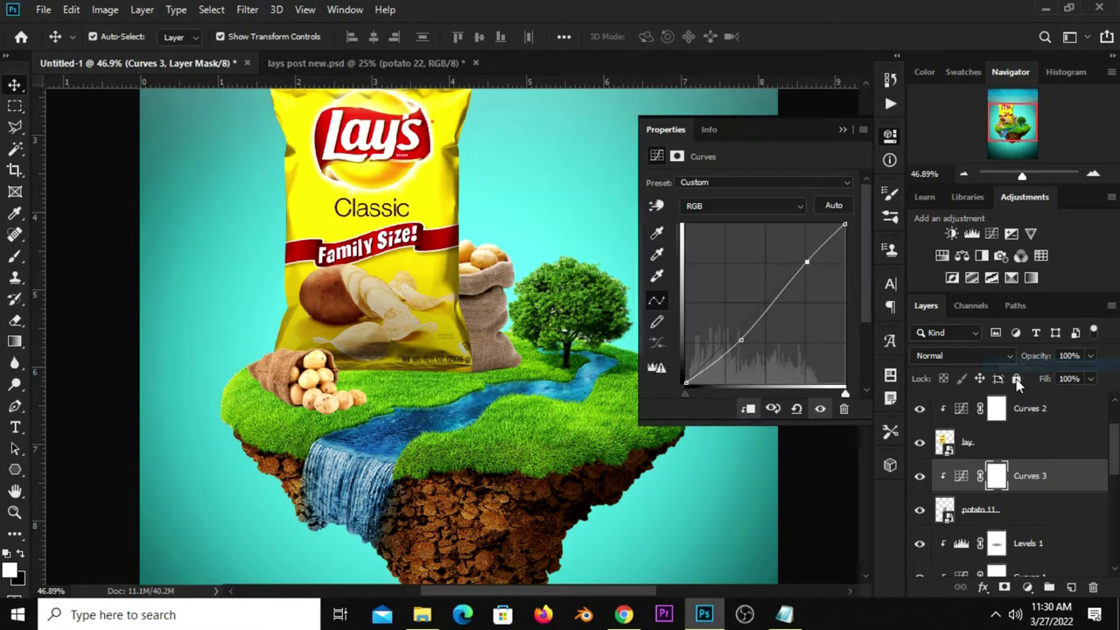
left_click(748, 409)
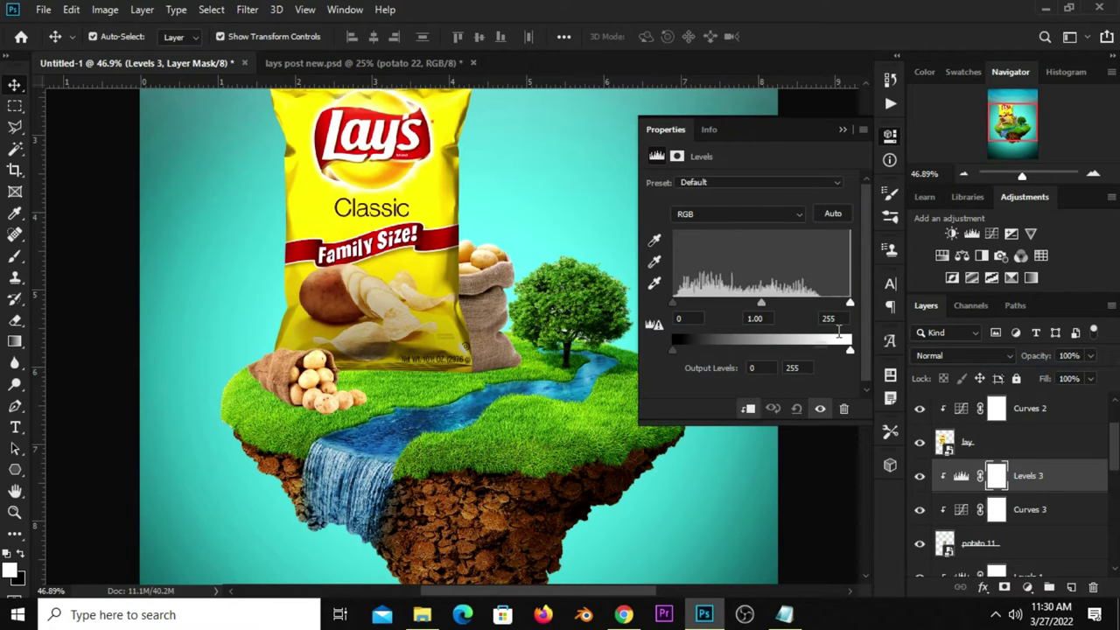
left_click_drag(846, 356, 785, 356)
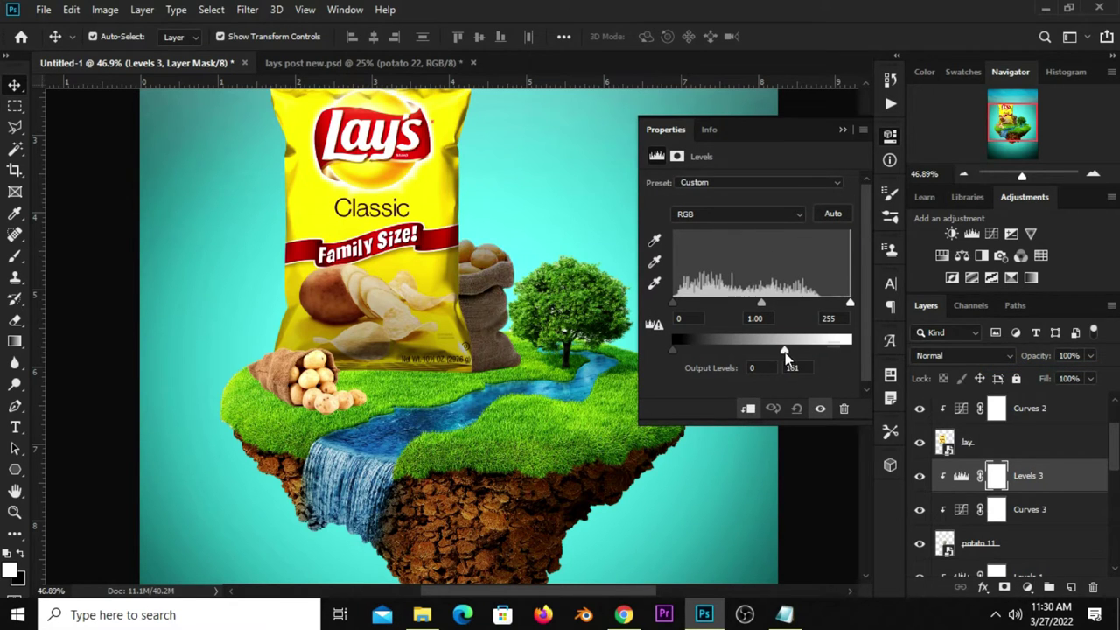
left_click(844, 131)
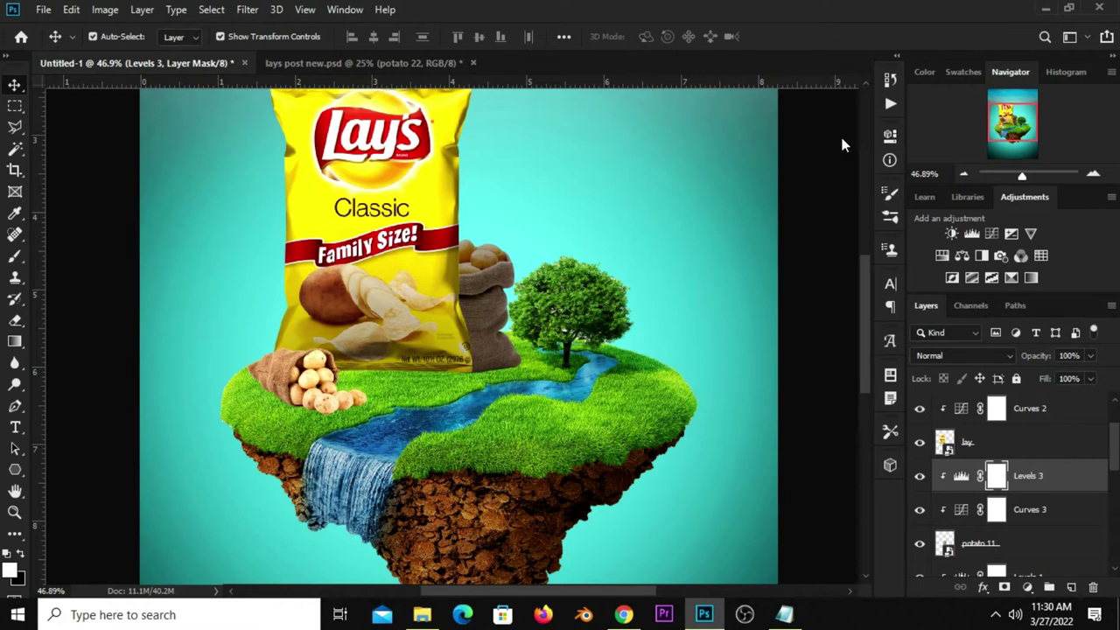
Switch to the Brush, invert the Levels 3 mask, and set size 60 with white foreground
right_click(16, 257)
left_click(79, 255)
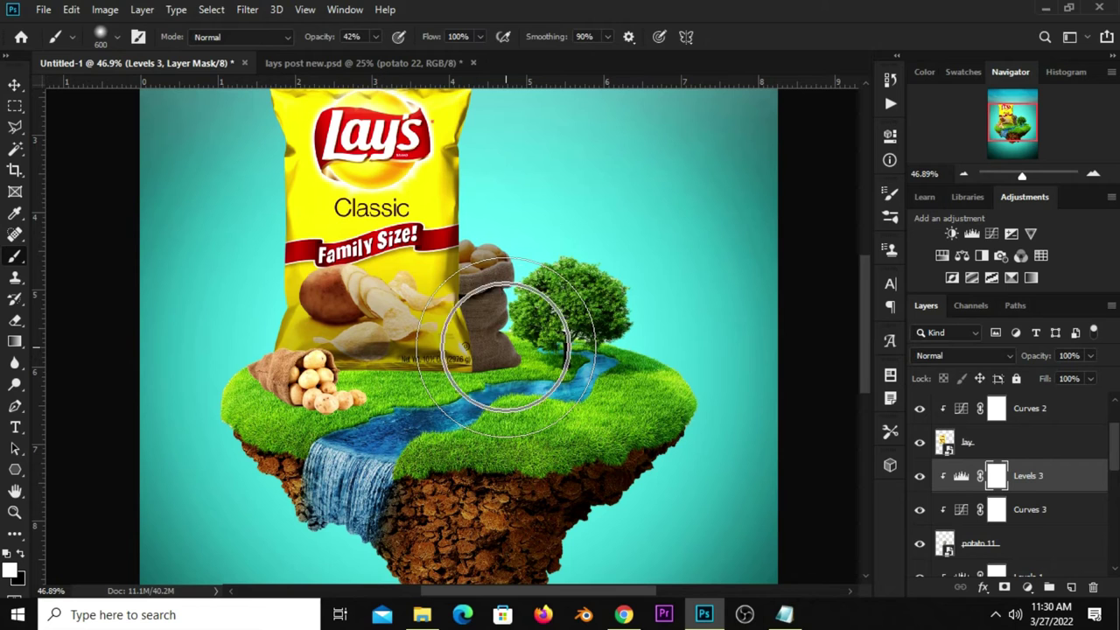
key("ctrl+i")
key("bracketleft")
key("bracketleft")
key("bracketleft")
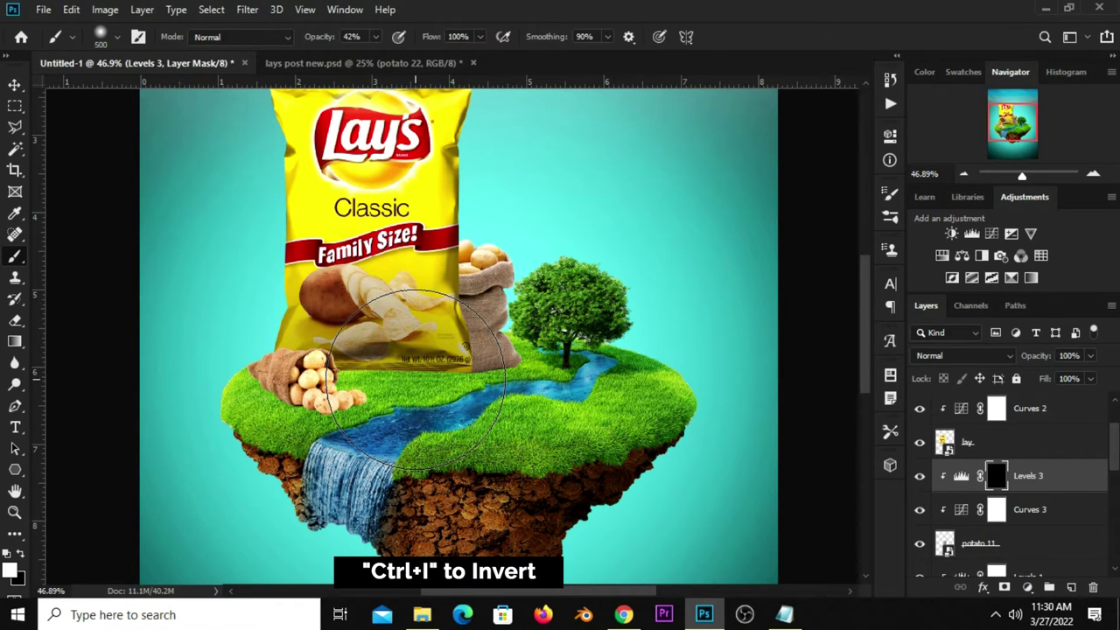
left_click(10, 569)
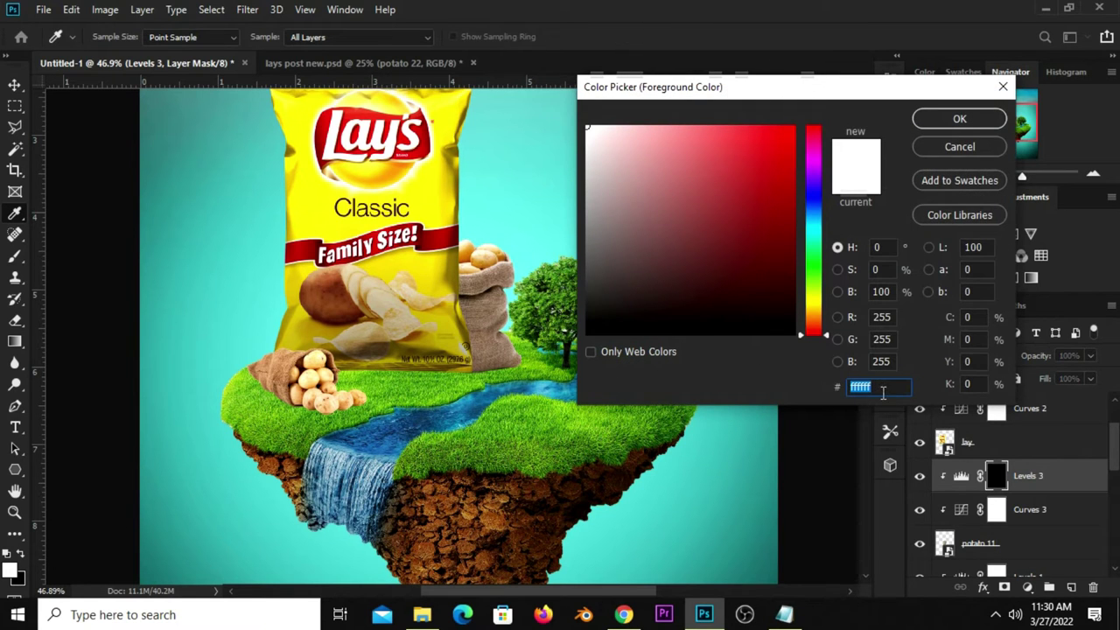
left_click(954, 116)
Paint the darkening back in along the sack's base where it meets the grass
scroll(376, 254, "up", 2)
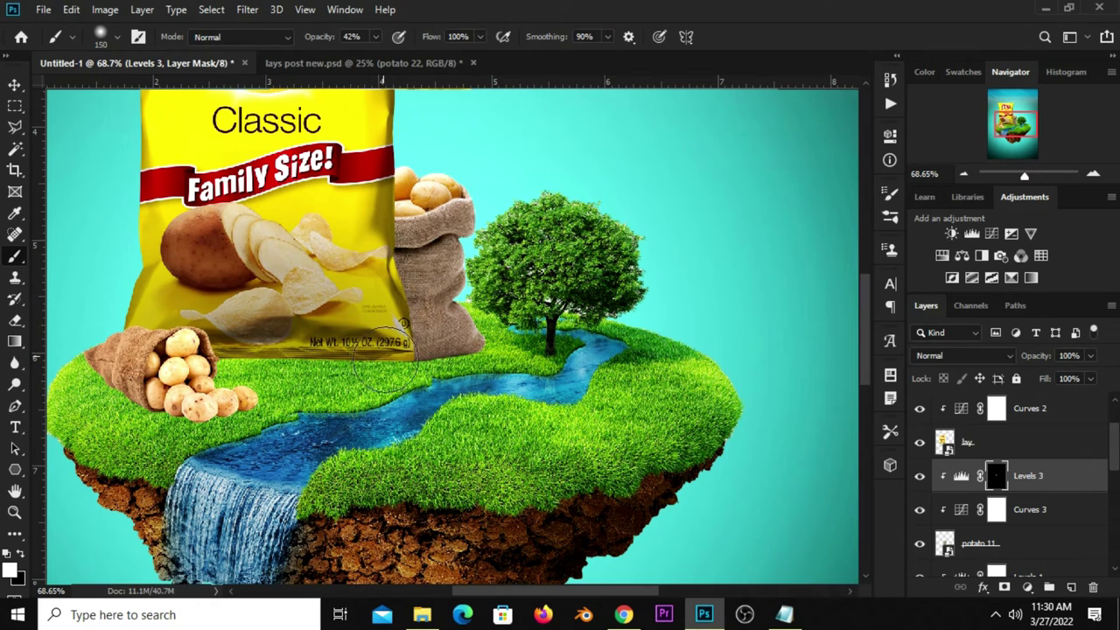
left_click_drag(422, 376, 418, 380)
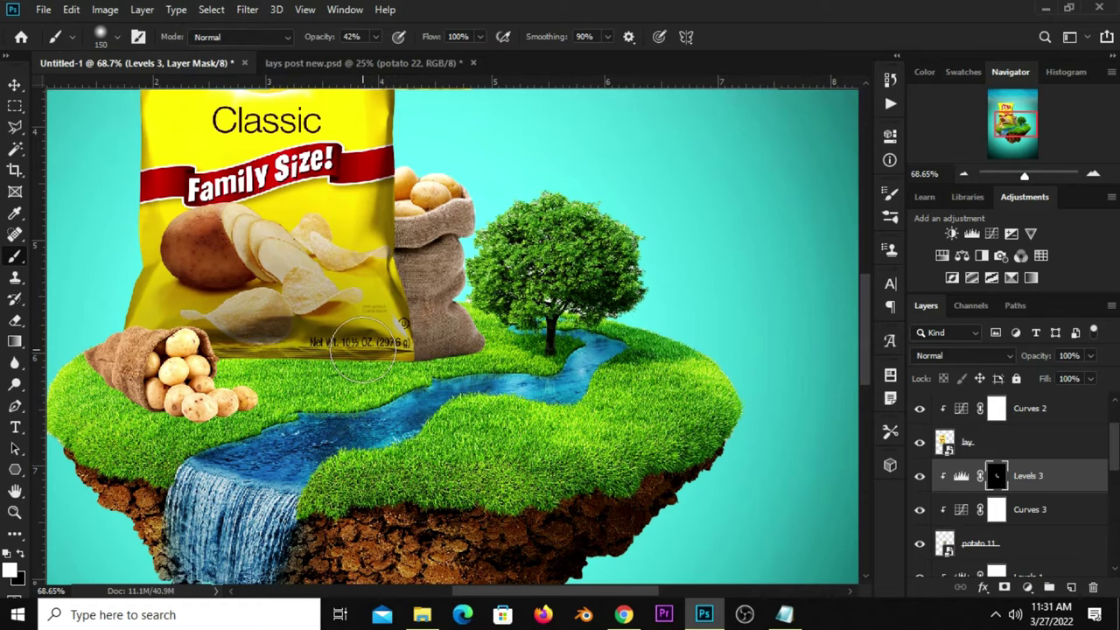
key("ctrl+0")
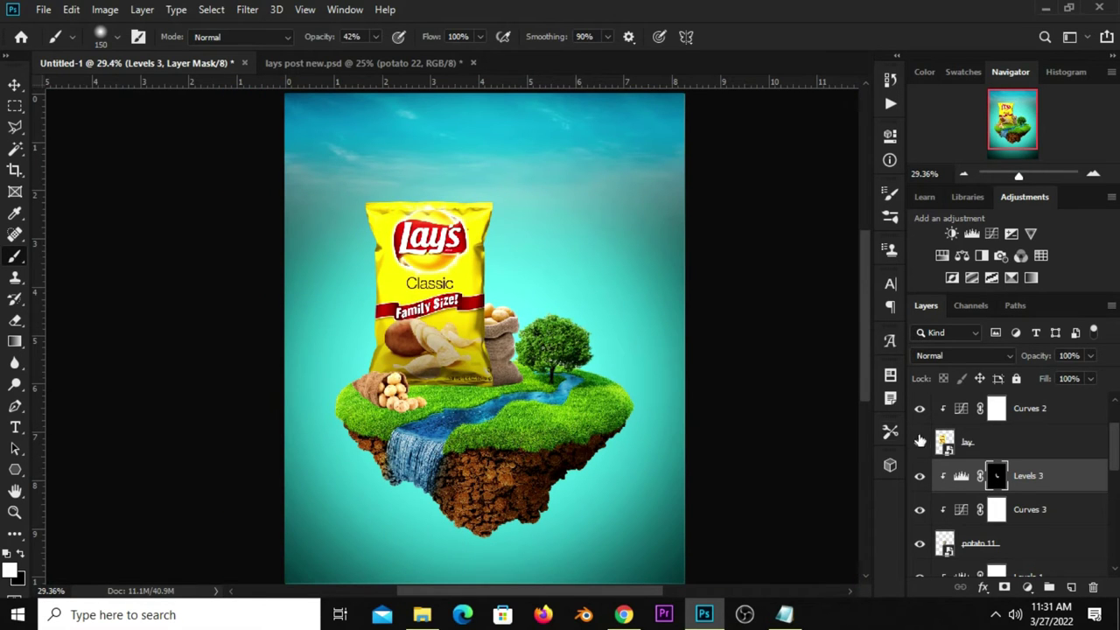
scroll(560, 468, "up", 1)
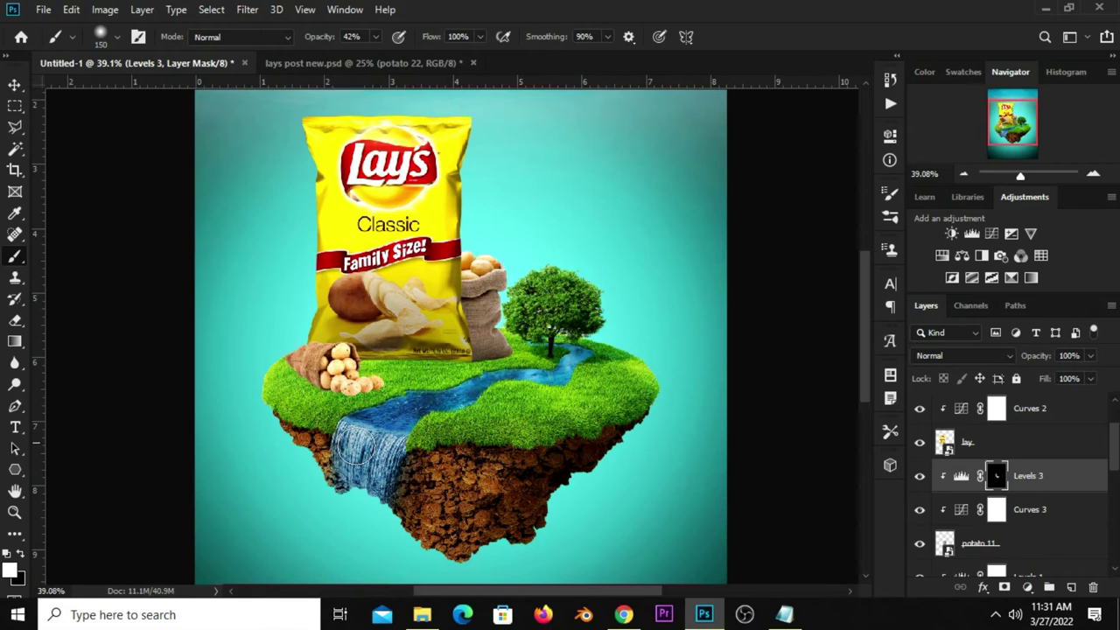
Add a Levels adjustment clipped to potato 22 with output white set to 229
key("v")
left_click(355, 376)
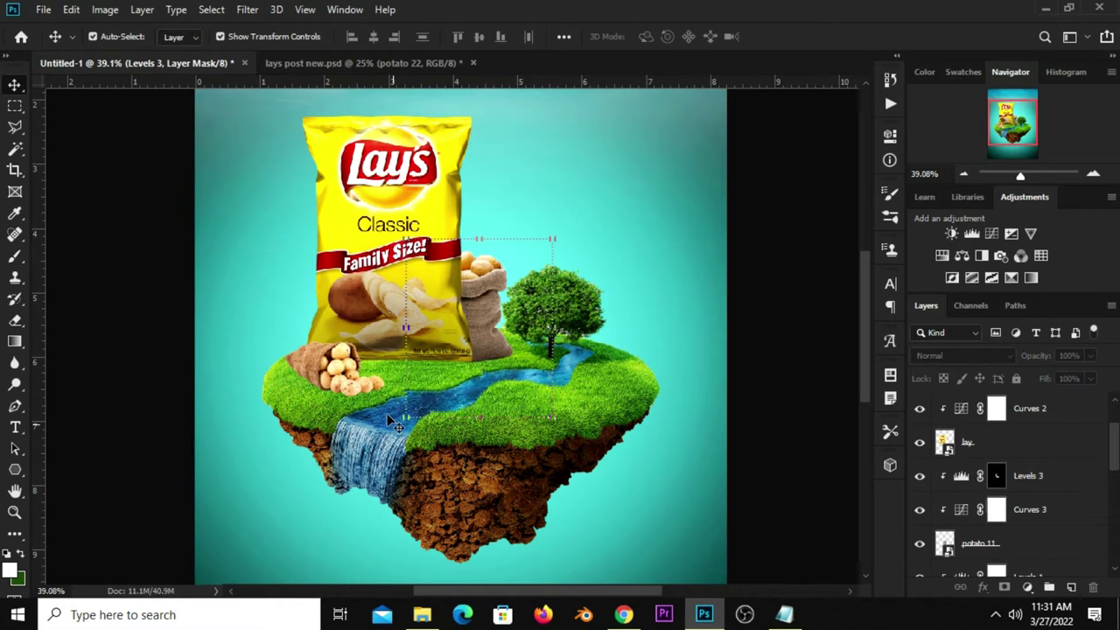
left_click(918, 411)
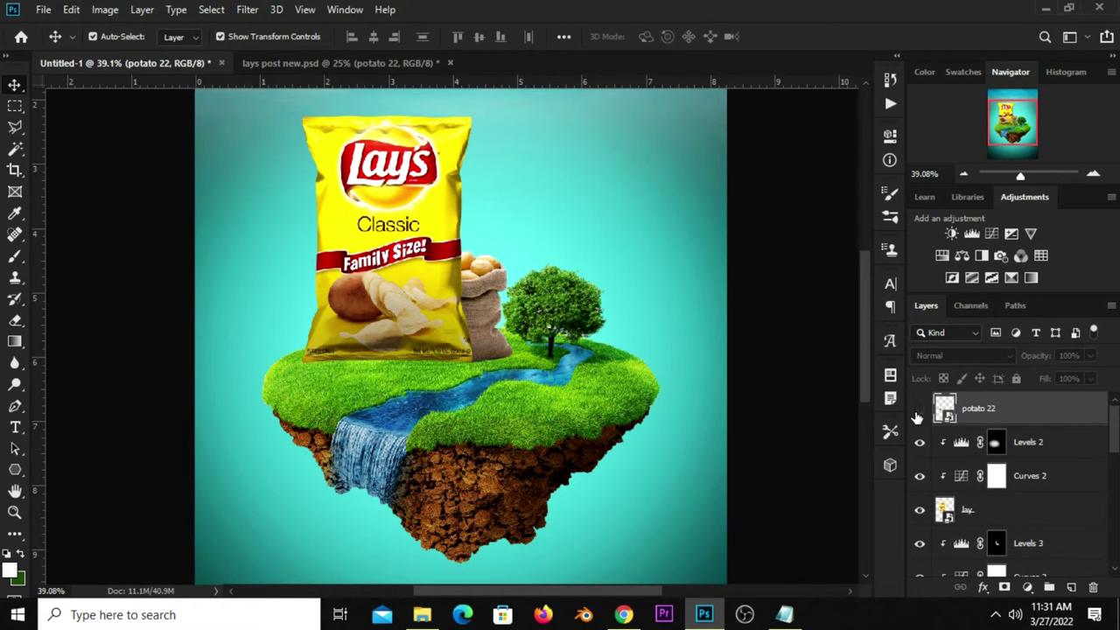
left_click(1029, 587)
left_click(1030, 359)
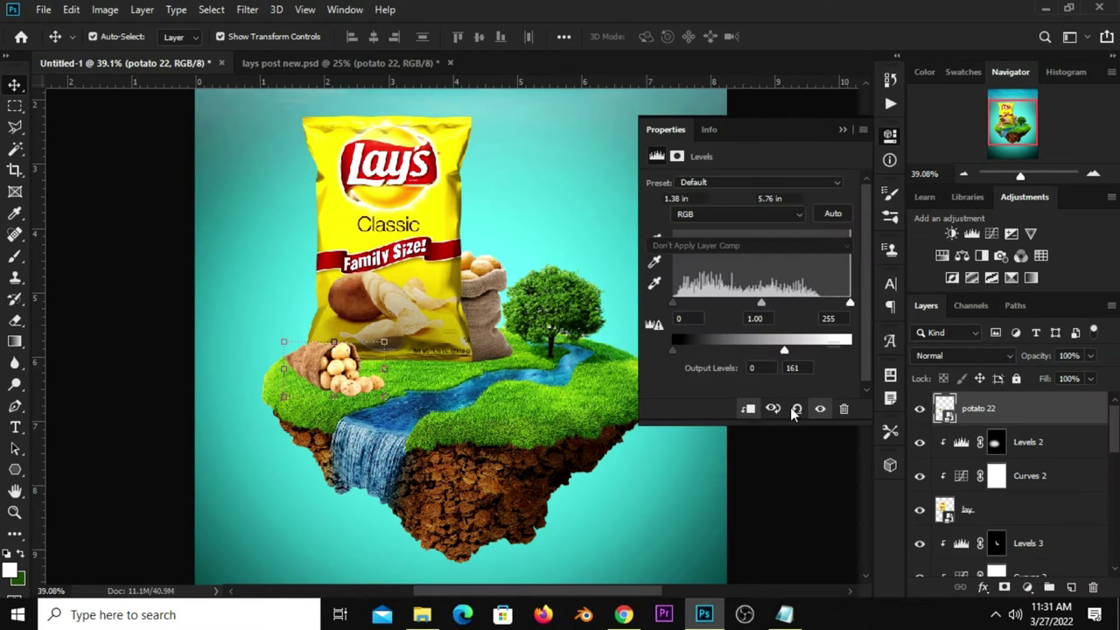
left_click(748, 409)
left_click_drag(850, 350, 842, 351)
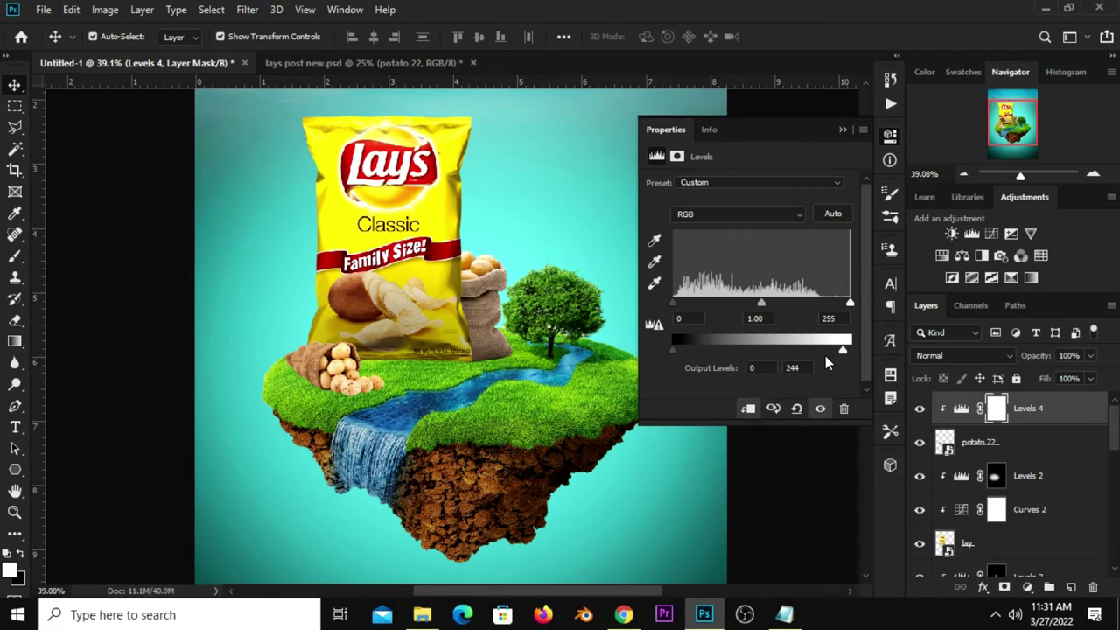
left_click_drag(824, 350, 832, 350)
left_click(820, 408)
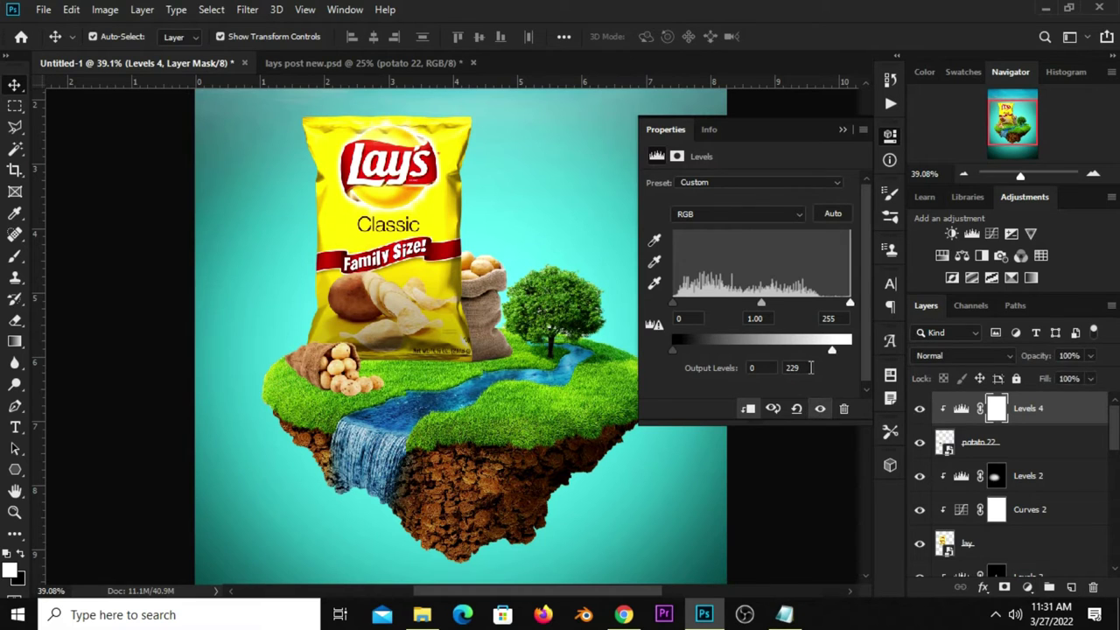
left_click(843, 131)
left_click(789, 282)
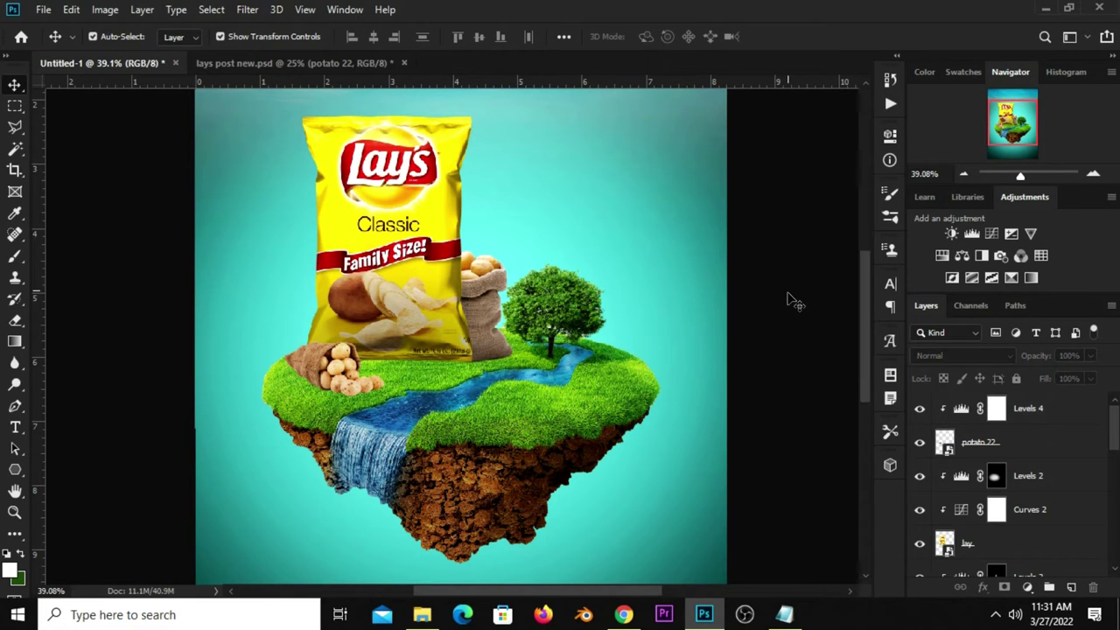
key("ctrl+minus")
key("ctrl+minus")
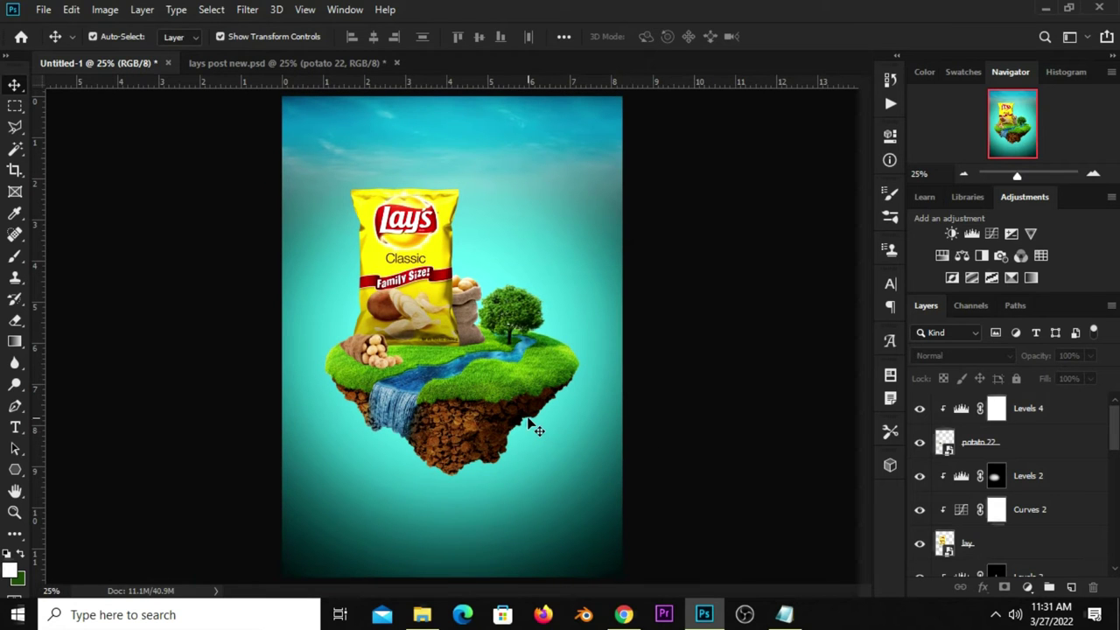
In lays post new.psd, show the cloud image, nudge it up, and copy it
left_click(252, 63)
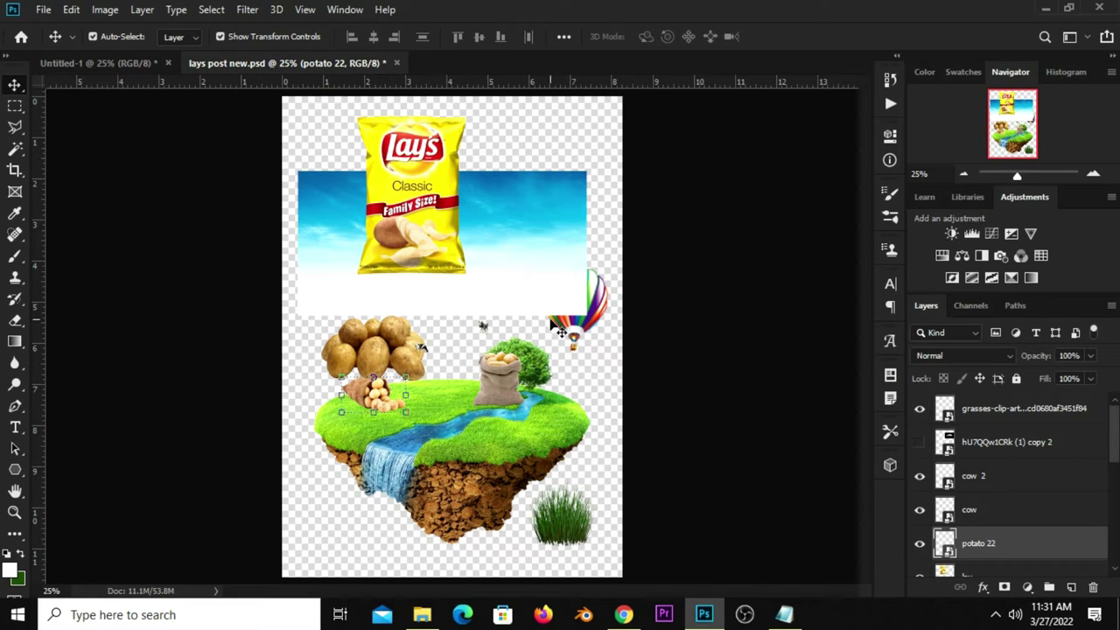
left_click_drag(550, 293, 526, 264)
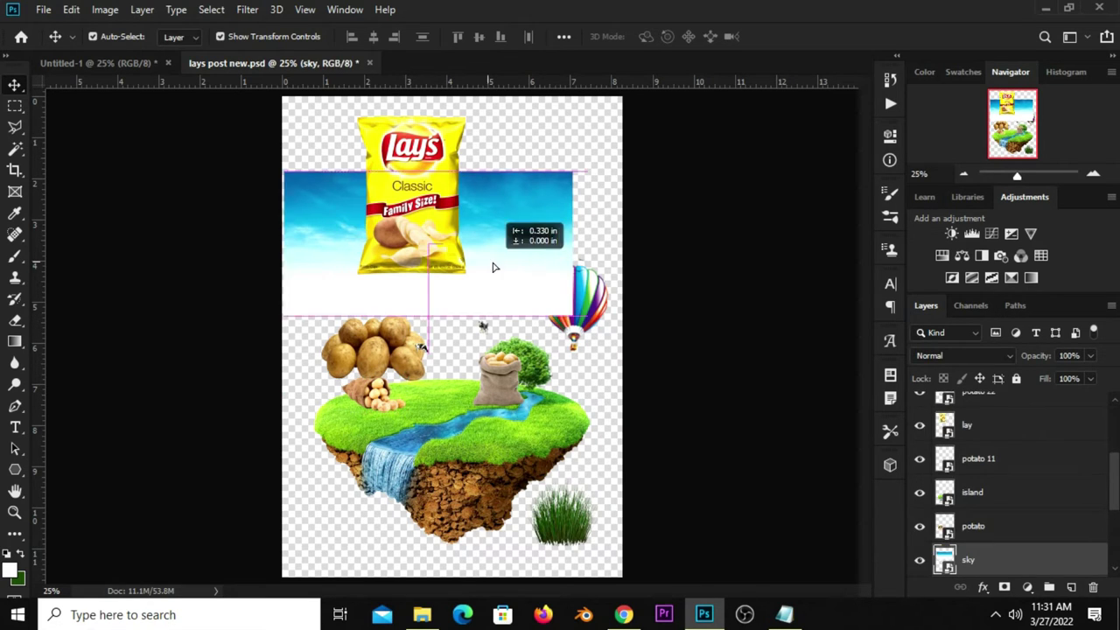
scroll(1026, 531, "up", 3)
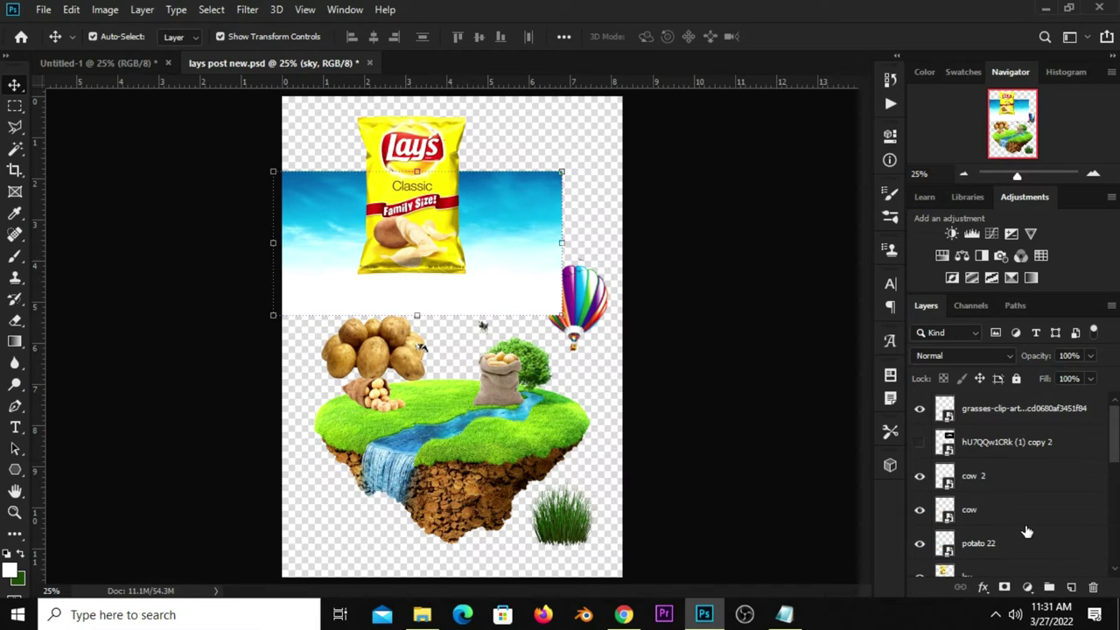
left_click(919, 444)
left_click(542, 219)
left_click_drag(542, 219, 549, 204)
key("ctrl")
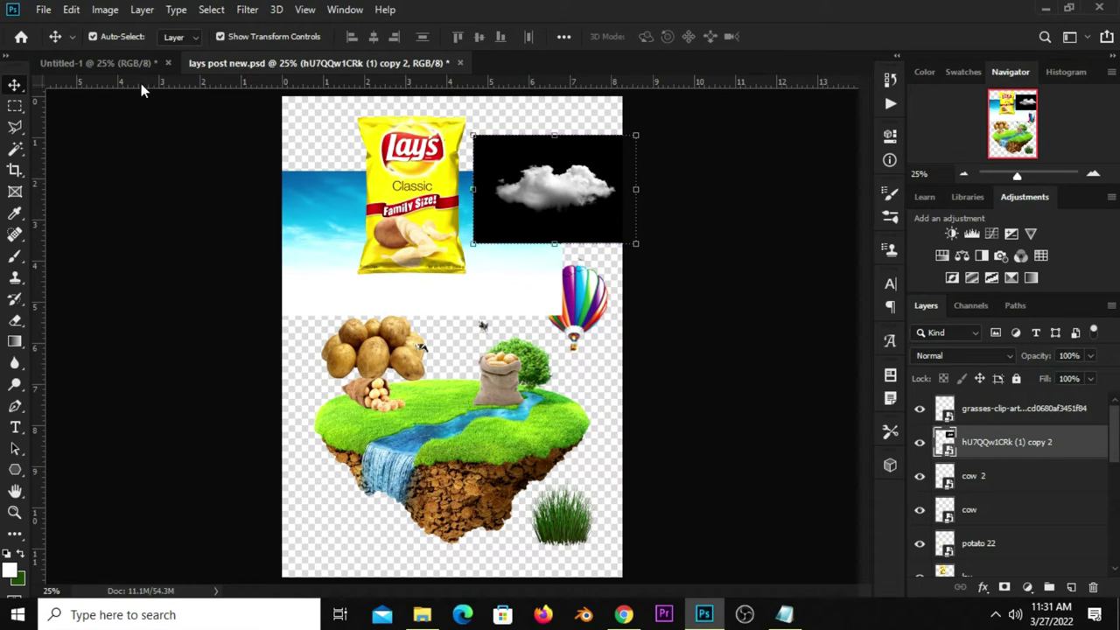
Paste the cloud into the poster's upper right and set its blend mode to Screen
left_click(135, 67)
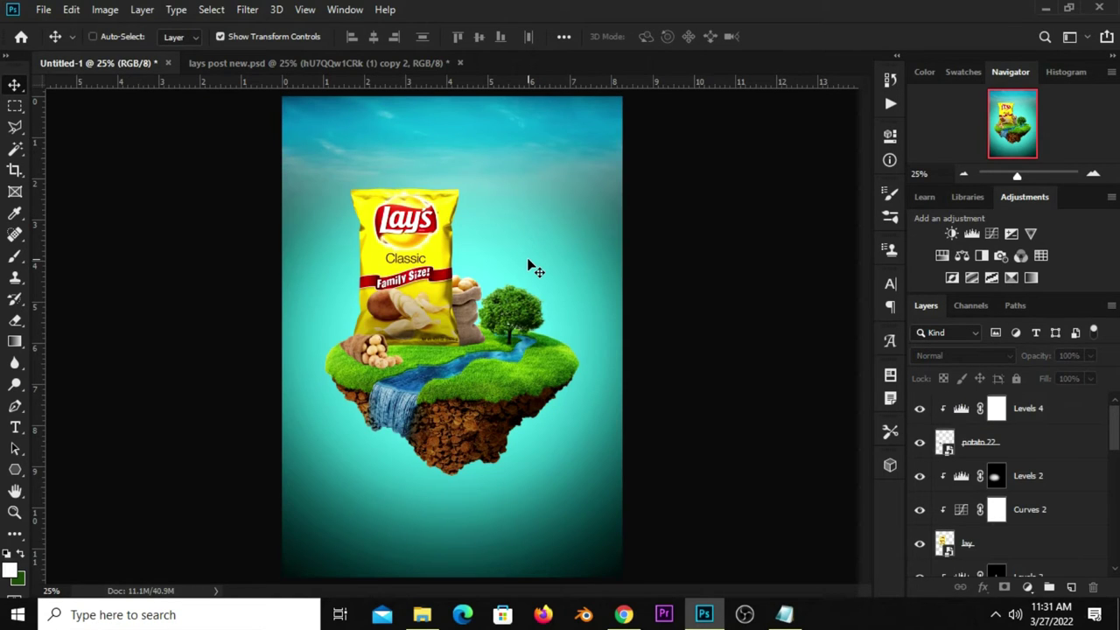
key("ctrl+v")
mouse_move(461, 350)
left_mouse_down()
mouse_move(529, 215)
mouse_move(507, 234)
left_mouse_up()
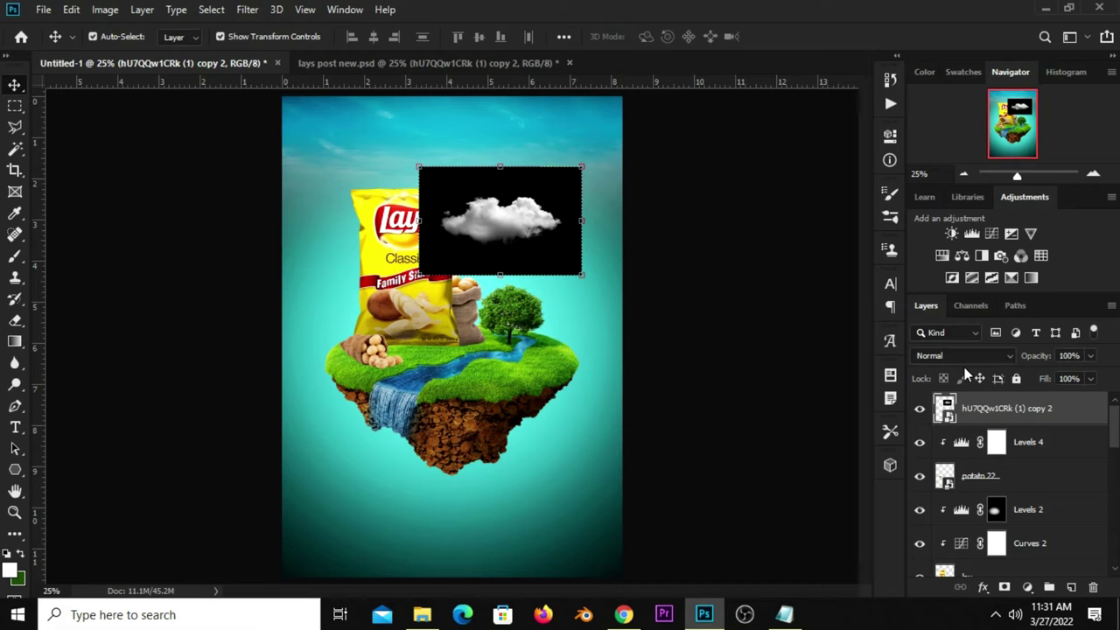
left_click(976, 358)
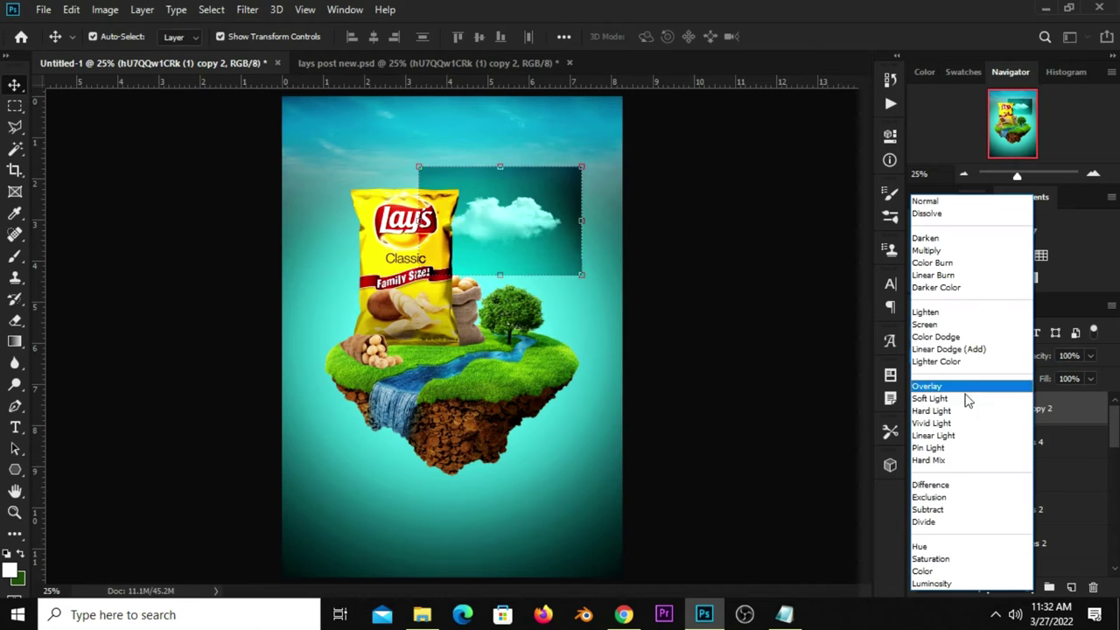
left_click(940, 326)
left_click(919, 409)
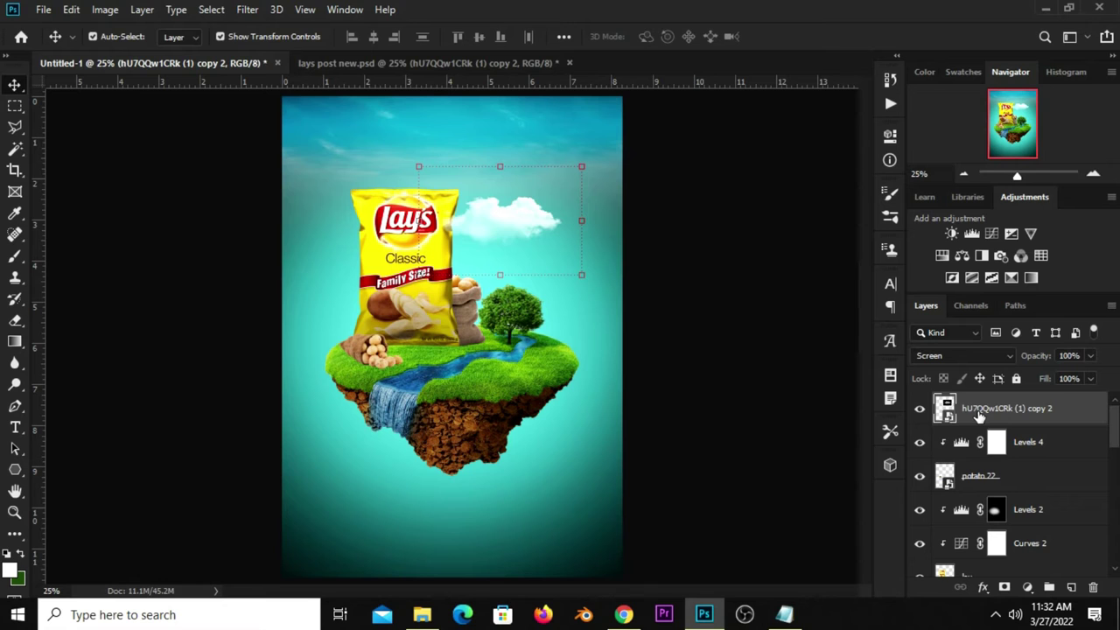
Duplicate the cloud twice, with smaller copies at left and top, the top one fainter
key("ctrl+j")
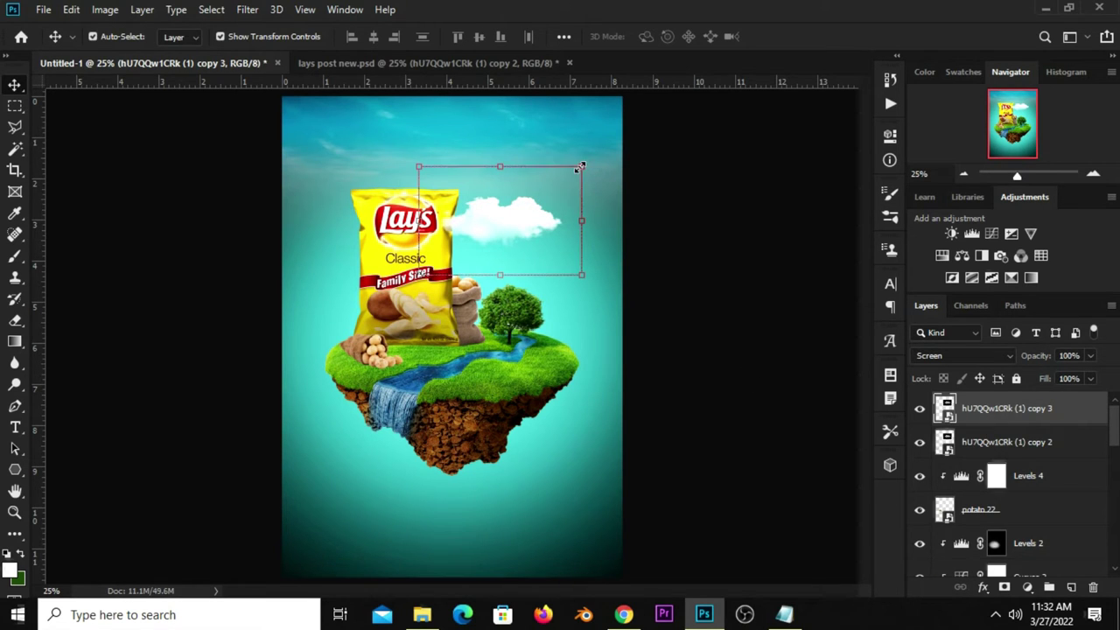
mouse_move(581, 167)
left_mouse_down()
mouse_move(530, 201)
mouse_move(331, 171)
left_mouse_up()
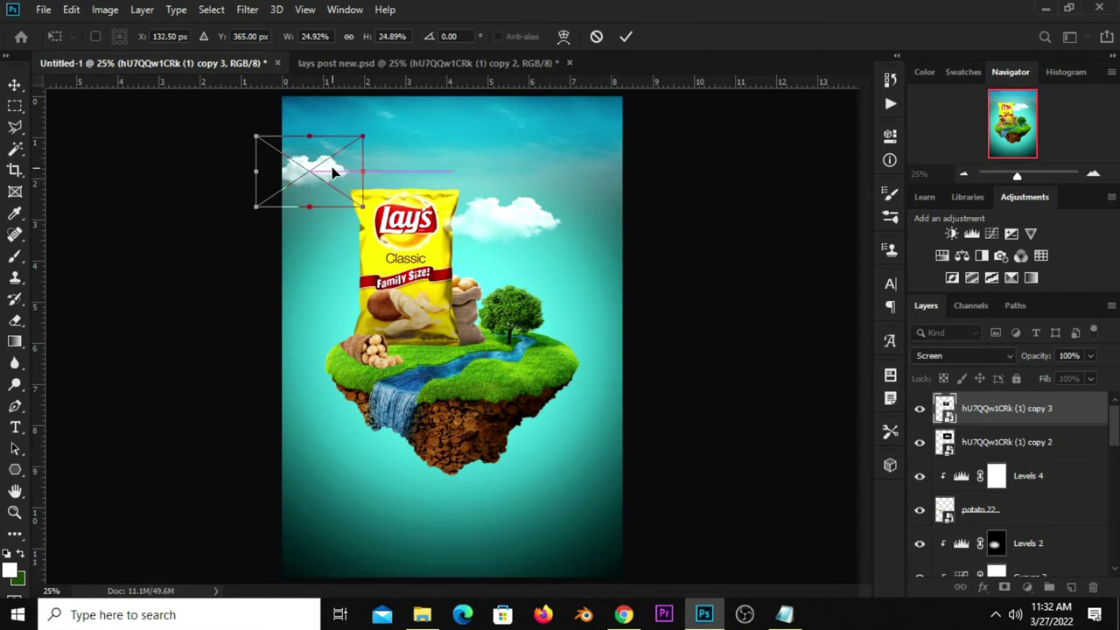
key("Return")
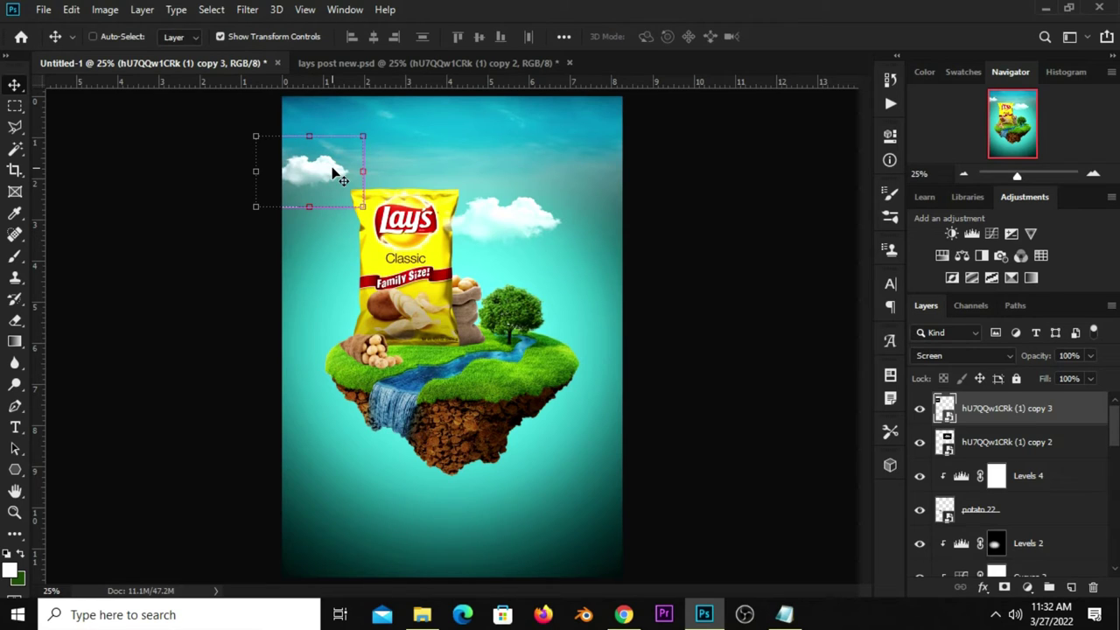
key("ctrl+j")
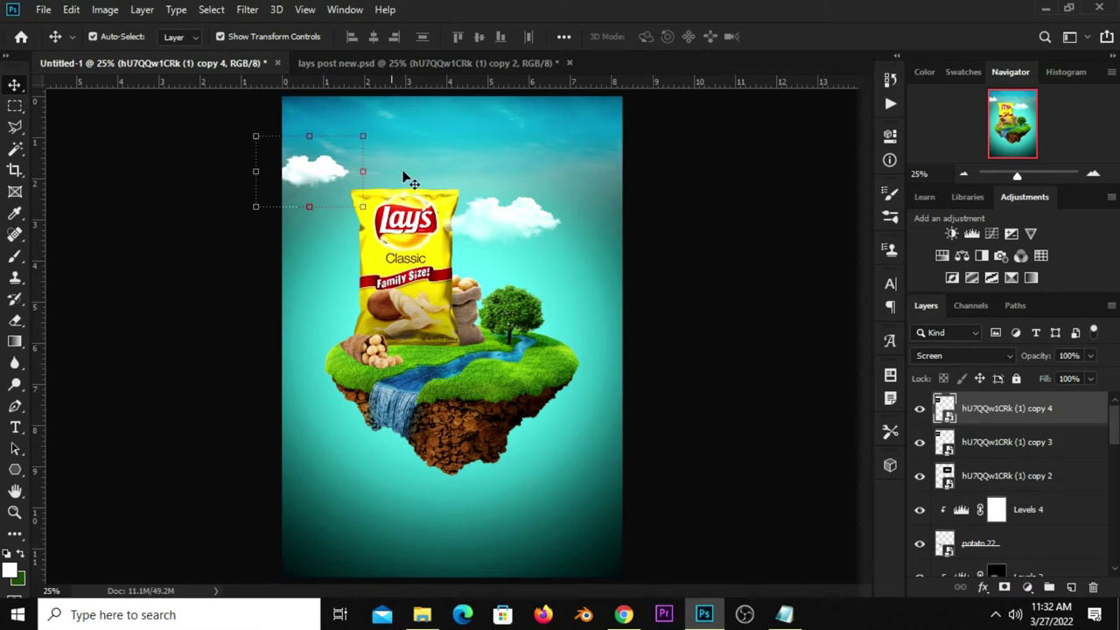
mouse_move(301, 180)
left_mouse_down()
mouse_move(459, 136)
mouse_move(423, 97)
left_mouse_up()
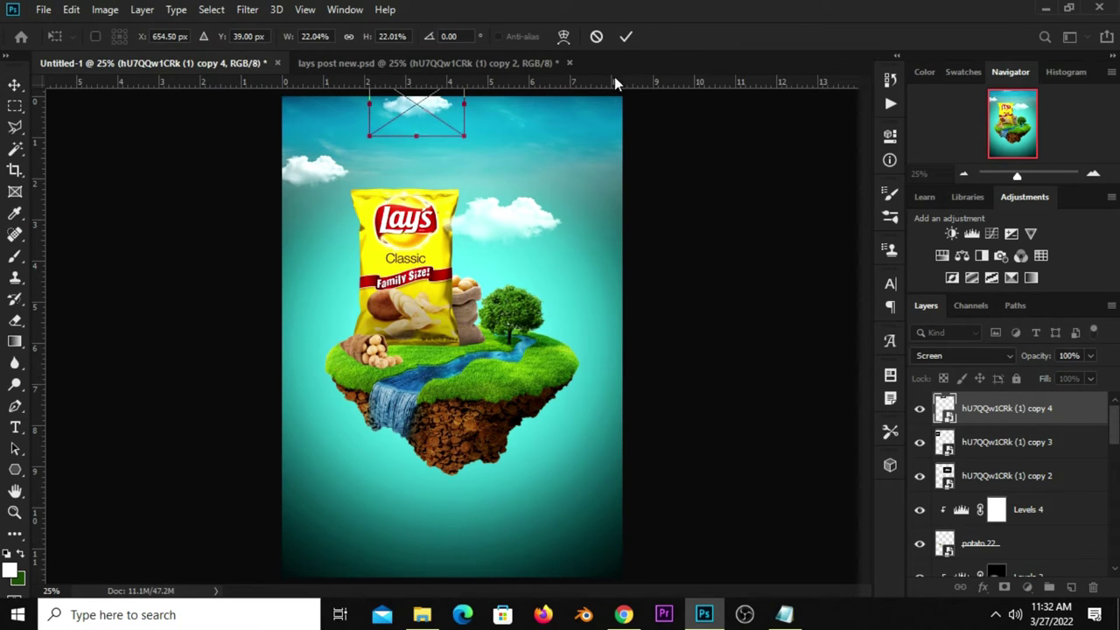
left_click(625, 36)
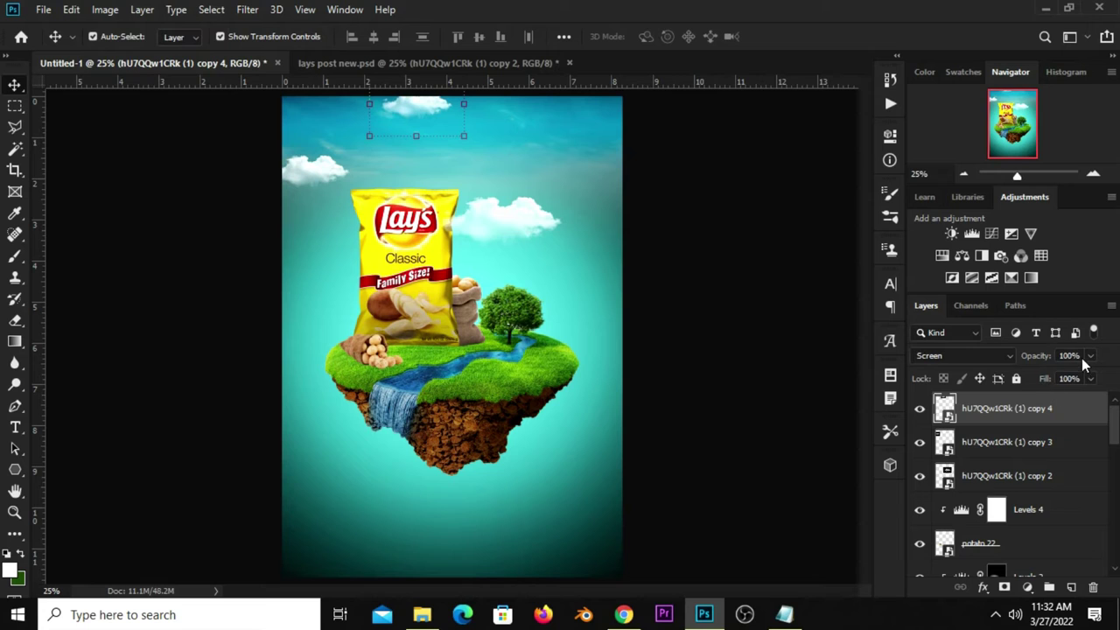
mouse_move(1051, 379)
left_mouse_down()
mouse_move(1038, 379)
mouse_move(1063, 379)
left_mouse_up()
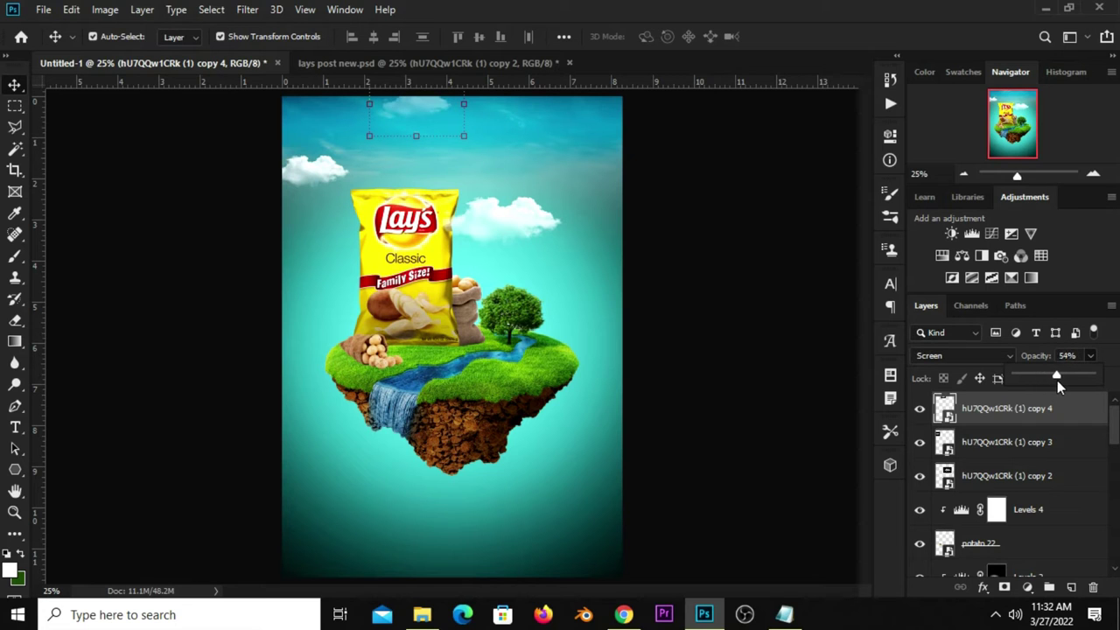
left_click(738, 339)
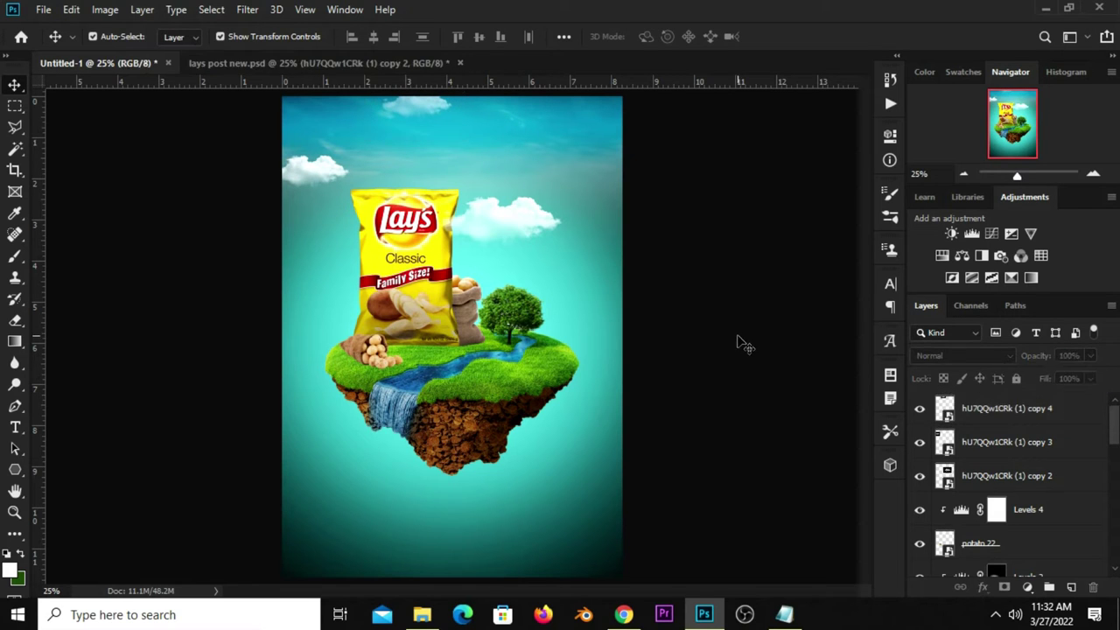
left_click_drag(513, 229, 503, 241)
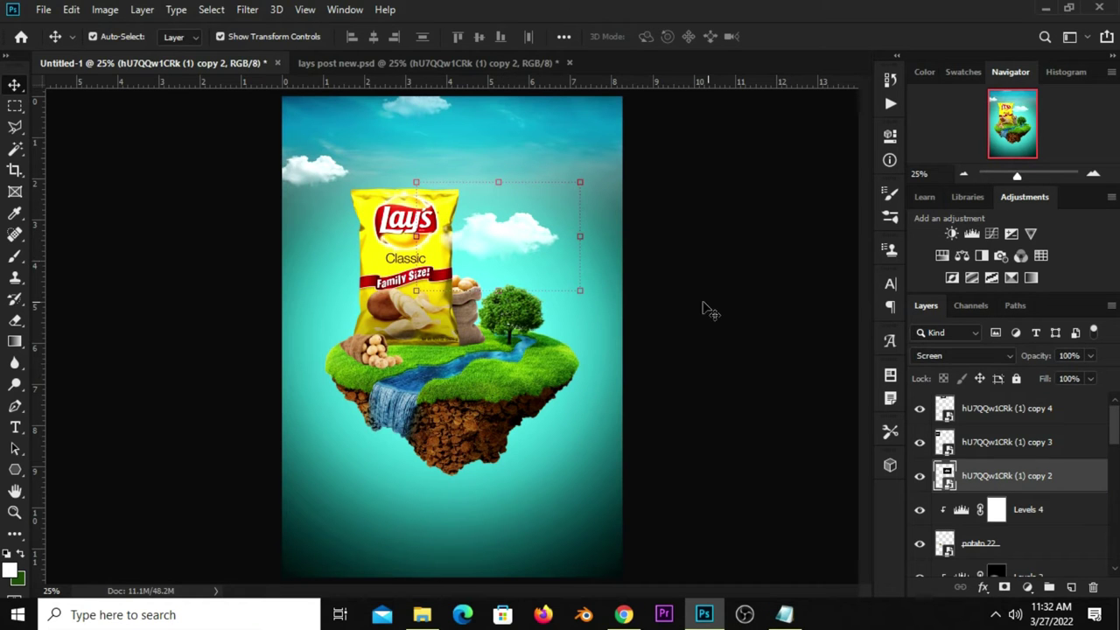
Drag the hot-air balloon from the source document into the poster and convert it to a Smart Object
left_click(661, 296)
left_click(365, 63)
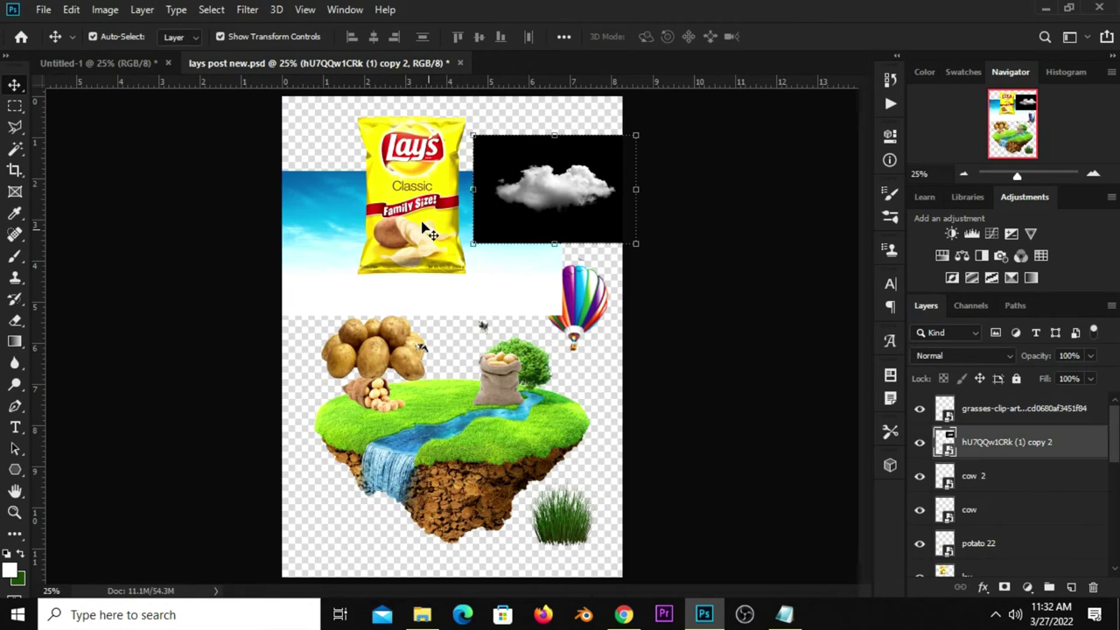
left_click_drag(583, 296, 590, 324)
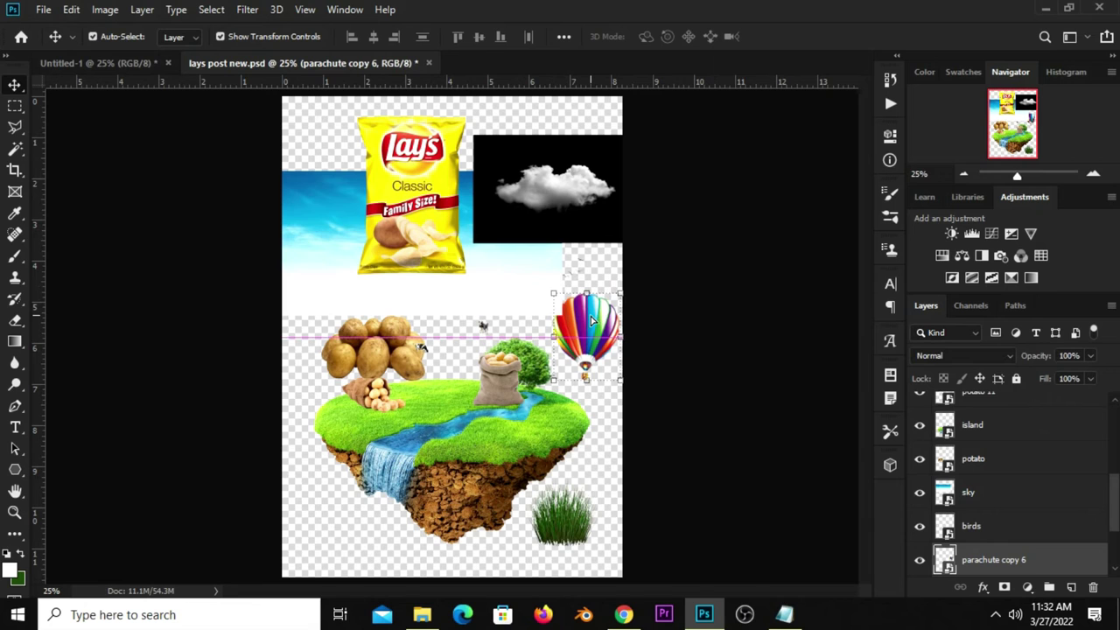
left_click(105, 68)
left_click_drag(129, 122, 520, 206)
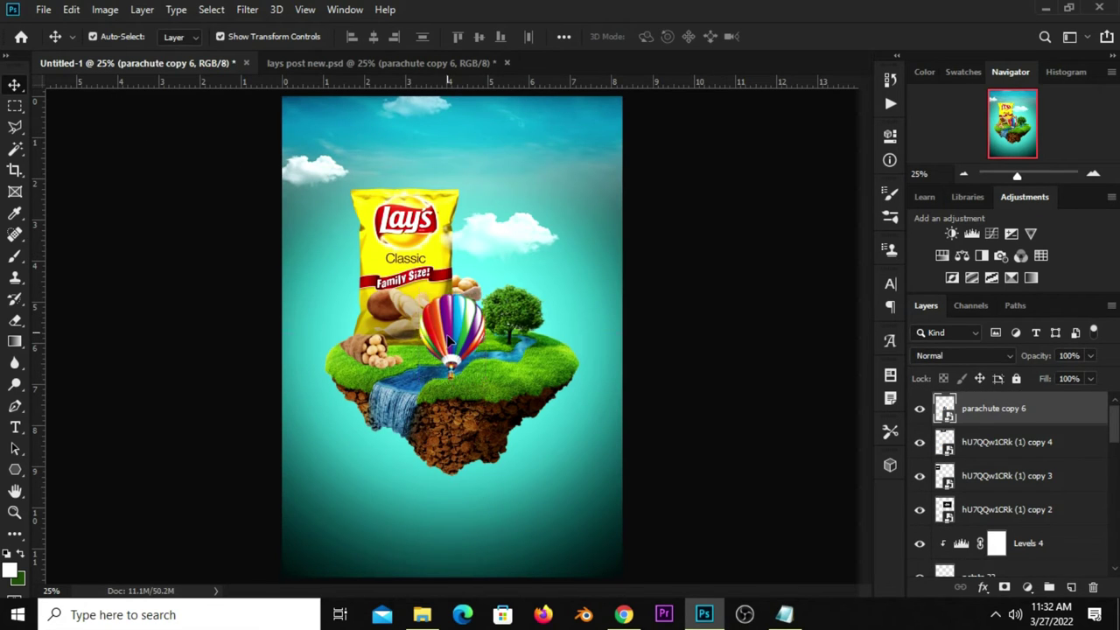
left_click_drag(521, 206, 541, 143)
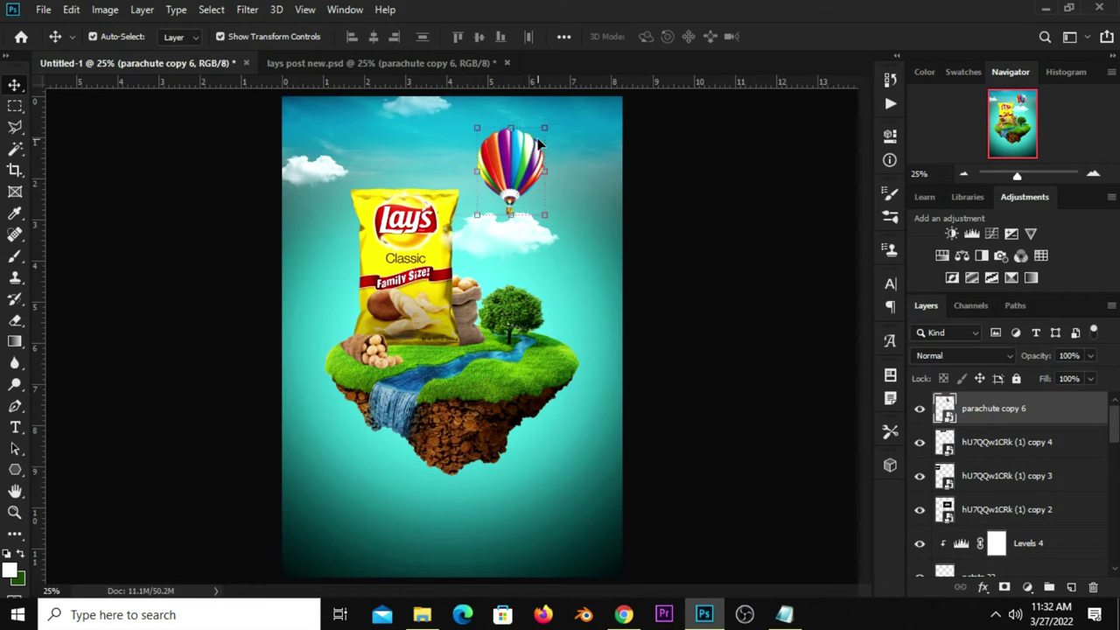
right_click(980, 418)
left_click(769, 166)
Scale the balloon to about 78% above the right cloud, and shrink that cloud below it
key("ctrl+t")
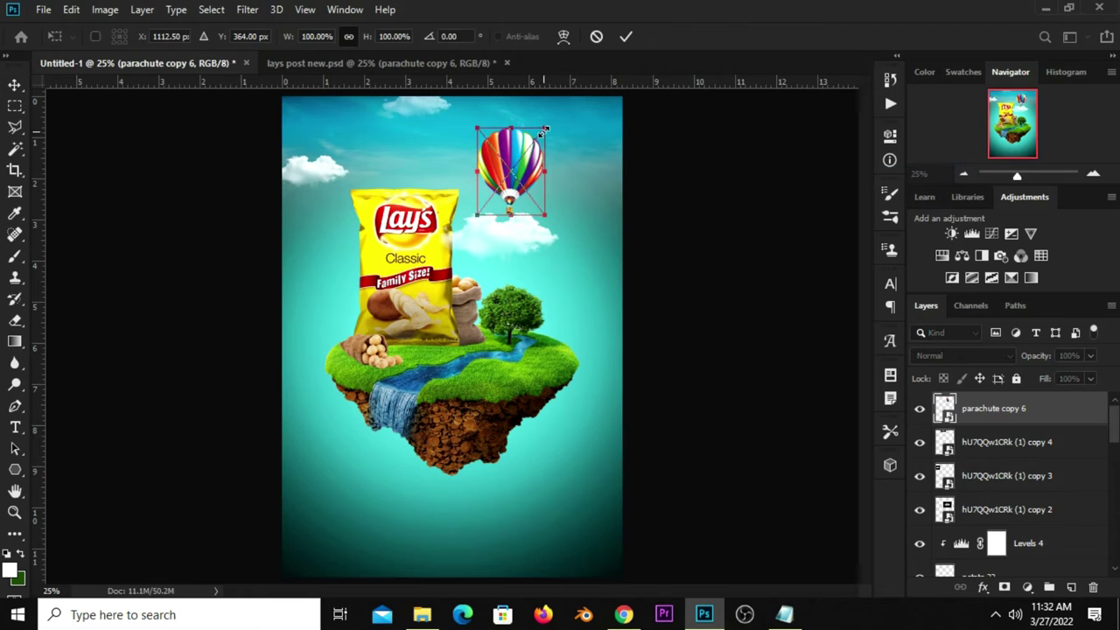
left_click_drag(544, 128, 529, 147)
key("Return")
mouse_move(508, 188)
left_mouse_down()
mouse_move(515, 229)
mouse_move(478, 178)
left_mouse_up()
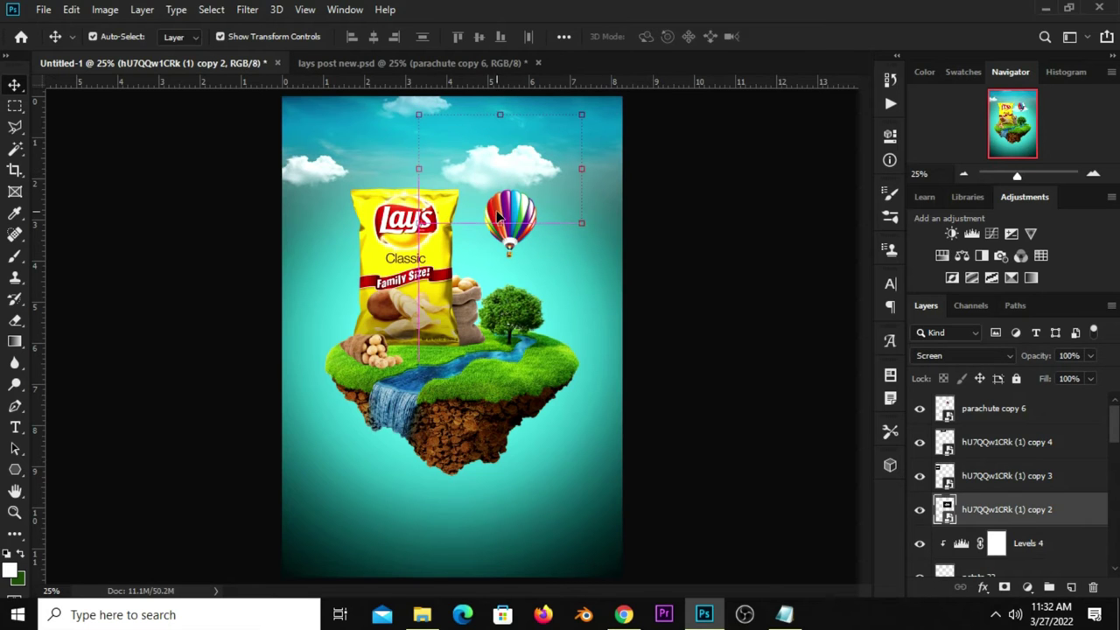
left_click(666, 255)
left_click_drag(527, 239, 526, 195)
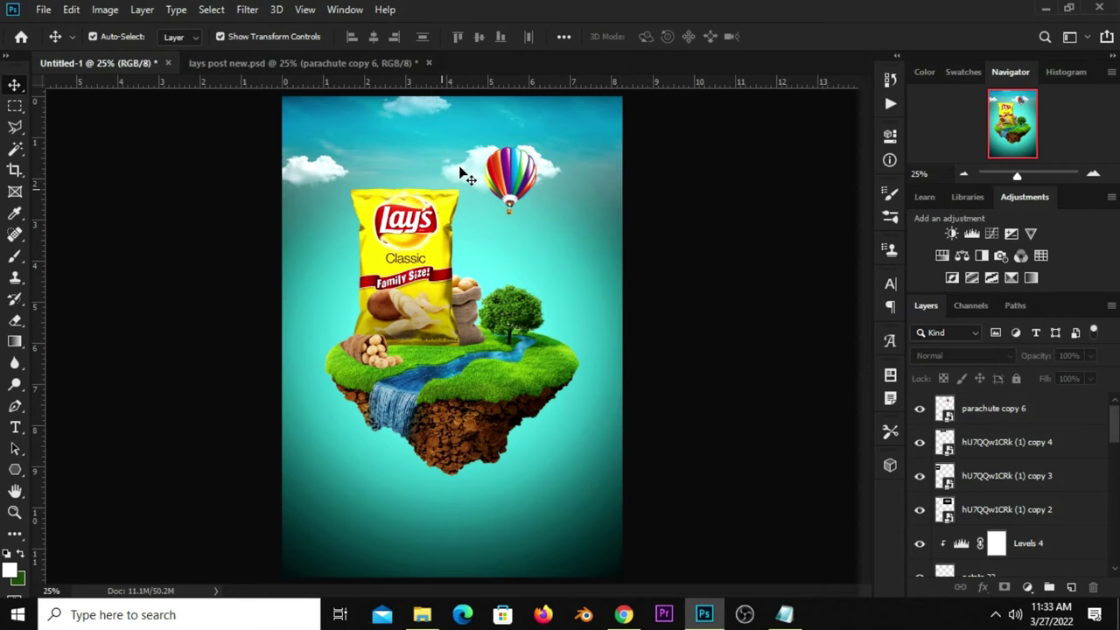
left_click_drag(477, 168, 477, 227)
key("ctrl+t")
mouse_move(587, 157)
left_mouse_down()
mouse_move(554, 203)
mouse_move(515, 167)
left_mouse_up()
key("Return")
Duplicate the balloon twice, placing smaller copies left of the bag and near the top cloud
key("shift+Up")
key("shift+Up")
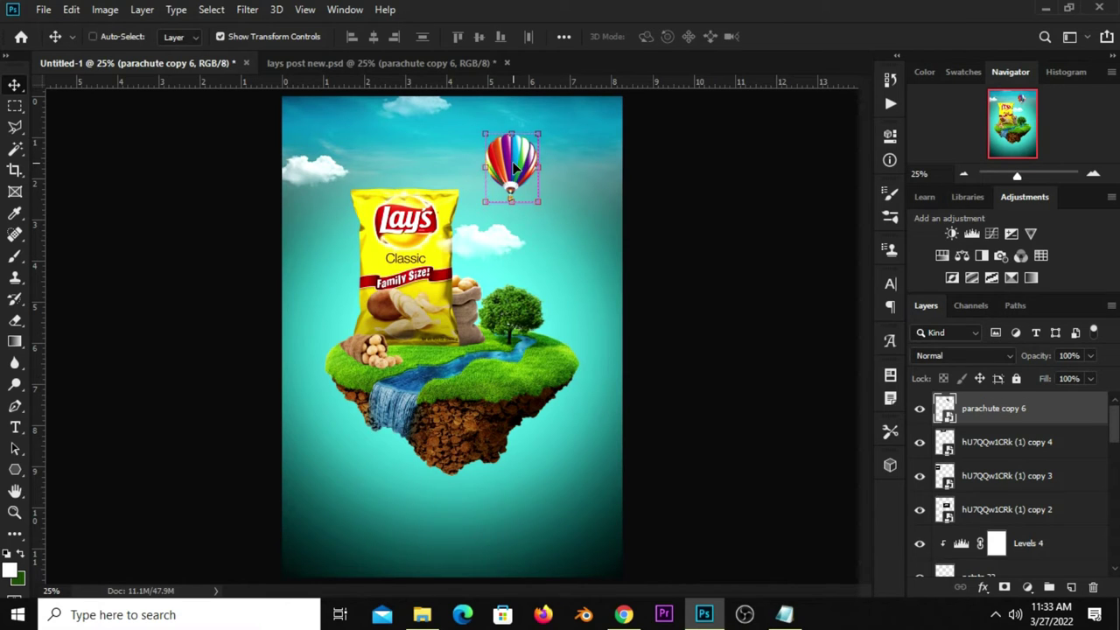
key("ctrl+j")
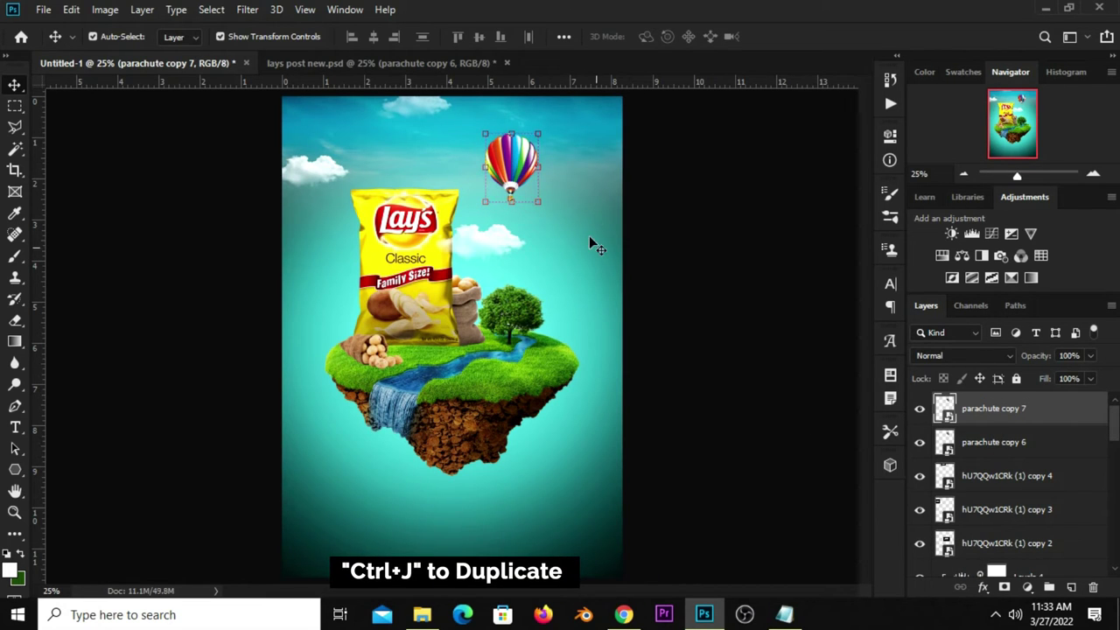
key("ctrl+t")
mouse_move(538, 134)
left_mouse_down()
mouse_move(501, 184)
mouse_move(338, 215)
left_mouse_up()
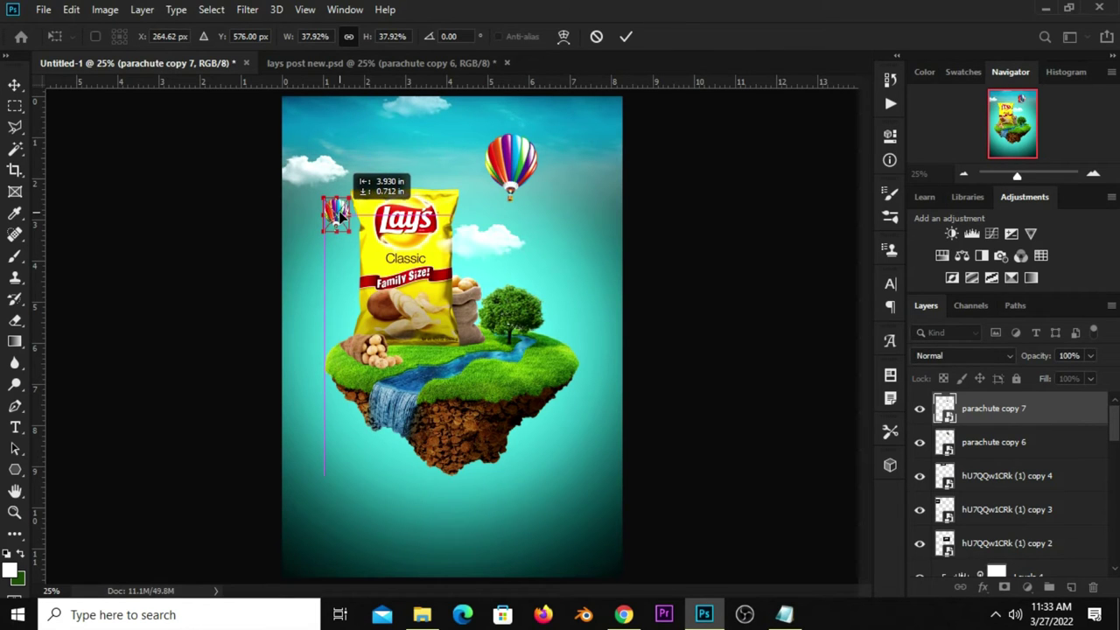
key("Return")
key("ctrl+j")
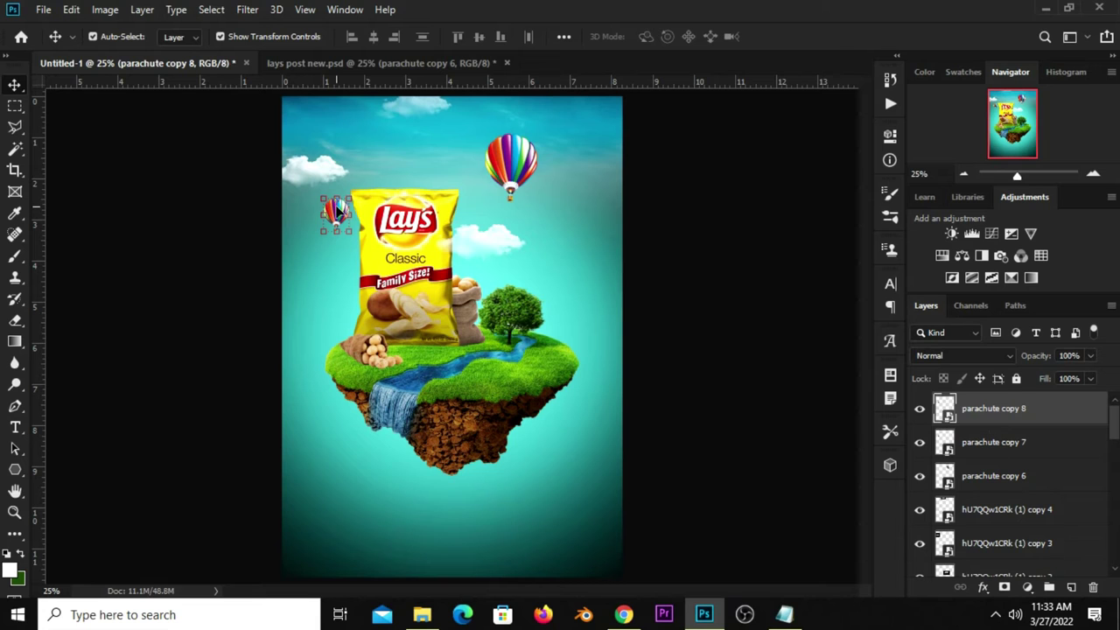
mouse_move(336, 211)
left_mouse_down()
mouse_move(391, 111)
mouse_move(382, 128)
left_mouse_up()
key("ctrl+t")
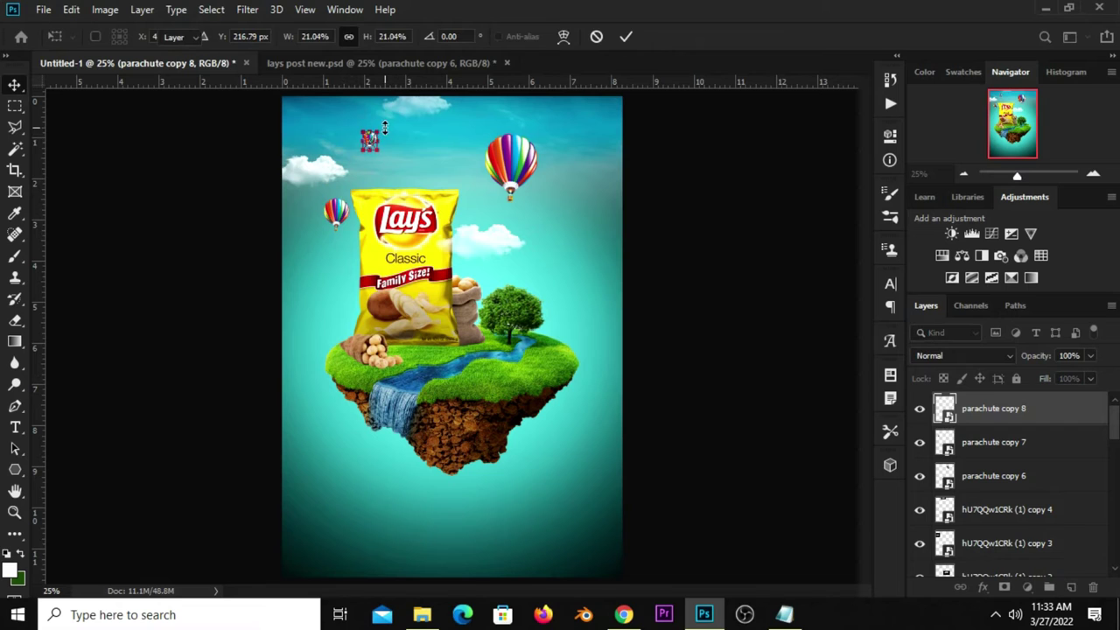
key("Return")
left_click(679, 366)
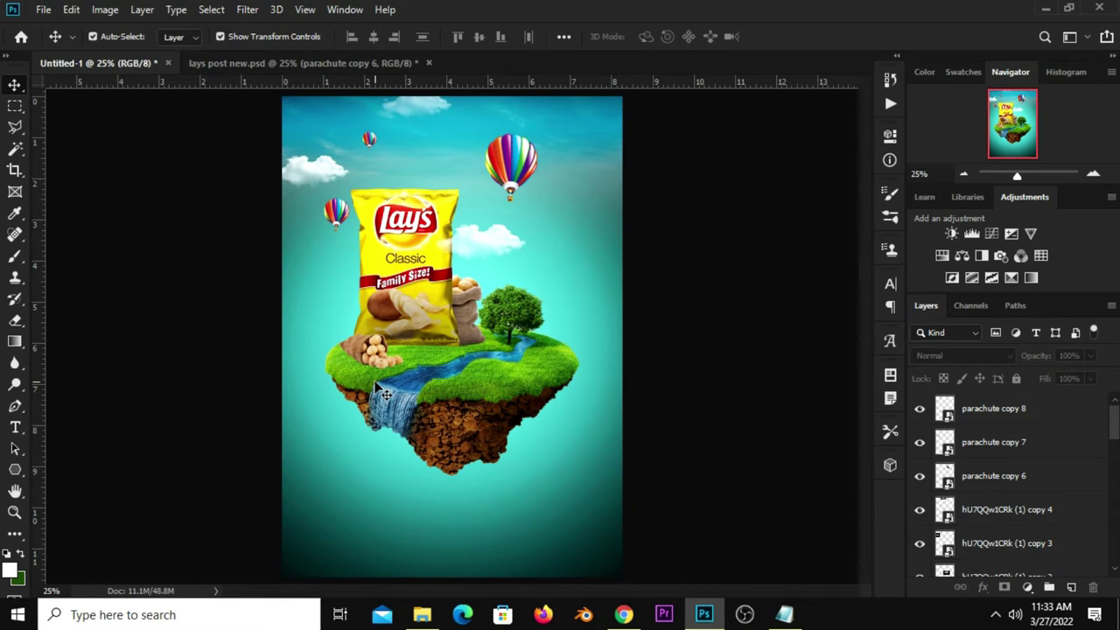
scroll(403, 363, "up", 3)
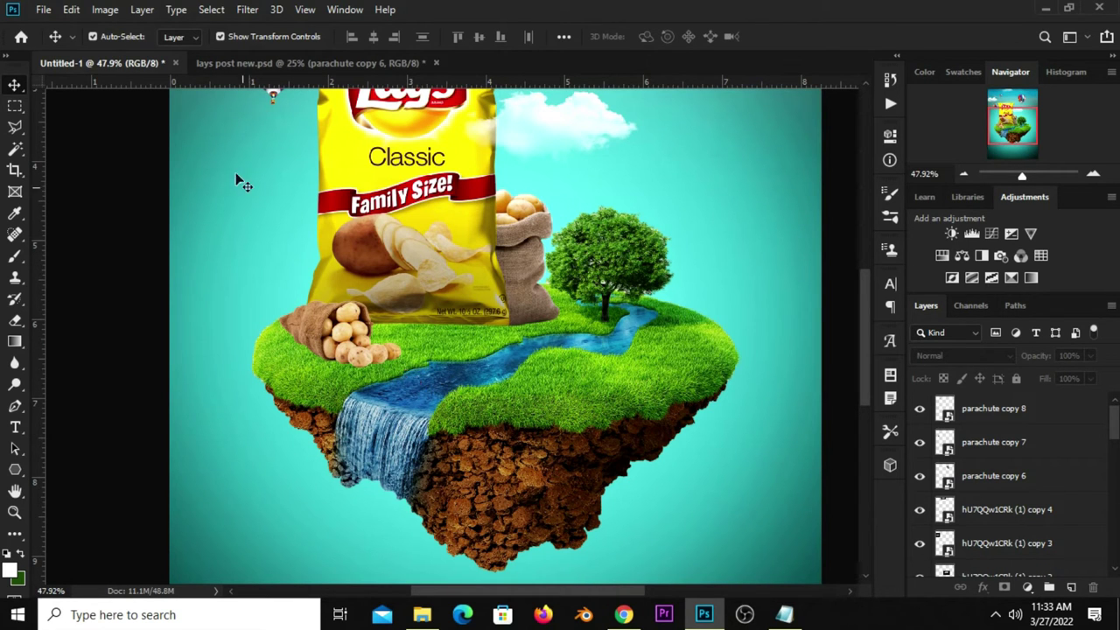
Bring the potato pile into the poster as a Smart Object, roughly halved, beside the stream
left_click(250, 63)
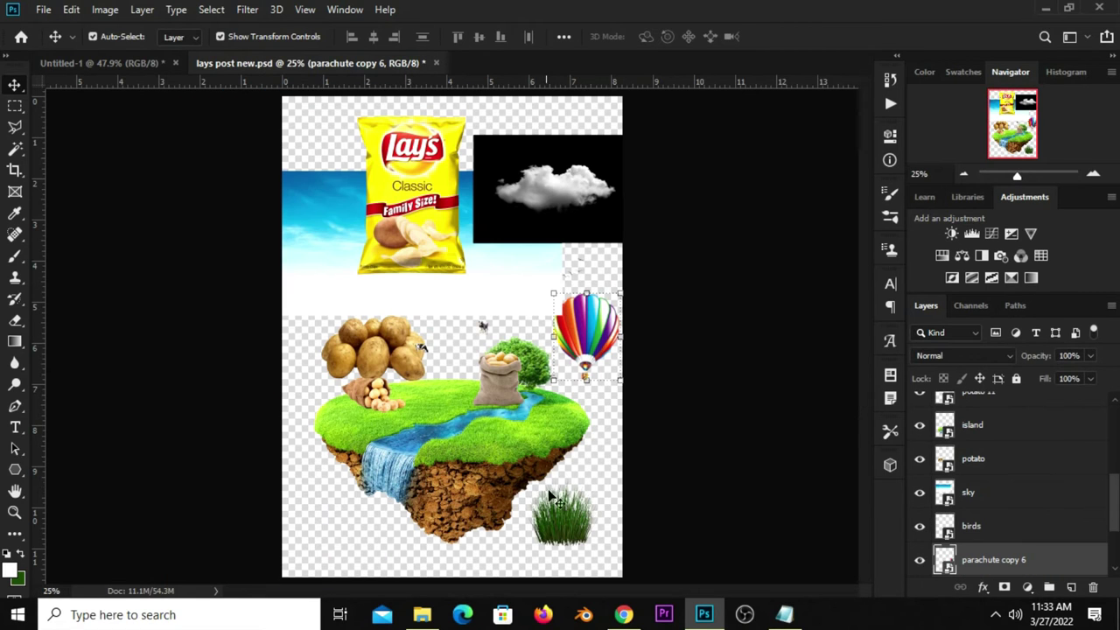
left_click_drag(344, 404, 392, 382)
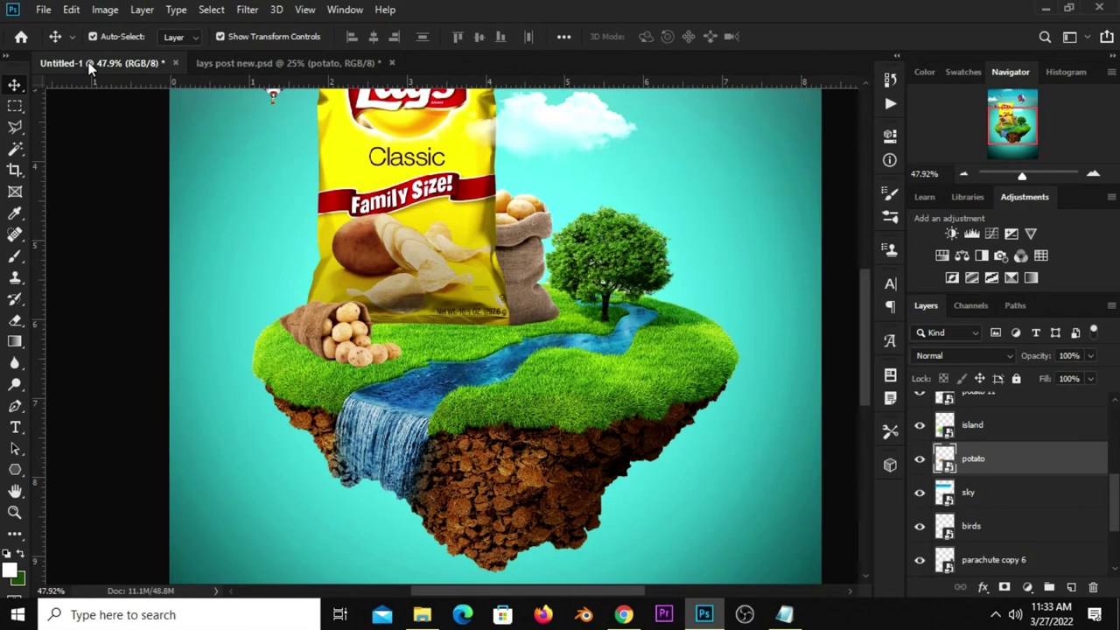
left_click_drag(87, 56, 551, 394)
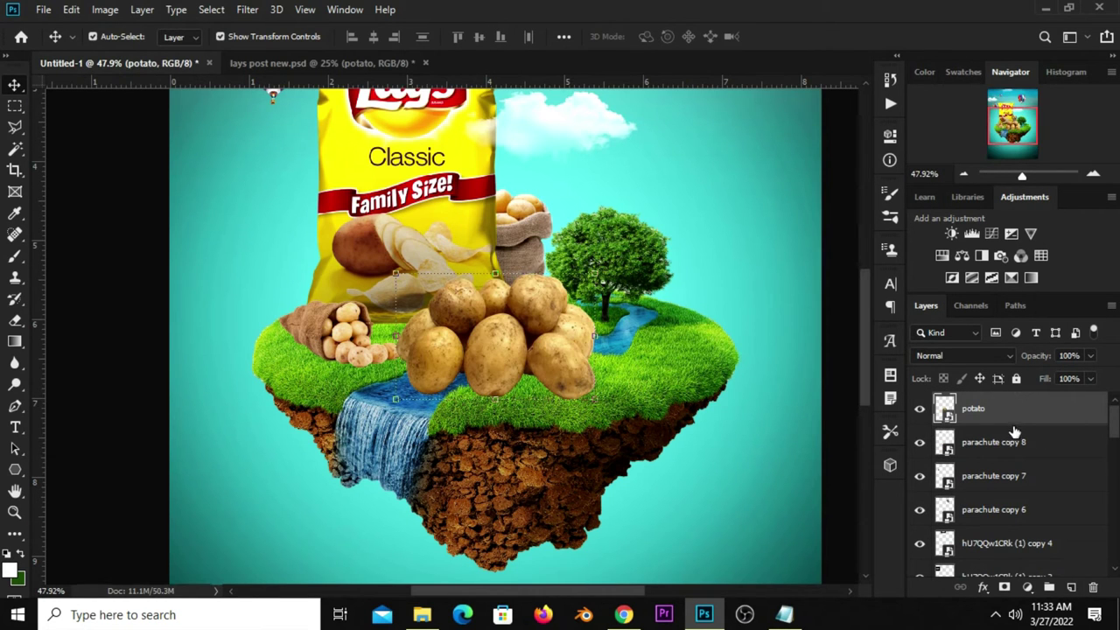
right_click(1011, 410)
left_click(853, 170)
key("ctrl+t")
left_click_drag(593, 274, 500, 334)
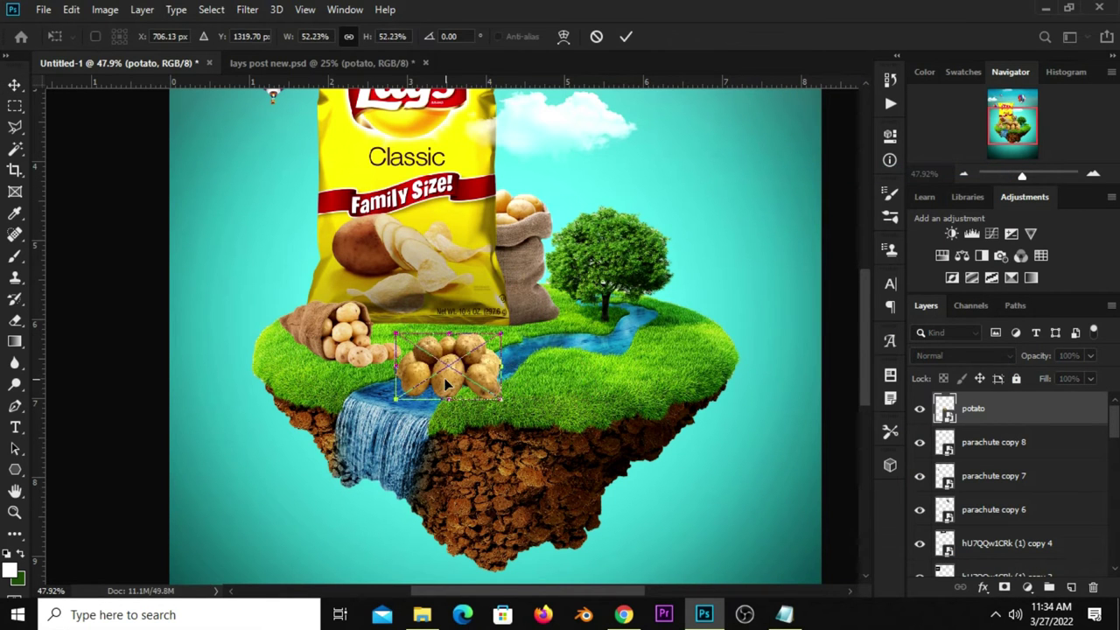
left_click_drag(446, 384, 576, 387)
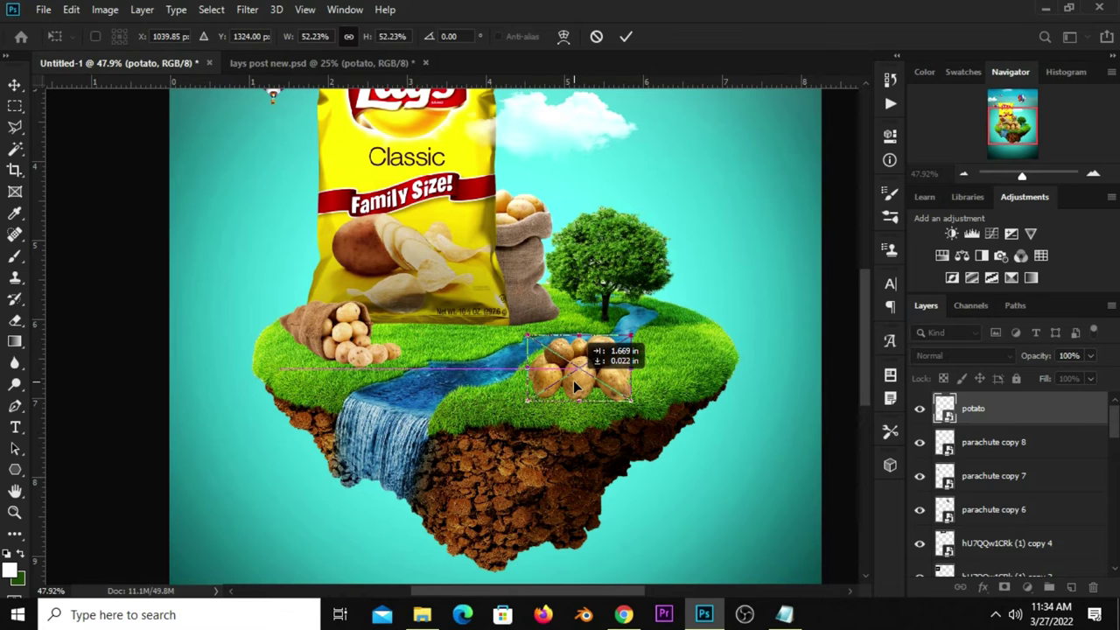
key("Return")
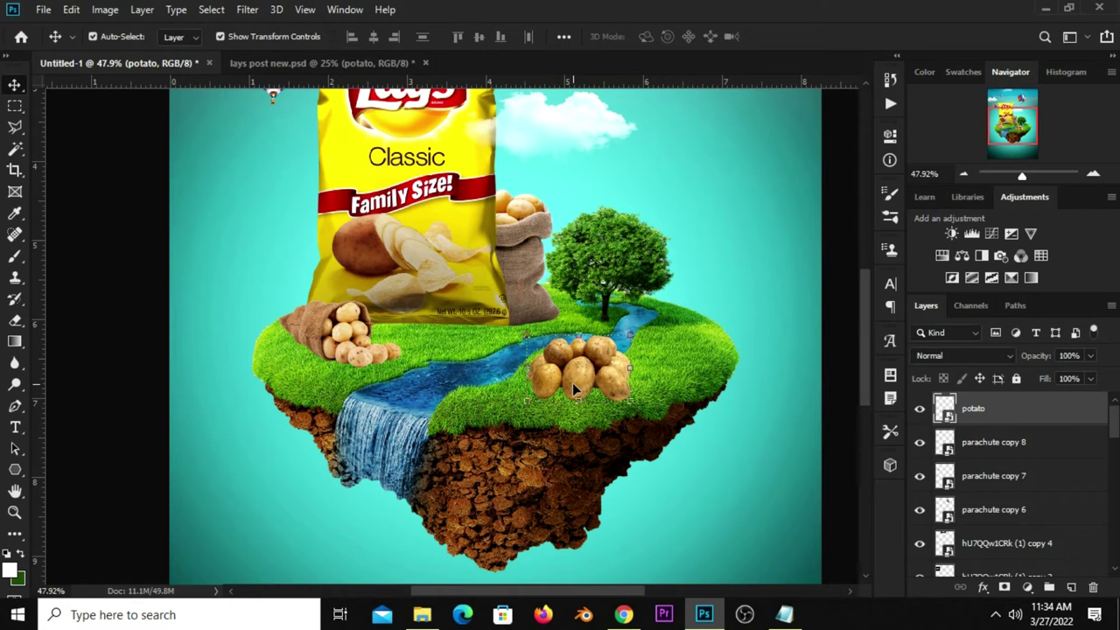
Shrink the potato pile further to about 48% and nudge it slightly down
key("ctrl+t")
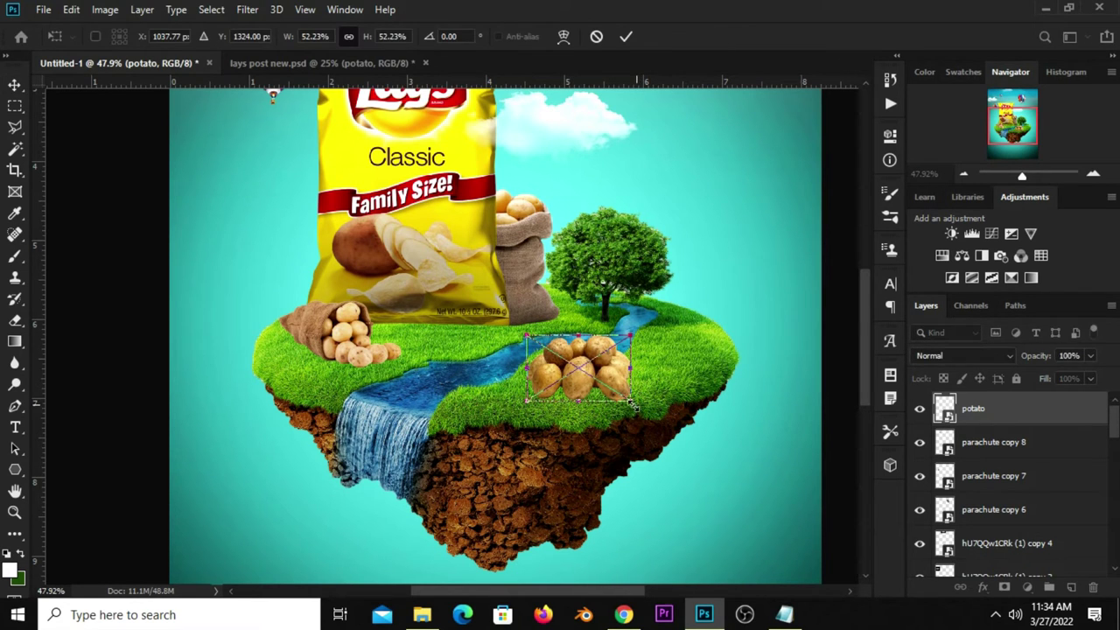
left_click_drag(627, 401, 620, 394)
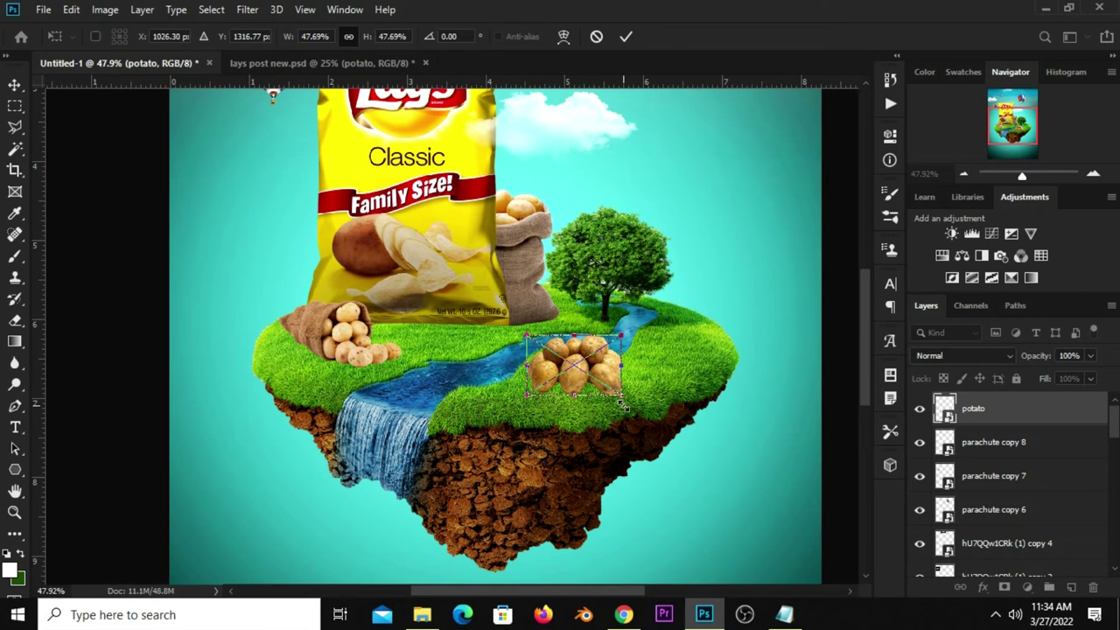
key("Return")
key("Down")
key("Down")
key("Down")
key("Down")
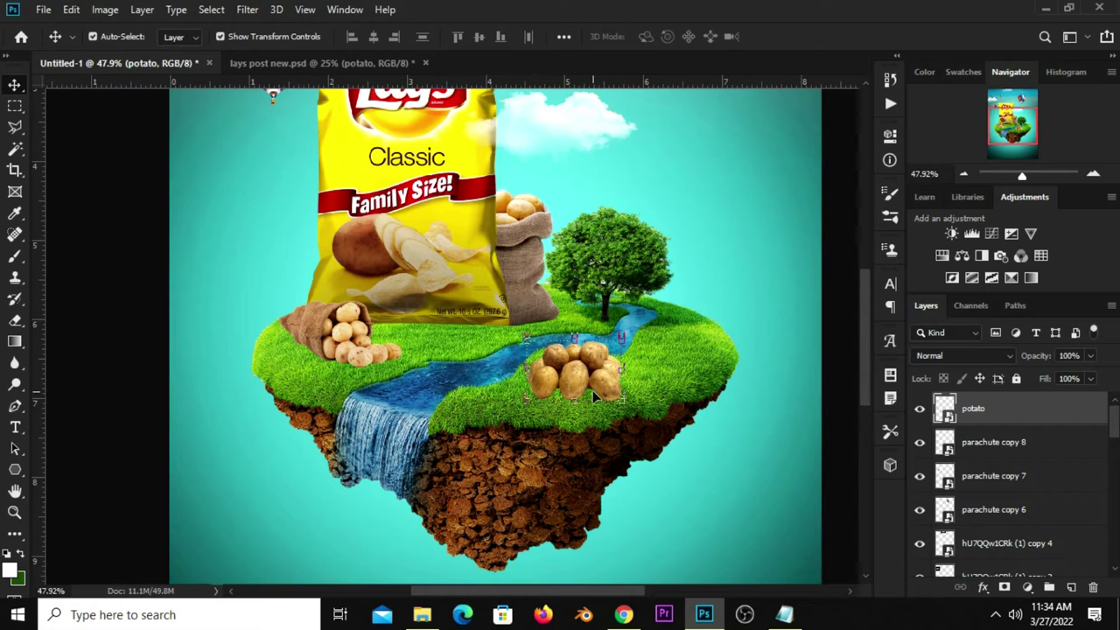
scroll(593, 390, "down", 2)
left_click(826, 374)
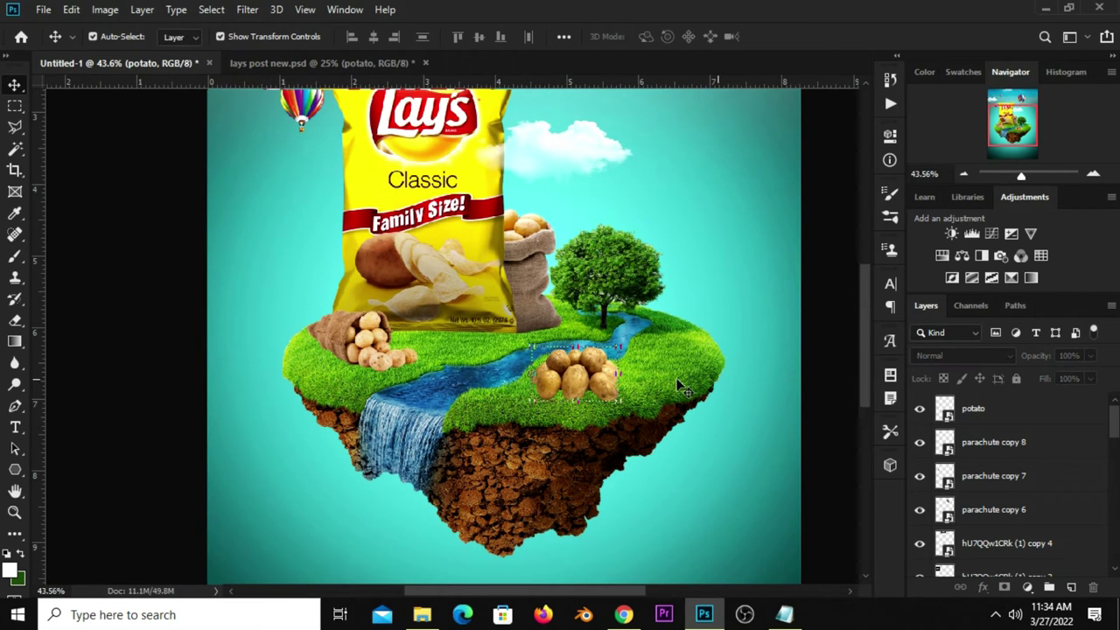
scroll(558, 381, "up", 2)
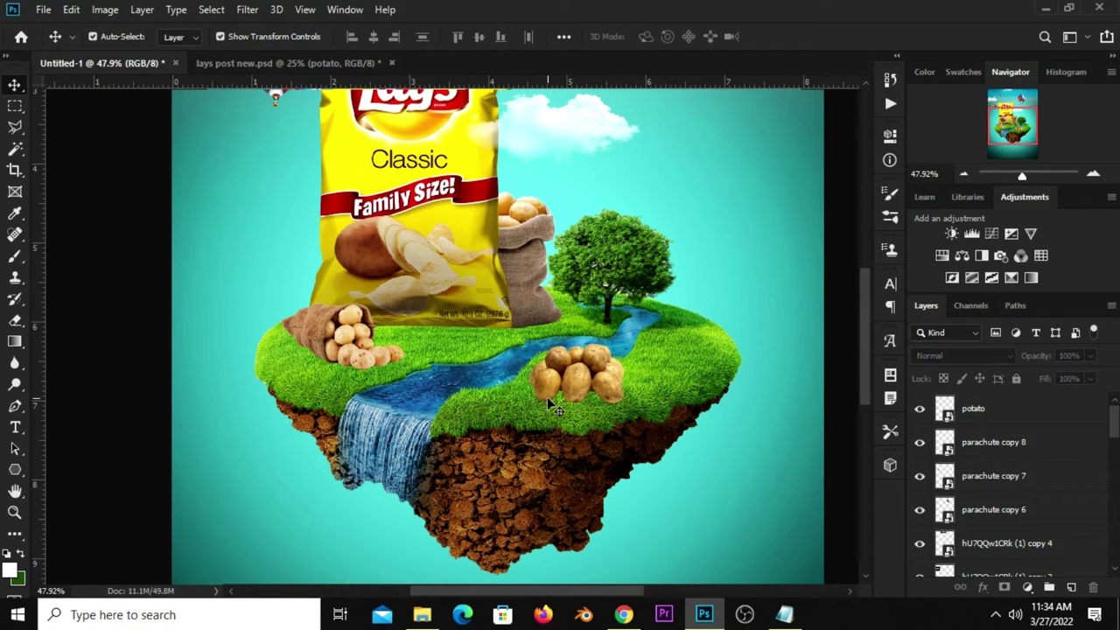
Add a new empty layer above the Levels 2 adjustment beneath potato 22
left_click(348, 355)
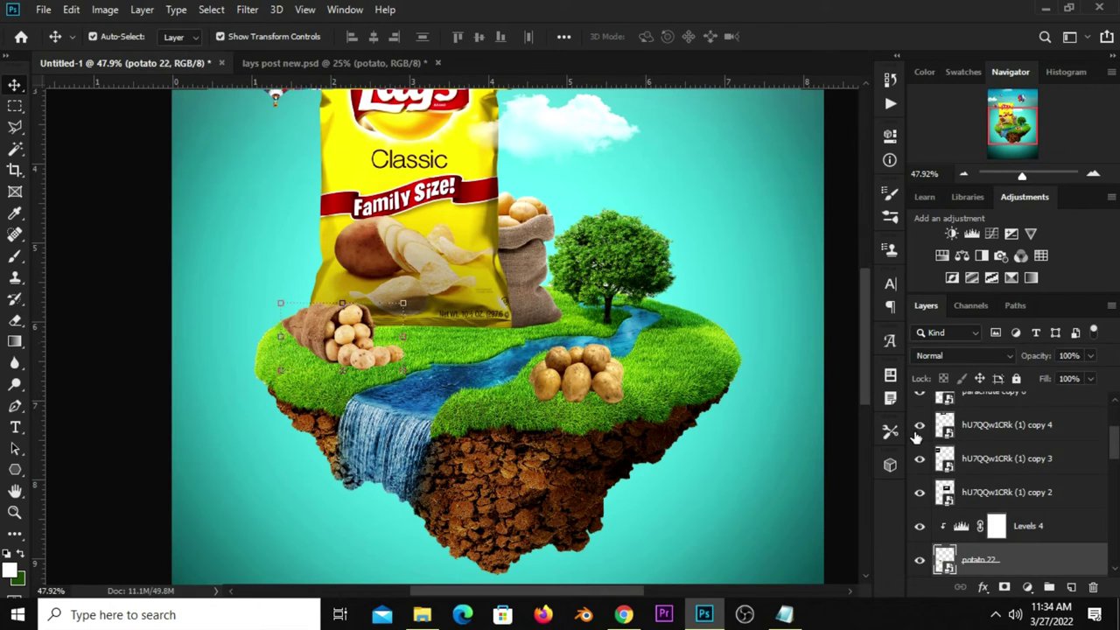
scroll(980, 539, "down", 2)
left_click(1007, 526)
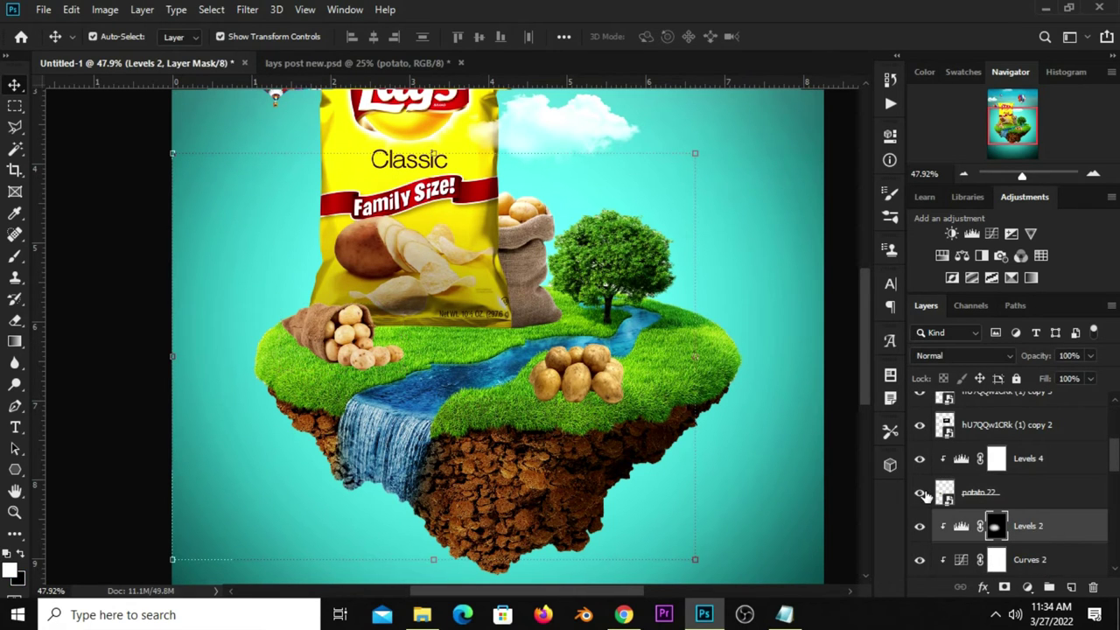
left_click(921, 494)
left_click(922, 494)
left_click(1020, 497)
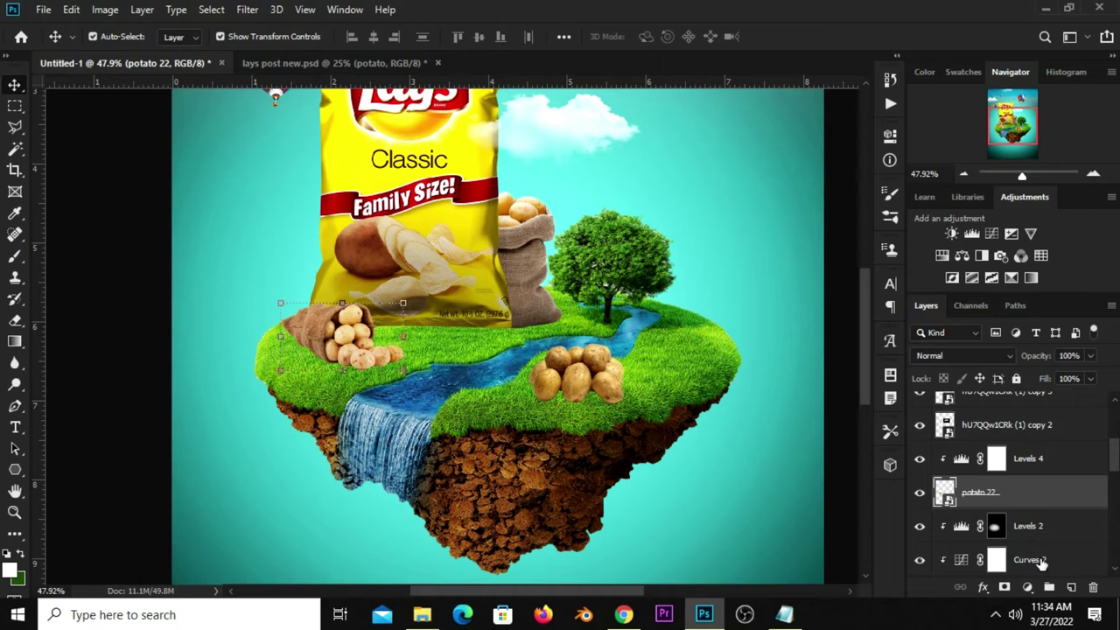
left_click(1038, 529)
left_click(1069, 585)
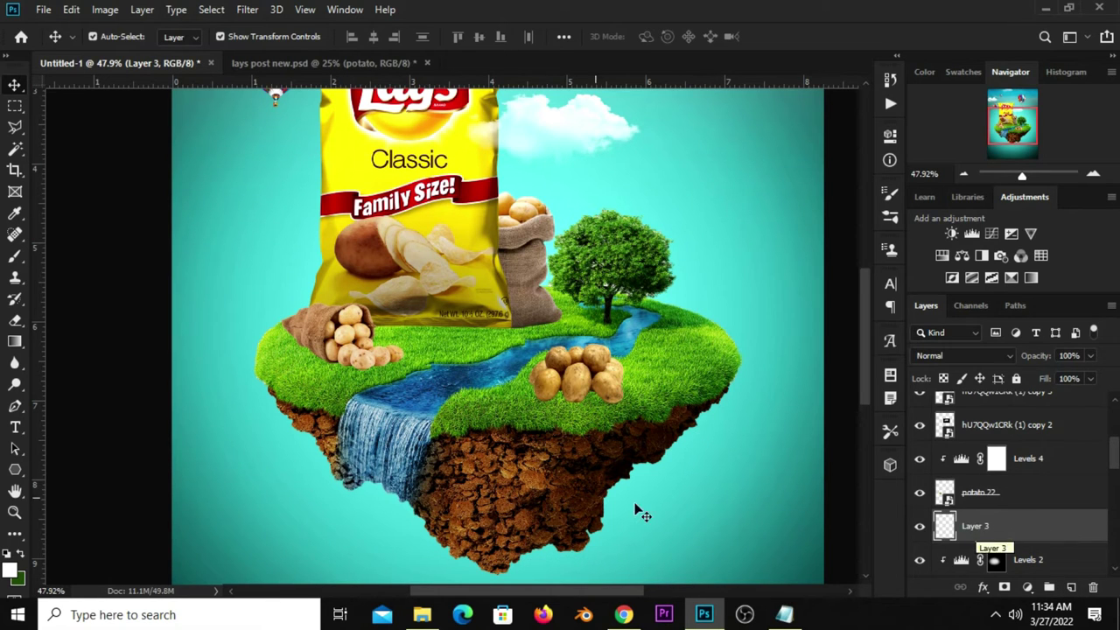
Set a black brush with 14% roundness at 200 px and paint a shadow under the spilled potatoes
left_click(15, 256)
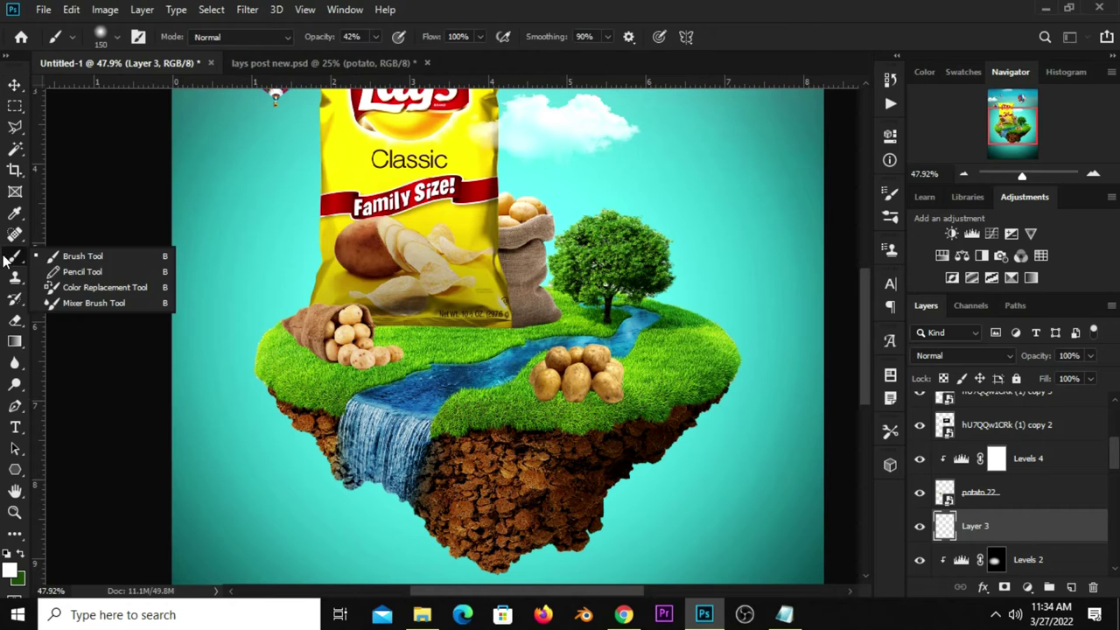
left_click(81, 253)
scroll(166, 474, "up", 2)
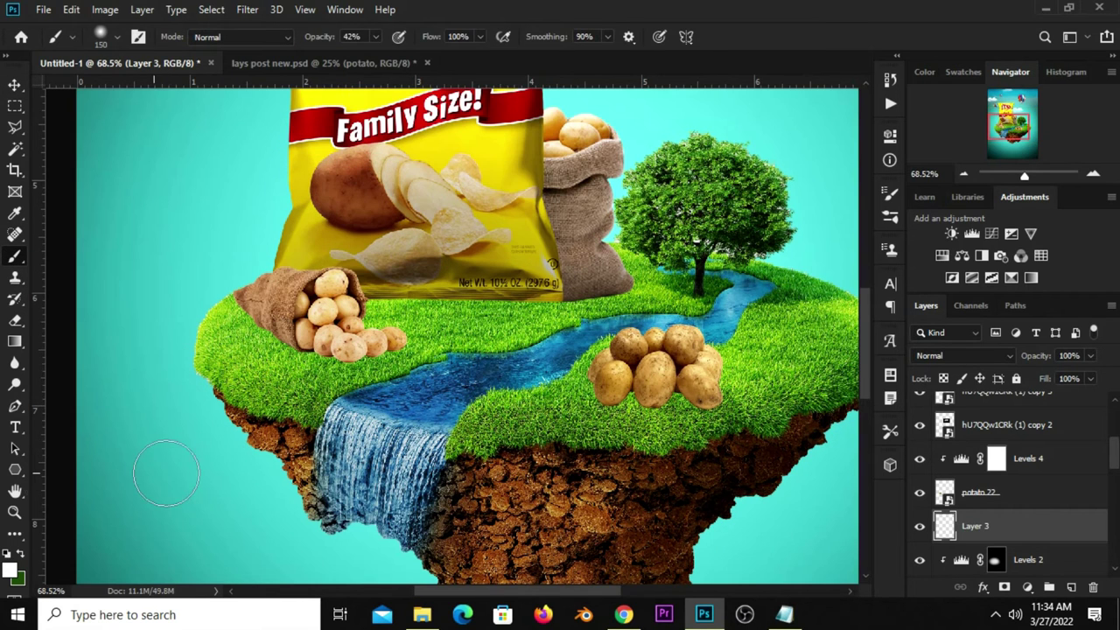
left_click(9, 552)
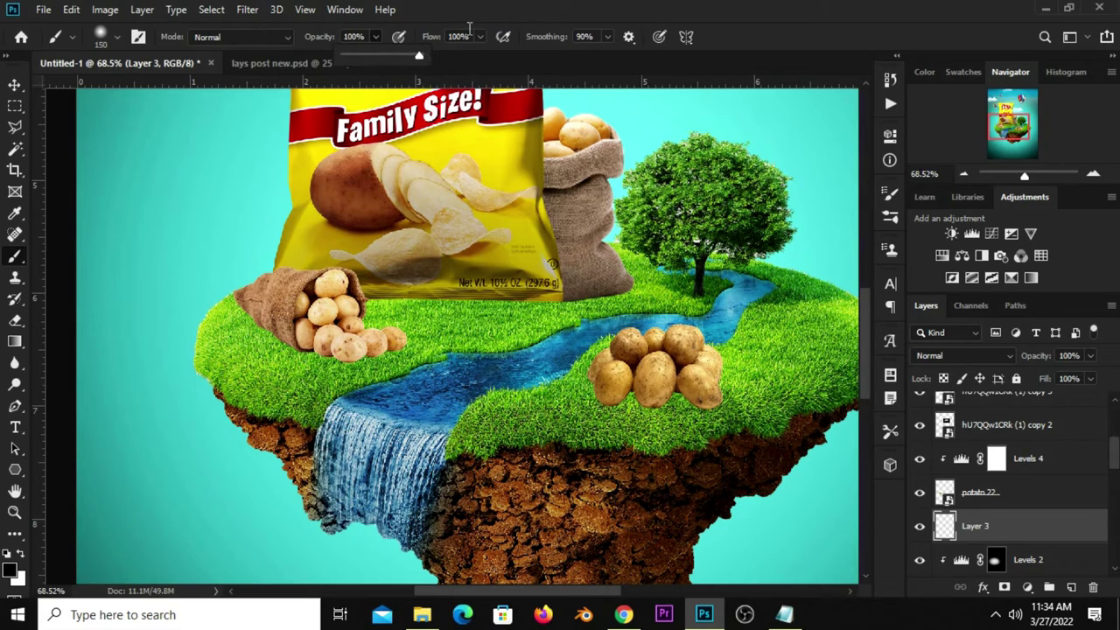
scroll(317, 328, "up", 3, "alt")
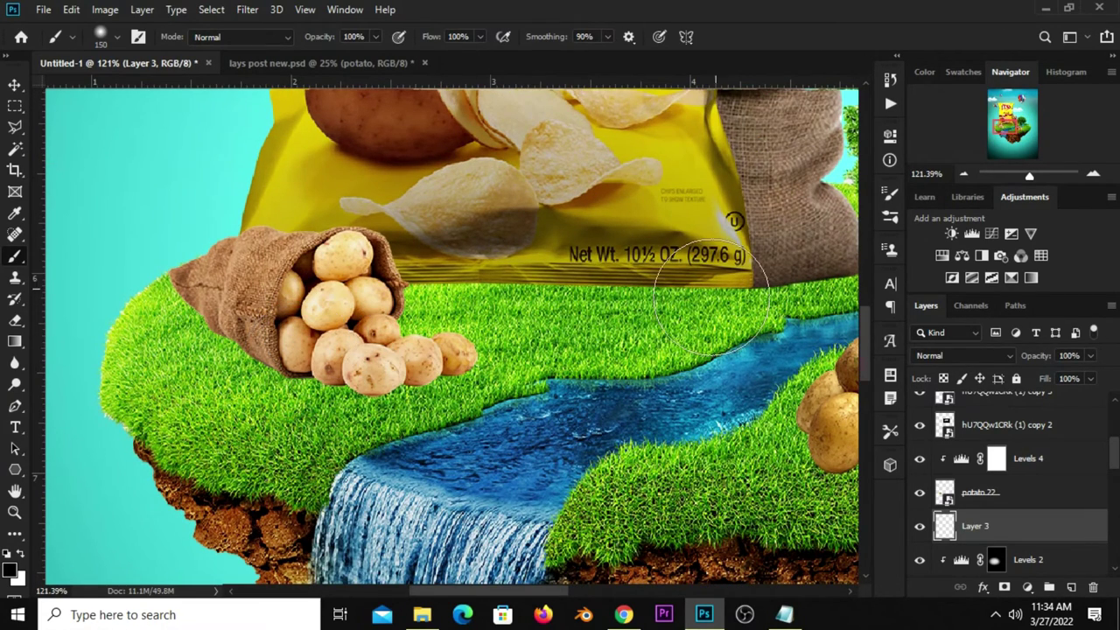
left_click(891, 194)
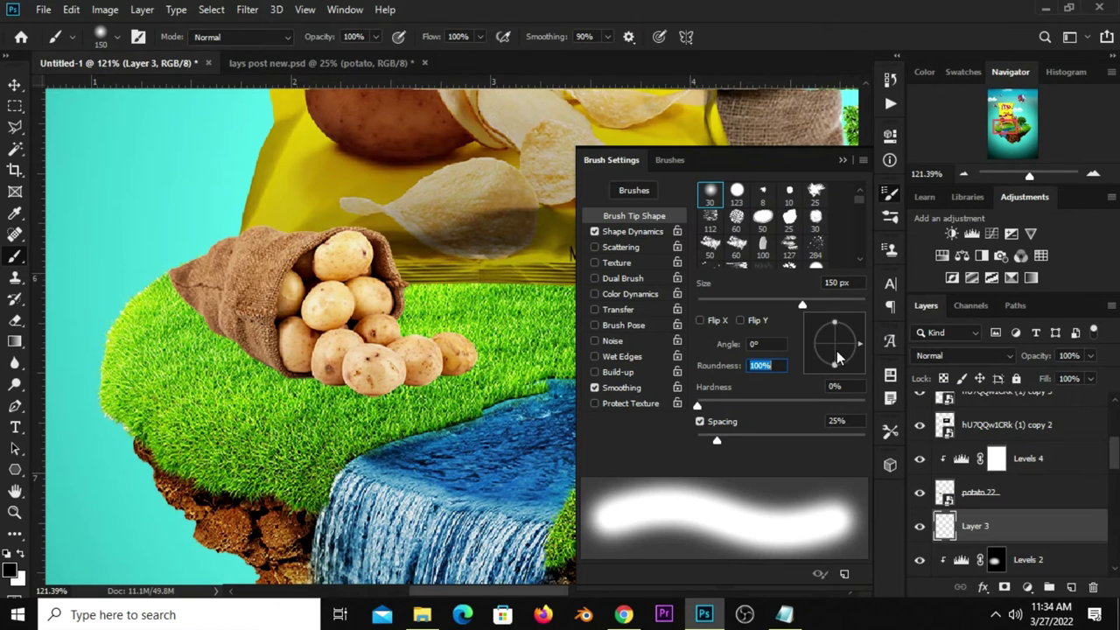
left_click_drag(831, 365, 836, 348)
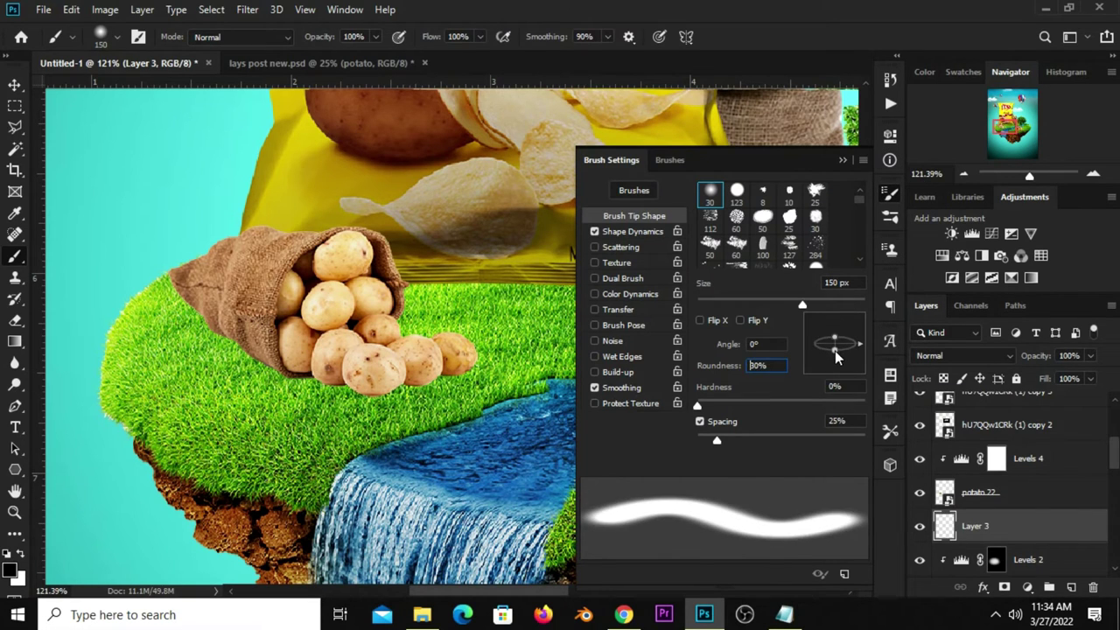
left_click(843, 160)
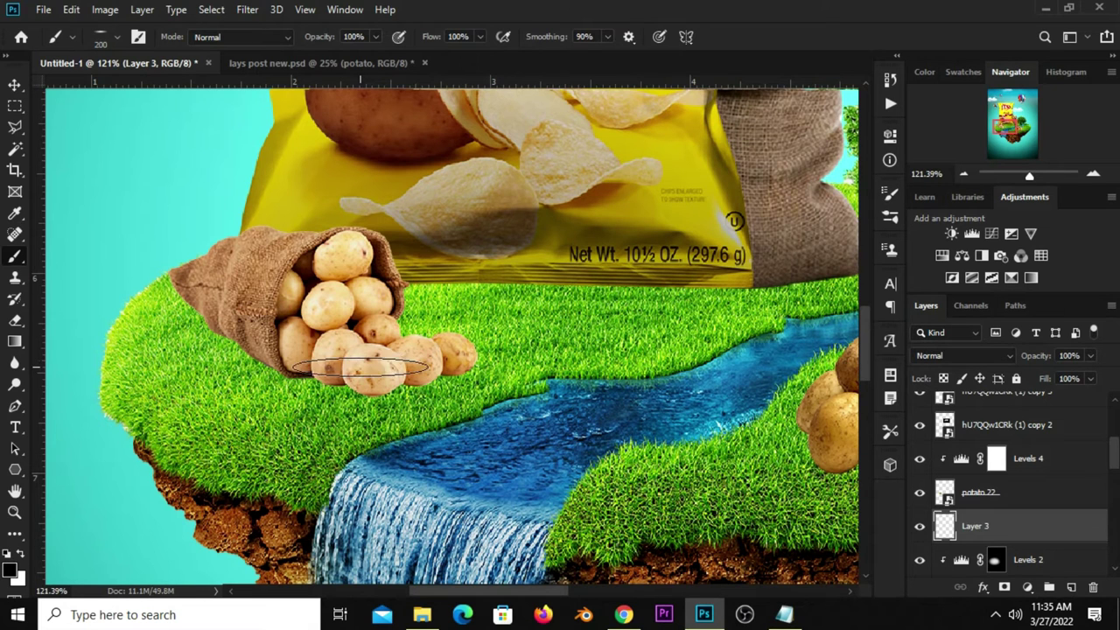
key("bracketright")
key("bracketright")
left_click_drag(389, 391, 357, 391)
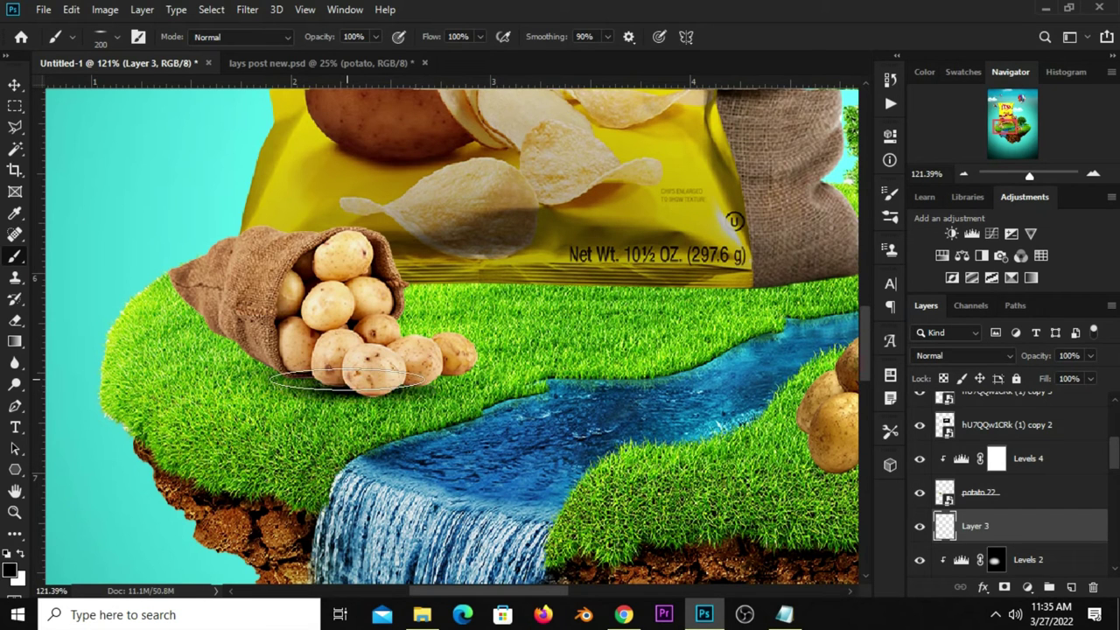
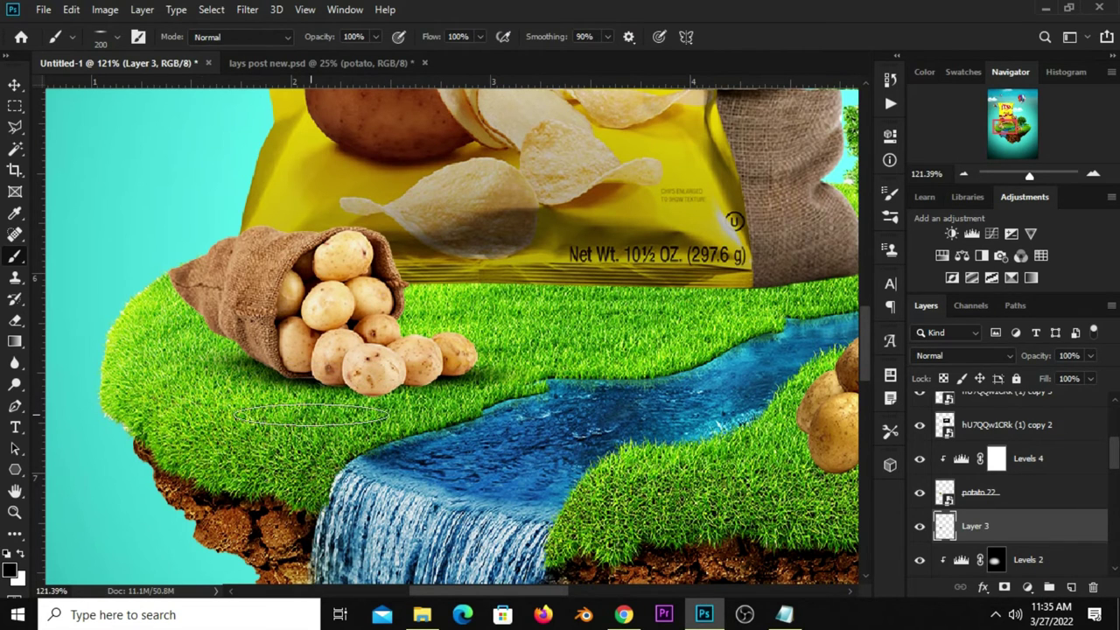
Toggle the potato sack and its shadow off and on to compare them
scroll(298, 407, "down", 3)
left_click(14, 85)
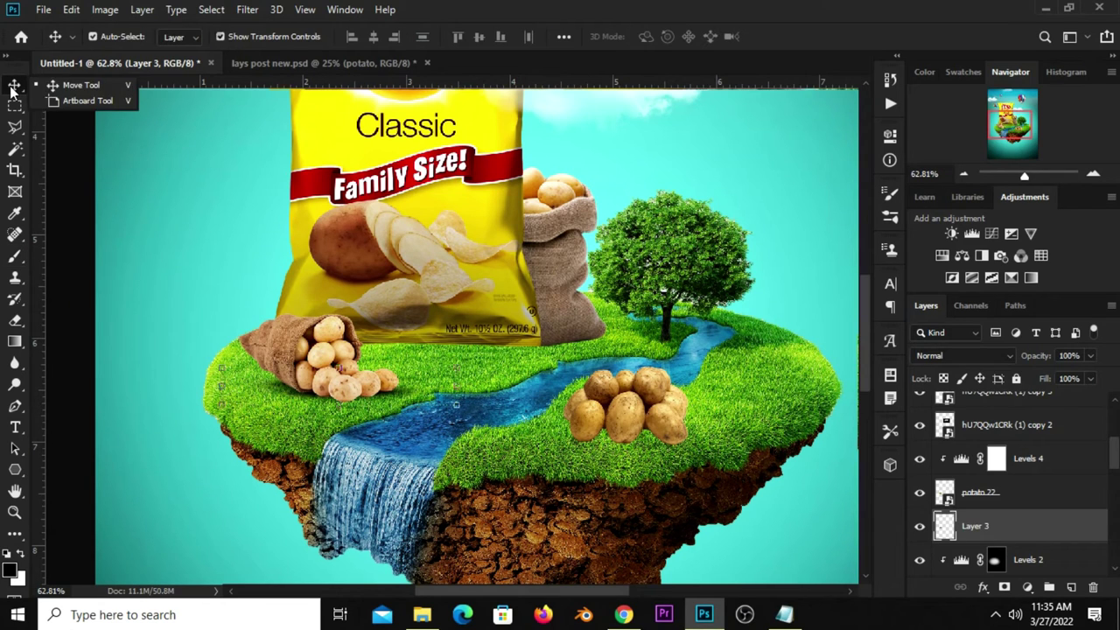
left_click(919, 525)
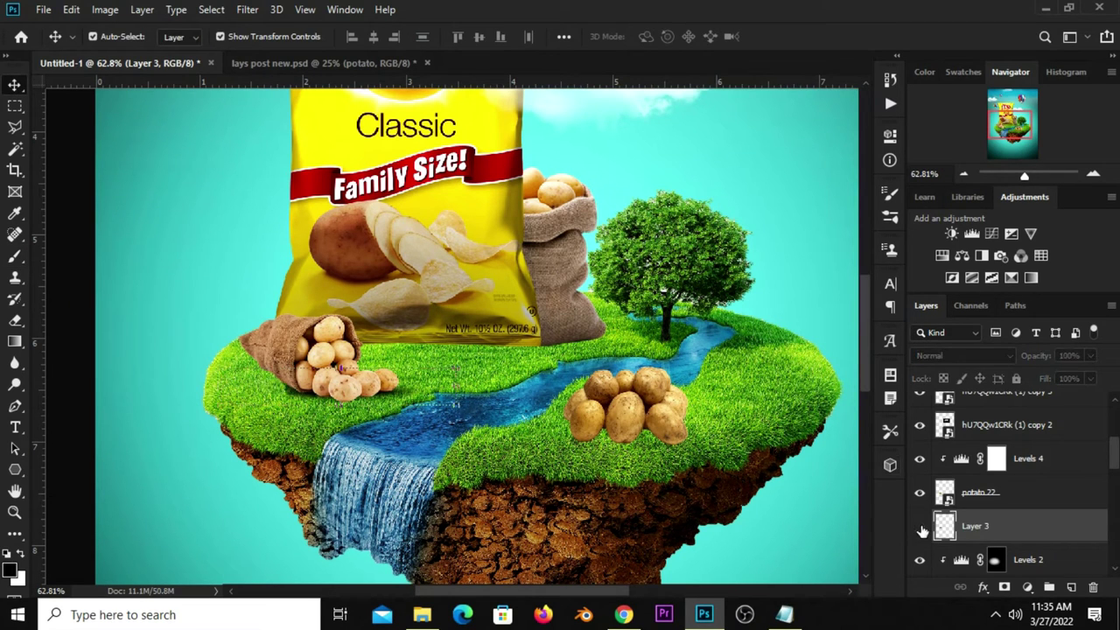
left_click(920, 526)
left_click(559, 272)
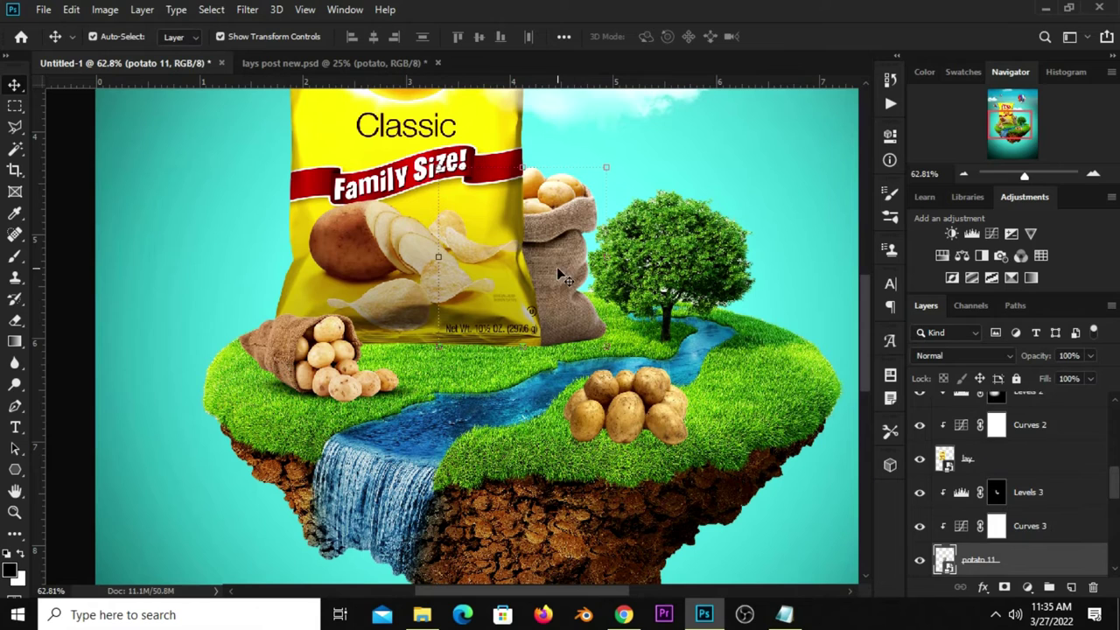
scroll(976, 540, "down", 2)
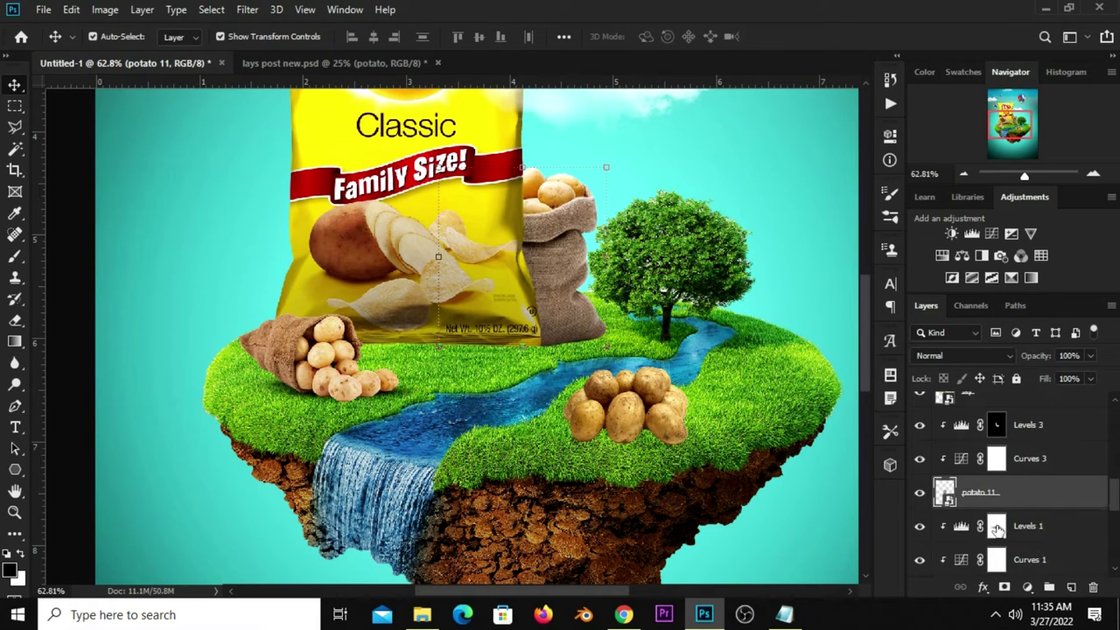
left_click(919, 492)
scroll(1033, 542, "down", 1)
Add an empty Layer 4 above Levels 1, ready for painting with the Brush
left_click(1043, 503)
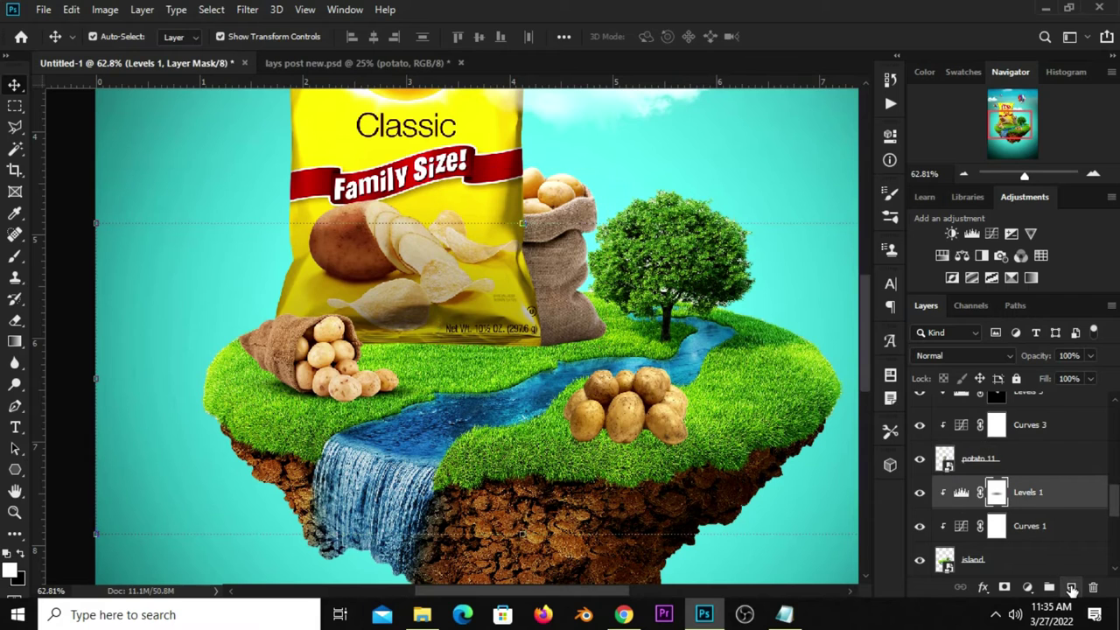
left_click(1071, 587)
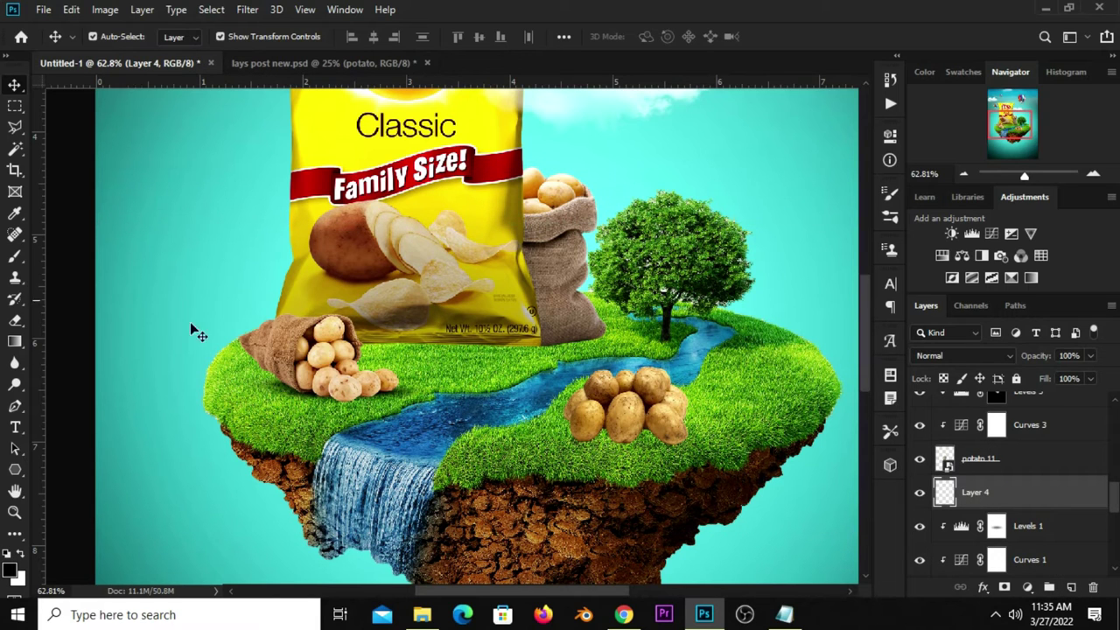
left_click(15, 255)
left_click(83, 253)
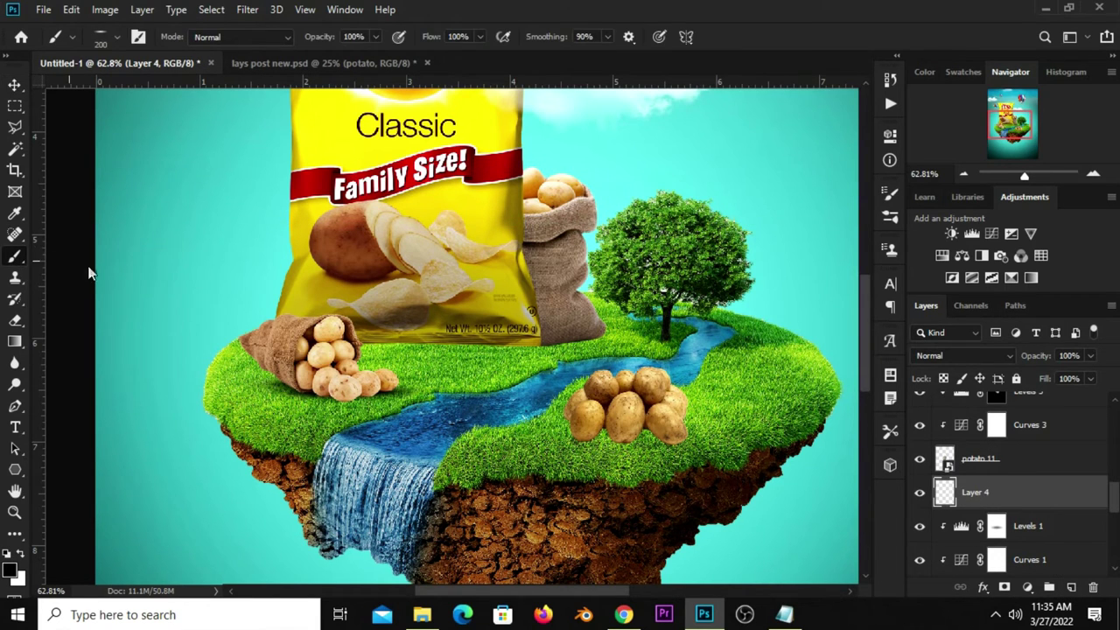
scroll(616, 344, "up", 2)
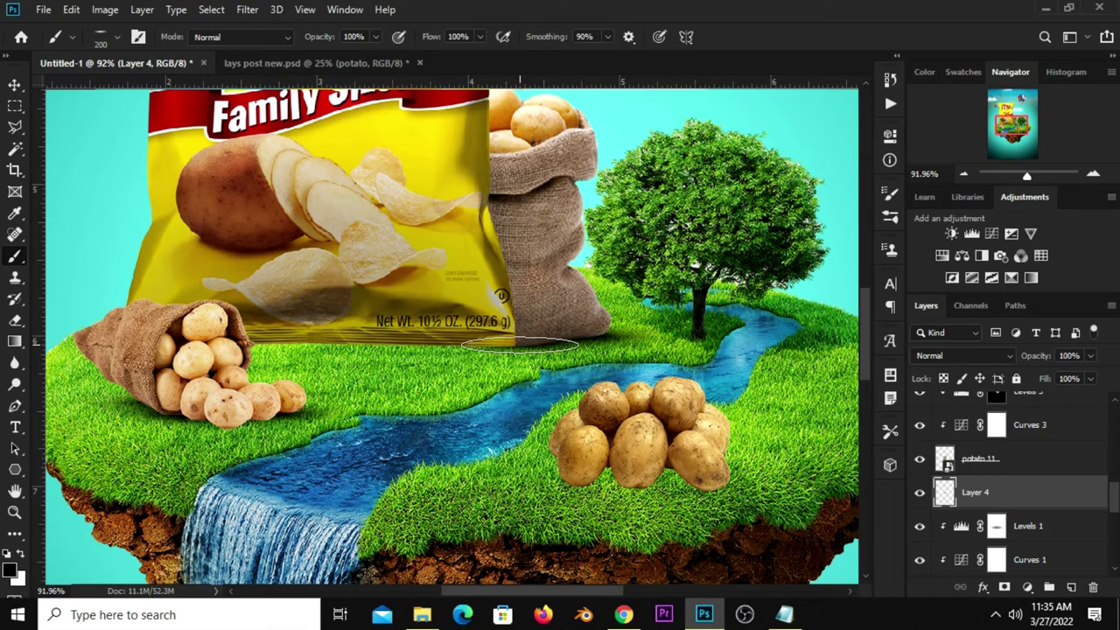
left_click(1092, 356)
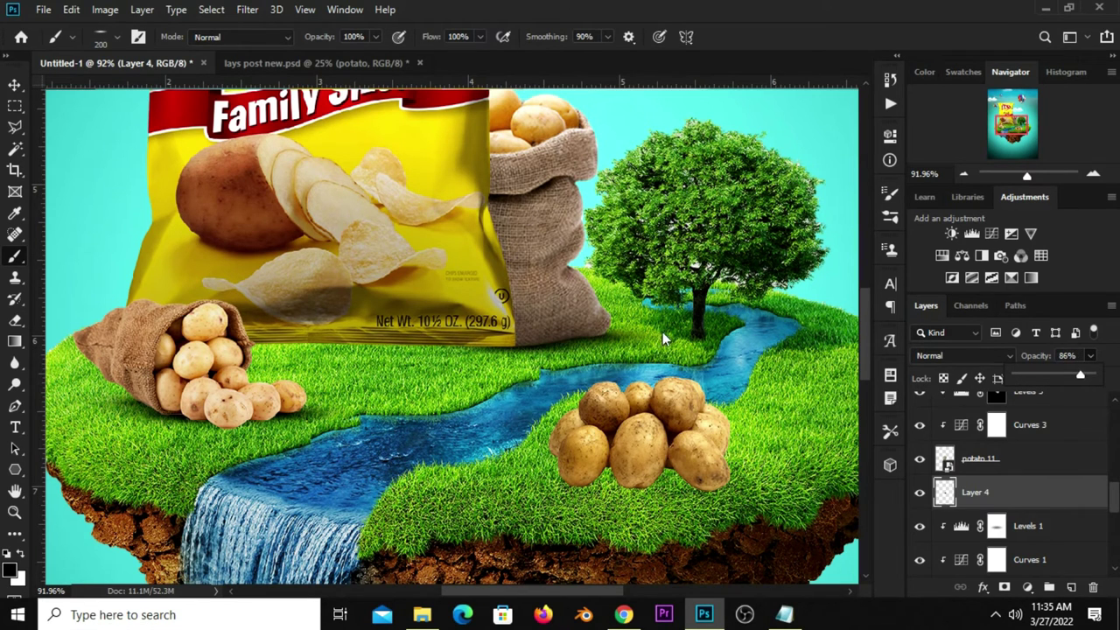
left_click(15, 85)
Toggle Levels 2 and the lay chip-bag layer off and on to compare
left_click(95, 220)
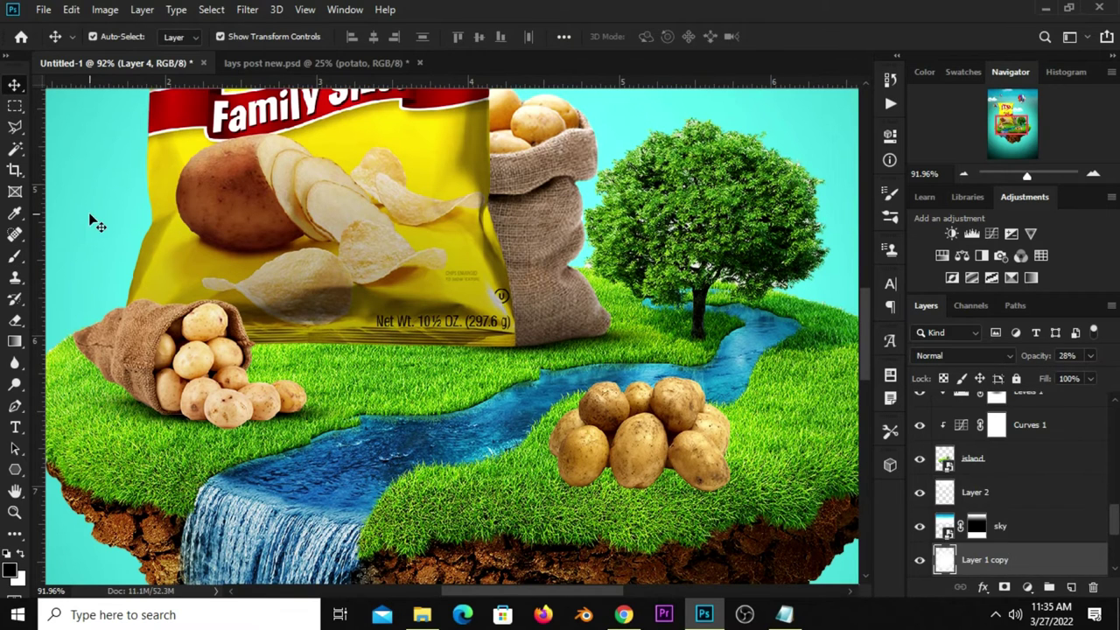
left_click(390, 220)
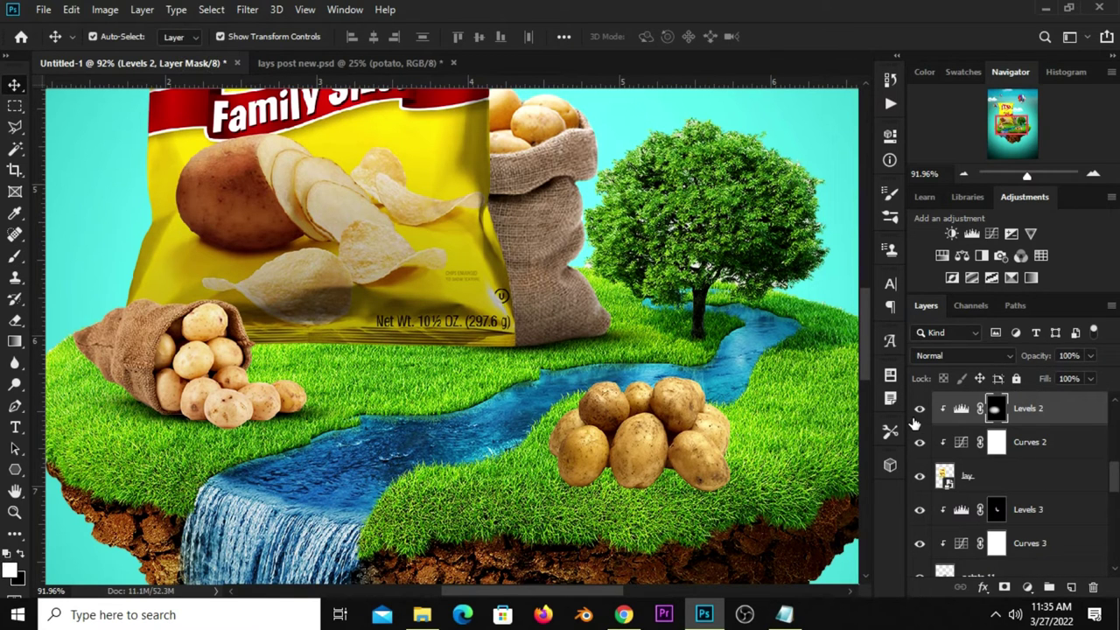
left_click(919, 409)
scroll(489, 394, "down", 2)
left_click(942, 479)
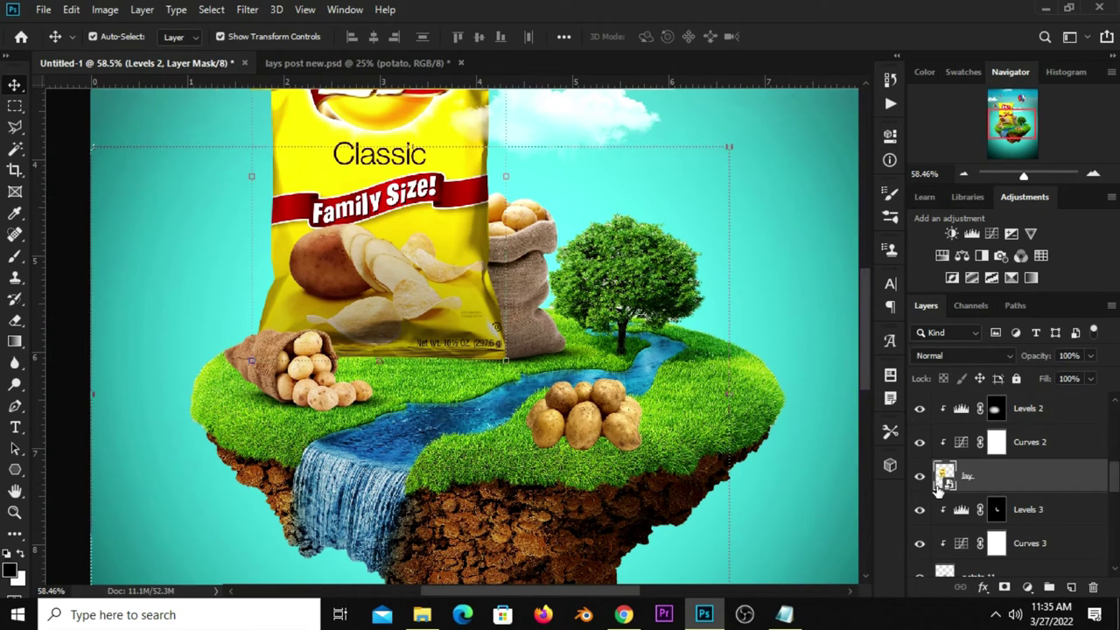
left_click(917, 478)
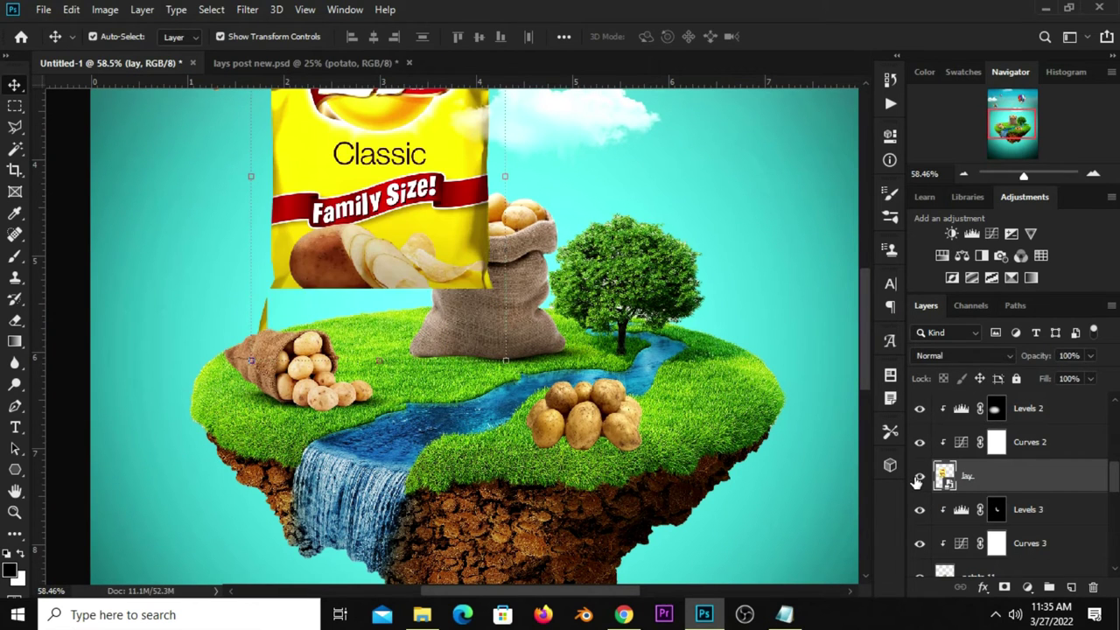
Add a new layer above Levels 3 and brush a dark shadow under the chip bag
left_click(1049, 518)
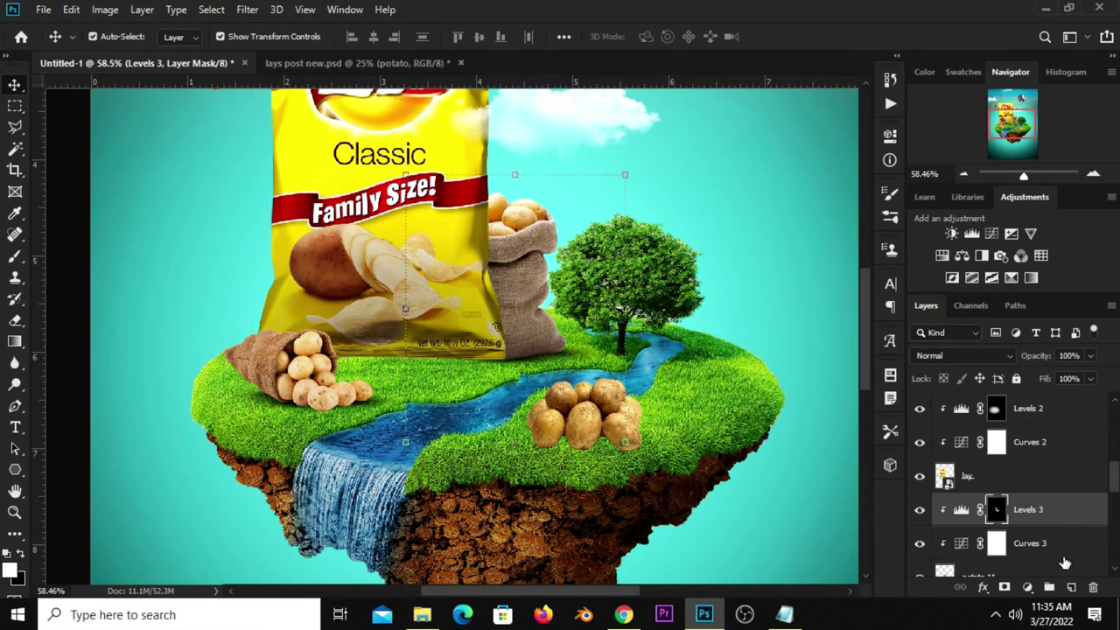
left_click(1070, 590)
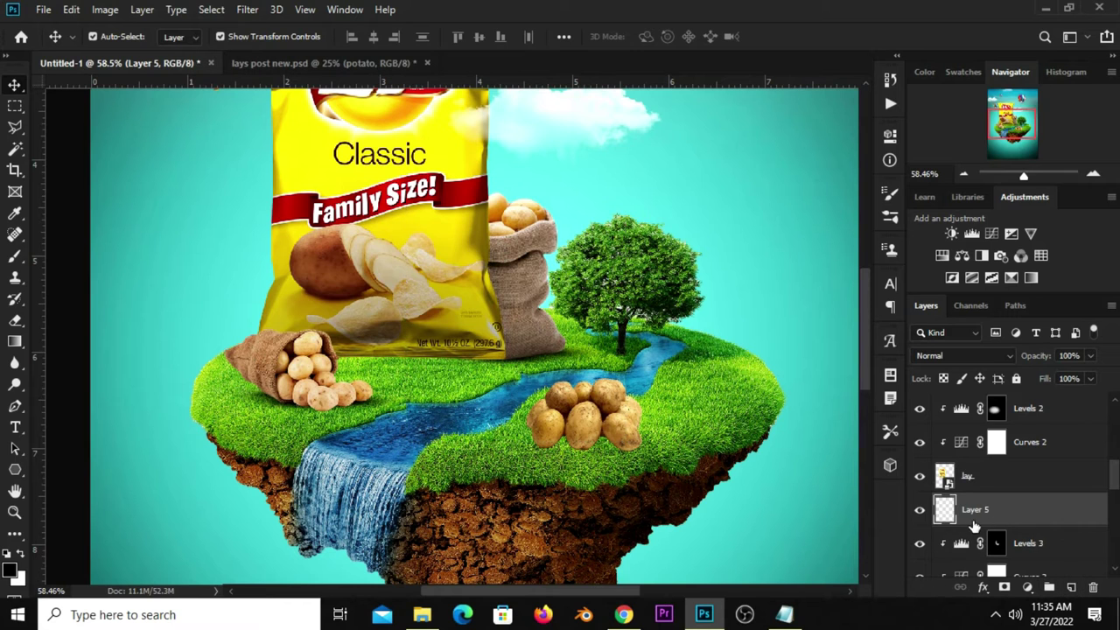
right_click(14, 256)
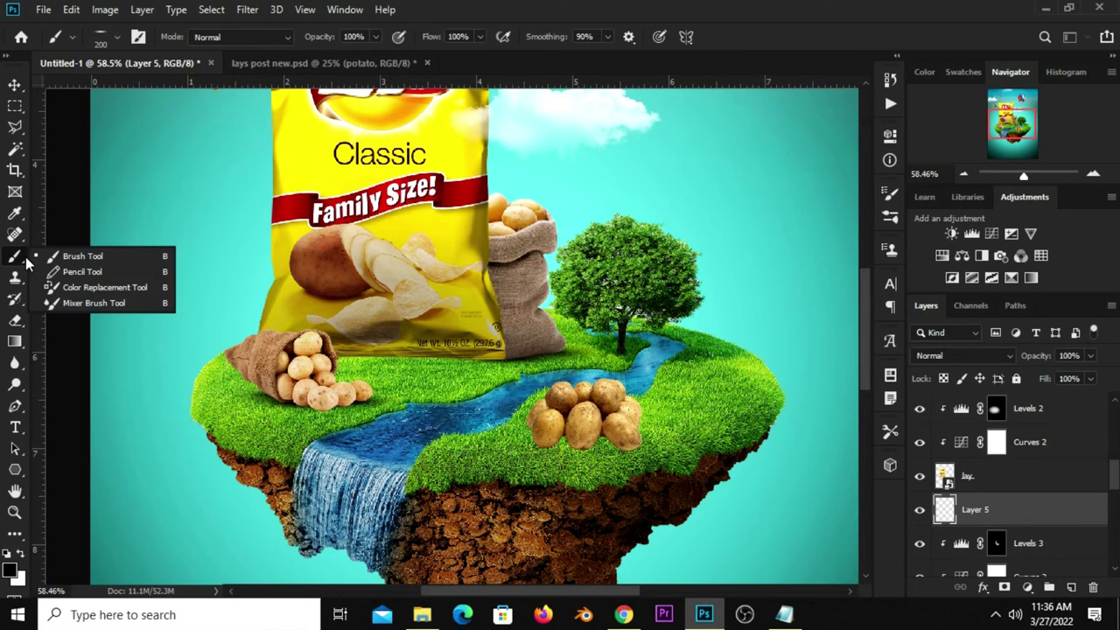
left_click(79, 255)
scroll(308, 343, "up", 2)
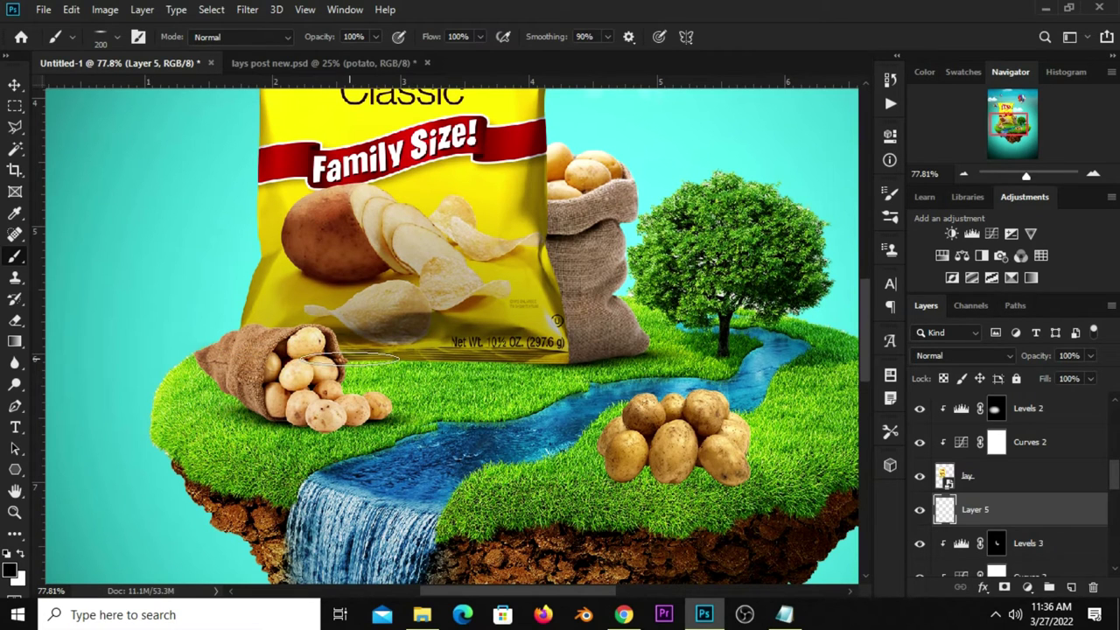
mouse_move(341, 359)
left_mouse_down()
mouse_move(535, 363)
mouse_move(328, 364)
left_mouse_up()
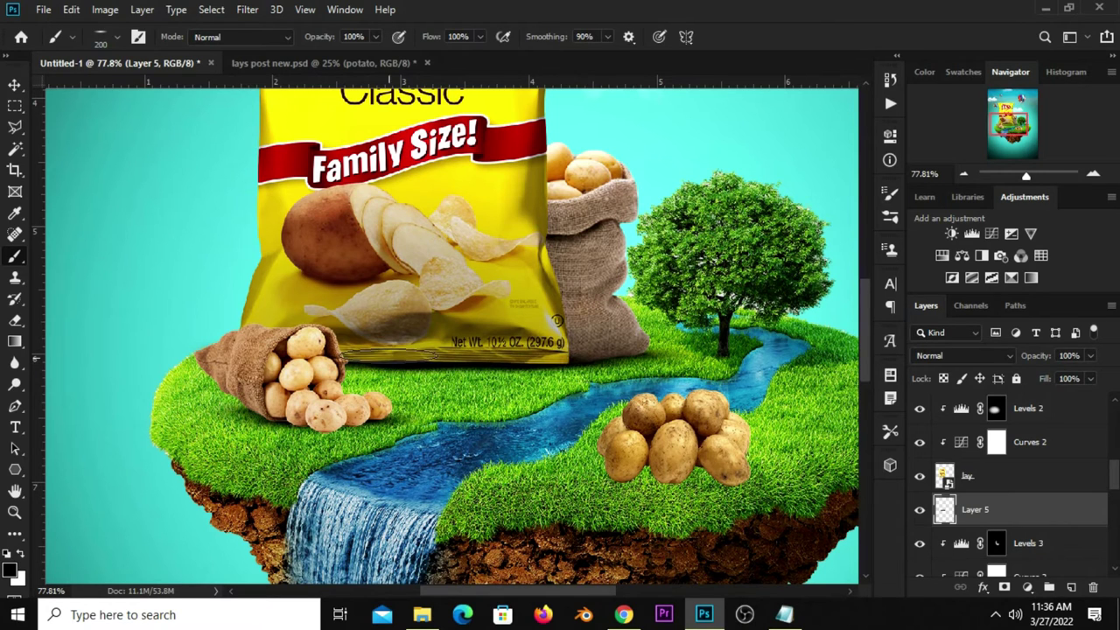
Lower Layer 5 to 82% opacity and set the brush roundness to 100%
left_click(1089, 357)
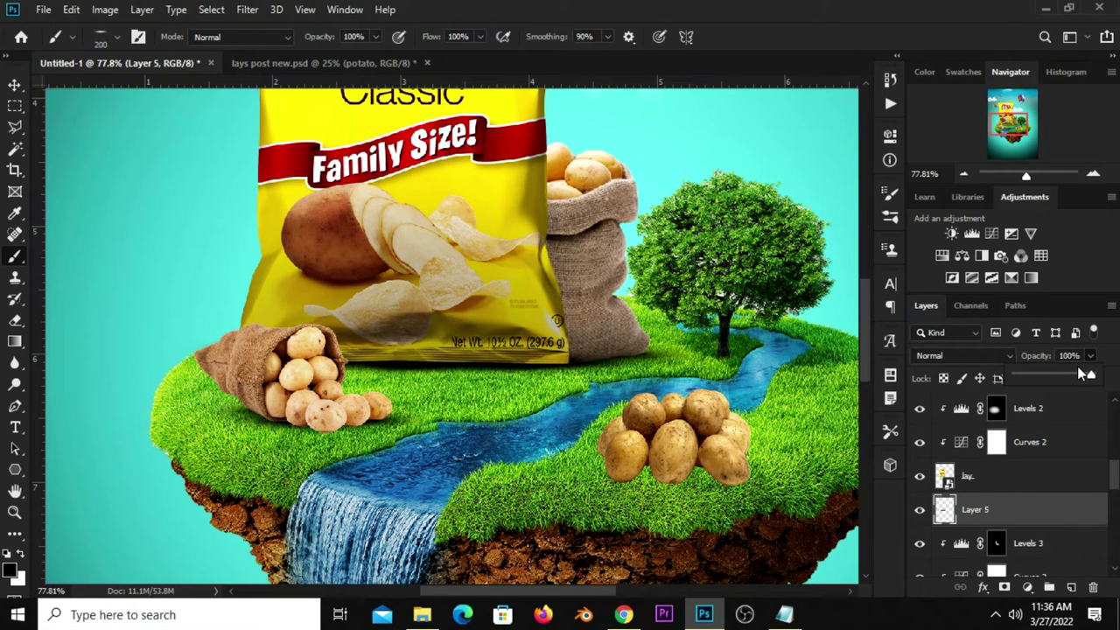
left_click_drag(1088, 374, 1077, 376)
left_click(889, 194)
type("100")
key("Return")
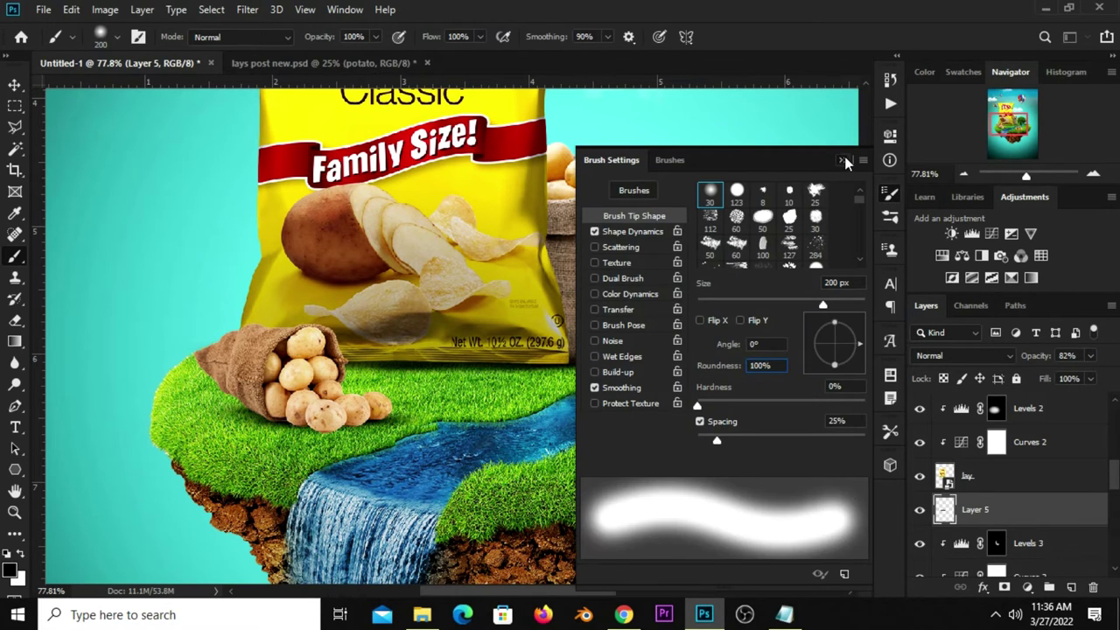
left_click(842, 160)
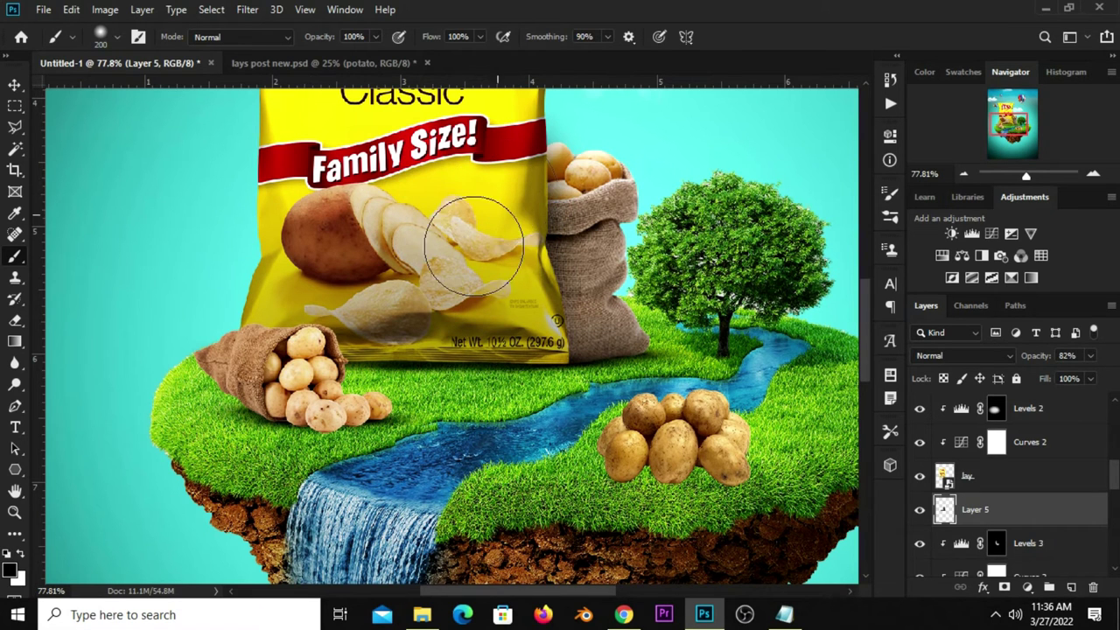
scroll(474, 246, "down", 2)
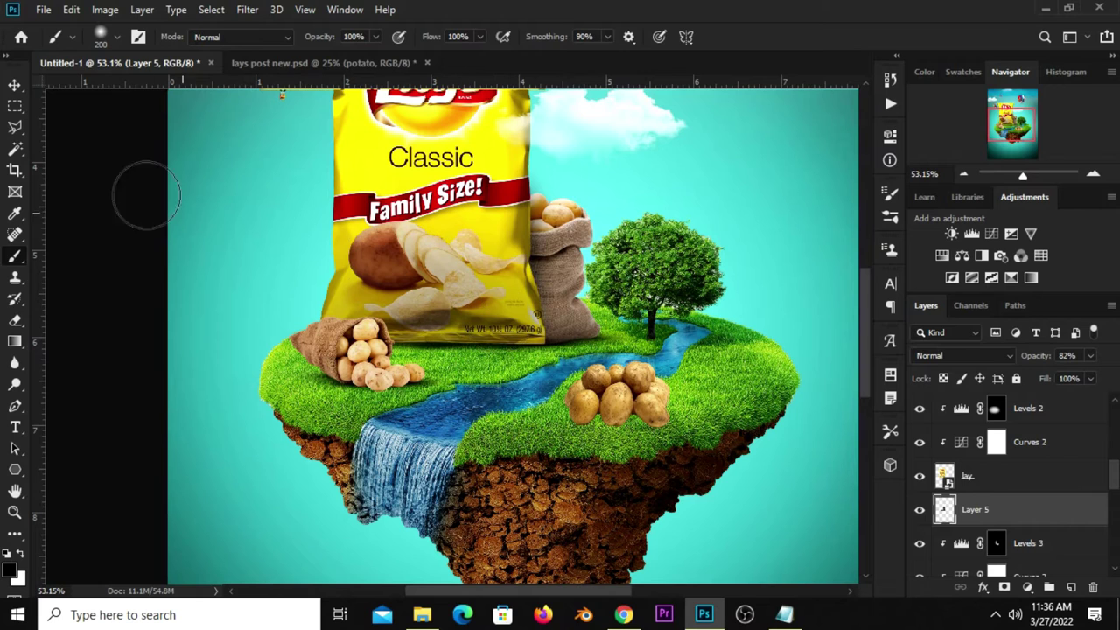
left_click(13, 85)
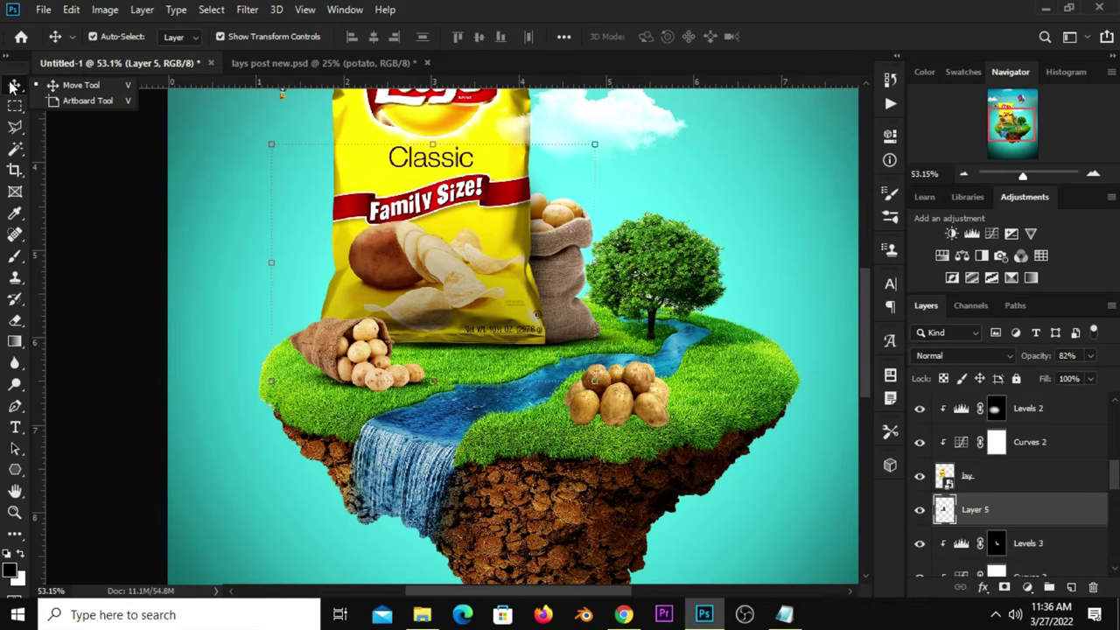
Add a new Layer 6 above parachute copy 8 and pick the Brush
left_click(105, 288)
left_click(636, 415)
left_click(920, 411)
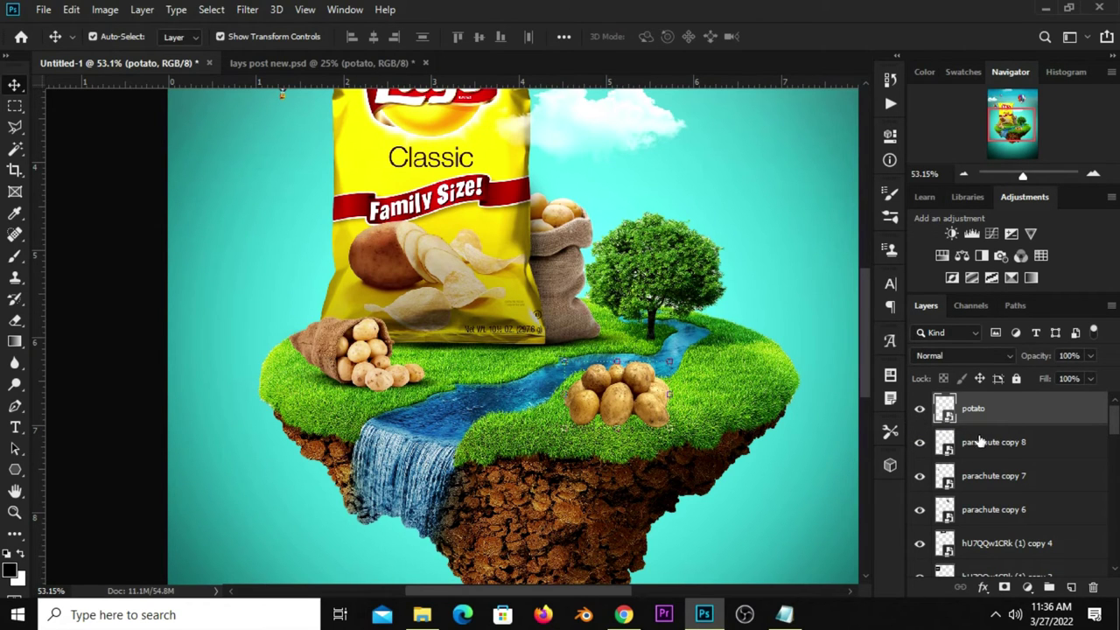
left_click(1004, 444)
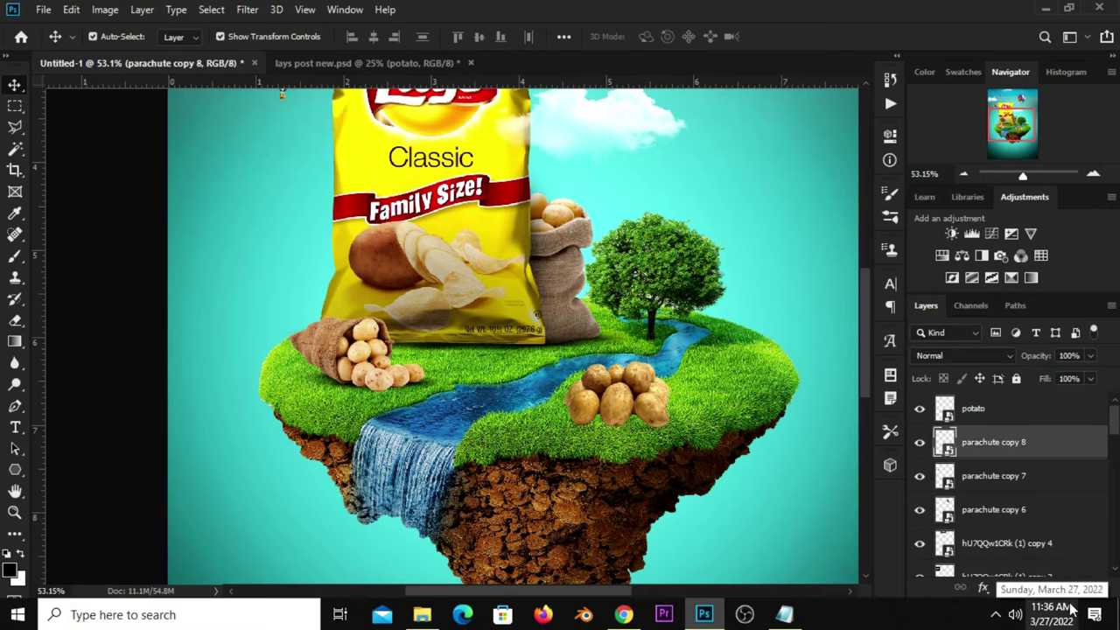
left_click(1071, 587)
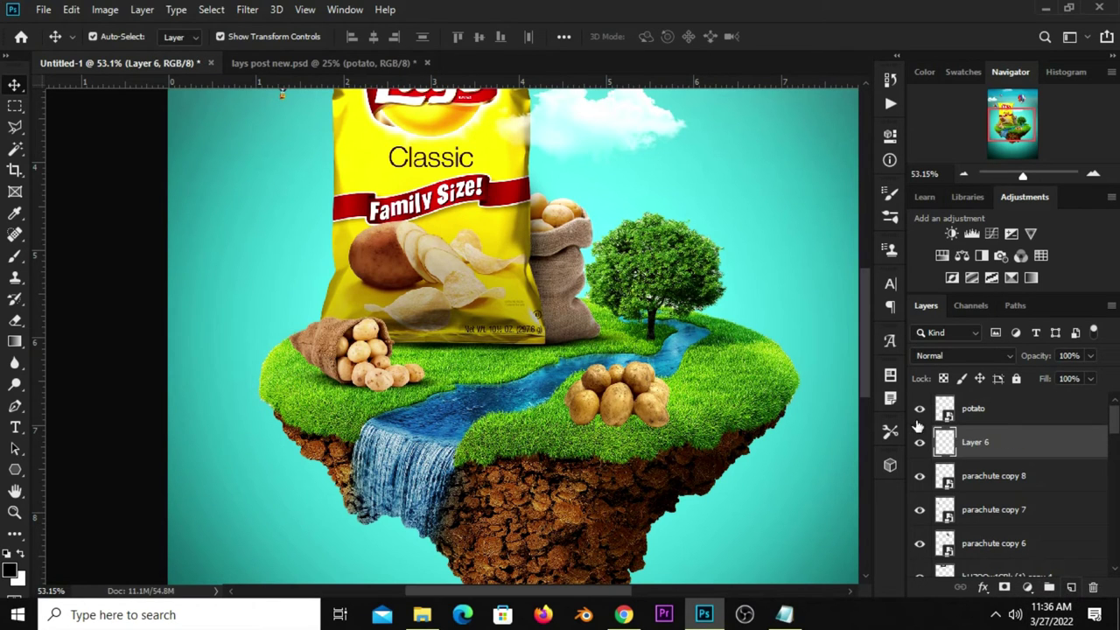
right_click(15, 255)
left_click(87, 254)
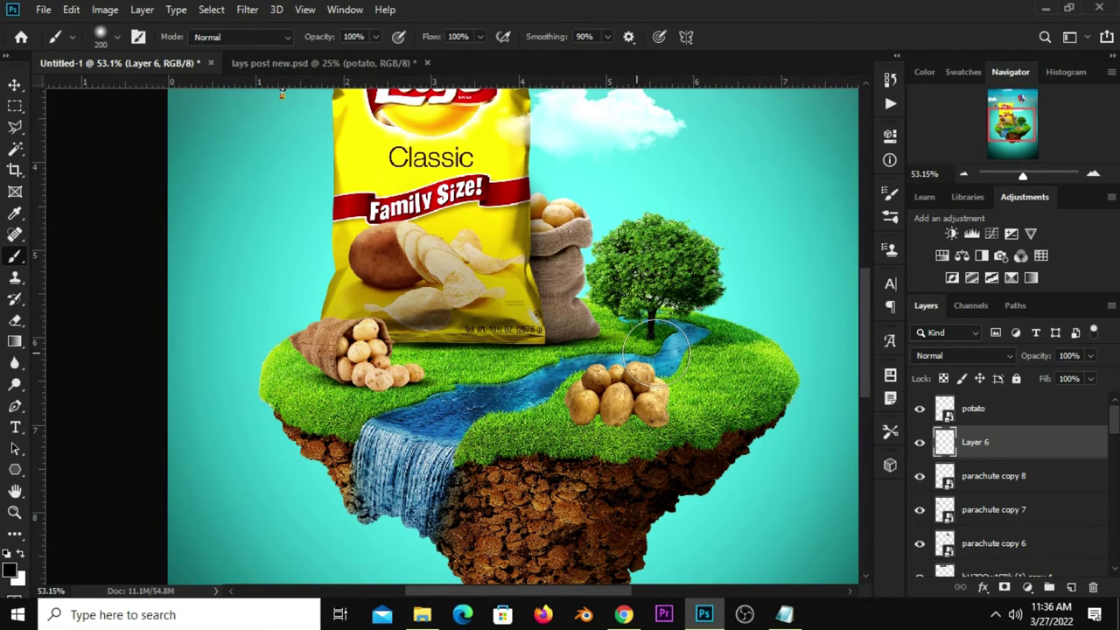
Paint a flat 5%-roundness shadow beneath the potato pile and set Layer 6 to 84% opacity
left_click(890, 196)
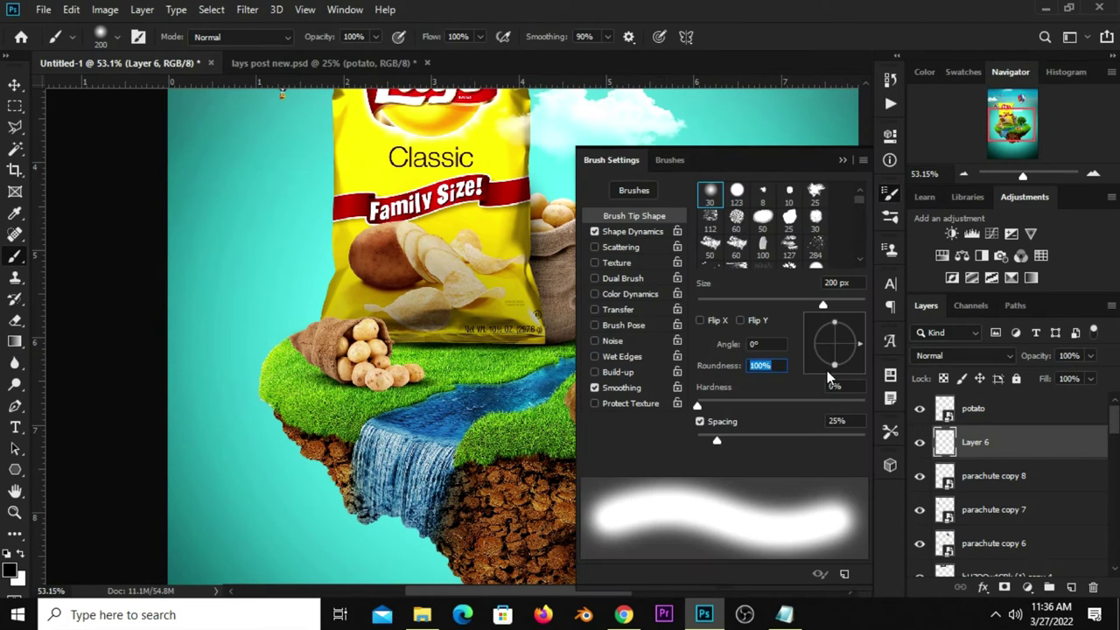
left_click_drag(833, 364, 834, 347)
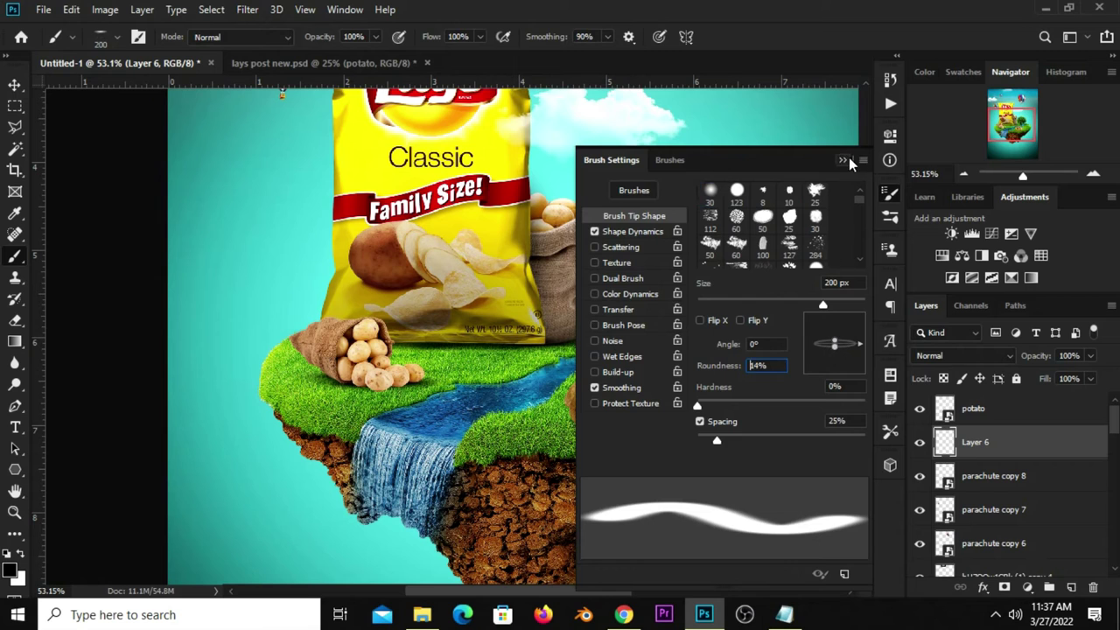
left_click(846, 160)
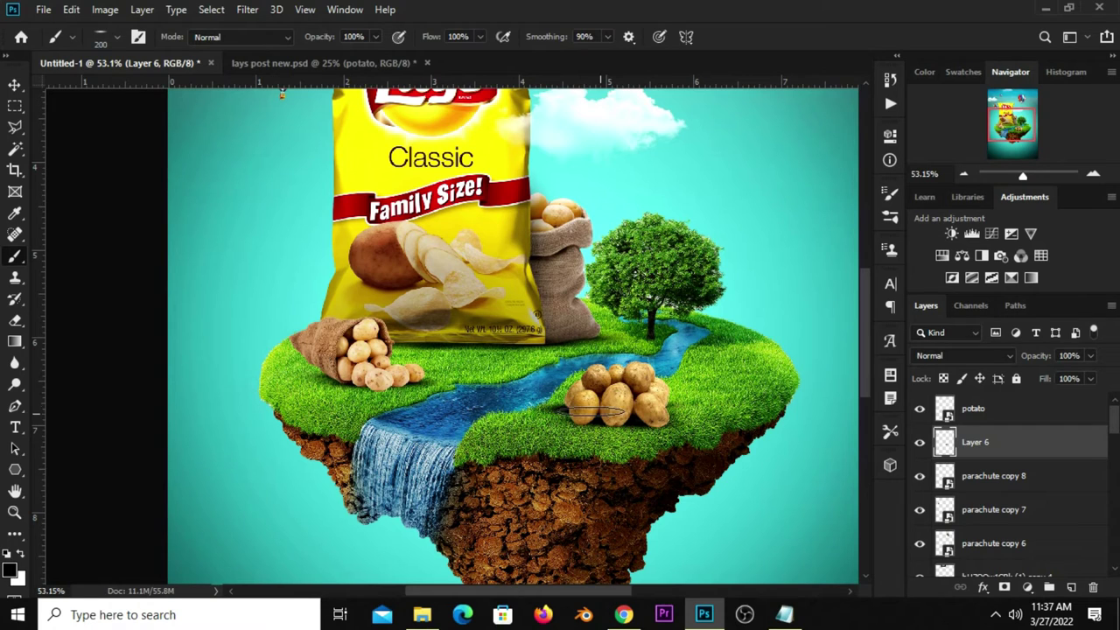
left_click(572, 409)
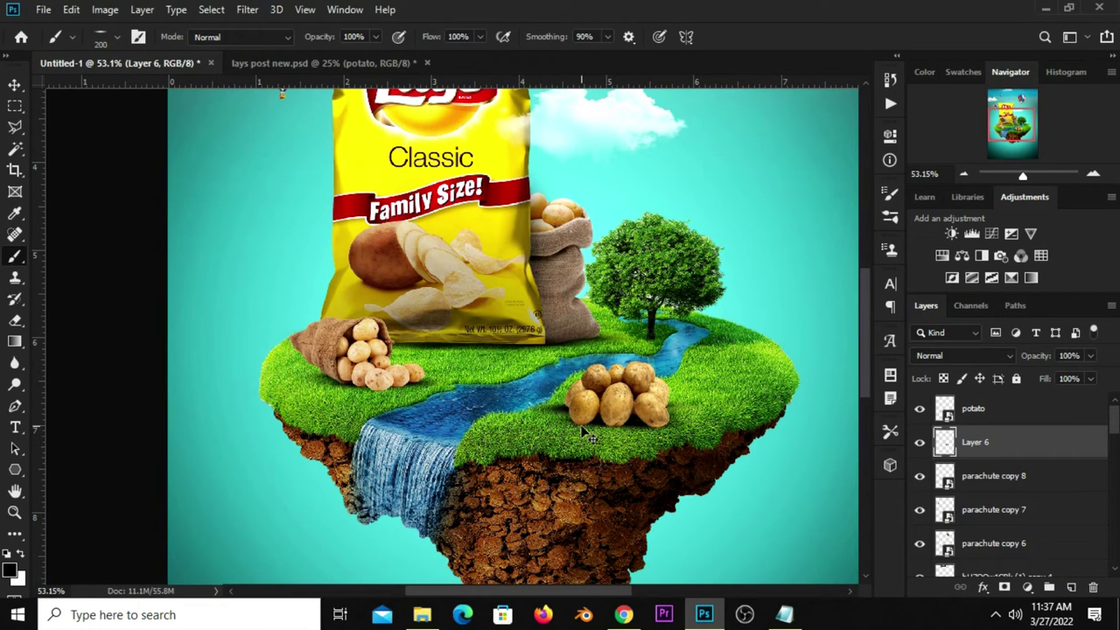
key("ctrl+z")
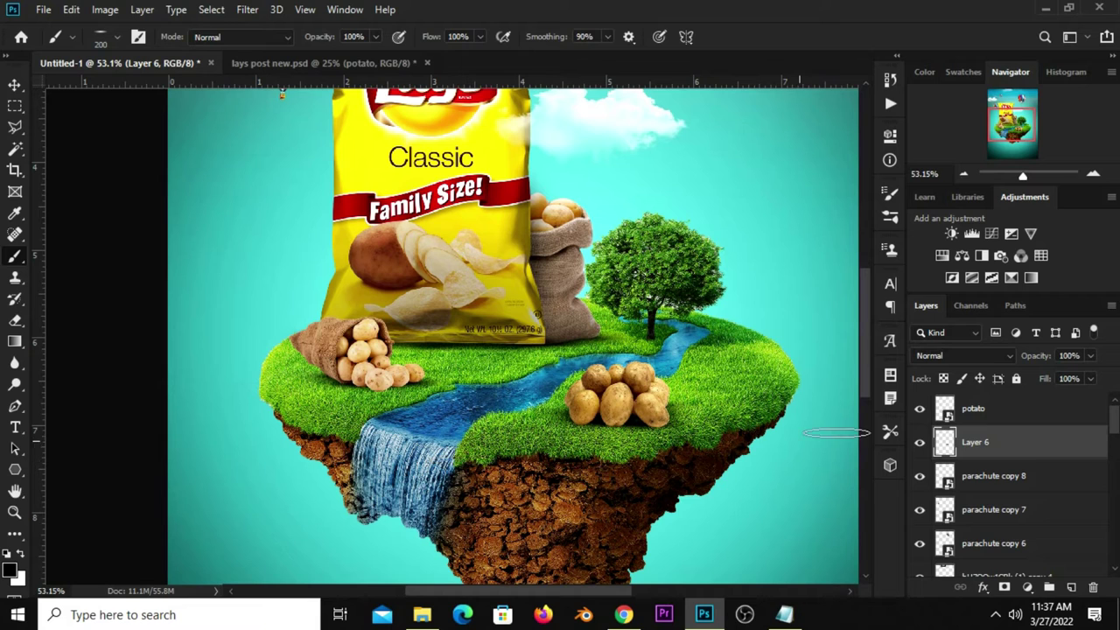
left_click(1090, 356)
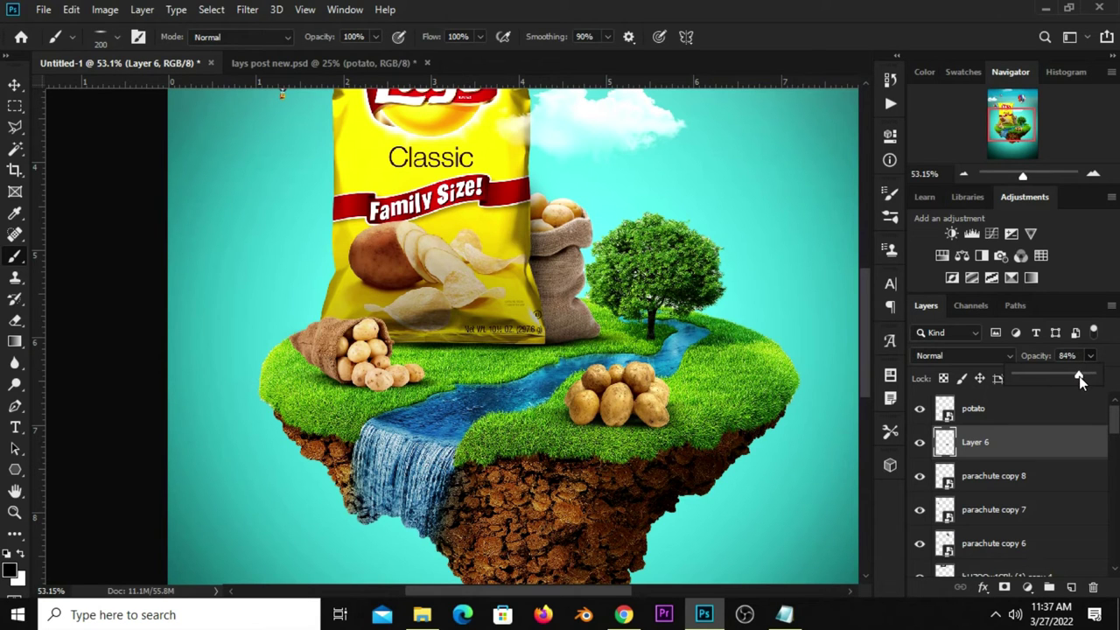
left_click(15, 84)
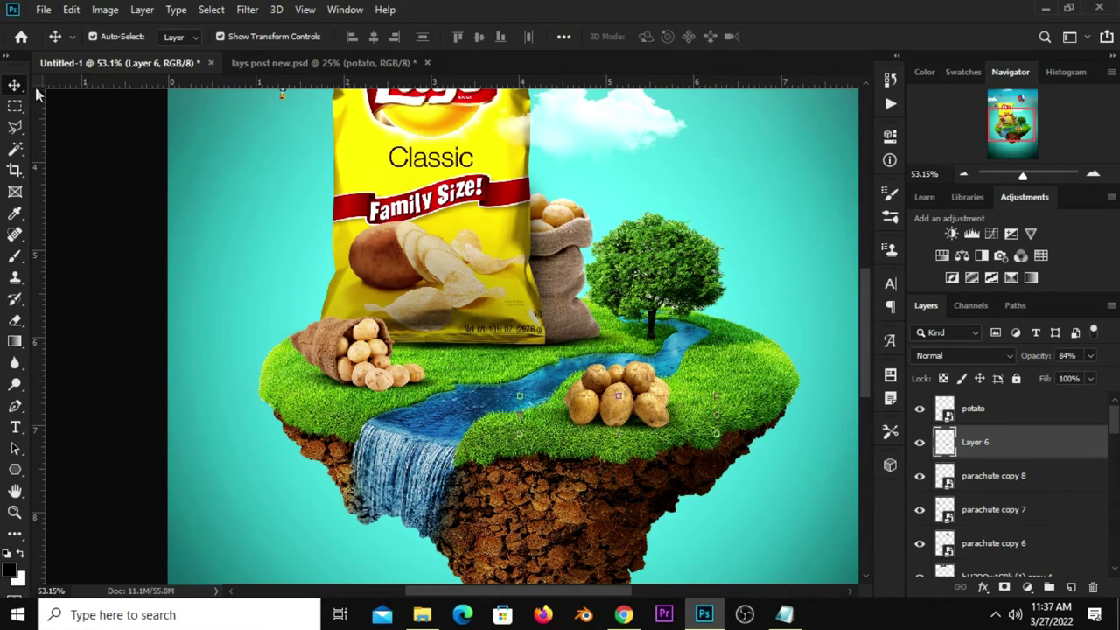
left_click(82, 177)
scroll(224, 382, "down", 2)
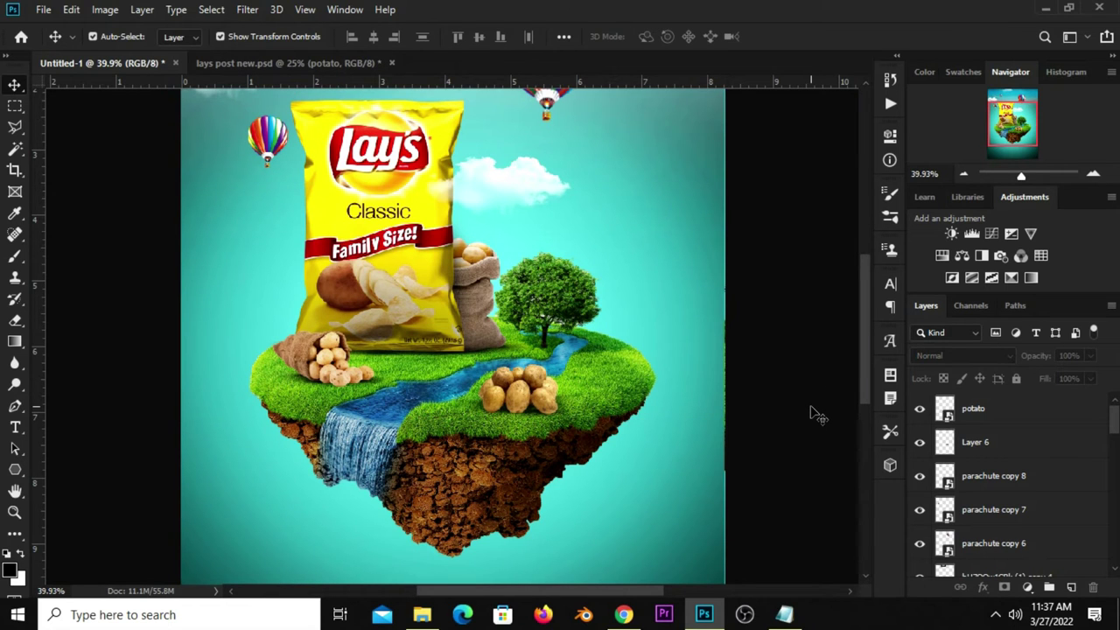
scroll(814, 414, "down", 2)
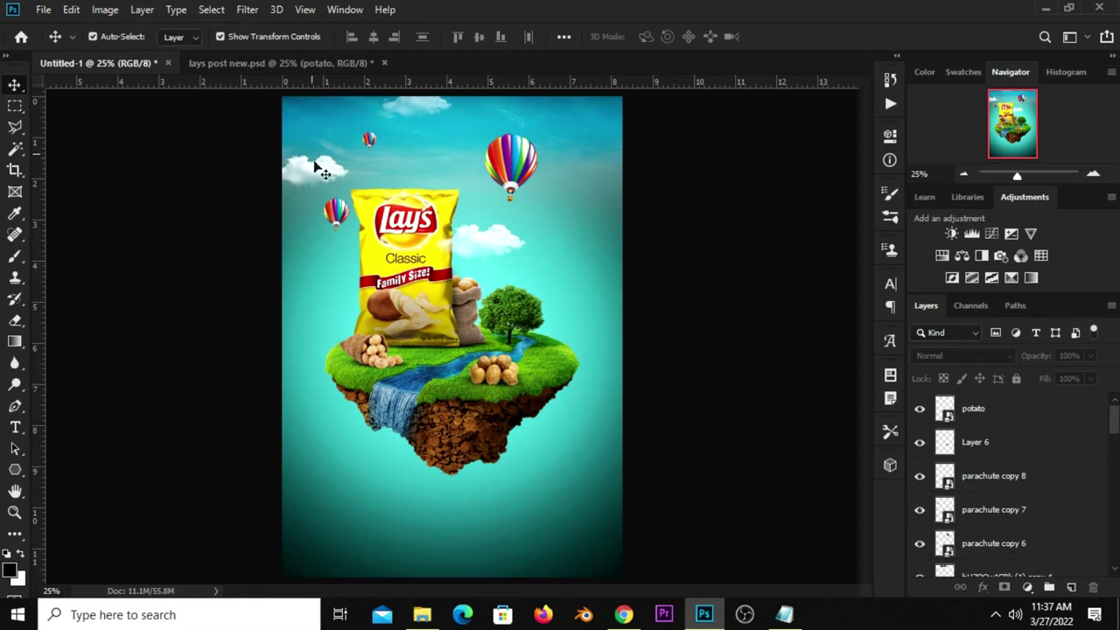
left_click(302, 63)
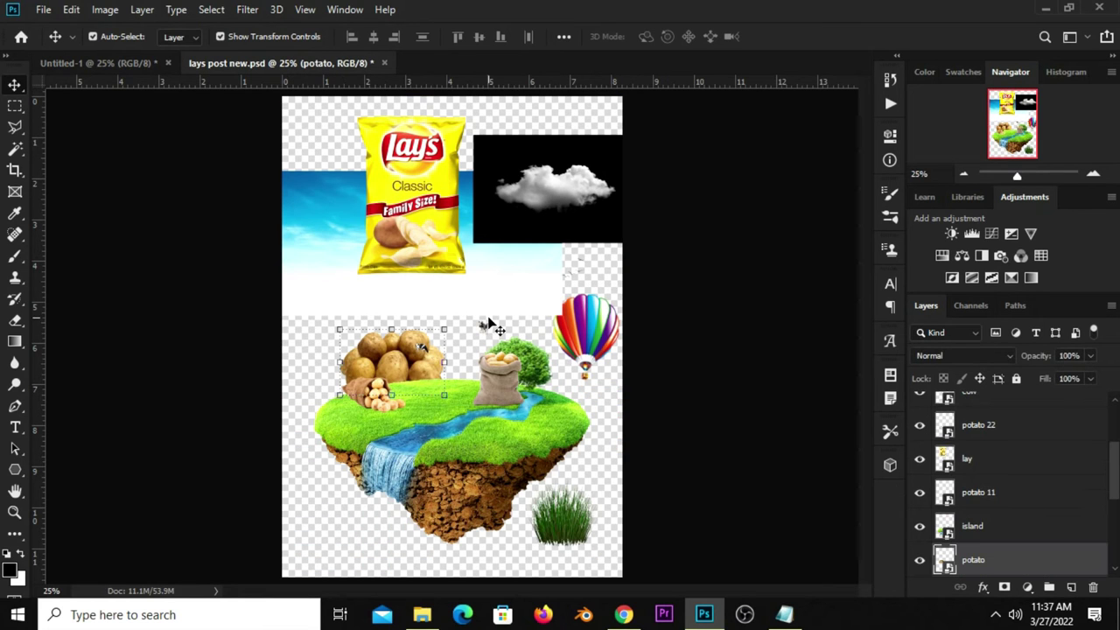
left_click(132, 63)
Add a Levels adjustment on potato 22 with output white 184 and invert its mask
scroll(360, 377, "up", 3)
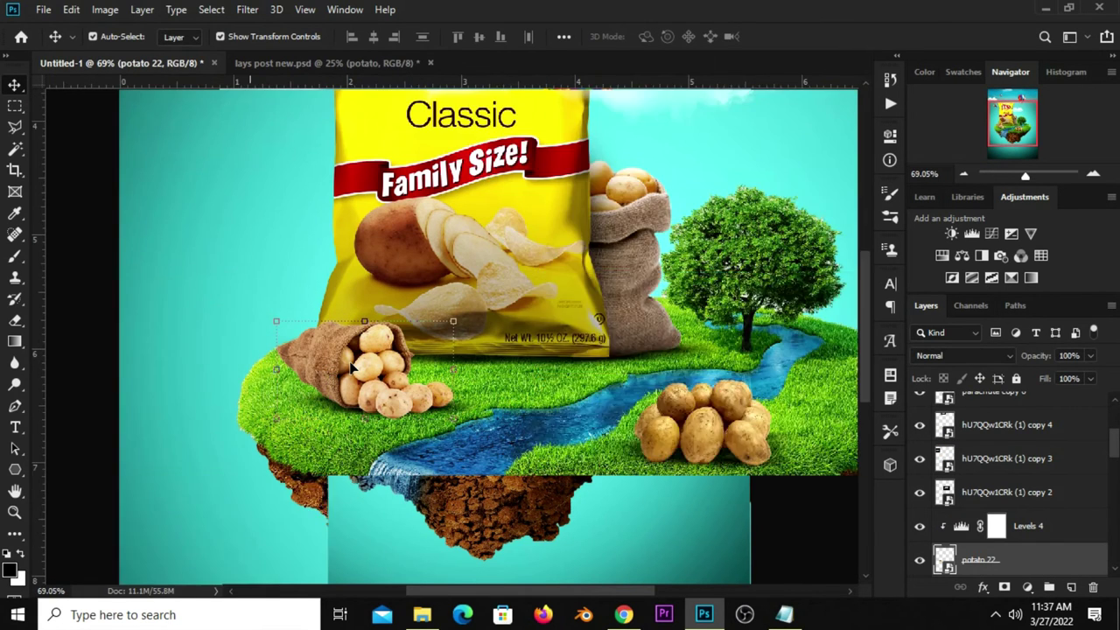
scroll(361, 376, "up", 2)
left_click(919, 560)
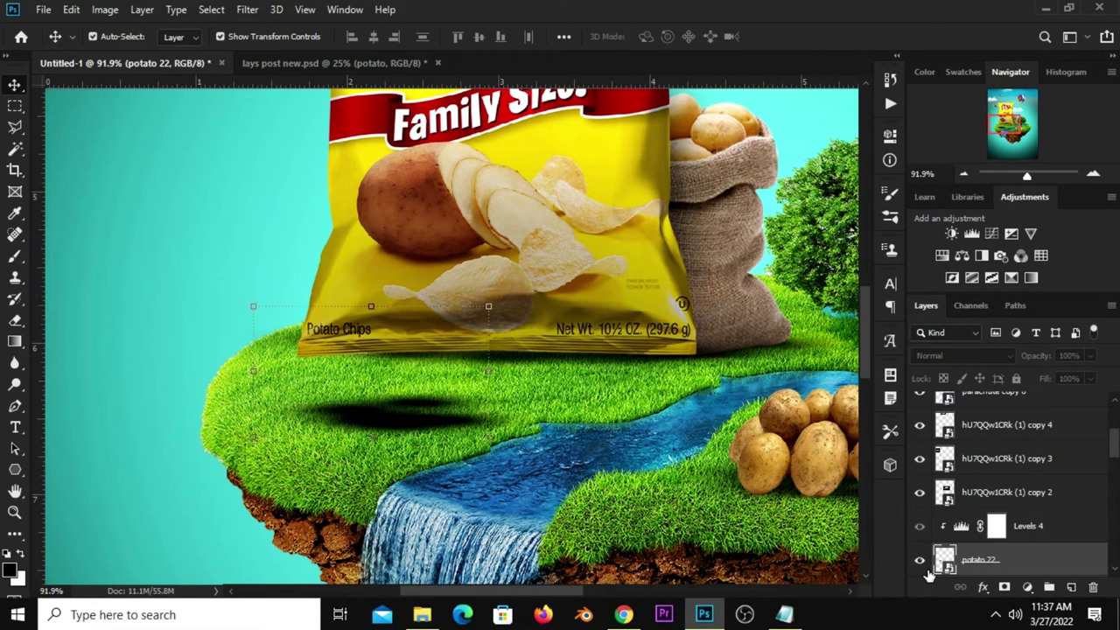
left_click(1038, 588)
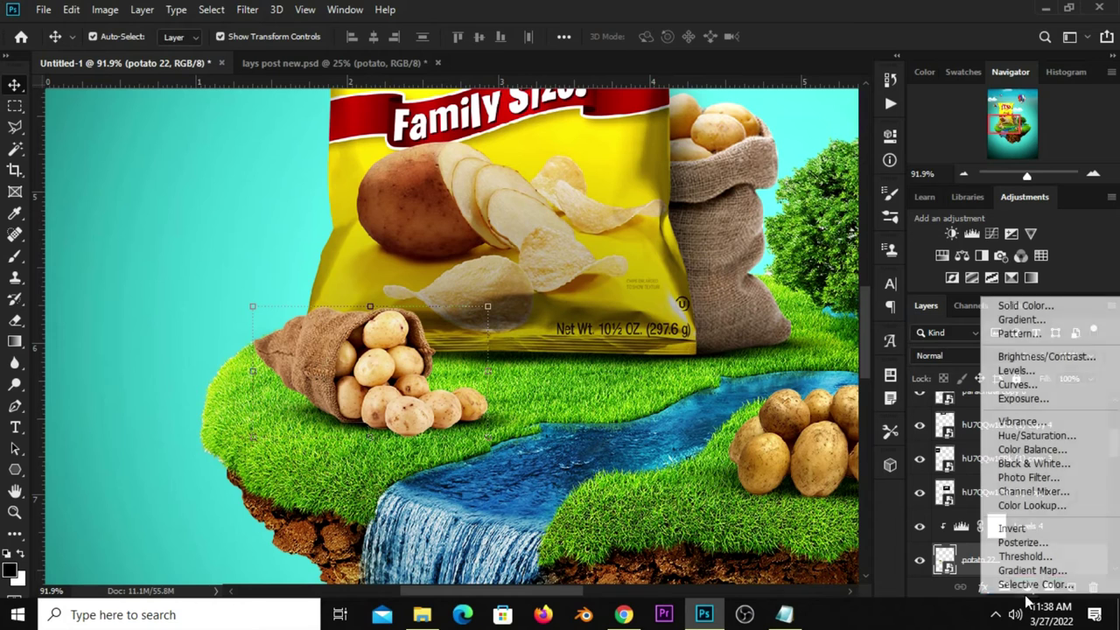
left_click(1022, 369)
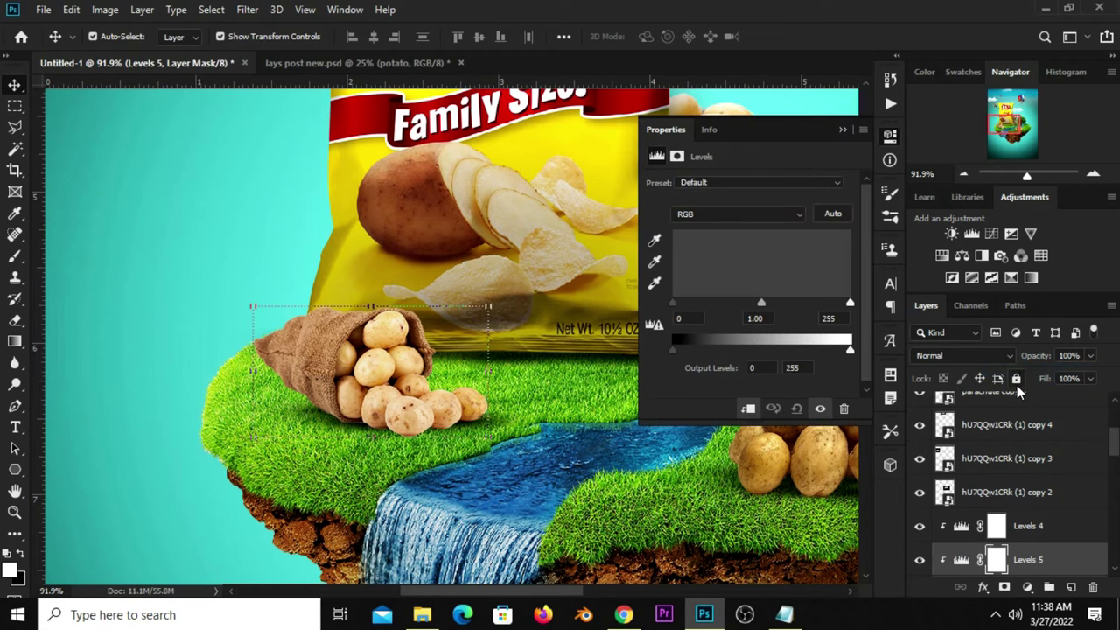
left_click_drag(847, 354, 801, 355)
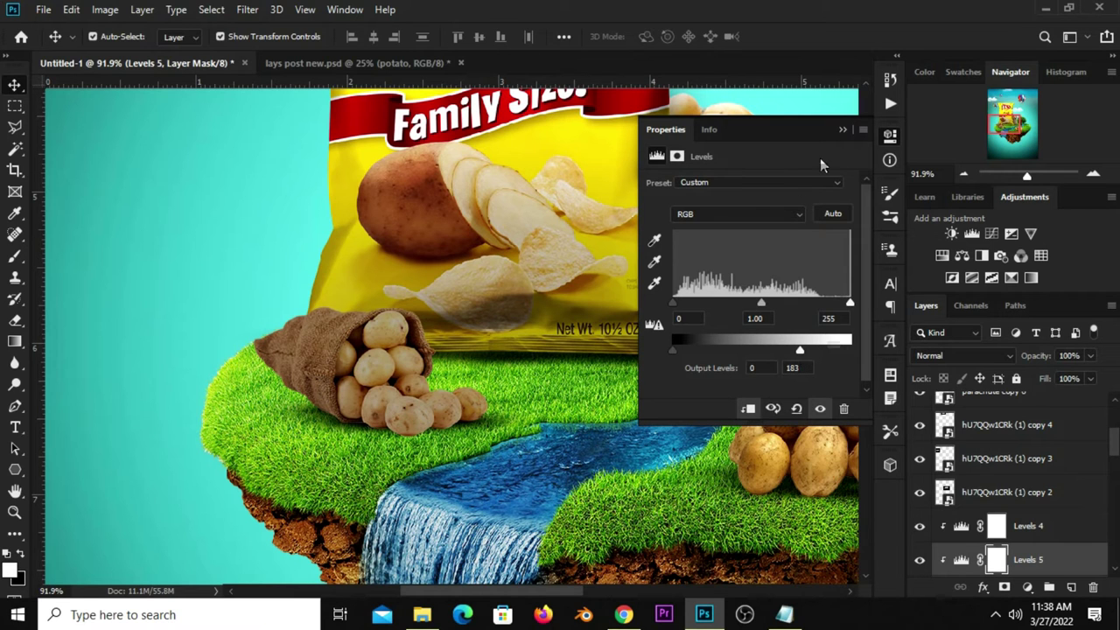
left_click(843, 131)
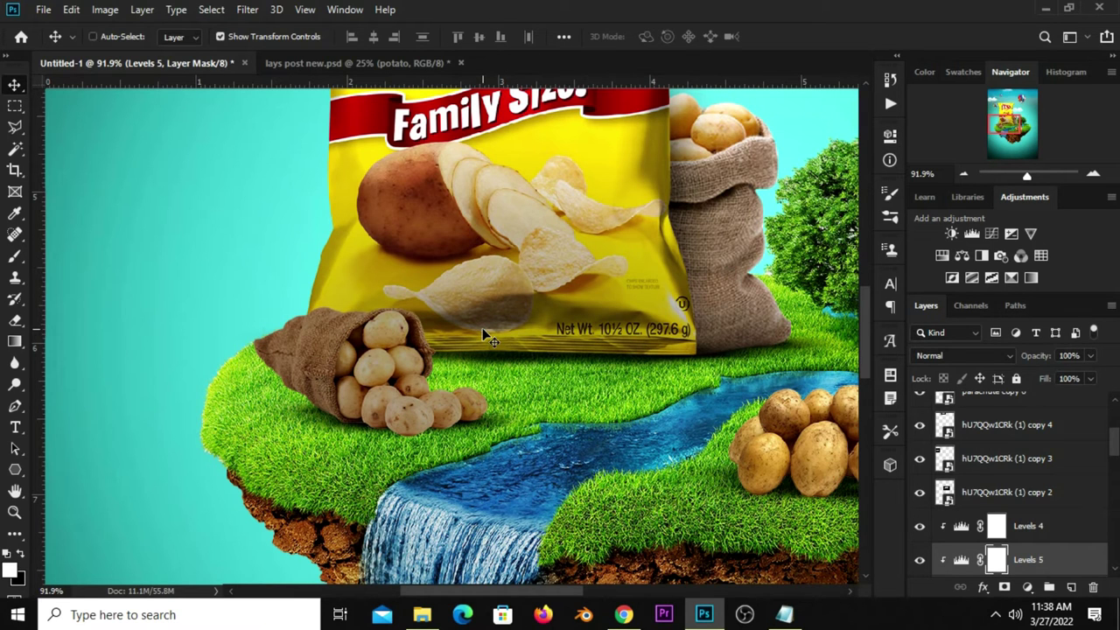
key("ctrl+i")
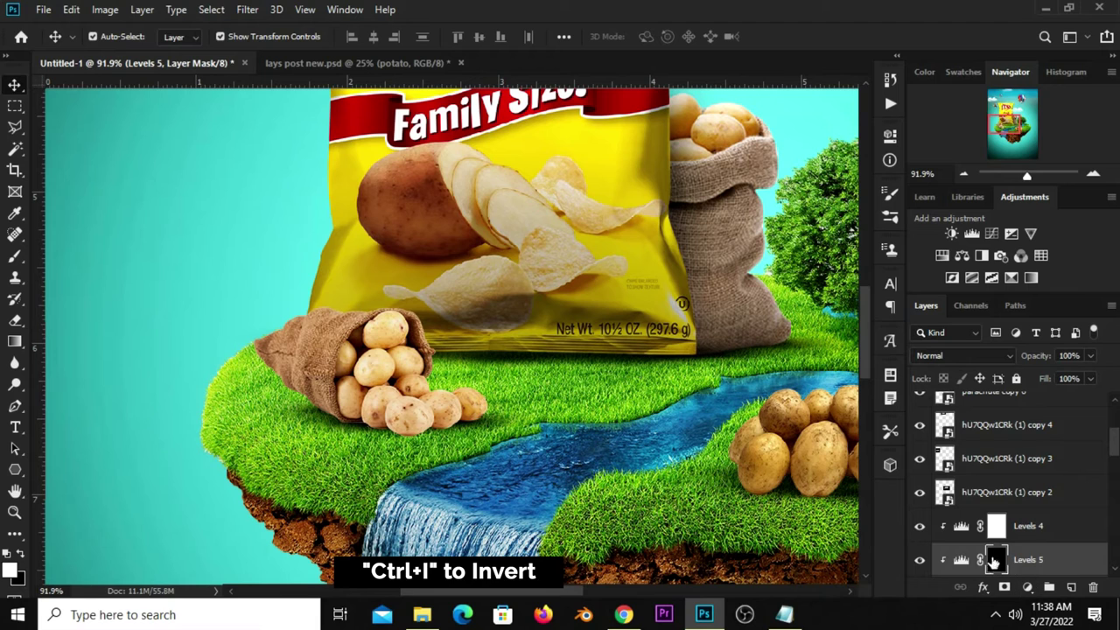
Pick the Brush and make its tip fully round for painting the mask
left_click(14, 277)
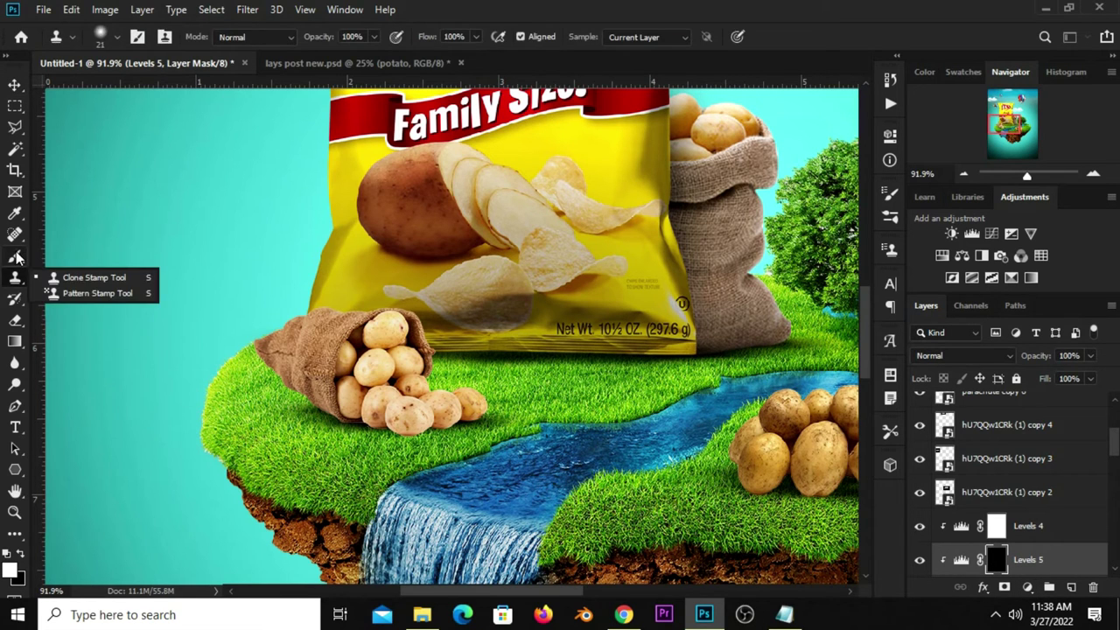
left_click(15, 255)
left_click(70, 258)
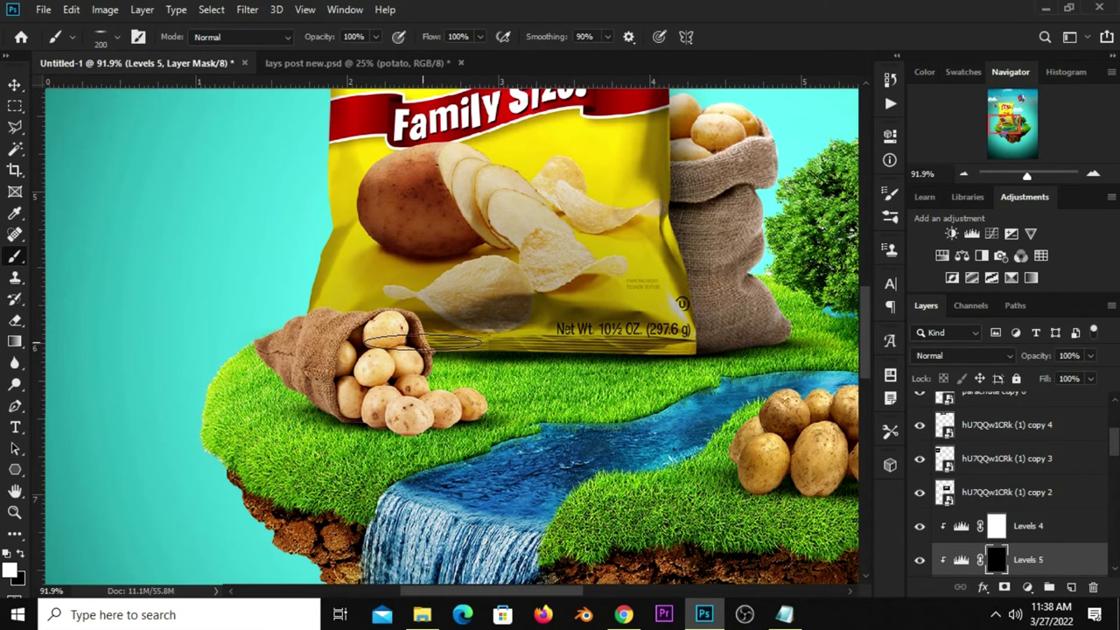
left_click(891, 196)
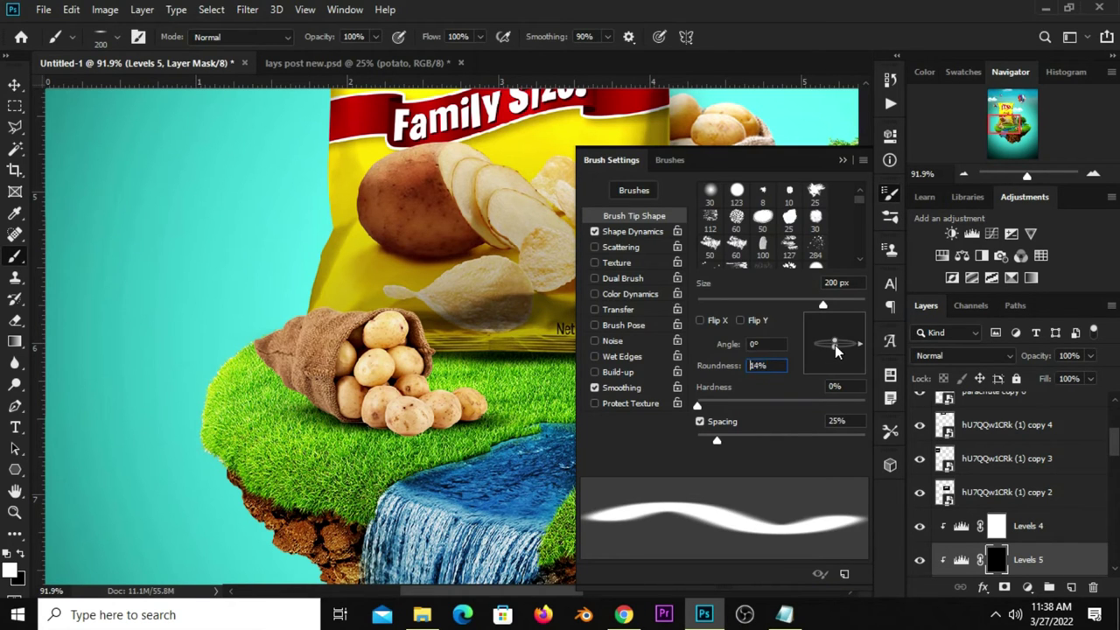
left_click_drag(836, 351, 829, 216)
left_click(843, 163)
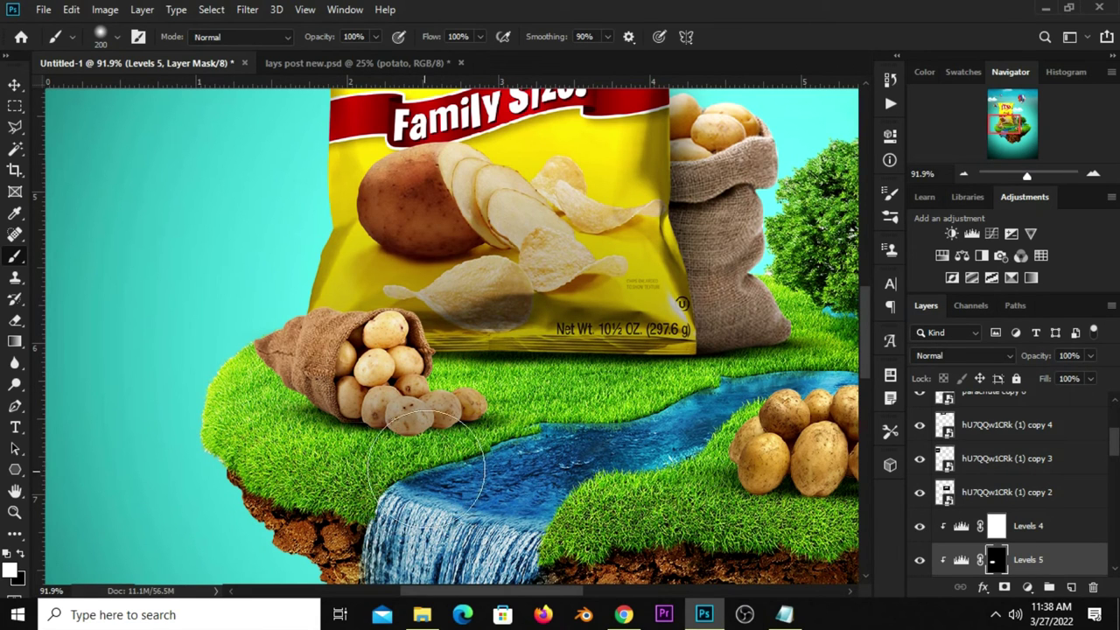
Fit the poster on screen and compare the sack with and without Levels 5
key("ctrl+0")
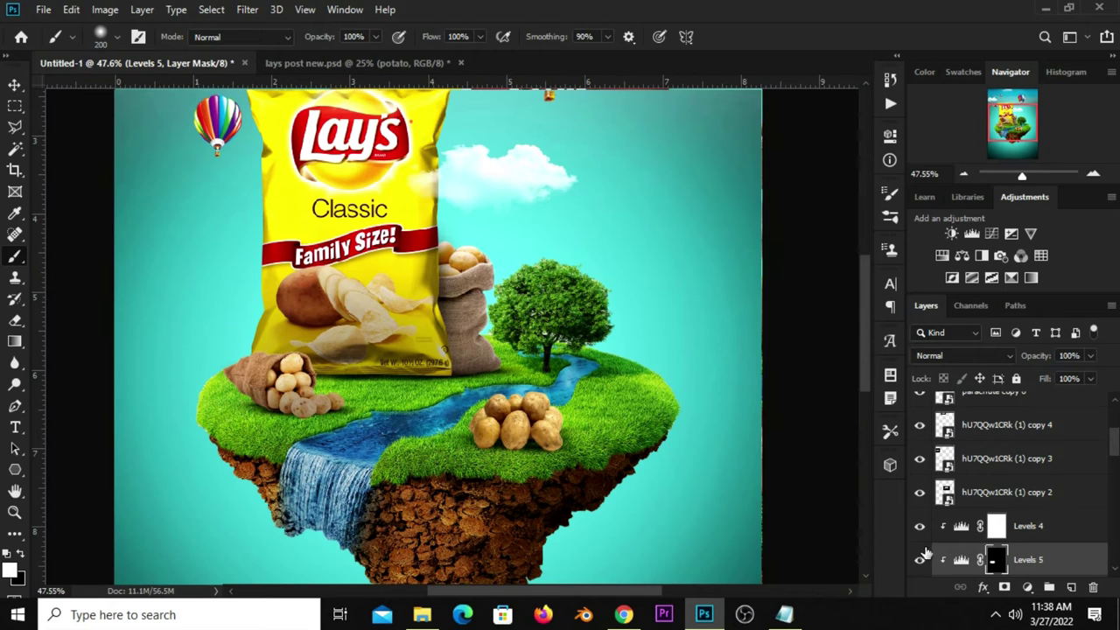
left_click(917, 561)
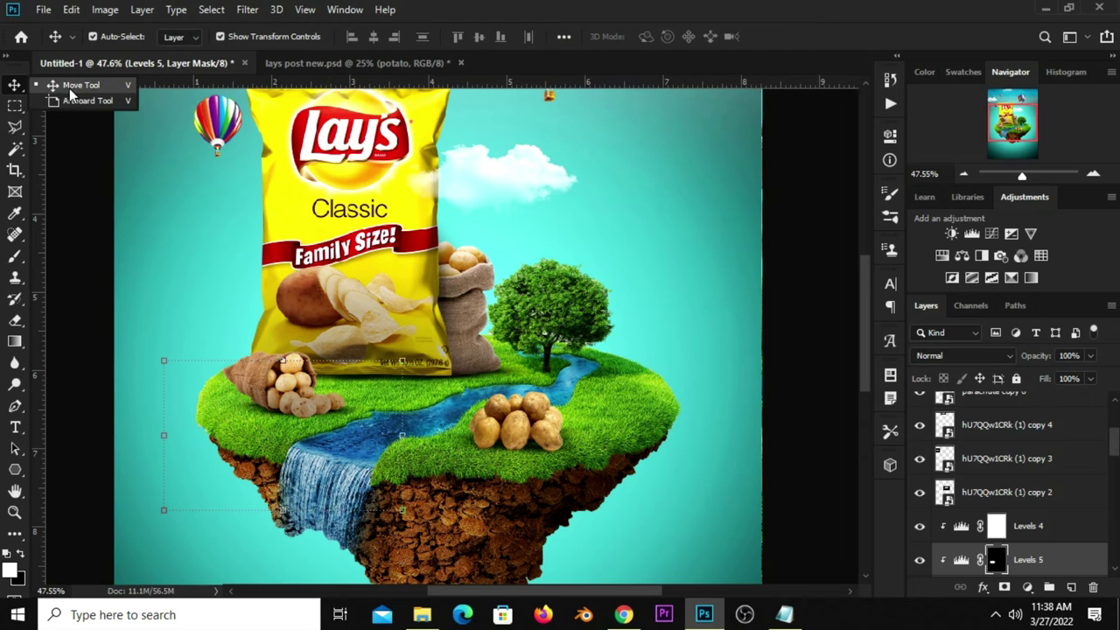
left_click_drag(13, 87, 69, 89)
key("ctrl+minus")
key("ctrl+minus")
key("ctrl+minus")
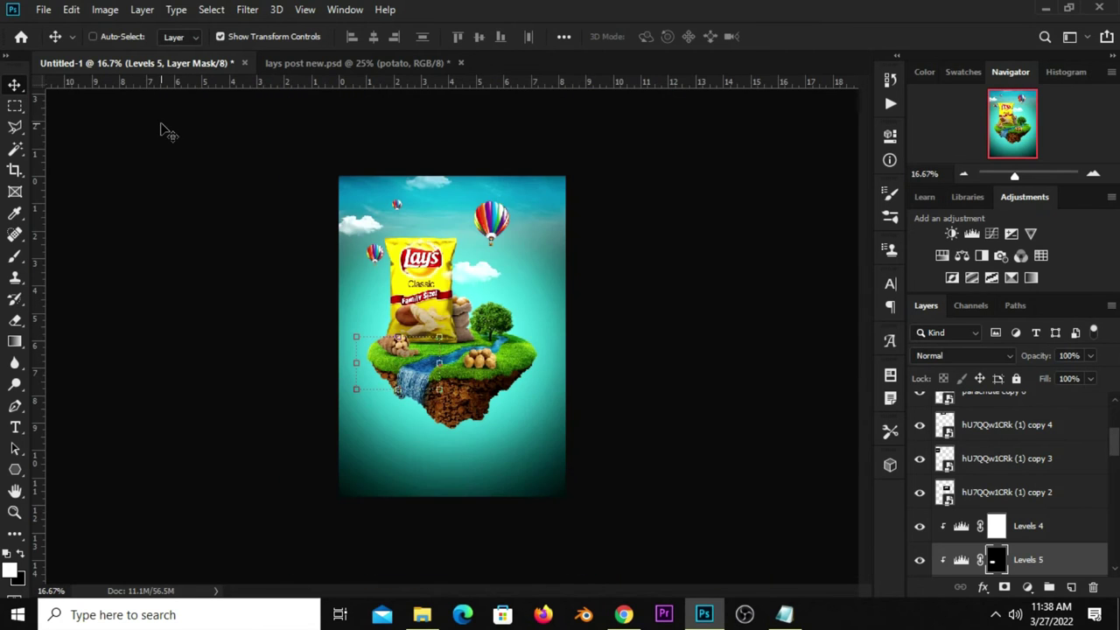
key("ctrl+0")
Select the flock of birds in lays post new.psd, moving its sky image down
left_click(729, 312)
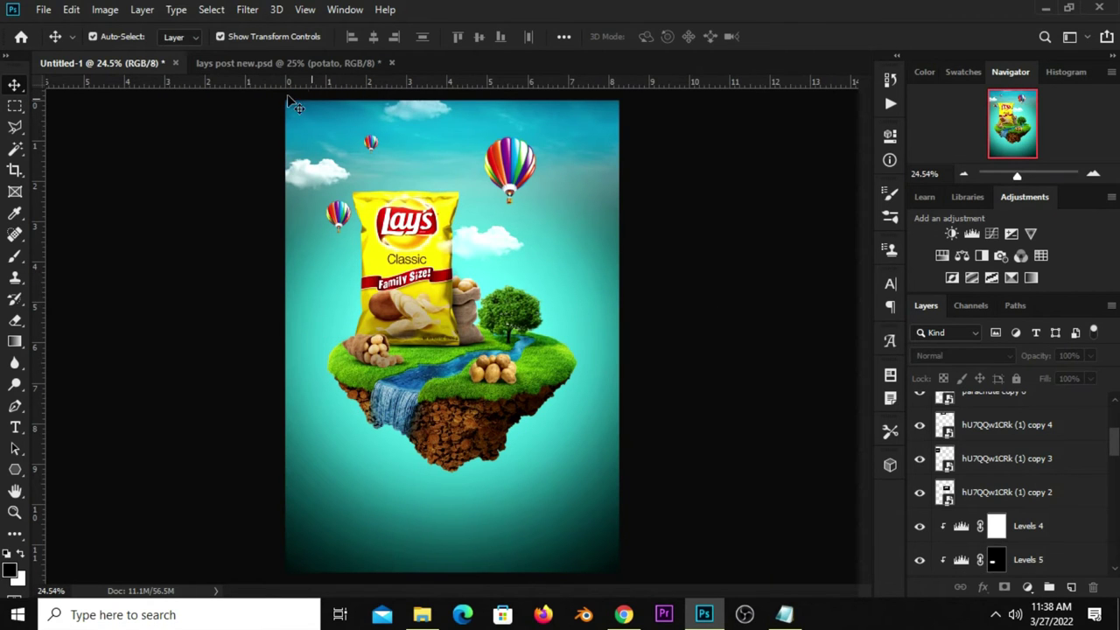
left_click(295, 66)
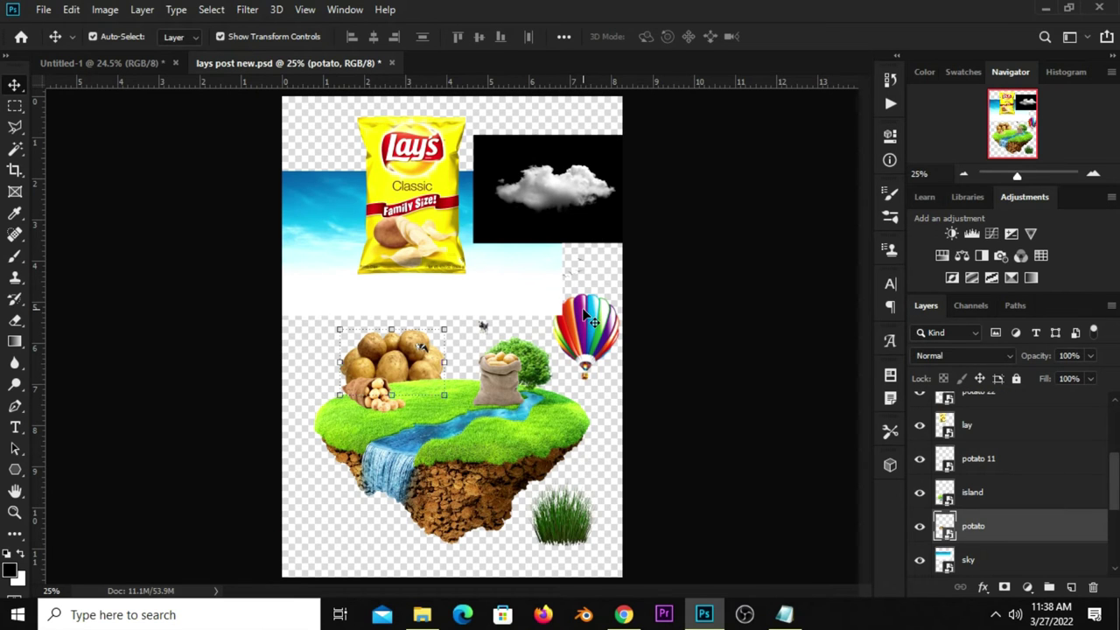
left_click_drag(533, 274, 530, 433)
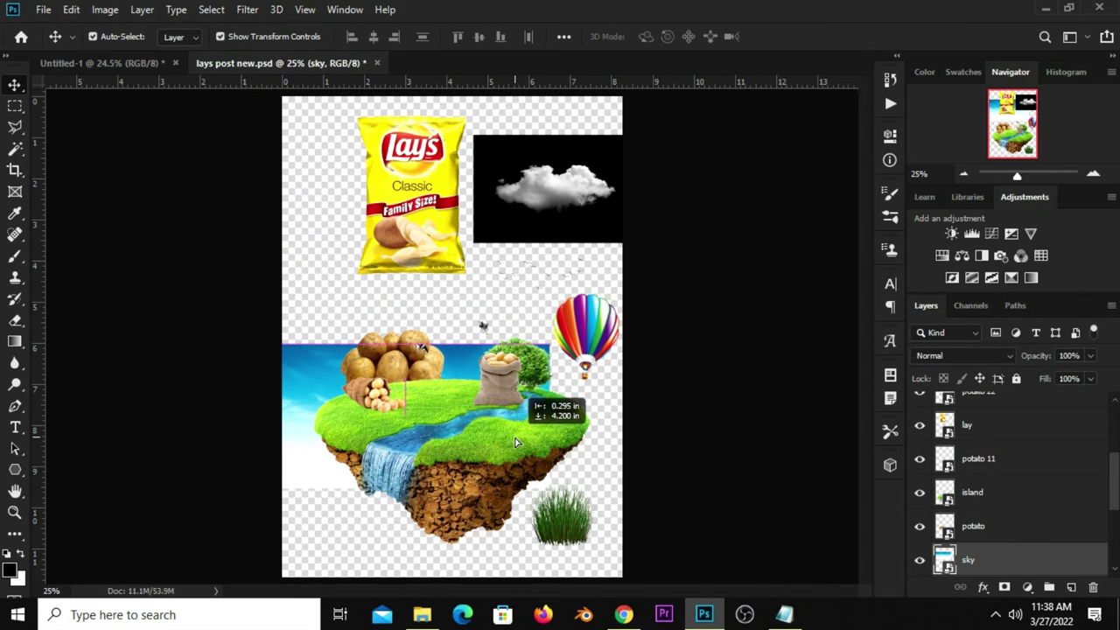
scroll(546, 288, "up", 2)
scroll(546, 287, "up", 2)
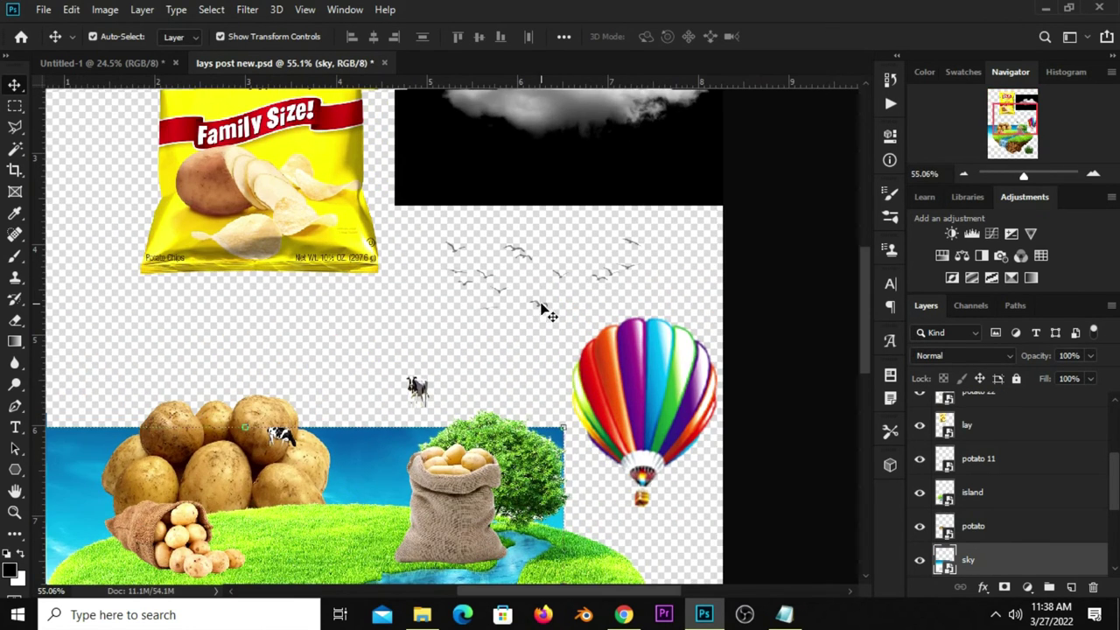
left_click(542, 308)
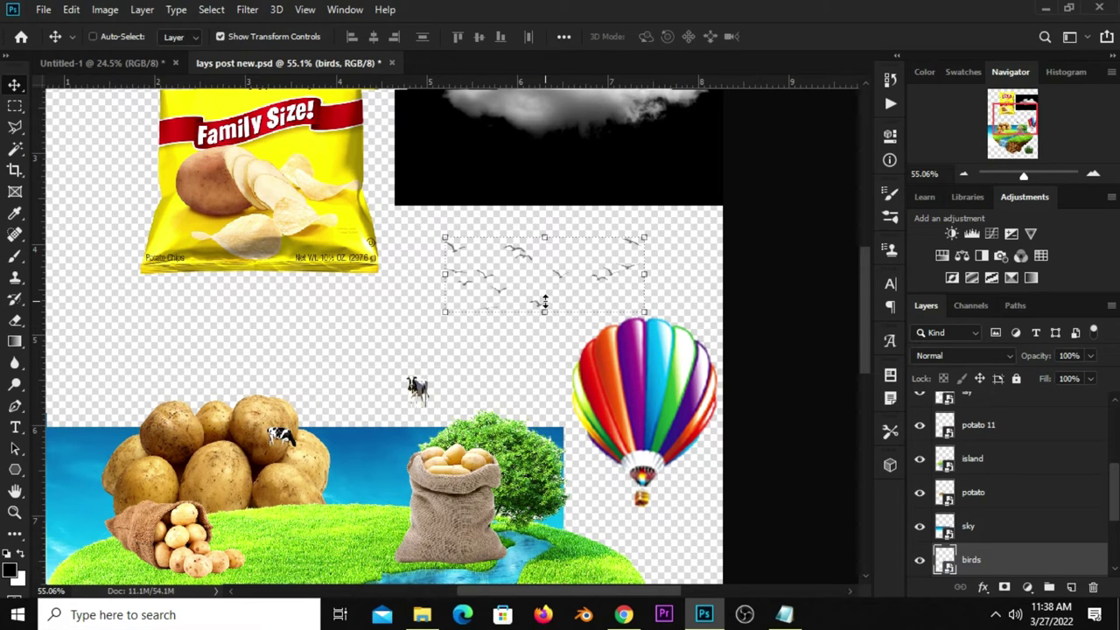
left_click(105, 63)
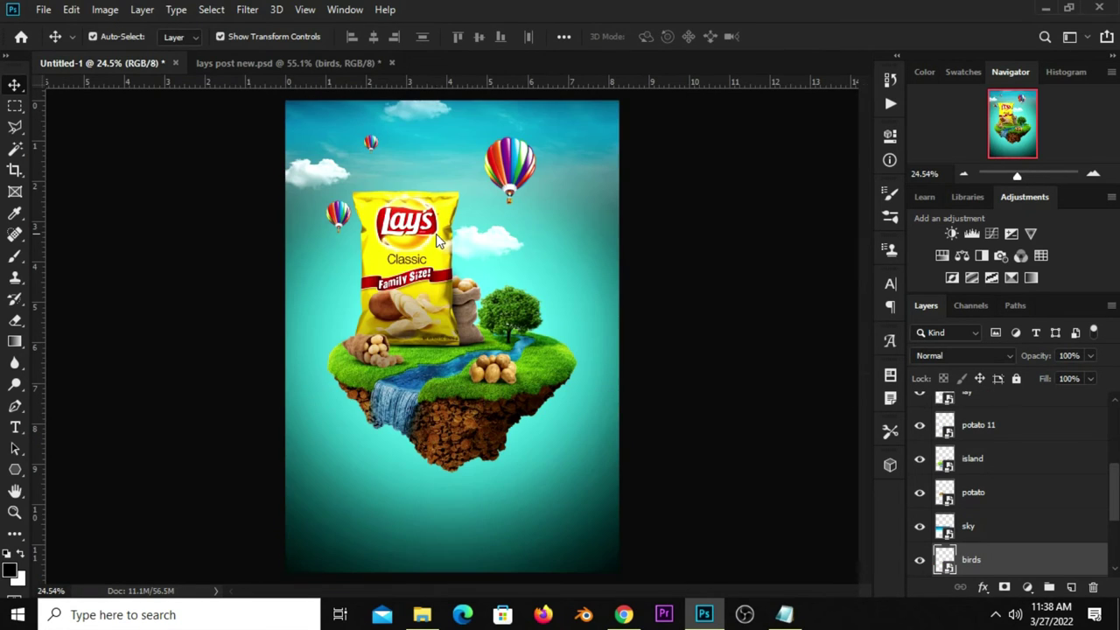
Paste the birds into the sky at about 68% size and nudge the large balloon right
key("ctrl+v")
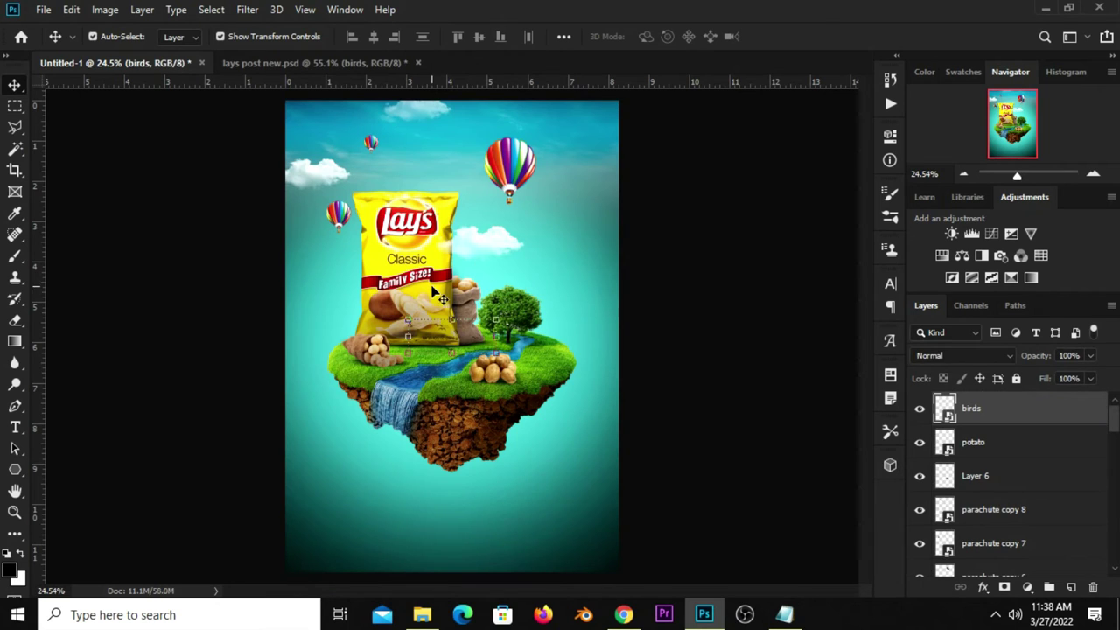
key("ctrl+t")
left_click_drag(455, 337, 444, 143)
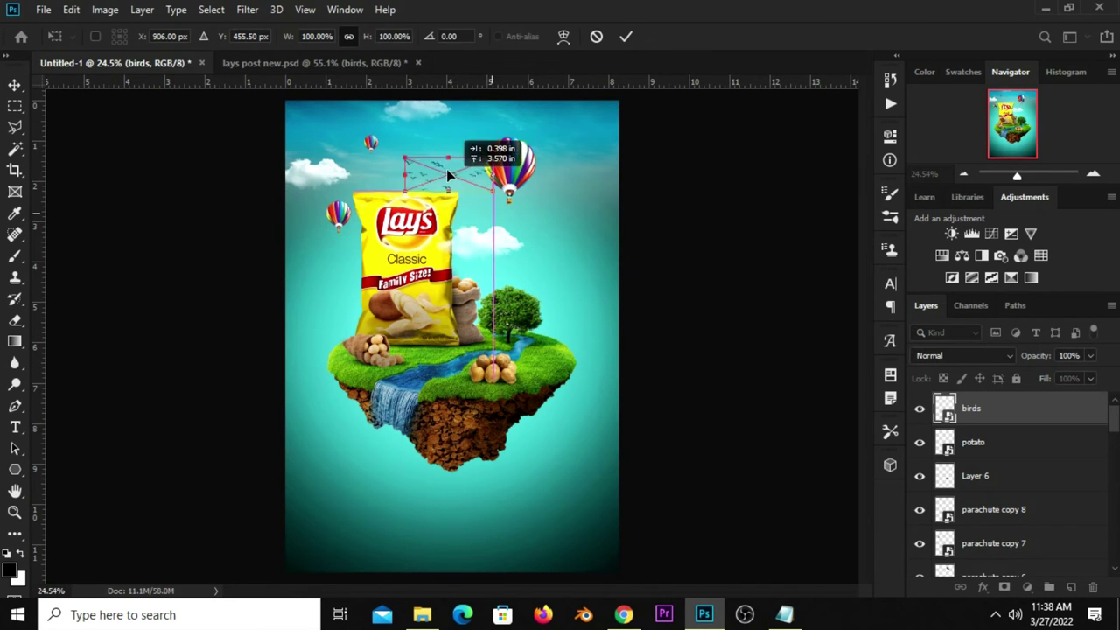
left_click_drag(480, 131, 432, 153)
key("Return")
left_click_drag(508, 168, 524, 167)
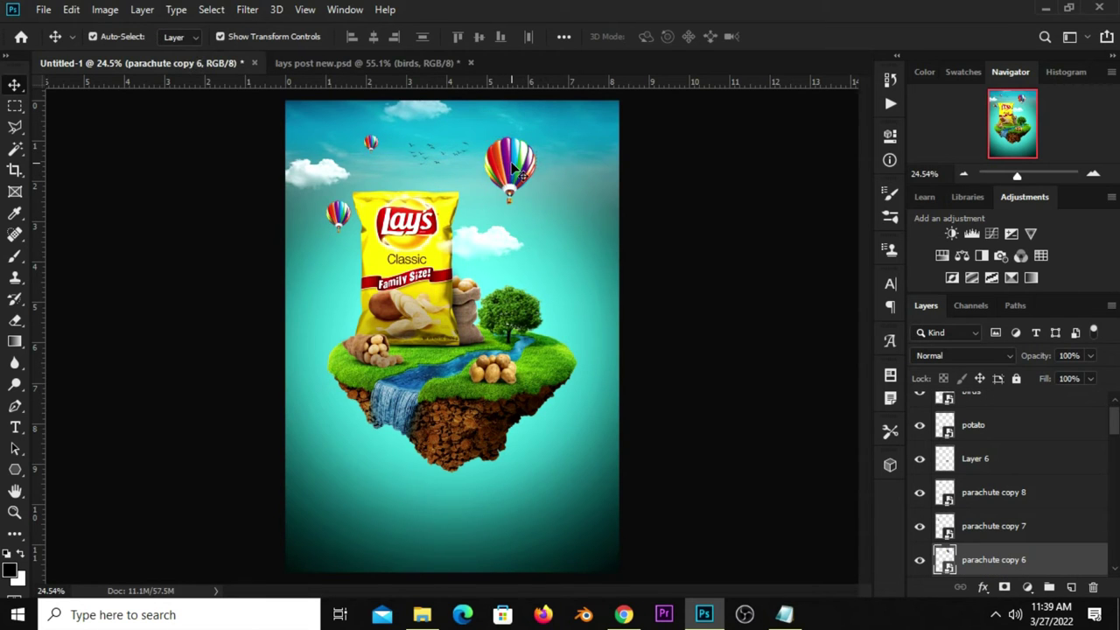
Move the small parachute copy 8 balloon up to the top edge, then select the birds layer
left_click(717, 248)
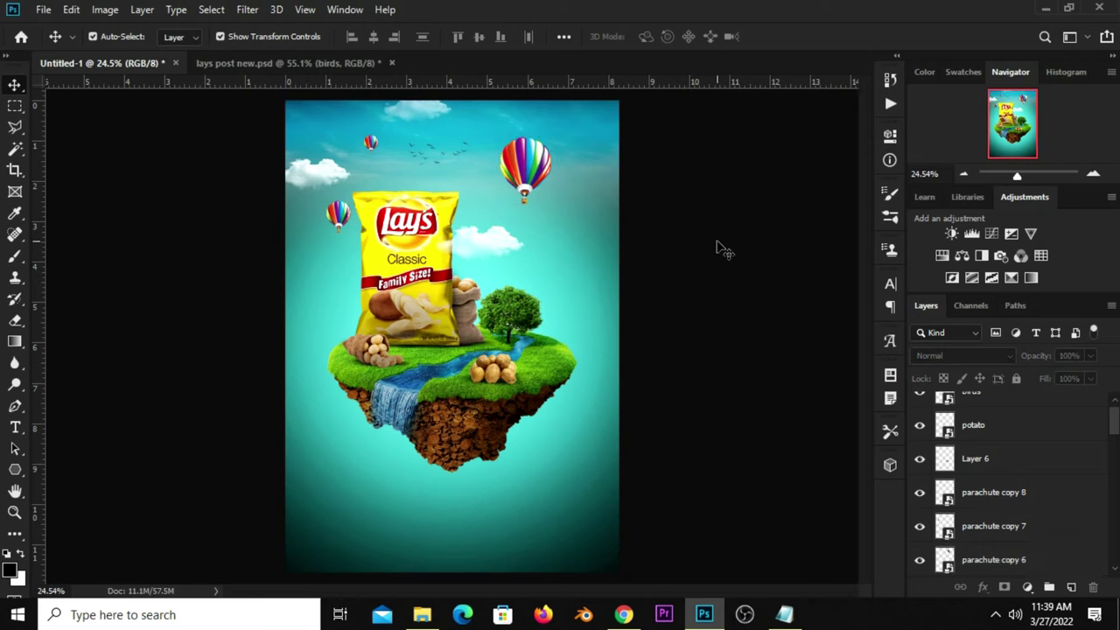
left_click(366, 141)
scroll(367, 142, "up", 1)
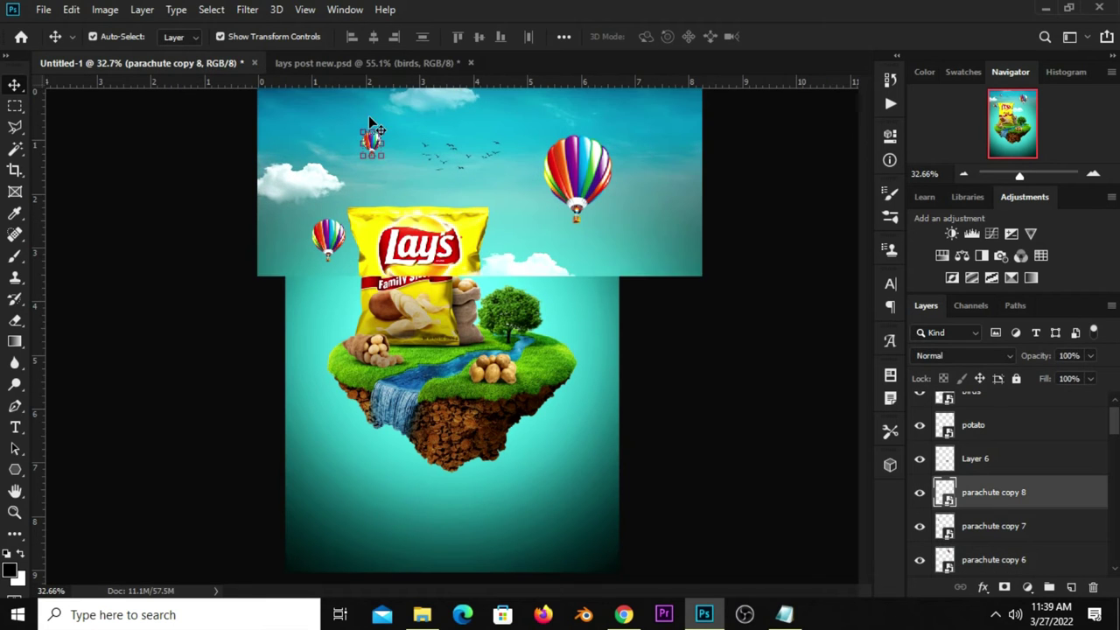
key("ctrl+t")
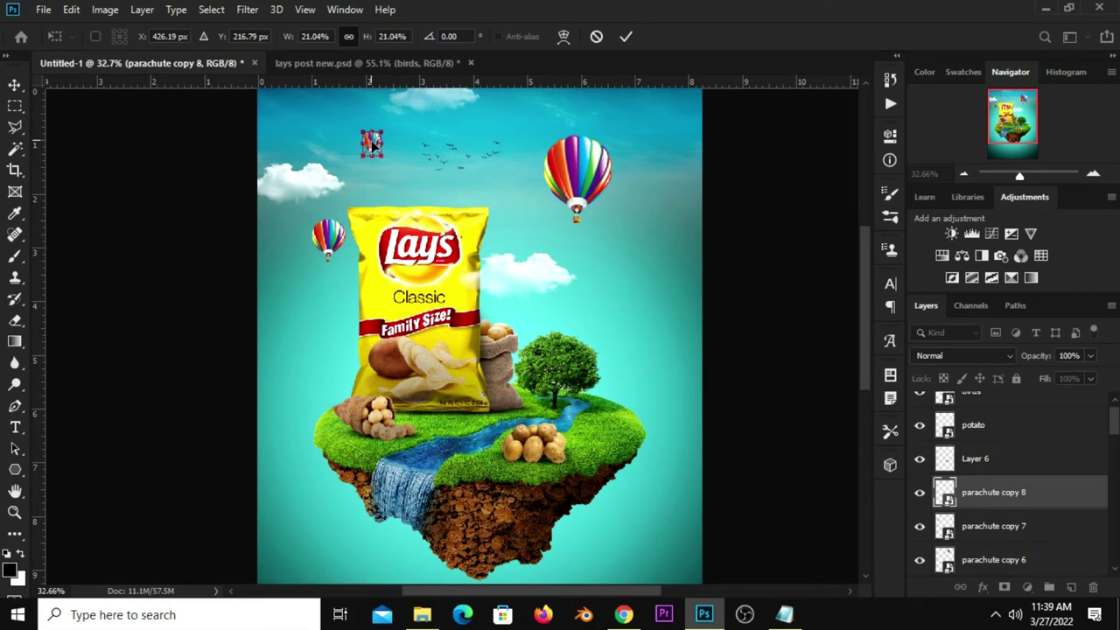
scroll(372, 144, "up", 2)
left_click_drag(367, 144, 316, 103)
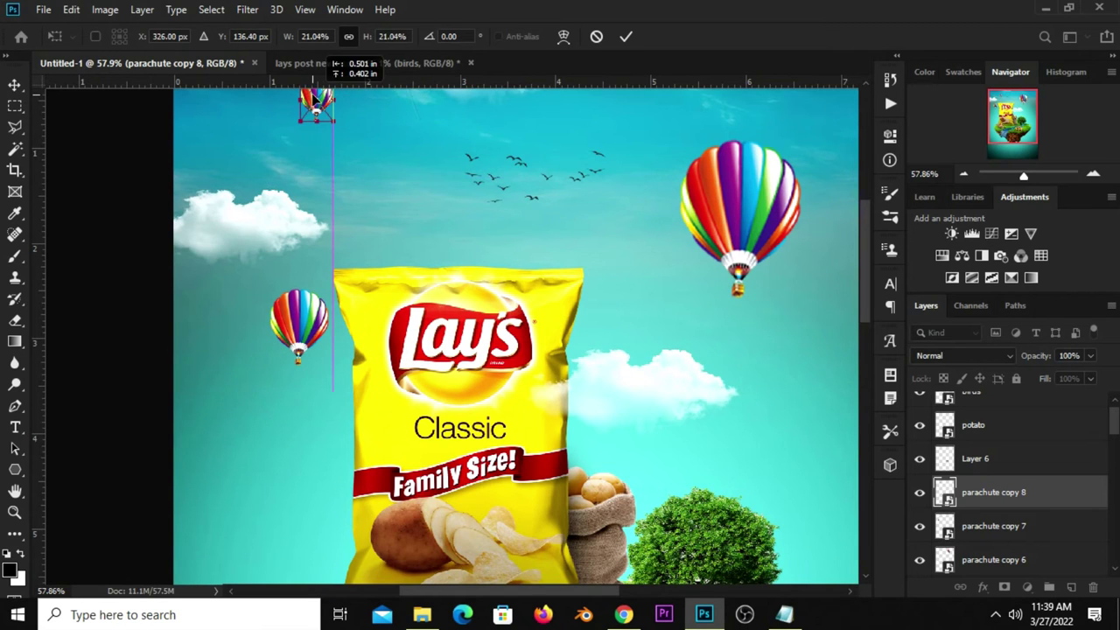
key("Return")
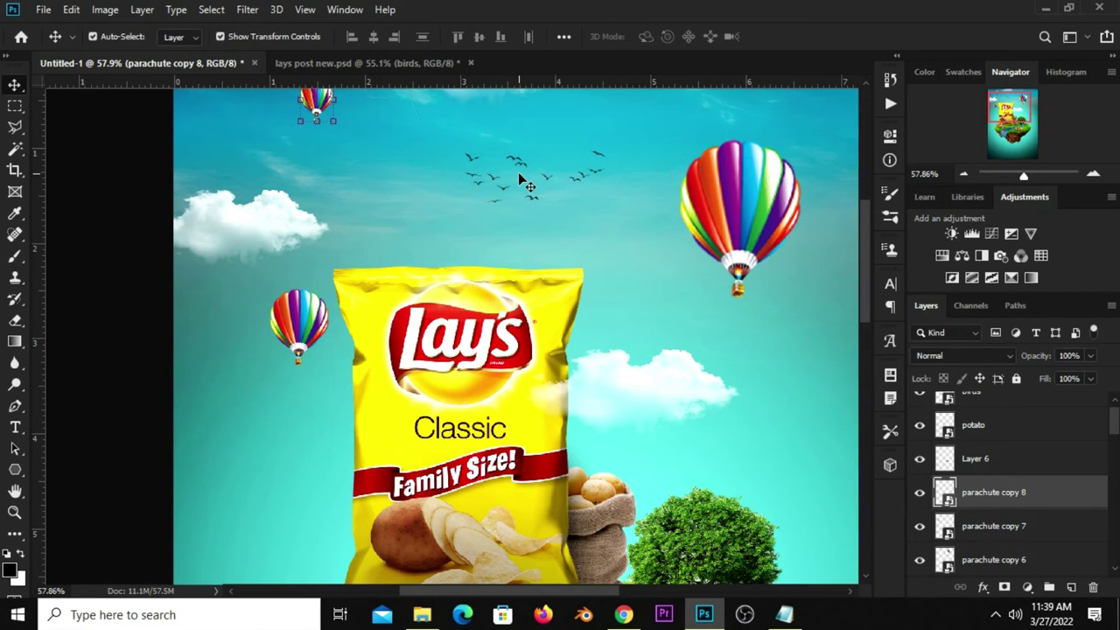
left_click(518, 167)
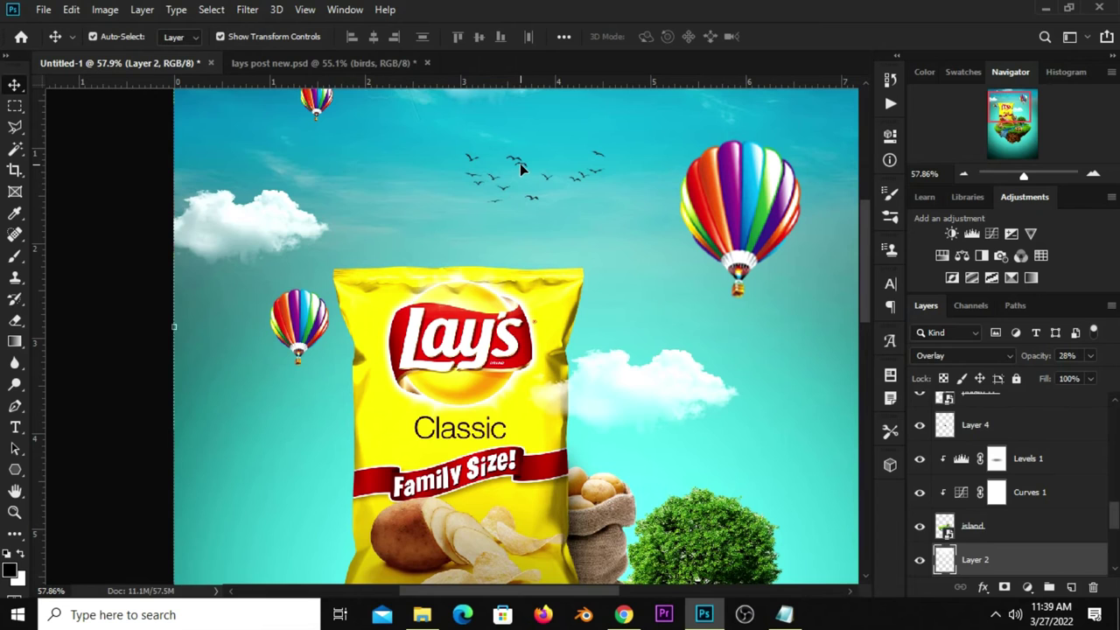
left_click(519, 163)
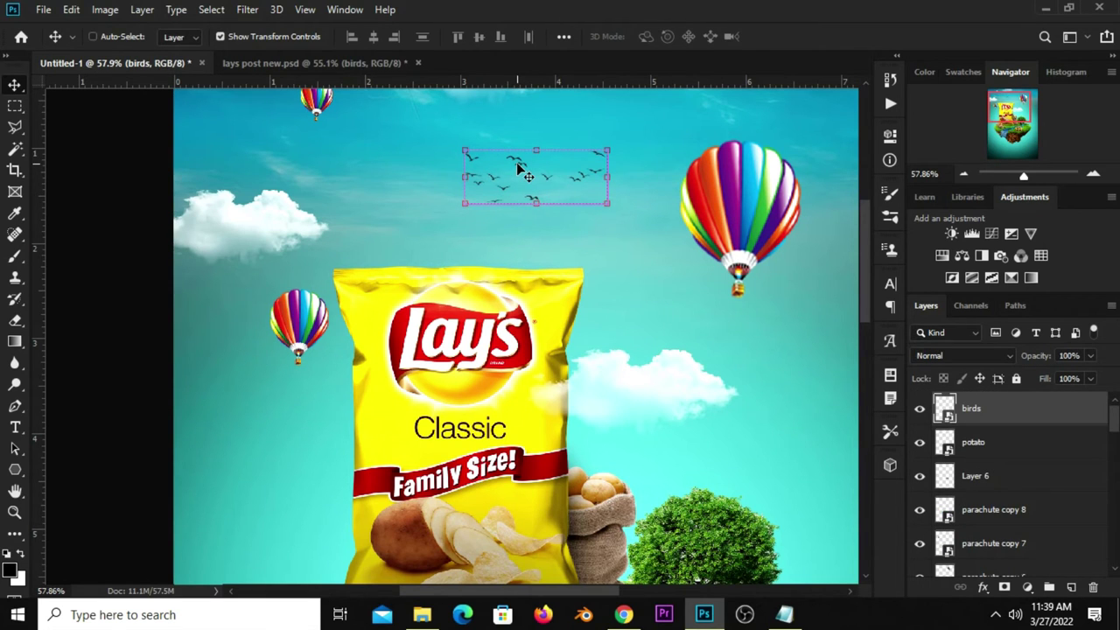
Duplicate the birds, place the copy above the tree and give it a layer mask
key("ctrl+j")
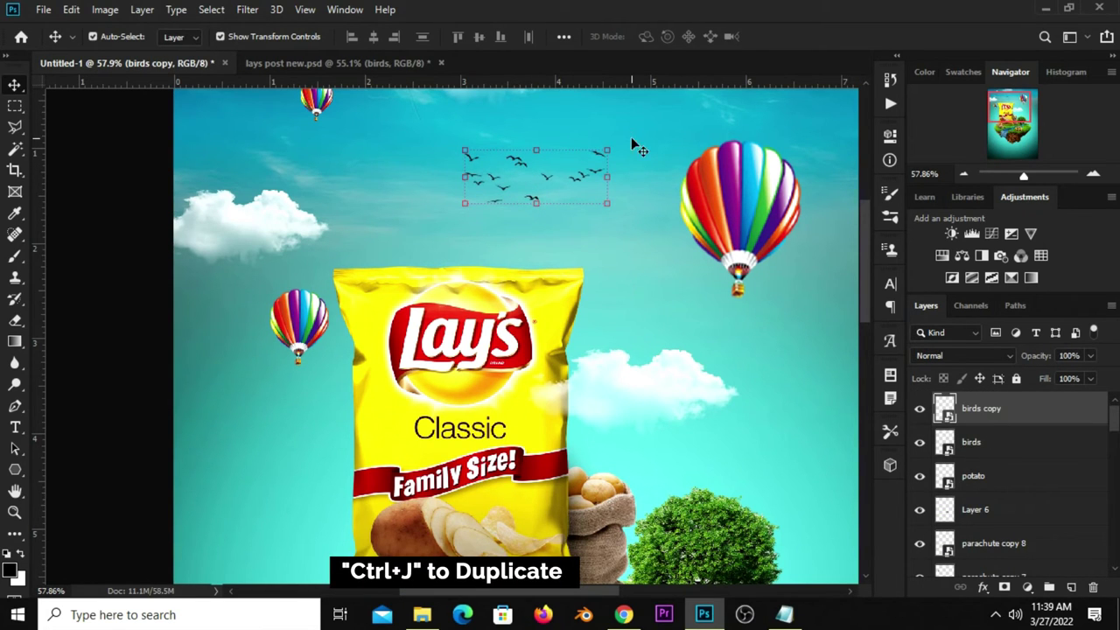
key("ctrl+t")
left_click_drag(560, 180, 726, 465)
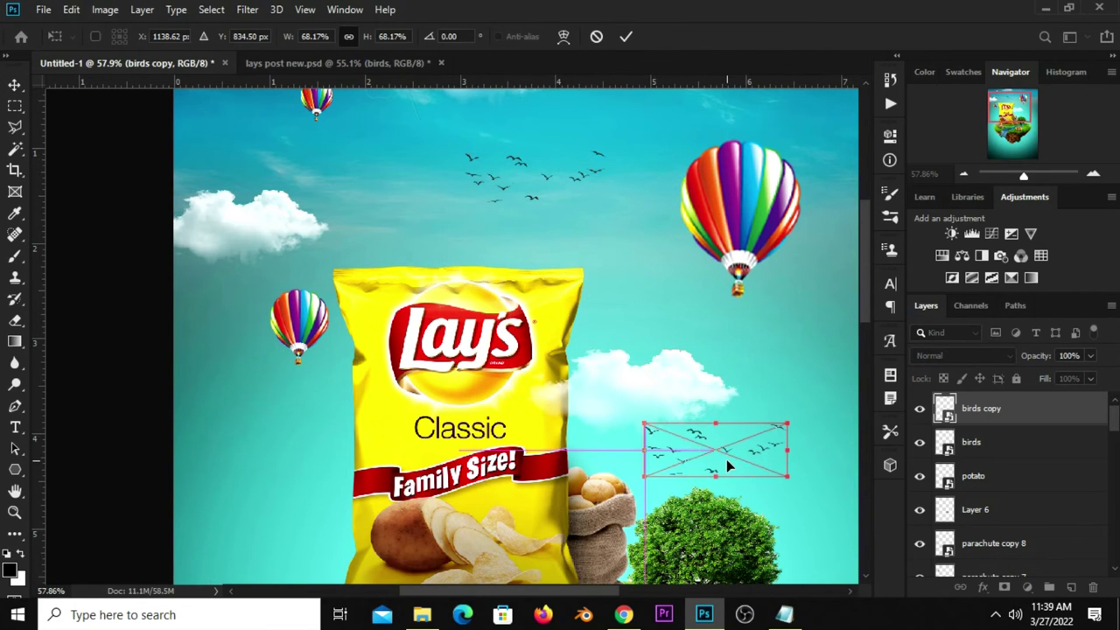
key("Return")
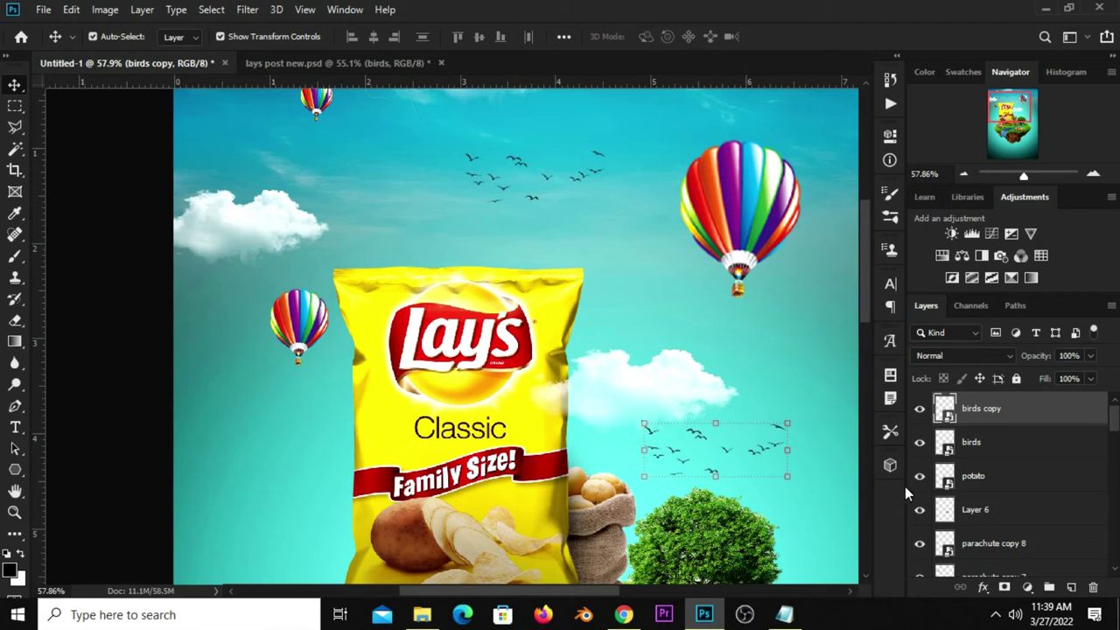
left_click(985, 417)
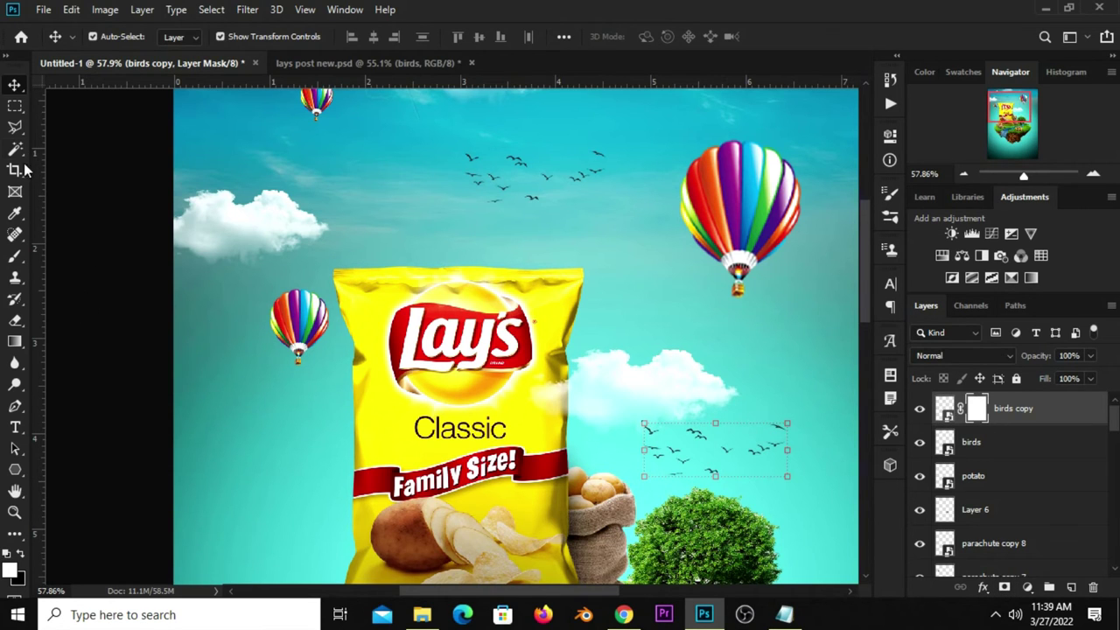
Mask out the copy's left birds with a polygonal-lasso selection filled with the foreground colour
right_click(15, 126)
left_click(57, 143)
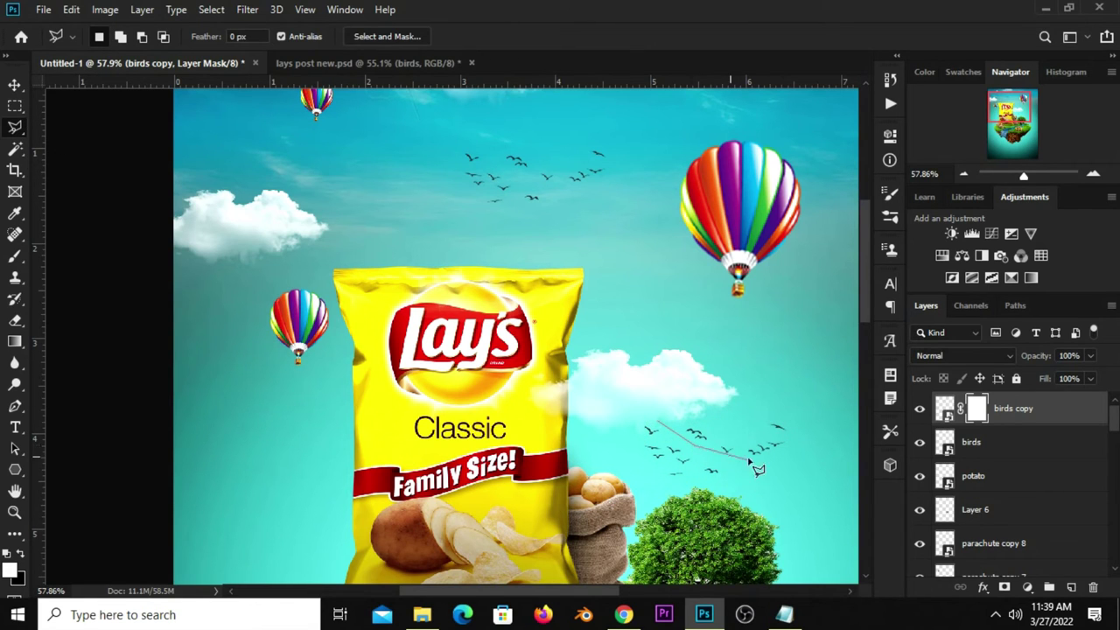
left_click(629, 486)
left_click(615, 427)
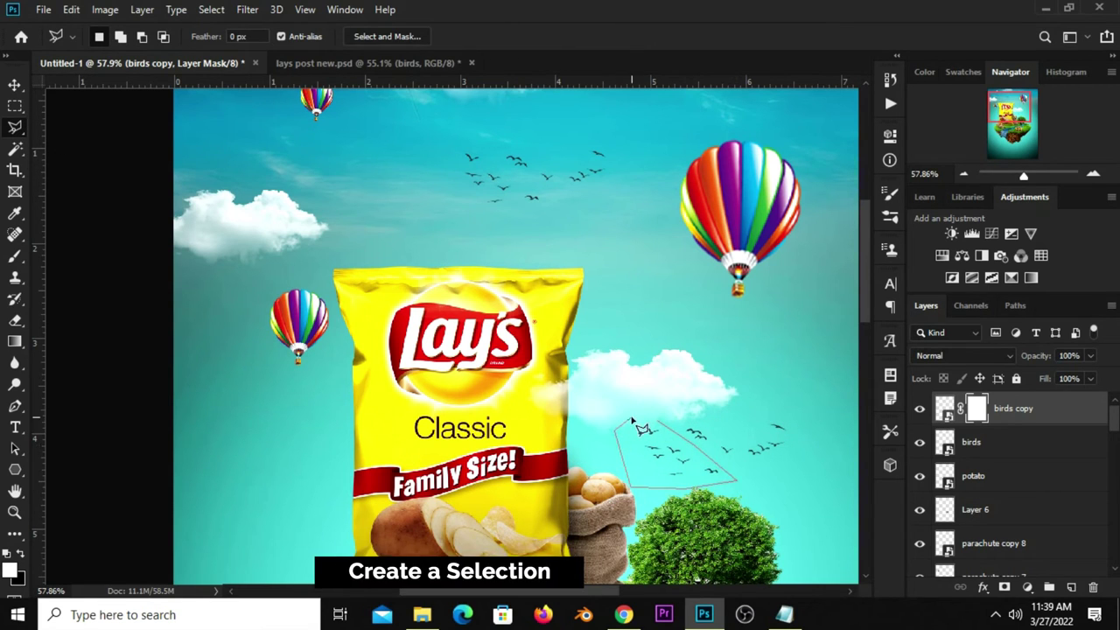
double_click(666, 433)
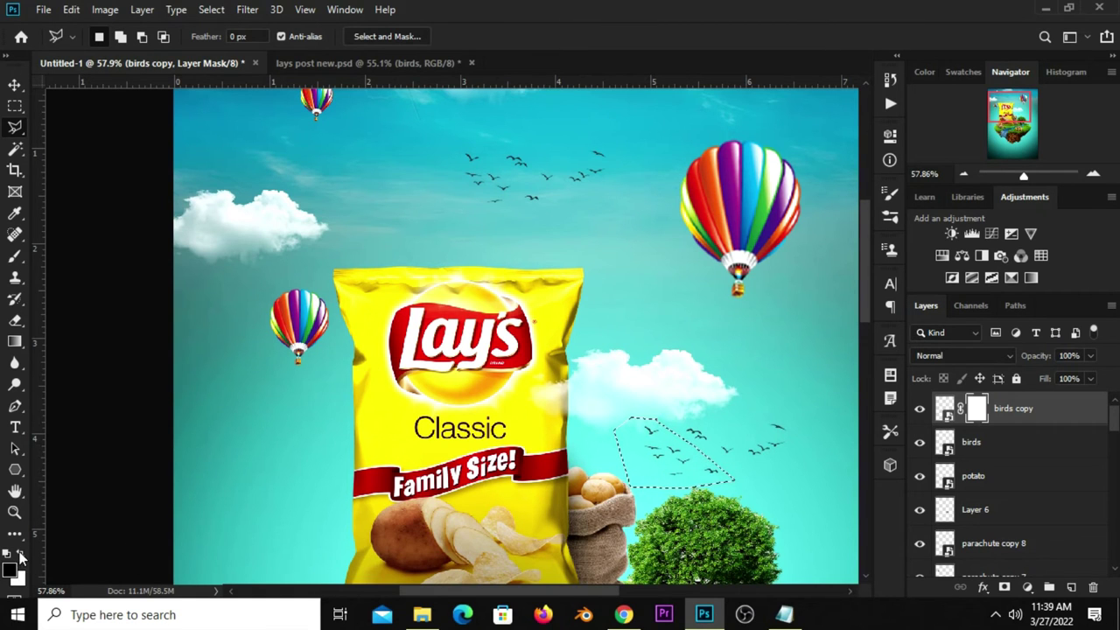
right_click(653, 457)
left_click(701, 355)
left_click(536, 144)
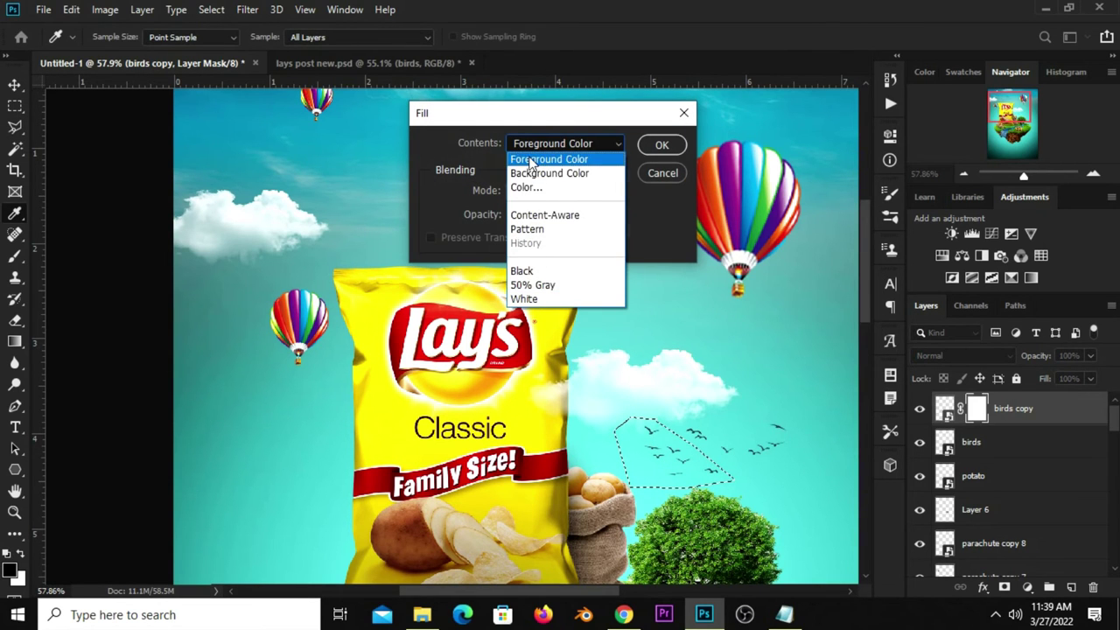
left_click(531, 163)
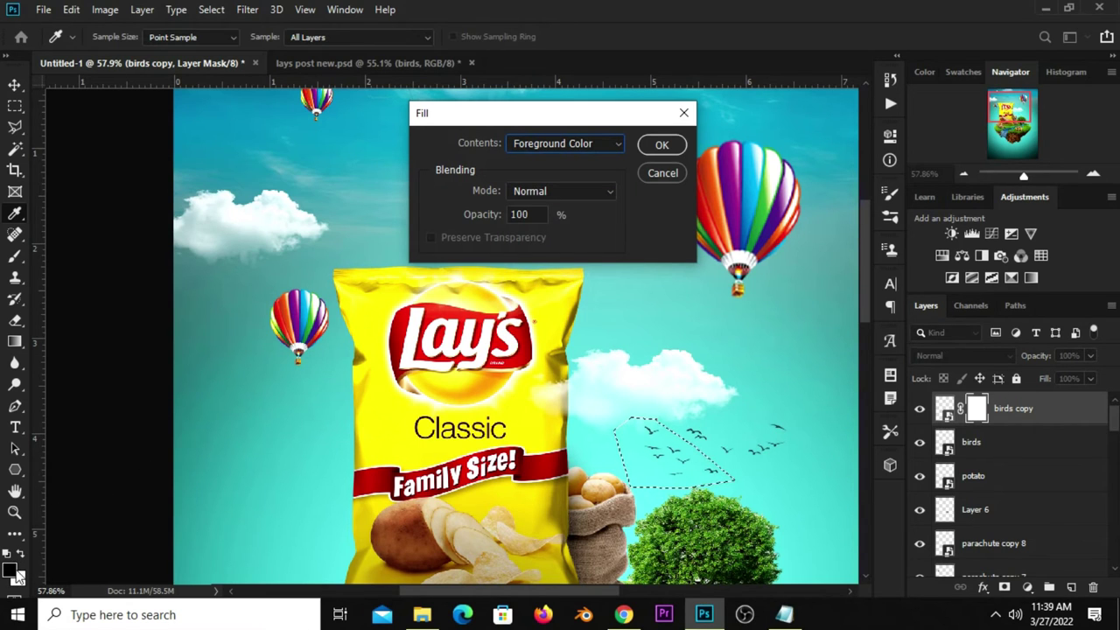
left_click(658, 149)
Clear the selection and zoom out to view the whole poster
key("l")
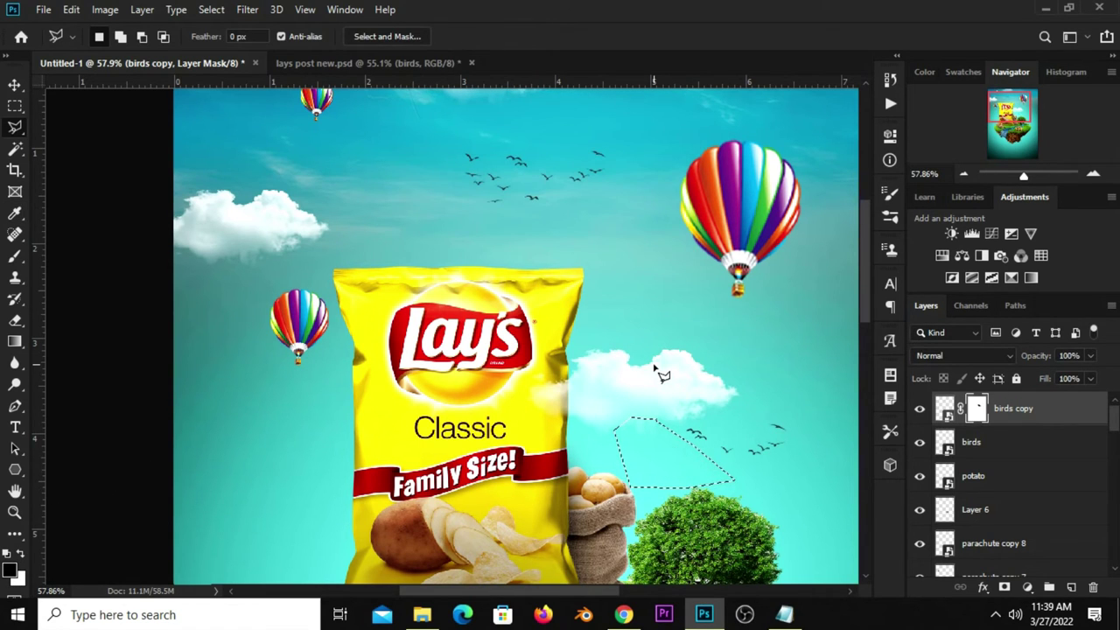
key("ctrl+d")
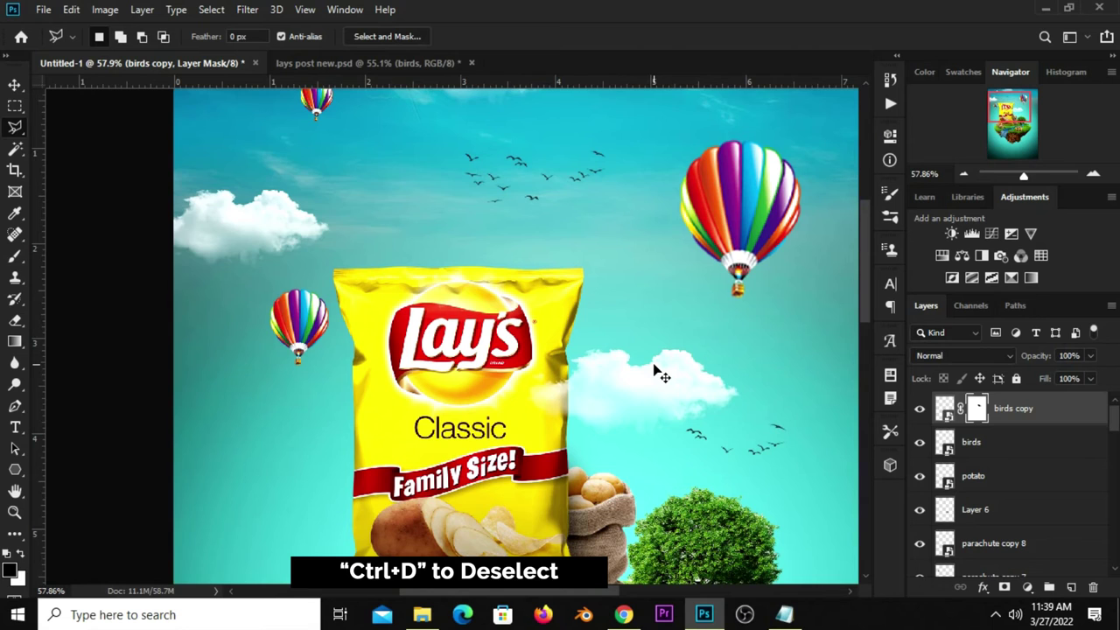
key("ctrl+minus")
key("ctrl+minus")
key("ctrl+minus")
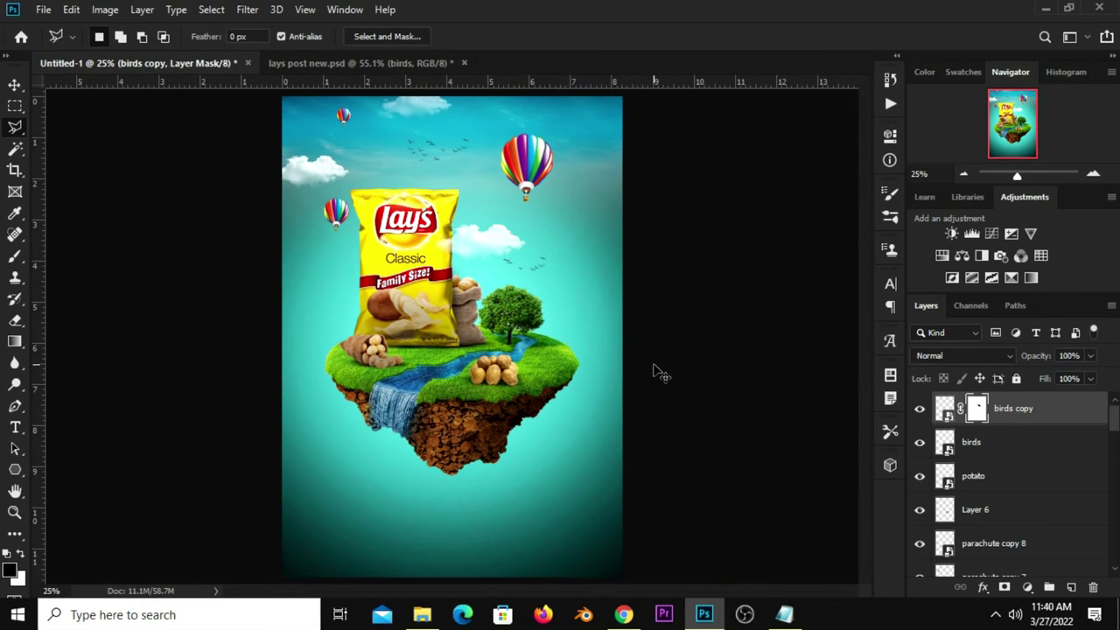
key("v")
left_click(688, 352)
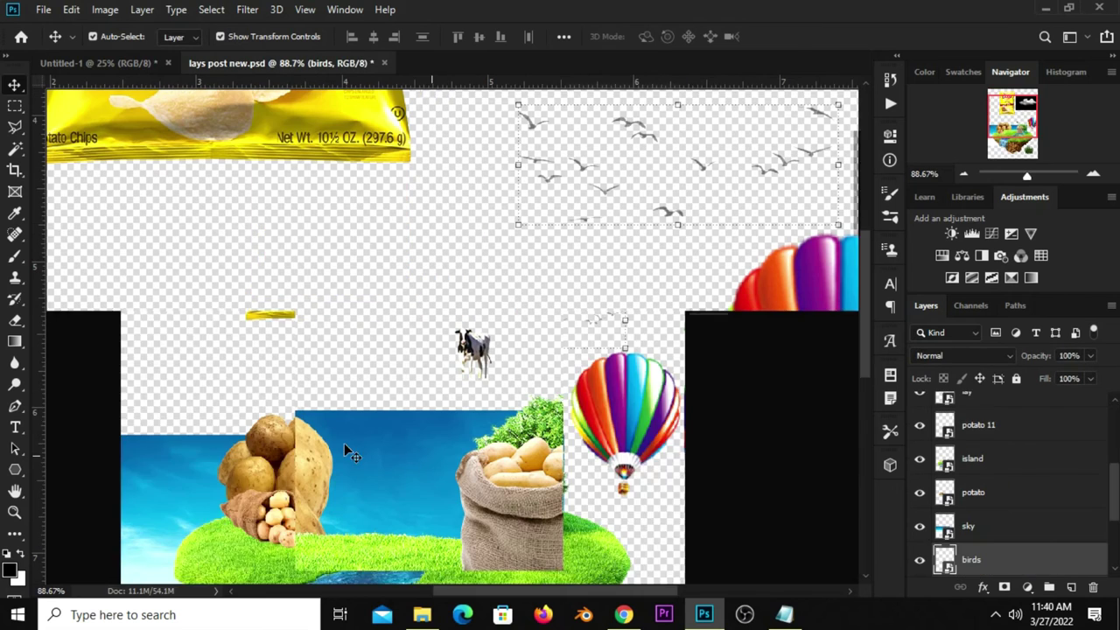
Bring a cow copy into the poster and place it on the grass beside the stream
mouse_move(282, 79)
left_mouse_down()
mouse_move(267, 423)
mouse_move(329, 392)
left_mouse_up()
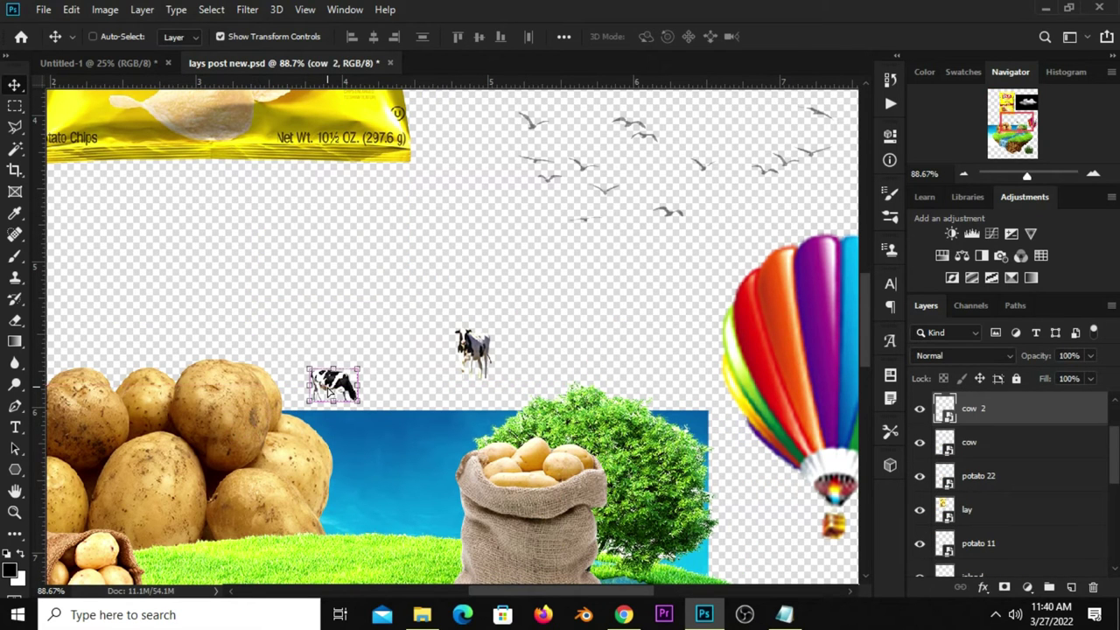
mouse_move(201, 175)
left_mouse_down()
mouse_move(135, 68)
mouse_move(438, 389)
left_mouse_up()
scroll(450, 347, "up", 5)
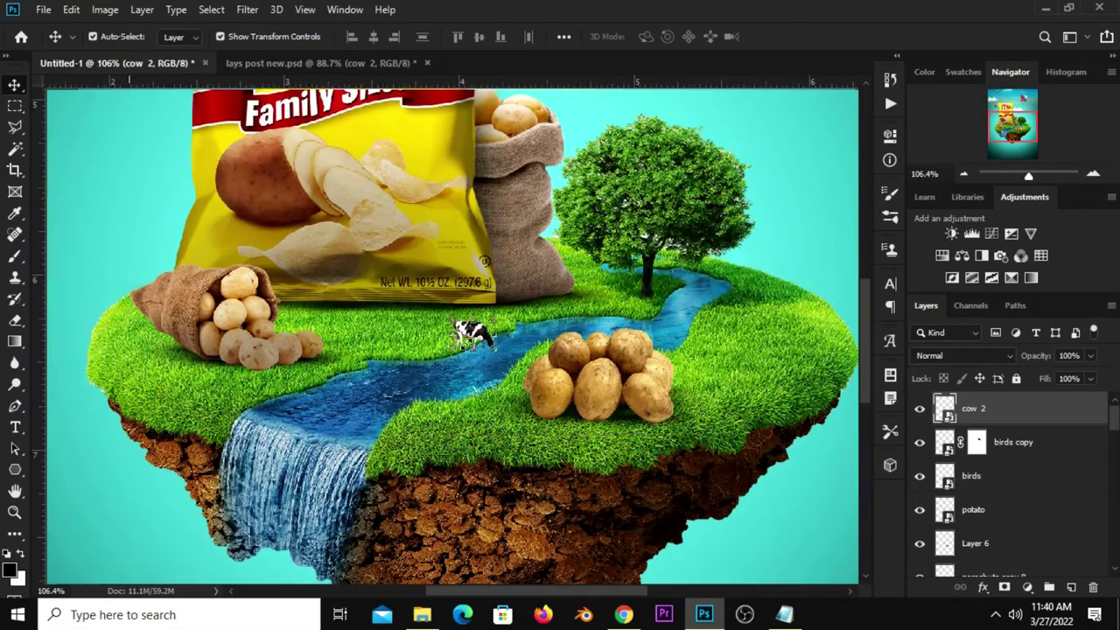
left_click_drag(495, 343, 437, 343)
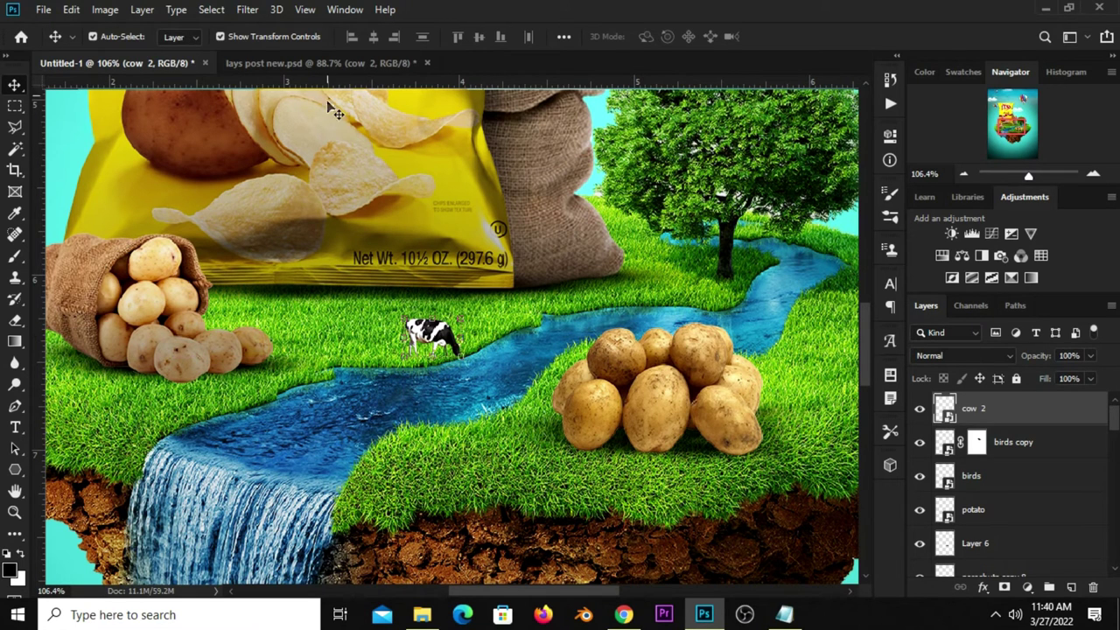
Bring the second cow from the source document and position it beside the river
left_click(328, 62)
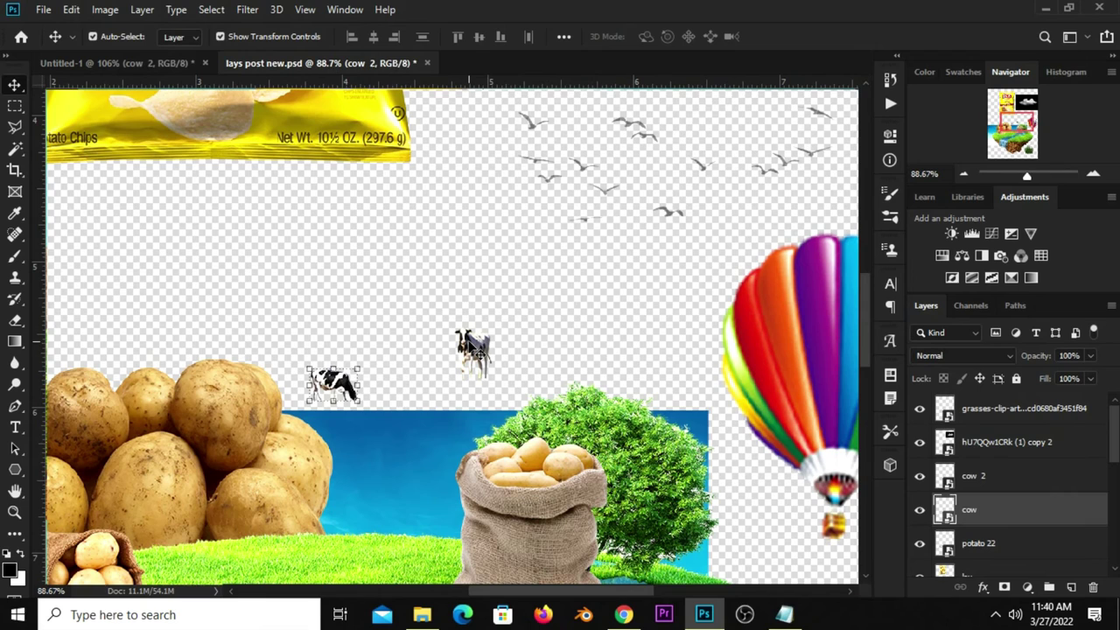
left_click(472, 346)
key("ctrl")
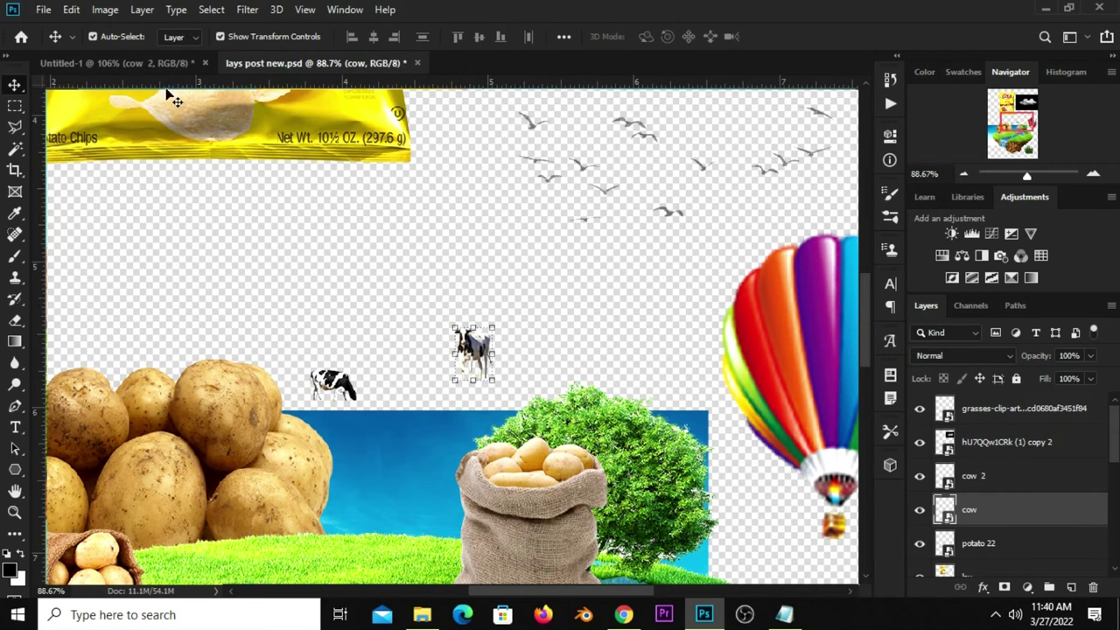
left_click_drag(173, 98, 469, 435)
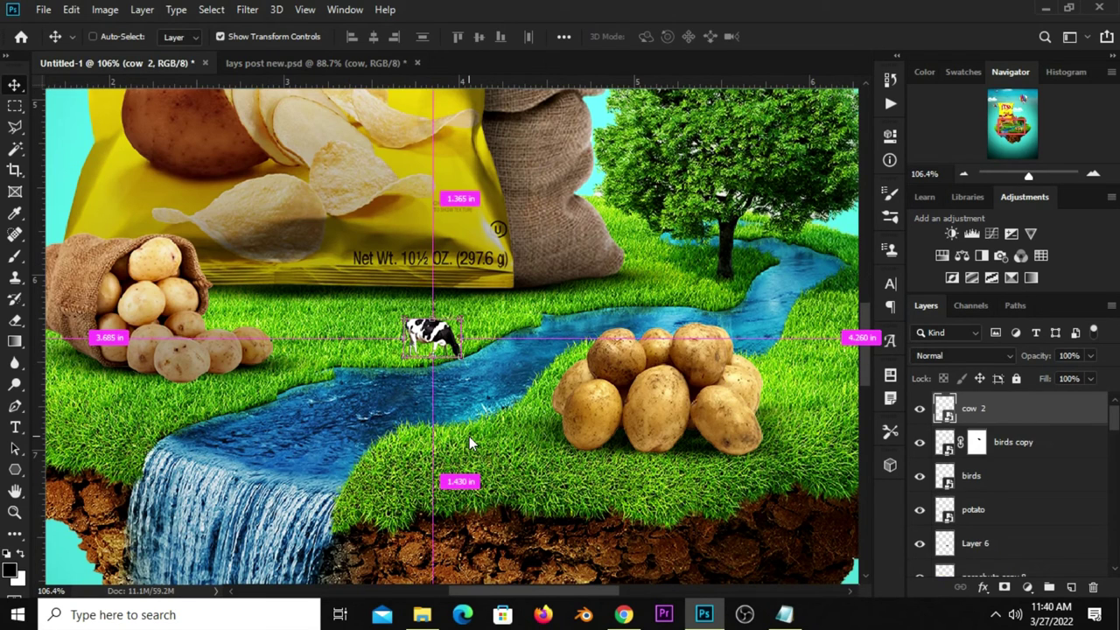
mouse_move(420, 336)
left_mouse_down()
mouse_move(423, 451)
mouse_move(446, 429)
left_mouse_up()
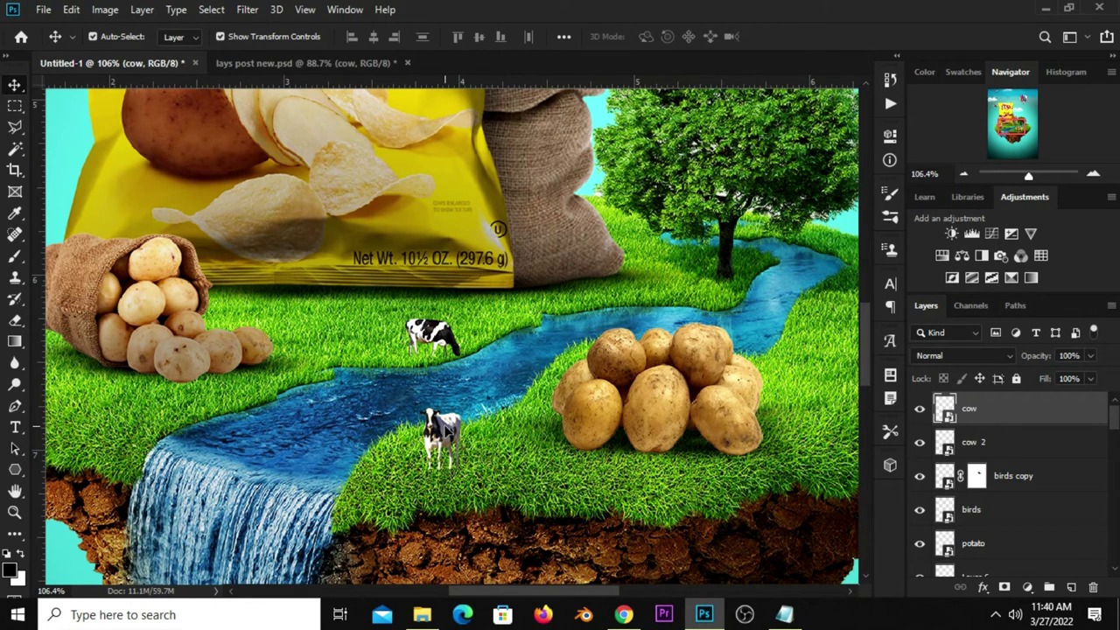
mouse_move(447, 429)
left_mouse_down()
mouse_move(423, 444)
mouse_move(423, 424)
left_mouse_up()
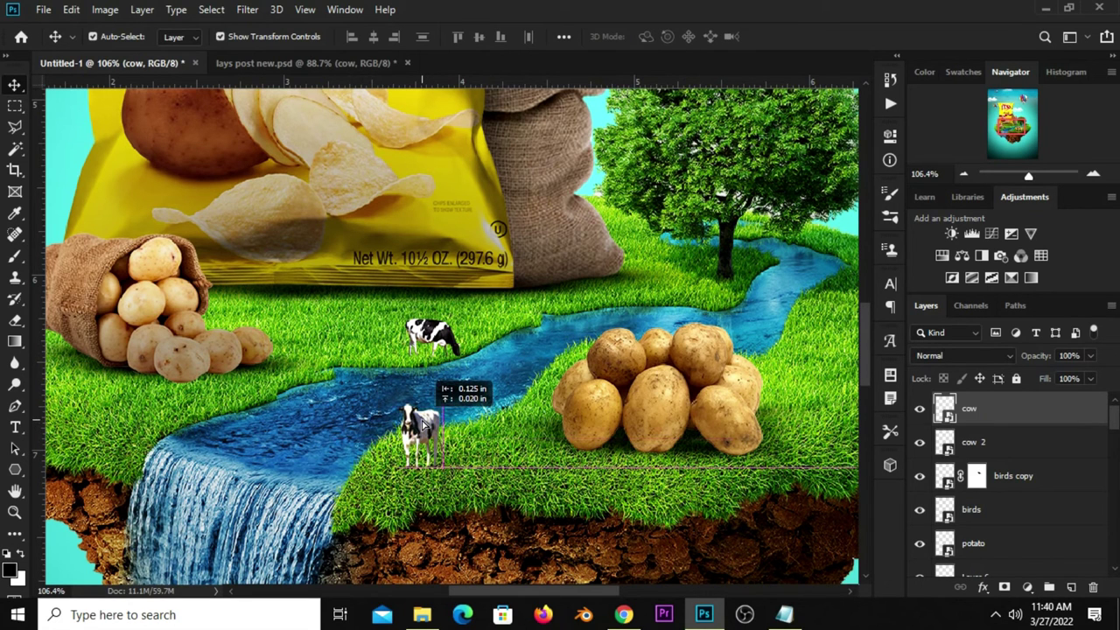
Duplicate the grazing cow, flip the copy horizontally and place it by the river's edge
left_click(434, 342)
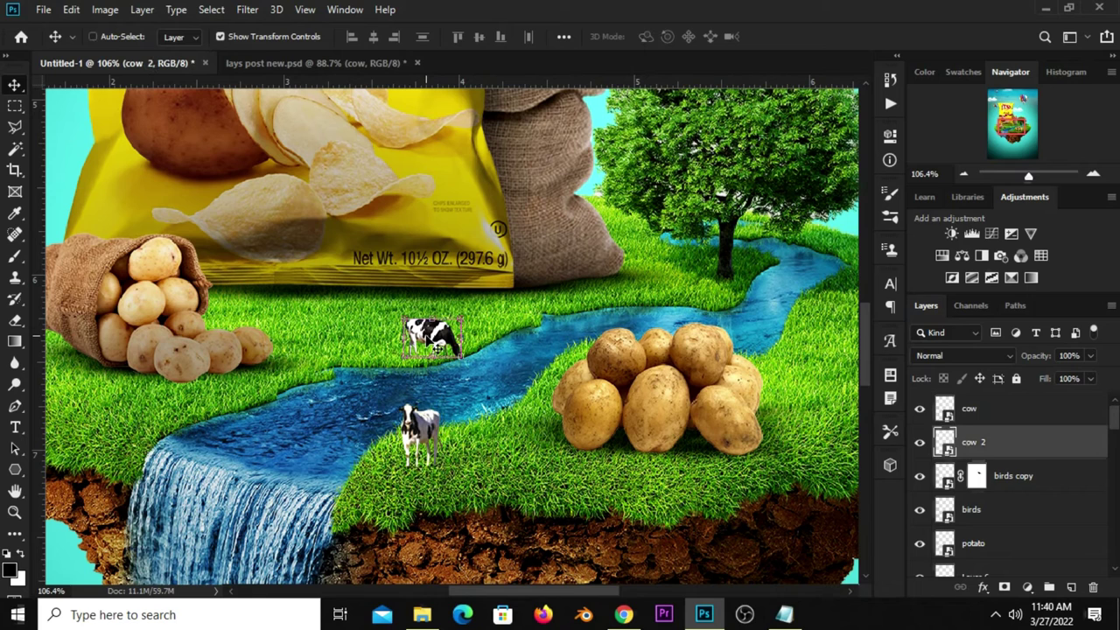
key("ctrl+j")
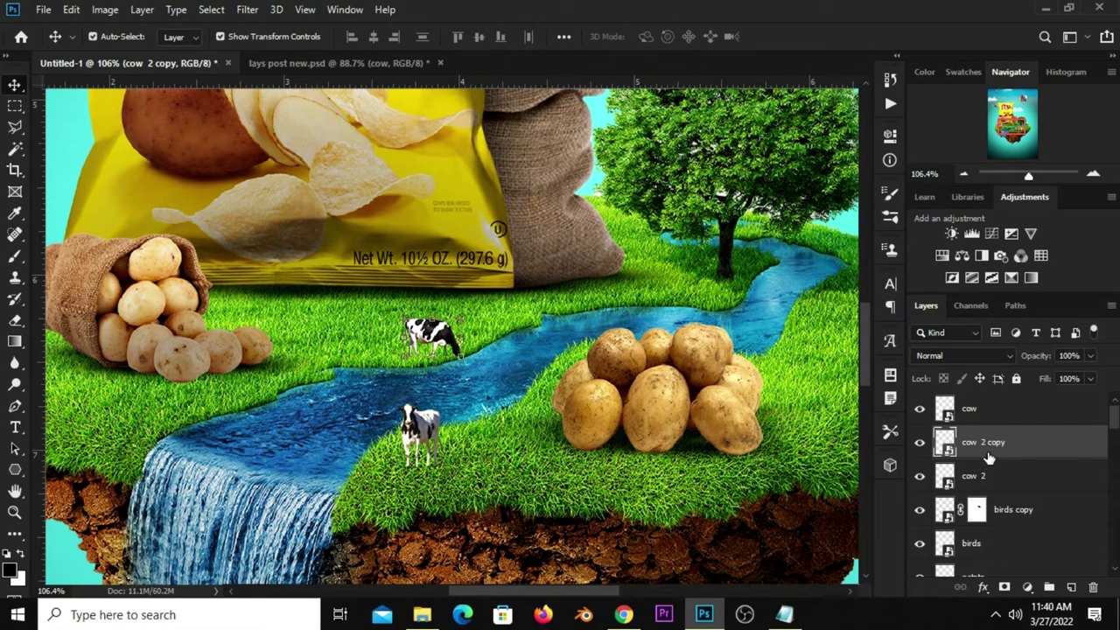
left_click_drag(442, 348, 489, 437)
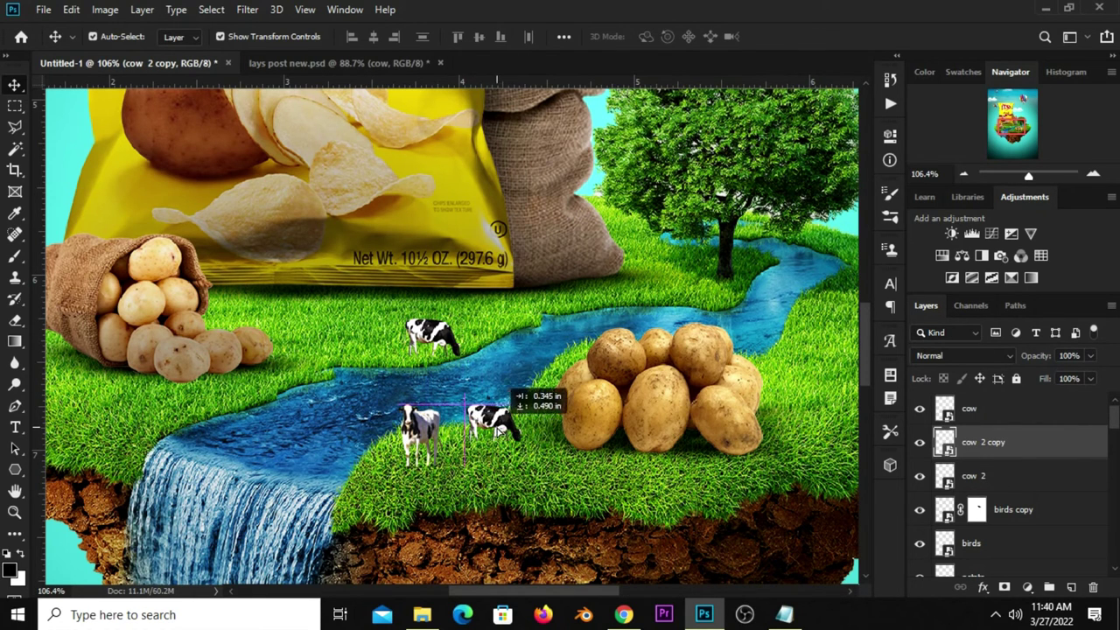
key("ctrl+t")
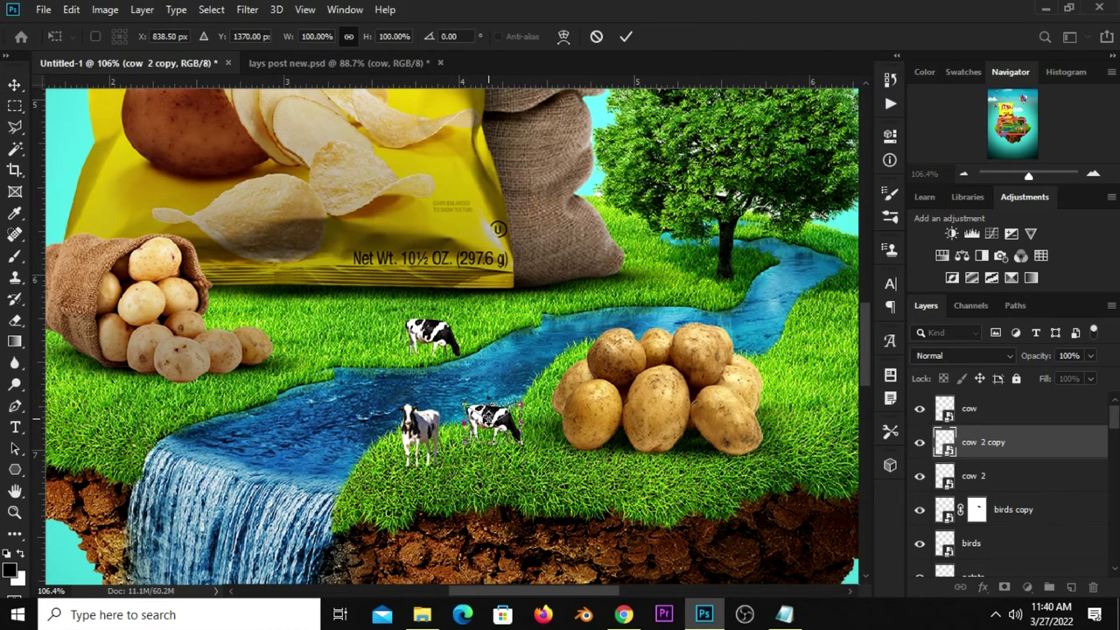
right_click(486, 431)
left_click(543, 396)
mouse_move(503, 385)
left_mouse_down()
mouse_move(407, 411)
mouse_move(394, 403)
left_mouse_up()
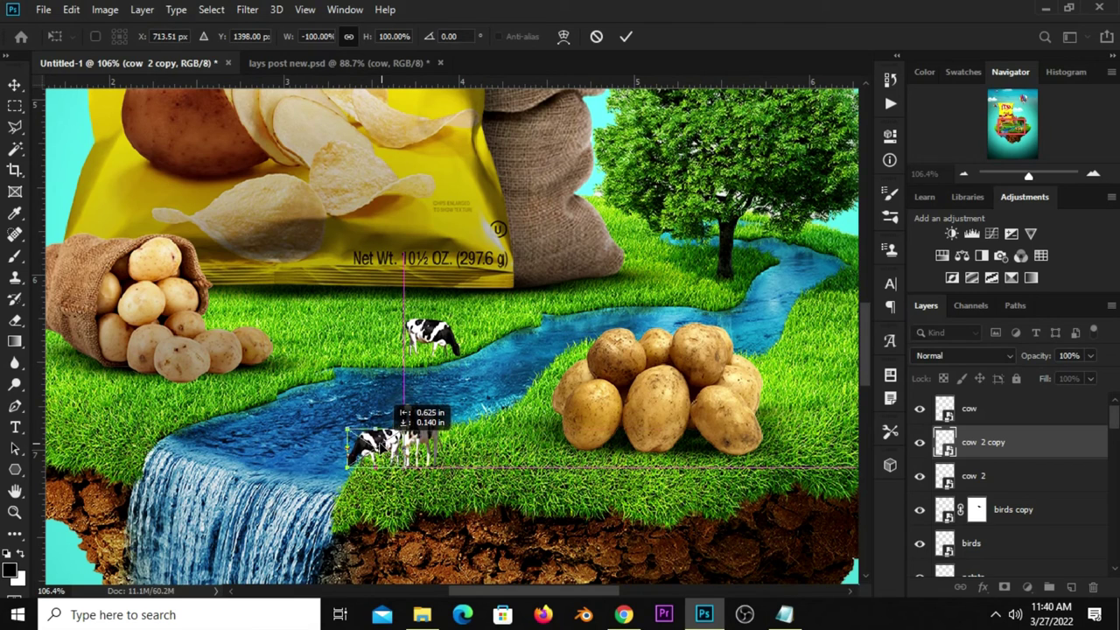
key("Return")
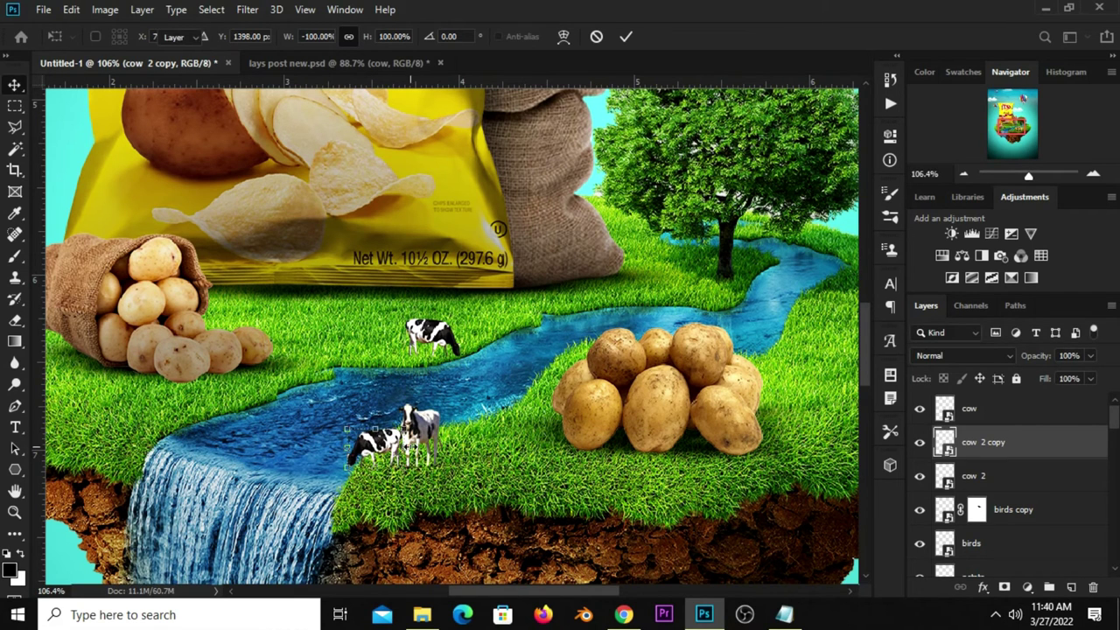
Move the standing cow away from the others and fit the poster in view
key("ctrl+t")
key("Return")
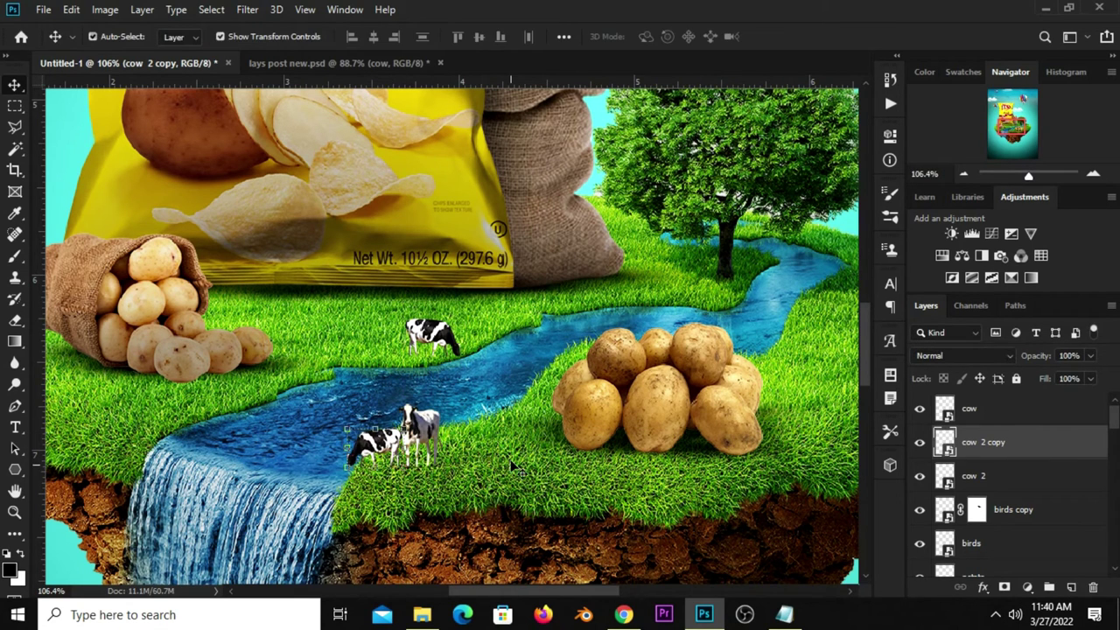
left_click(516, 480)
mouse_move(435, 425)
left_mouse_down()
mouse_move(504, 384)
mouse_move(501, 418)
mouse_move(479, 425)
left_mouse_up()
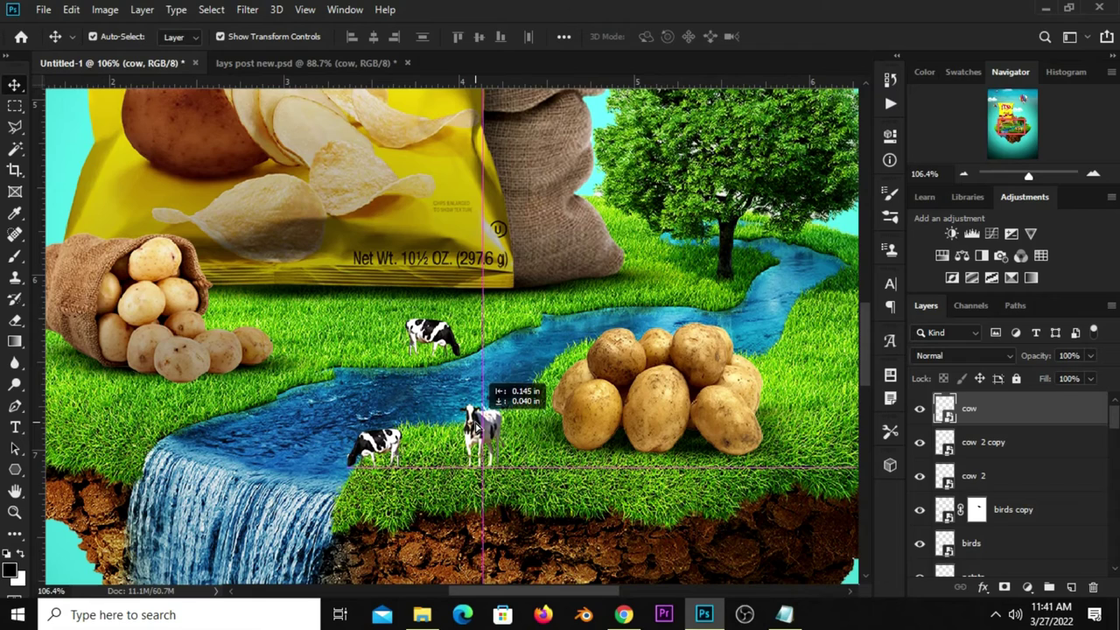
scroll(480, 427, "down", 1)
scroll(480, 427, "down", 1)
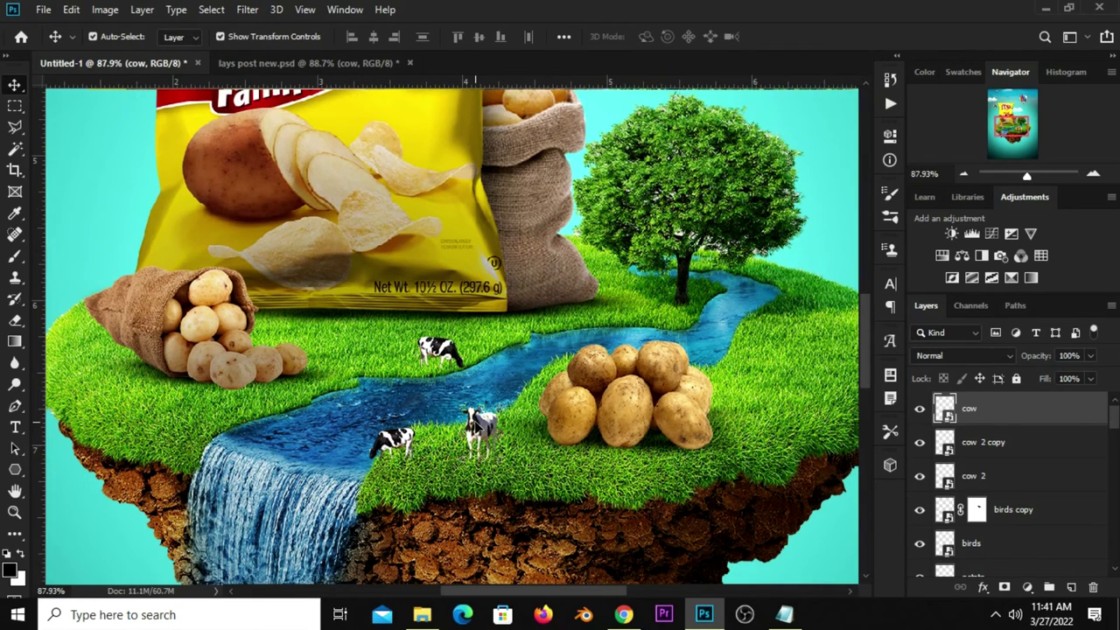
key("ctrl+0")
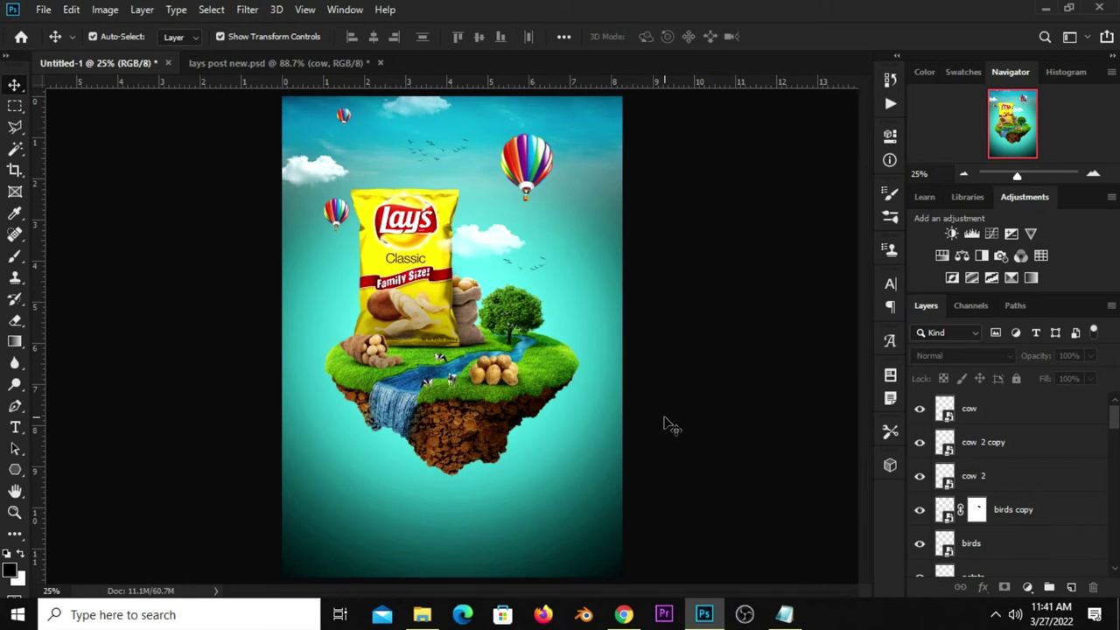
Select and copy the grass clump layer in lays post new.psd
left_click(259, 62)
scroll(454, 361, "down", 2)
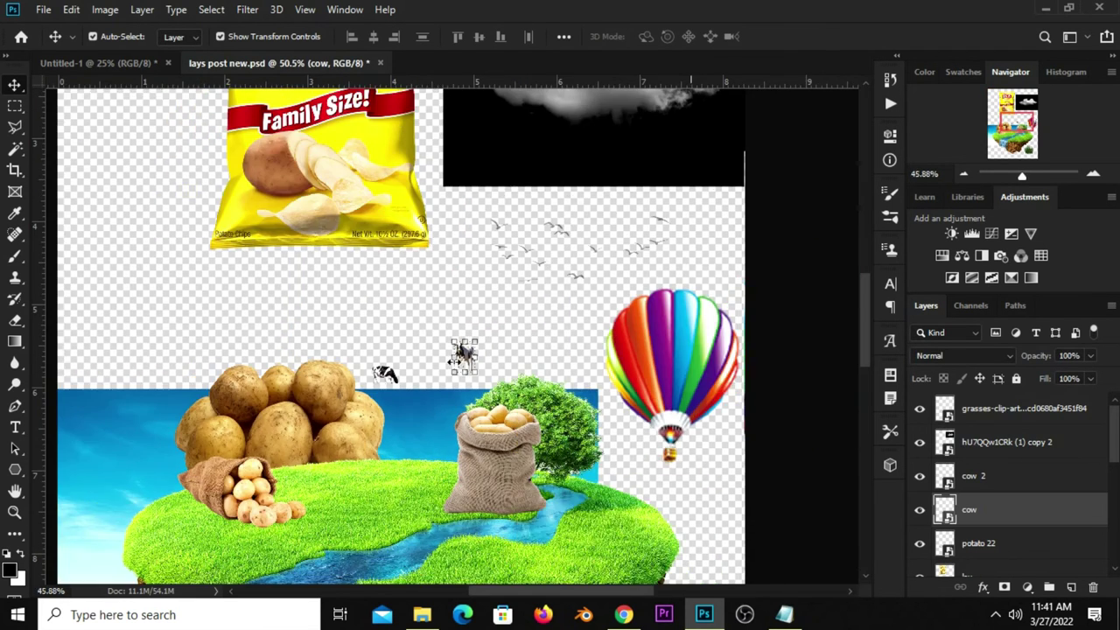
scroll(454, 360, "down", 1)
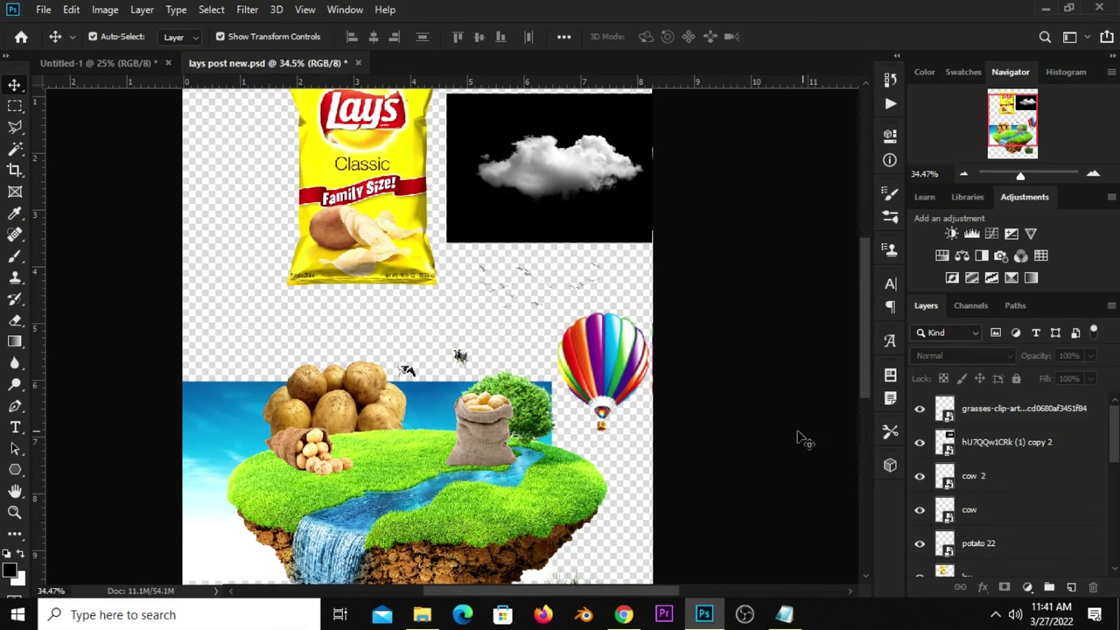
scroll(867, 385, "down", 2)
left_click(547, 534)
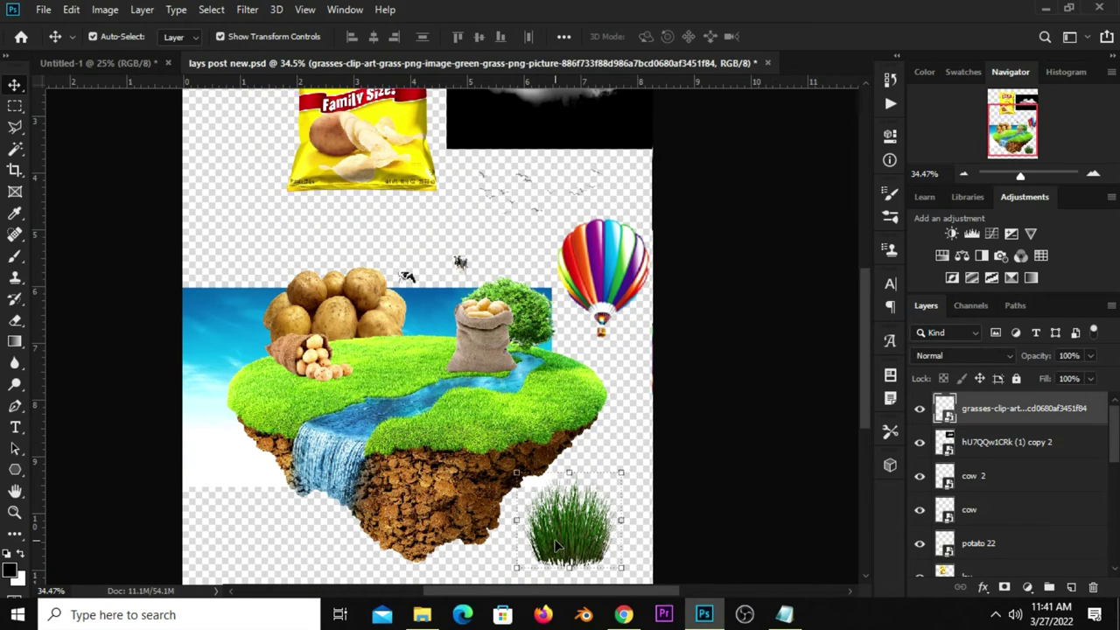
key("ctrl")
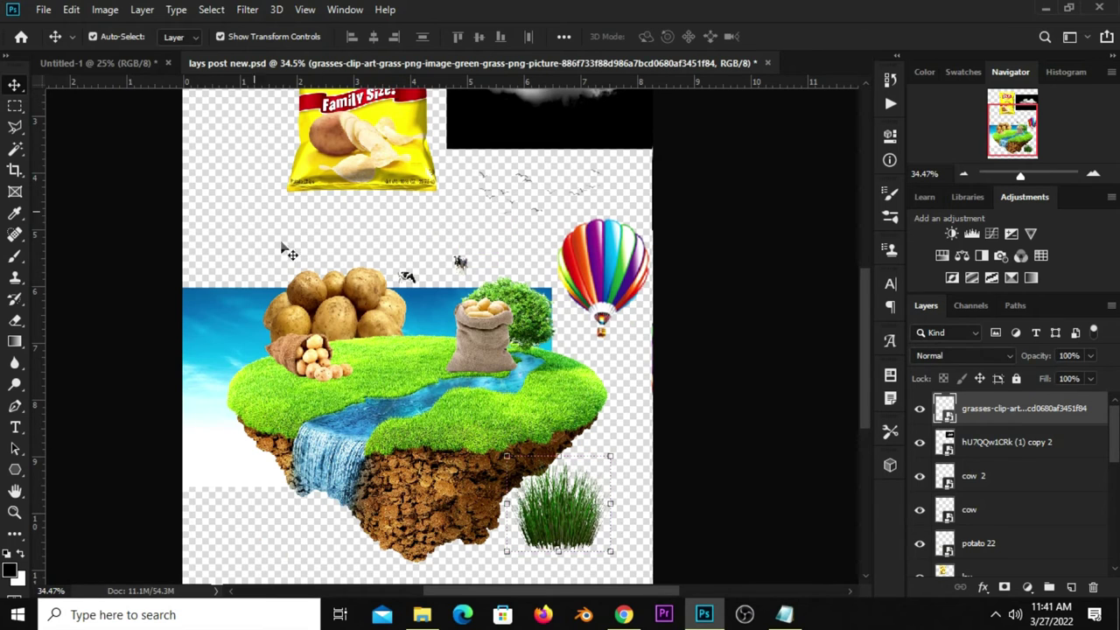
Paste the grass clump into the poster and drag it beside the island's tree
left_click(90, 65)
scroll(652, 469, "up", 3)
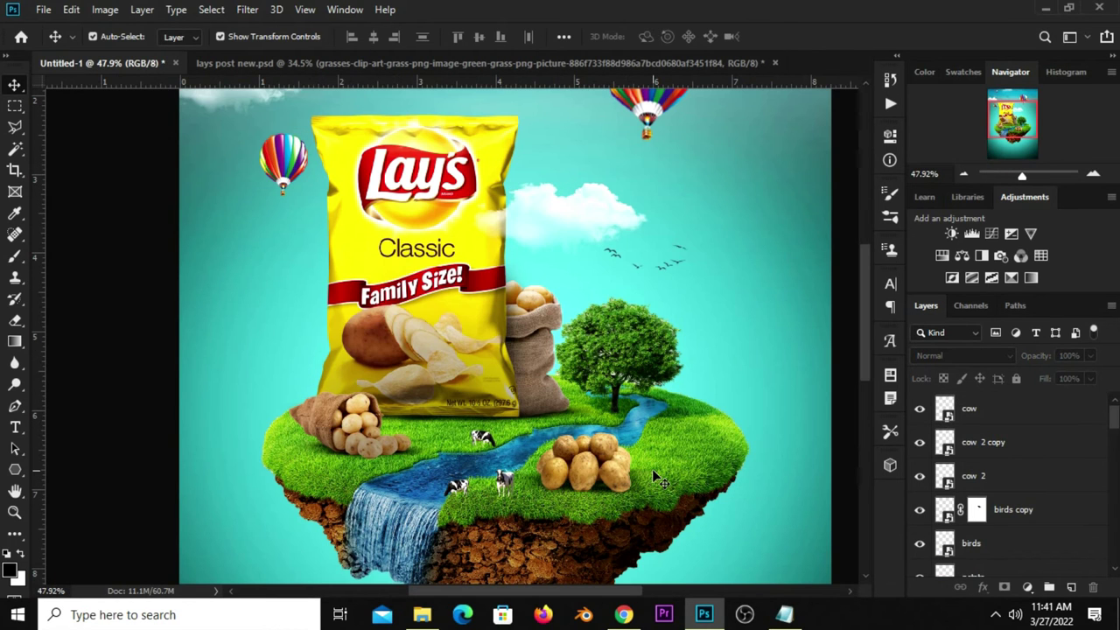
key("ctrl+v")
left_click_drag(467, 359, 663, 411)
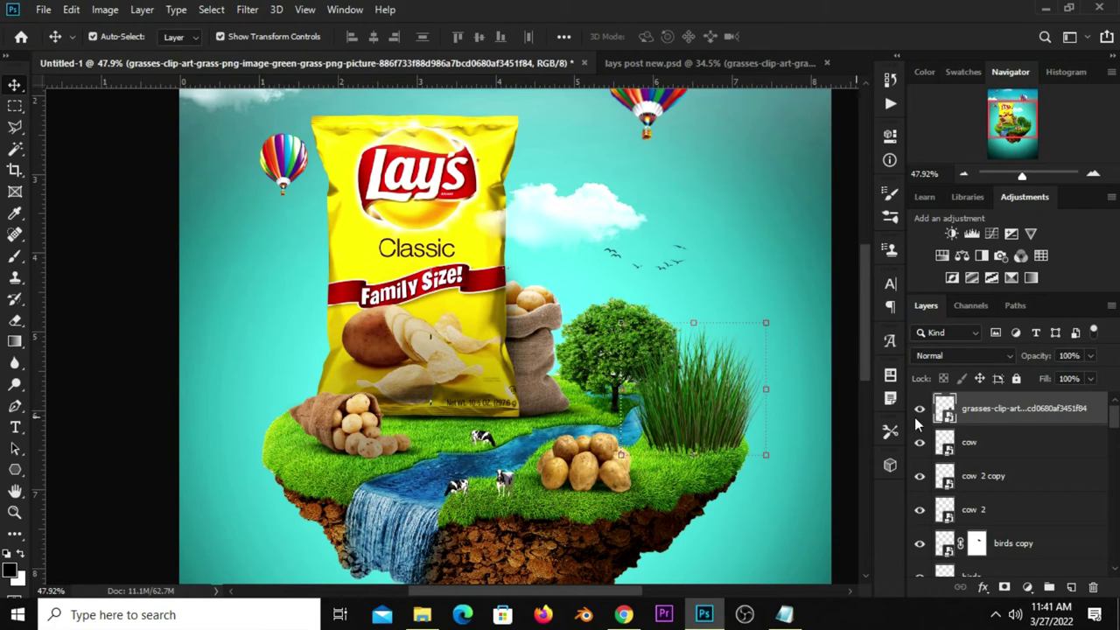
Convert the grass to a Smart Object, shrink it to 23.82%, and place it right of the potatoes
right_click(949, 411)
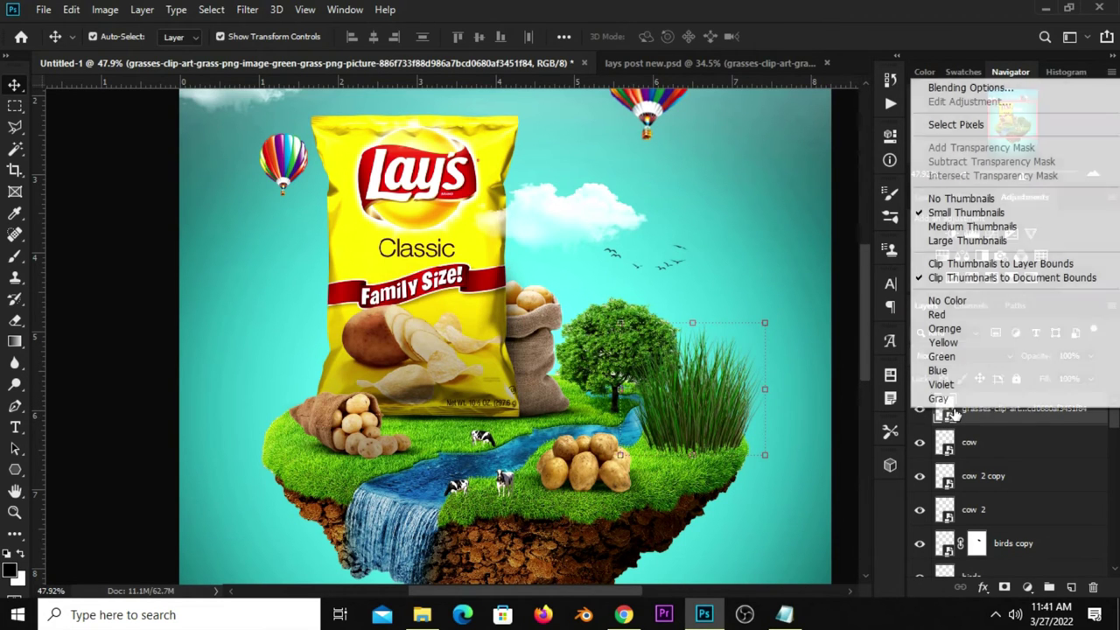
left_click(999, 486)
right_click(999, 421)
left_click(812, 173)
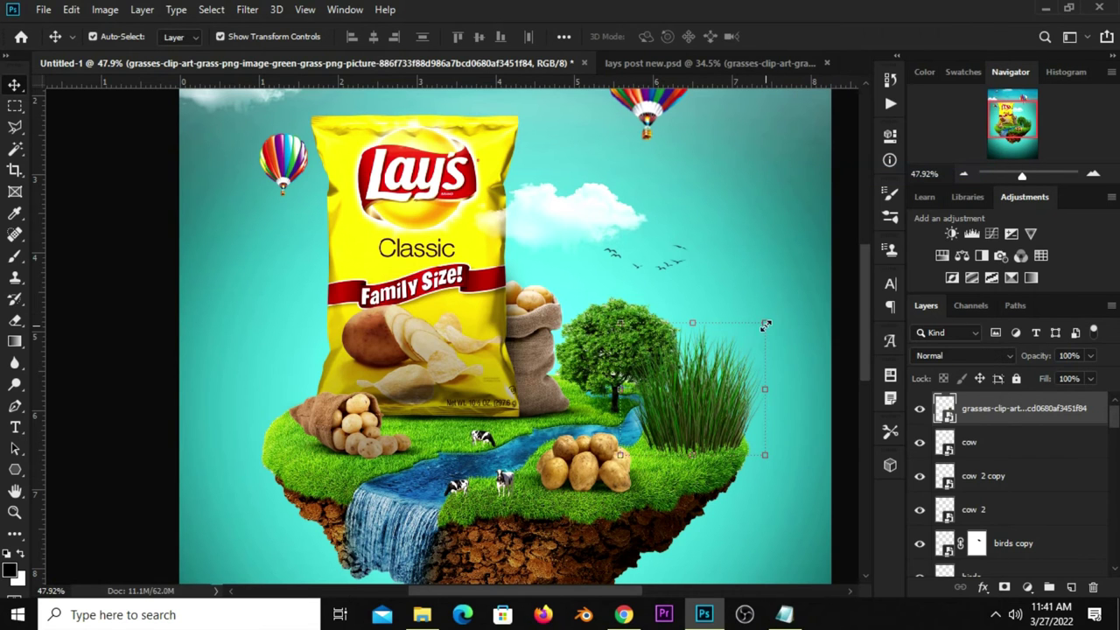
left_click_drag(765, 326, 640, 443)
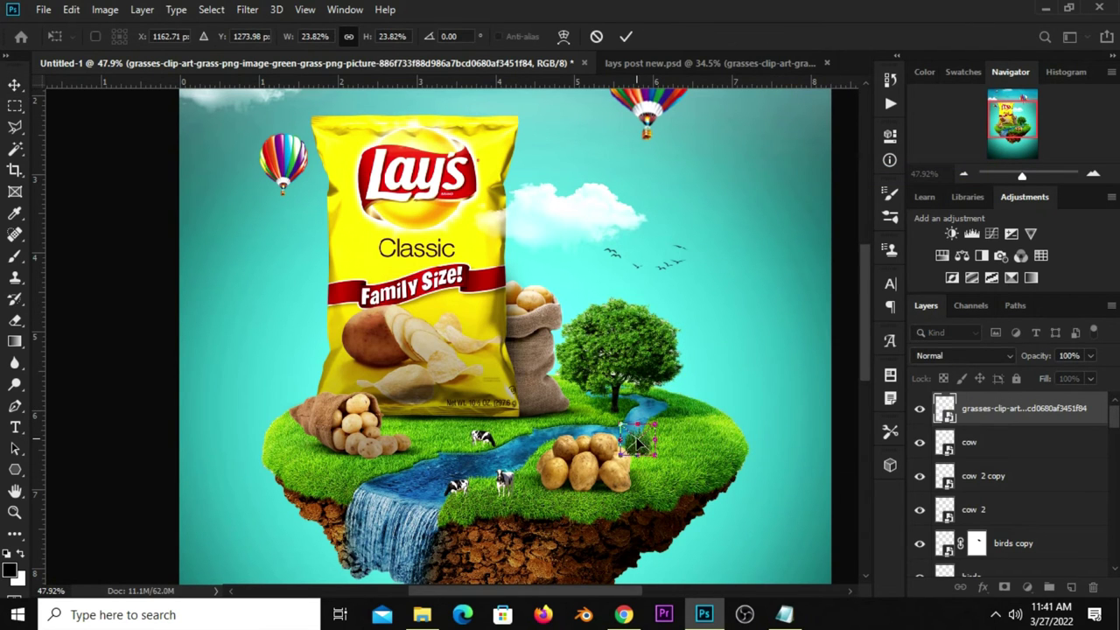
left_click_drag(640, 443, 665, 442)
Commit the grass patch and duplicate it onto the left and right grass areas
key("Return")
scroll(658, 452, "up", 2)
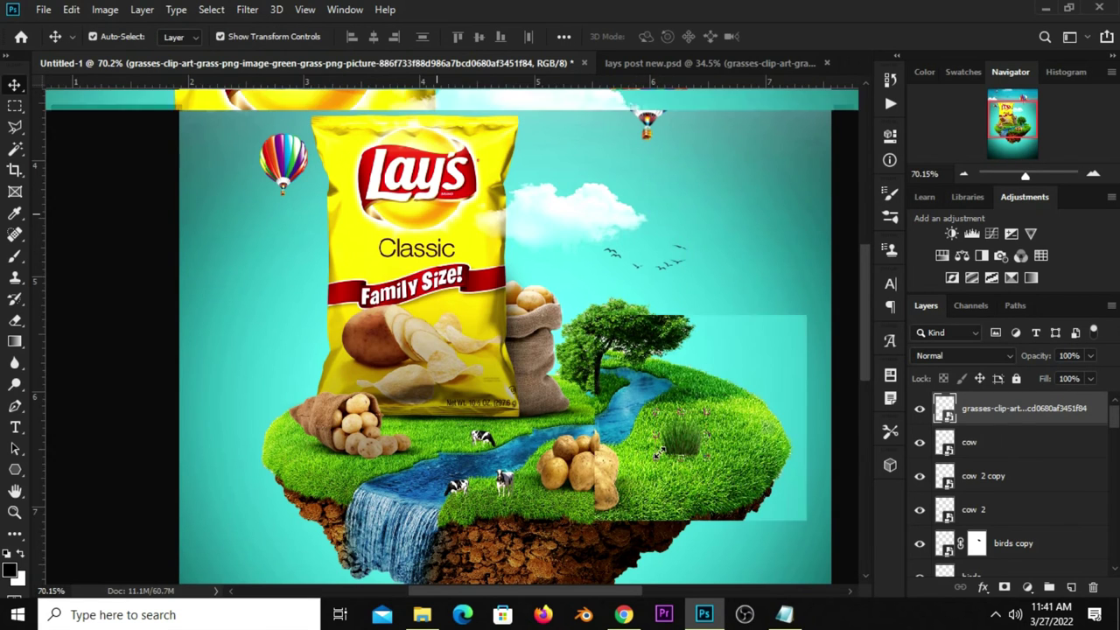
scroll(658, 452, "up", 1)
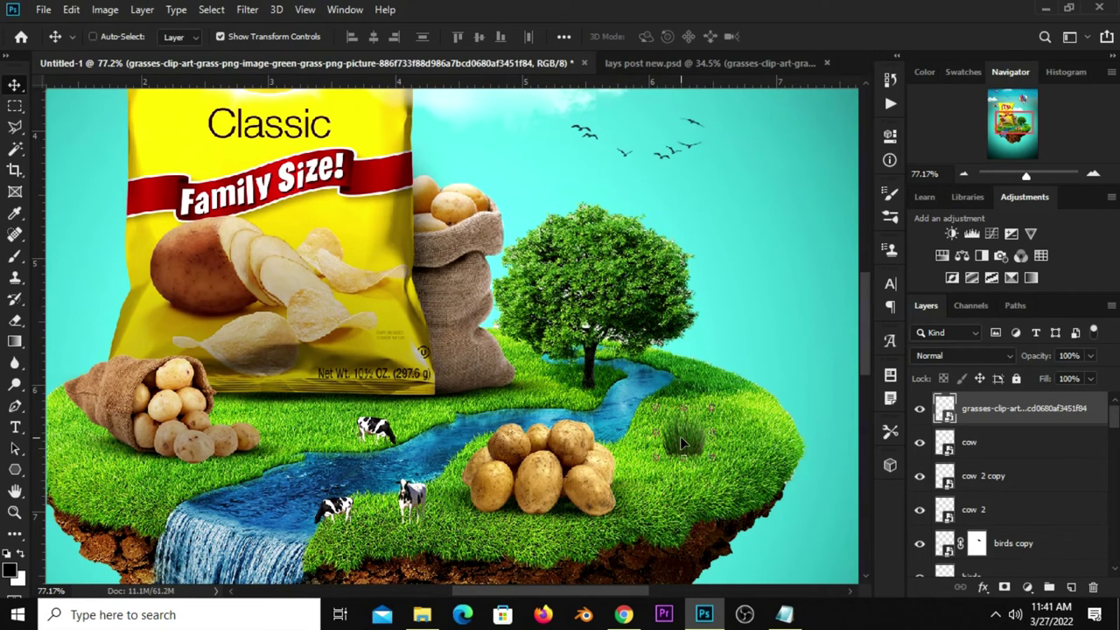
key("ctrl+j")
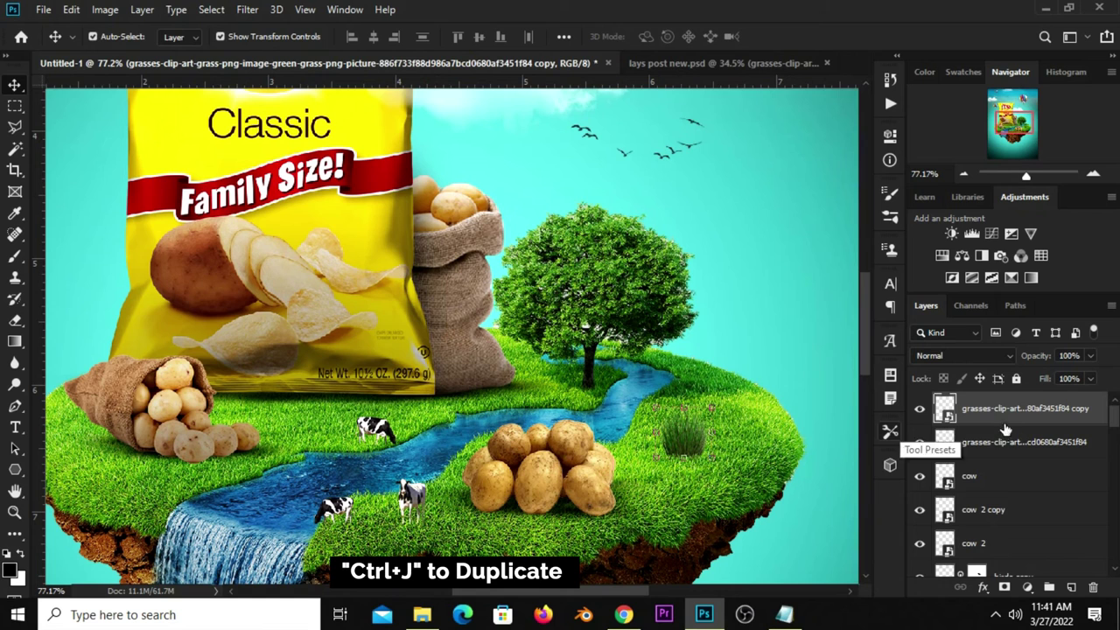
mouse_move(694, 434)
left_mouse_down()
mouse_move(433, 421)
mouse_move(107, 475)
mouse_move(118, 462)
left_mouse_up()
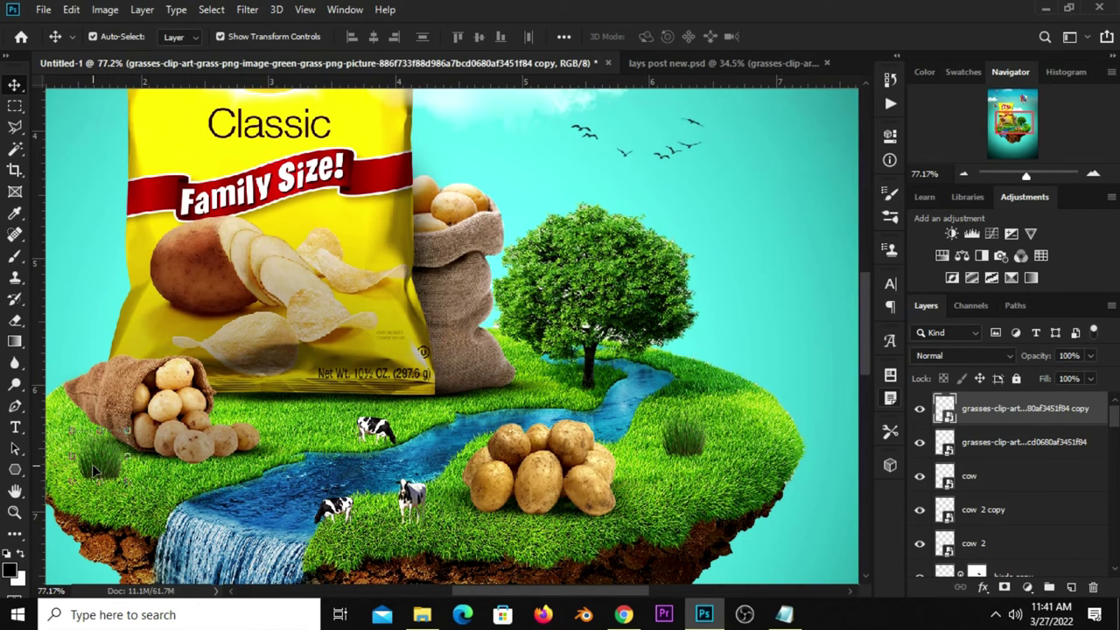
key("ctrl+j")
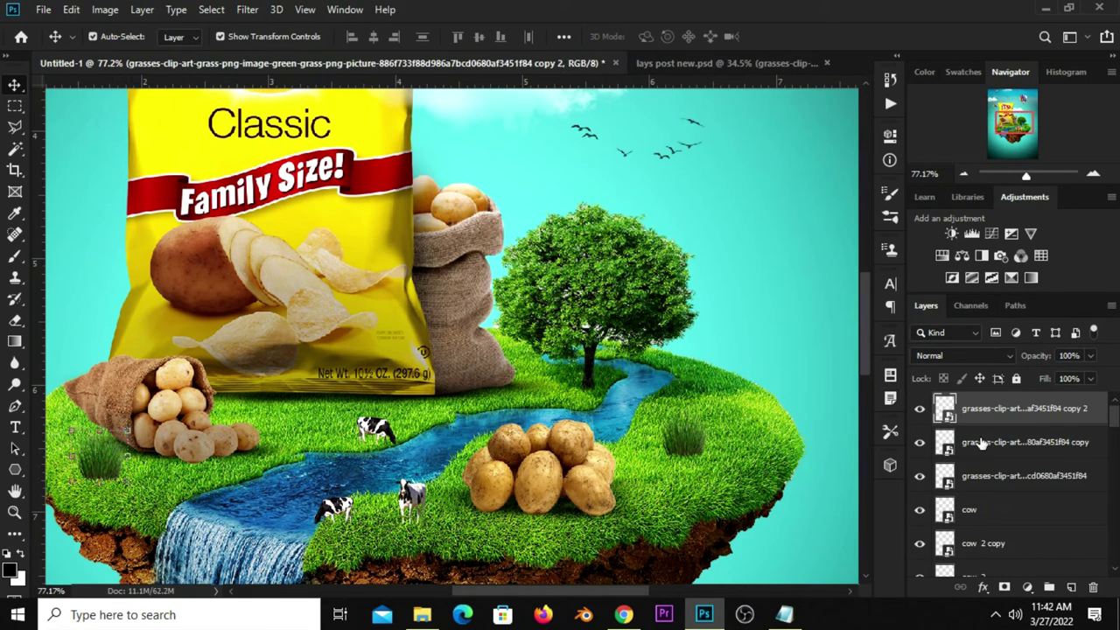
mouse_move(98, 461)
left_mouse_down()
mouse_move(324, 500)
mouse_move(741, 375)
left_mouse_up()
Duplicate the grass patch beside the potatoes and move the copy lower on the island
key("ctrl+t")
key("Return")
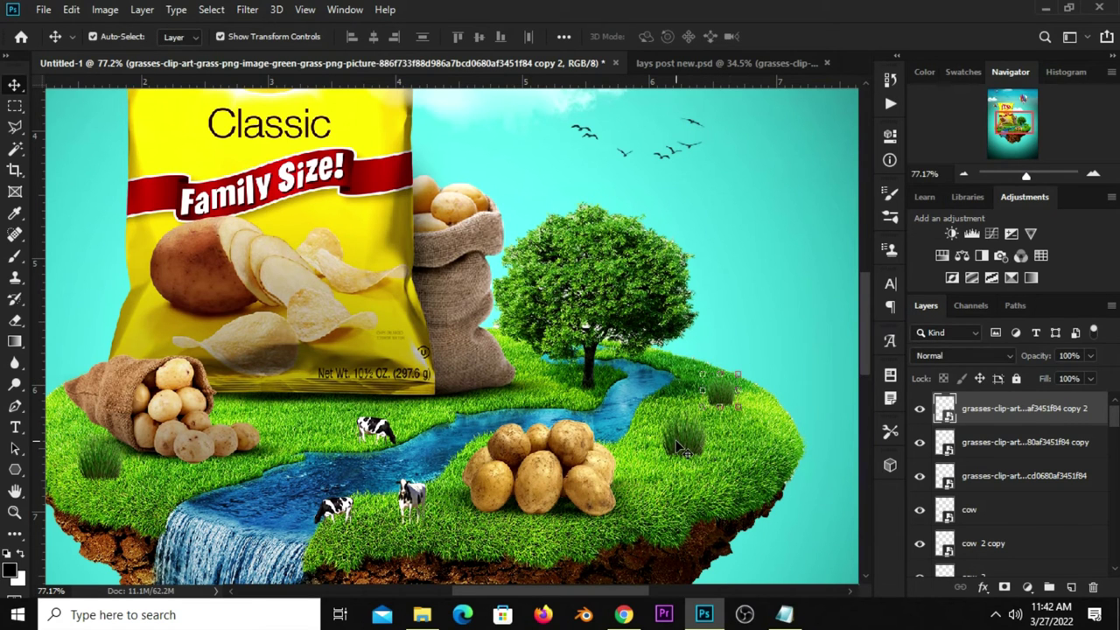
left_click(681, 442)
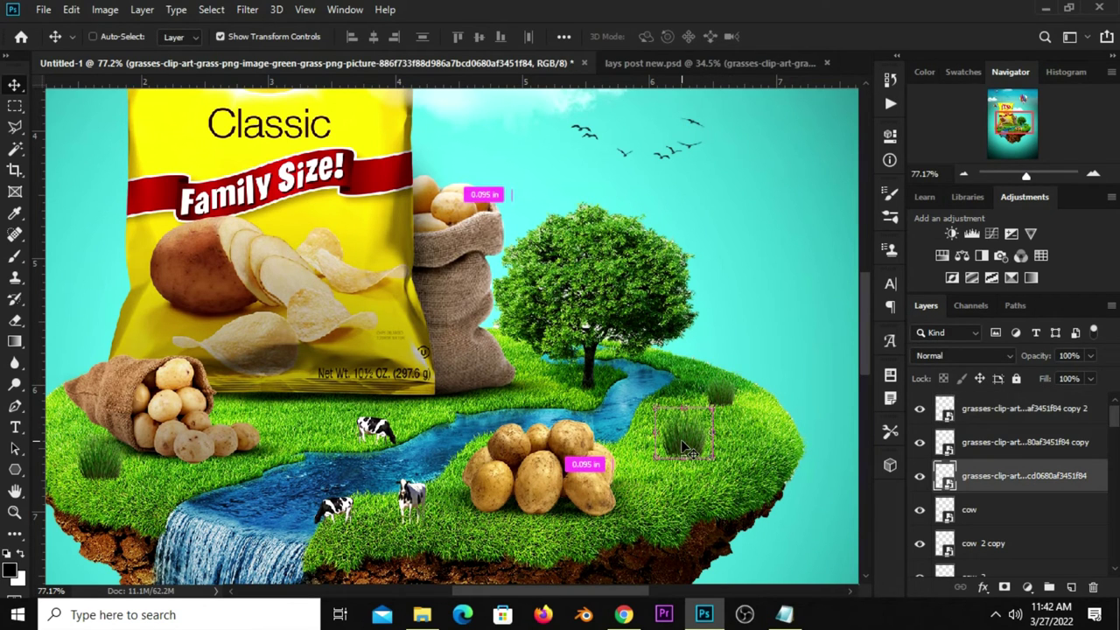
left_click(682, 442, "alt")
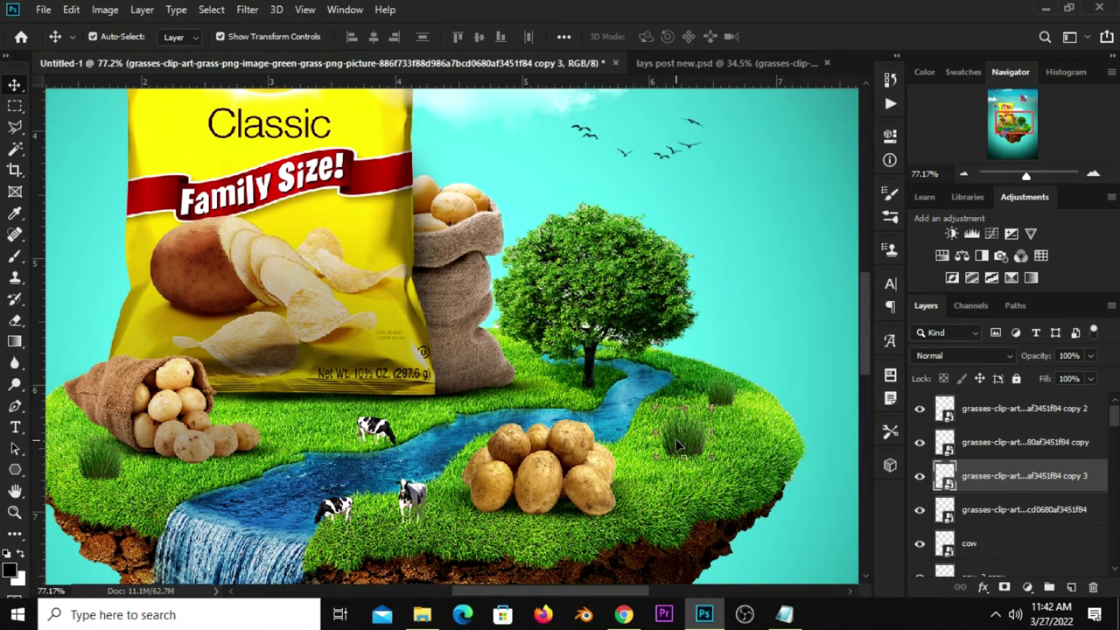
mouse_move(678, 446)
left_mouse_down()
mouse_move(672, 486)
mouse_move(518, 526)
mouse_move(309, 432)
mouse_move(328, 403)
left_mouse_up()
key("ctrl+t")
key("Return")
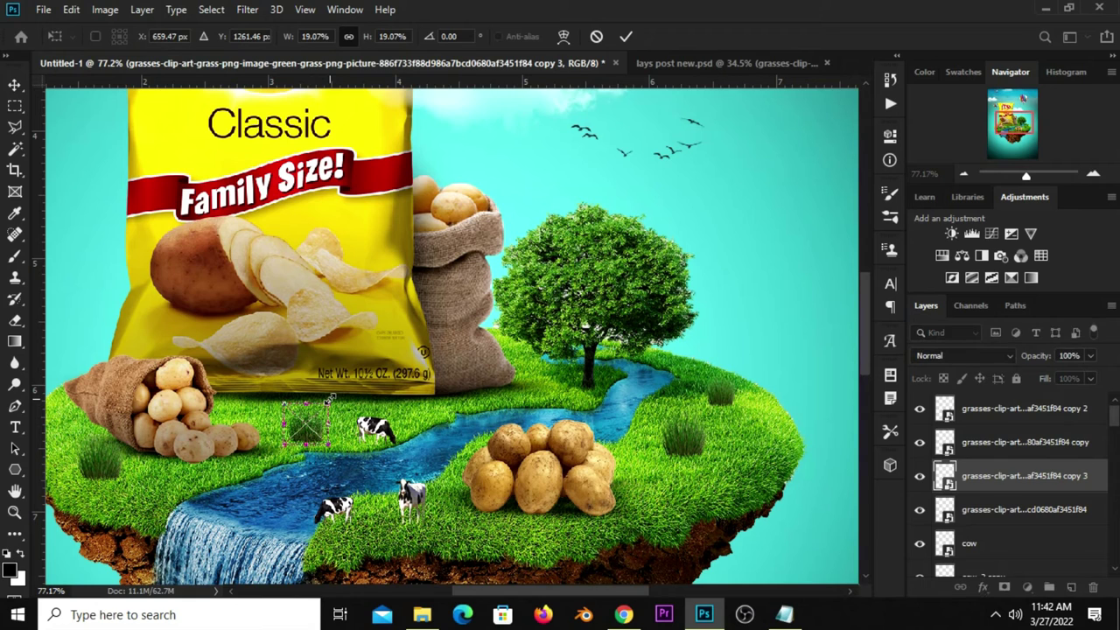
key("Return")
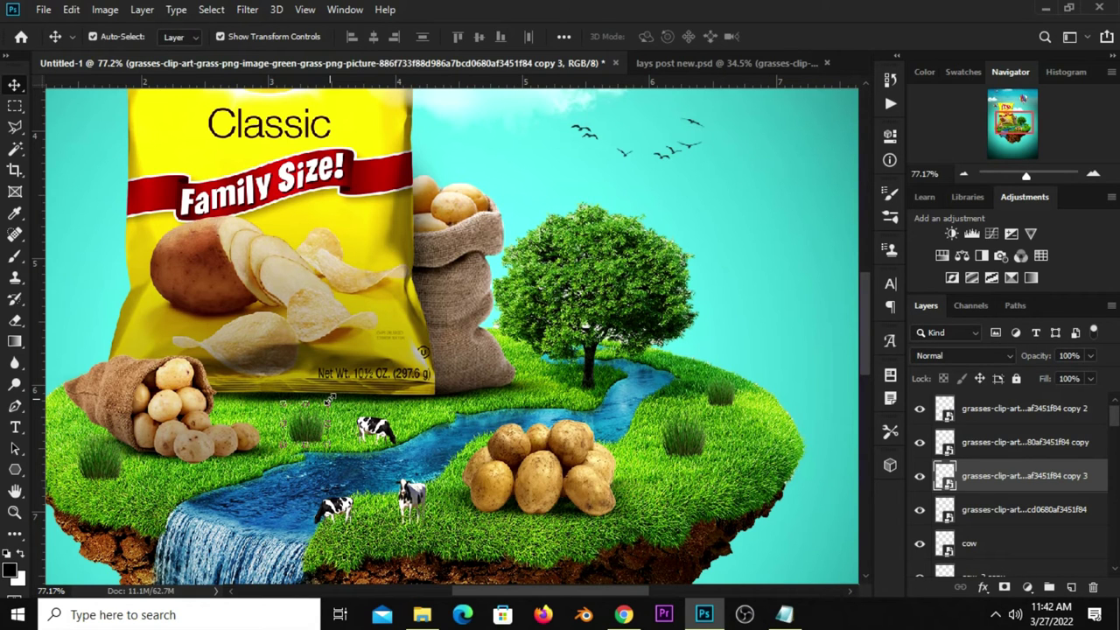
Shrink the lower and left grass clumps to about 15% and fit the poster on screen
key("ctrl+t")
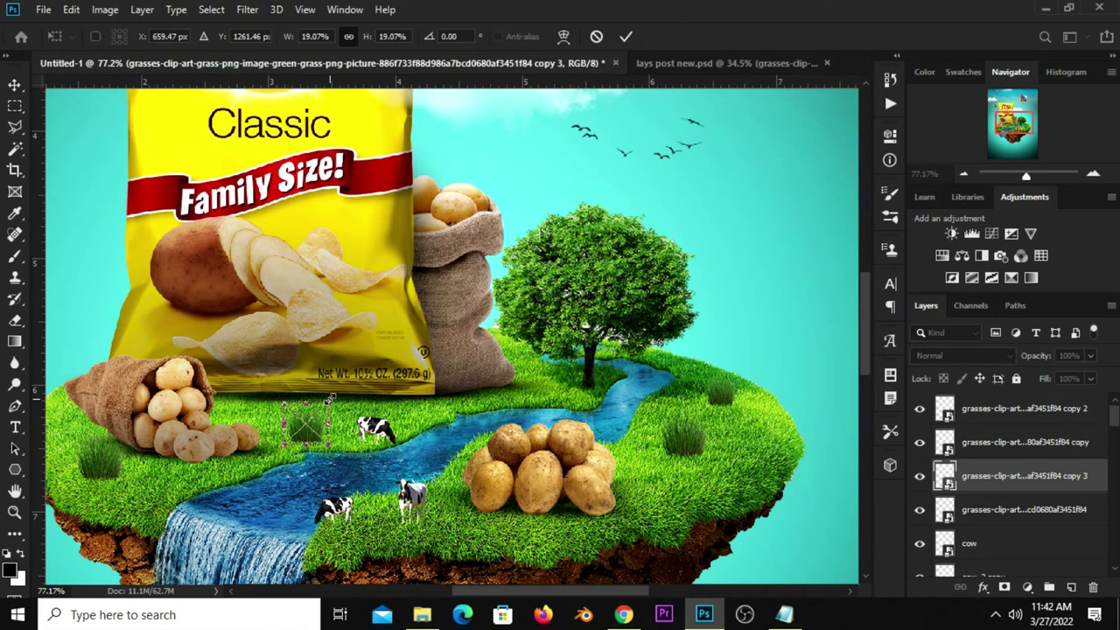
left_click_drag(328, 405, 319, 408)
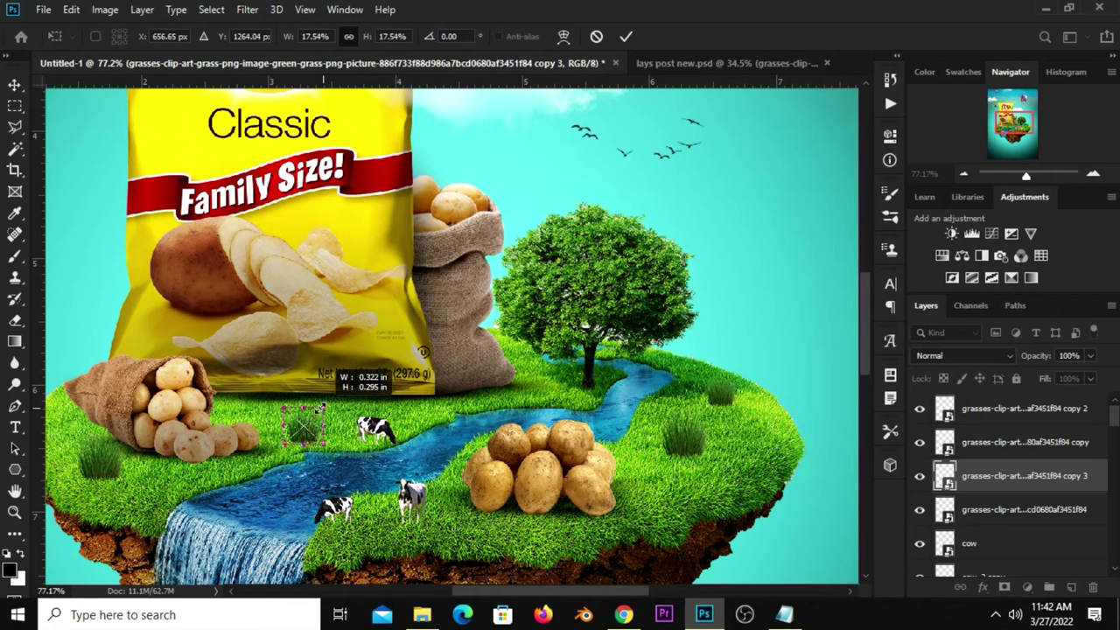
key("Return")
left_click(95, 453)
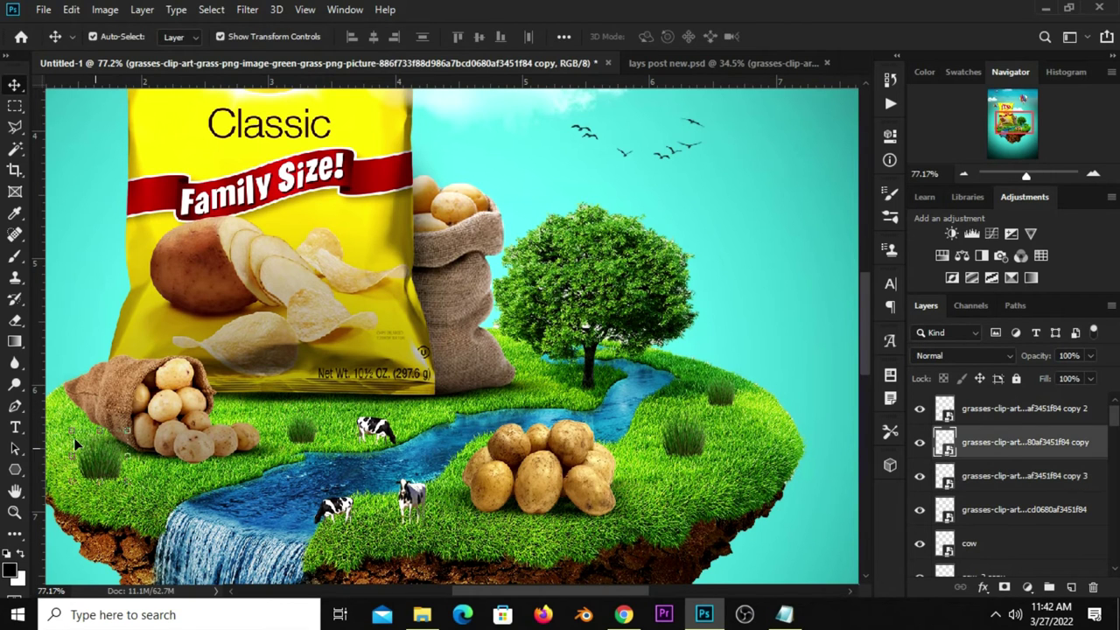
key("ctrl+t")
left_click_drag(73, 431, 86, 442)
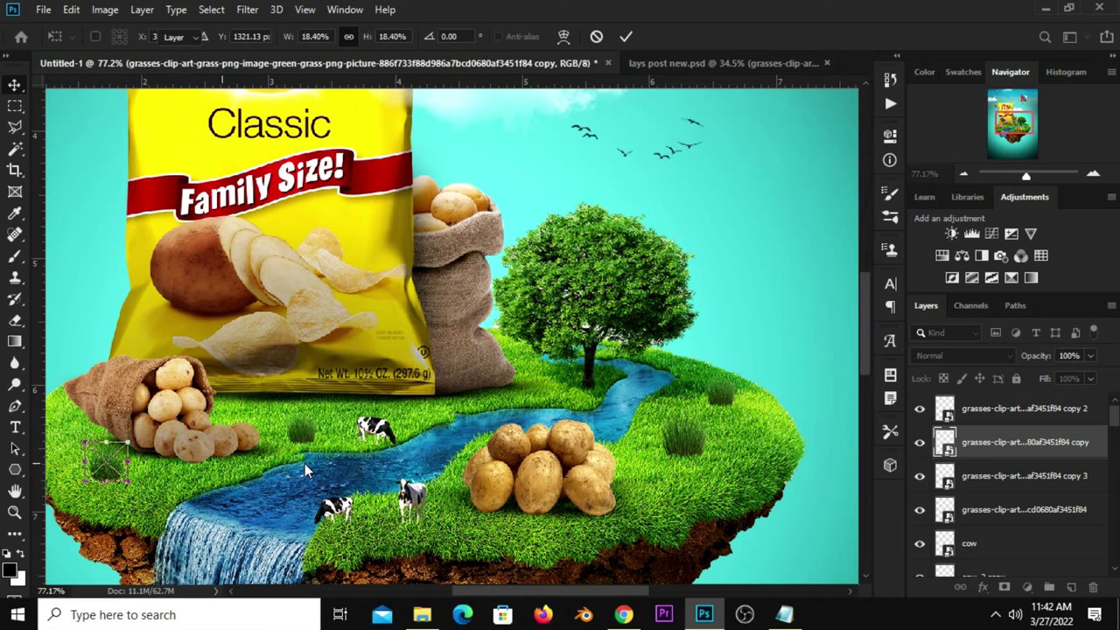
key("Return")
scroll(751, 423, "down", 5)
key("ctrl+0")
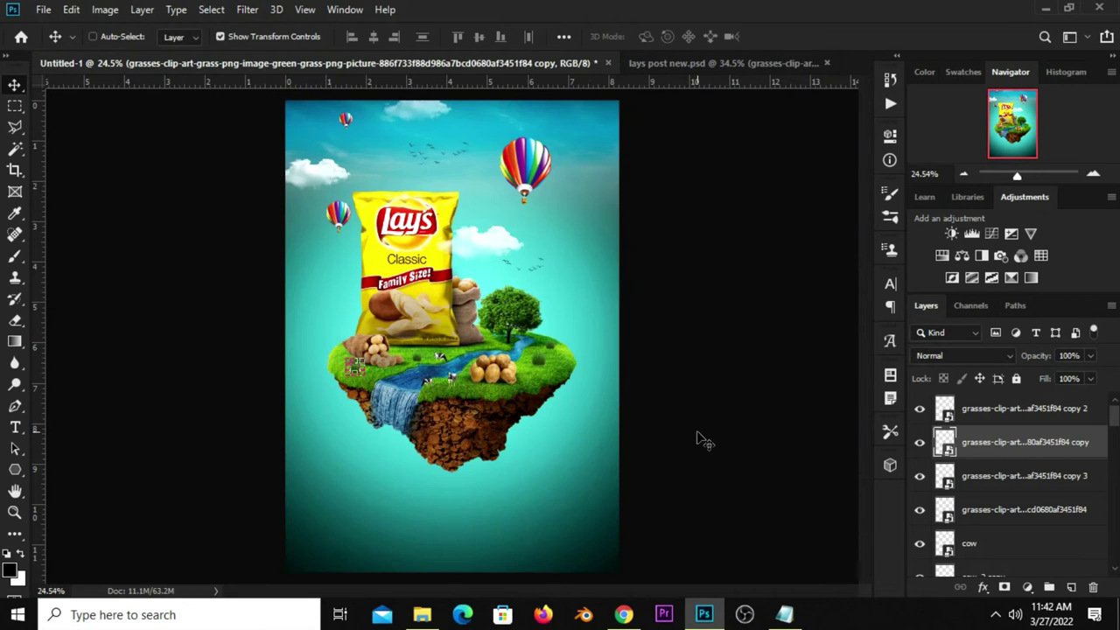
left_click(674, 446)
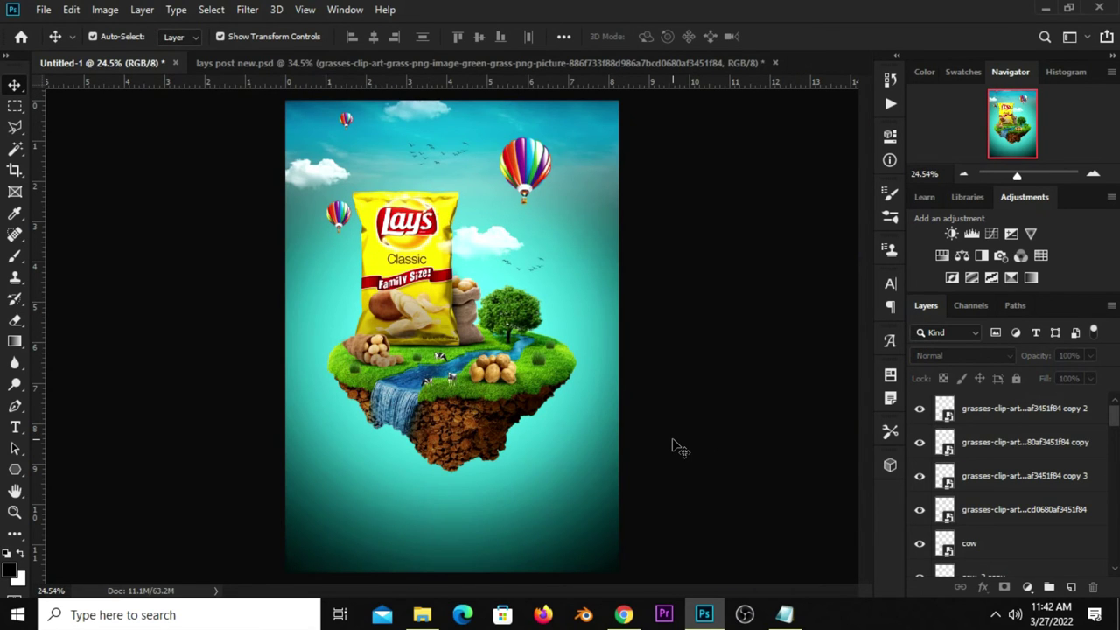
Check the original grass clump's visibility, then add a new empty layer above cow
left_click(536, 372)
scroll(535, 372, "up", 3)
left_click(919, 509)
left_click(920, 510)
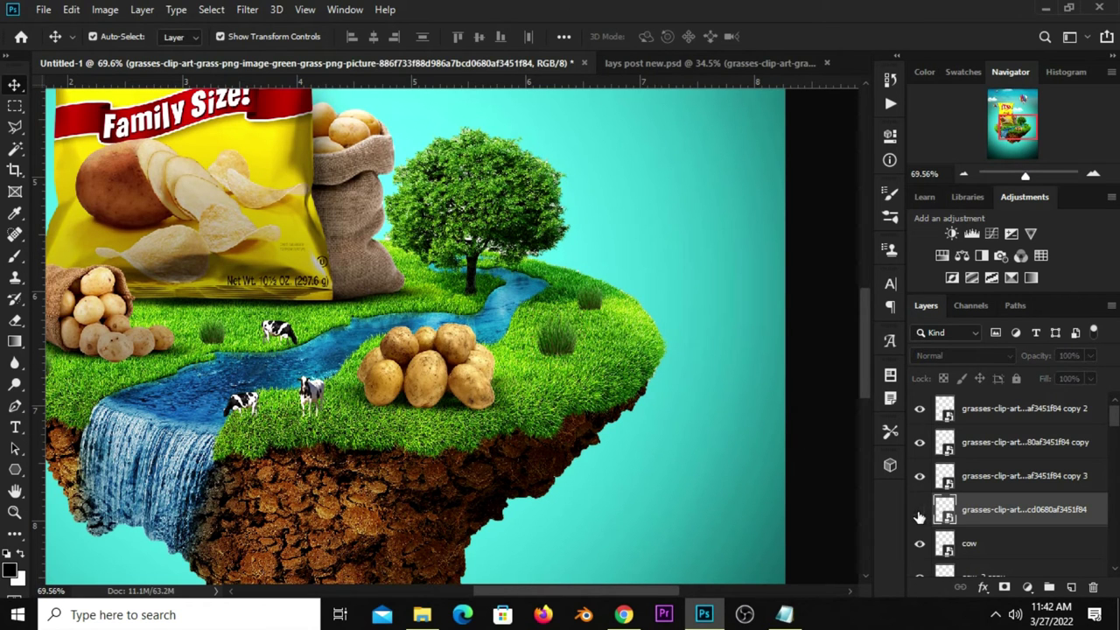
left_click(1008, 547)
left_click(1071, 588)
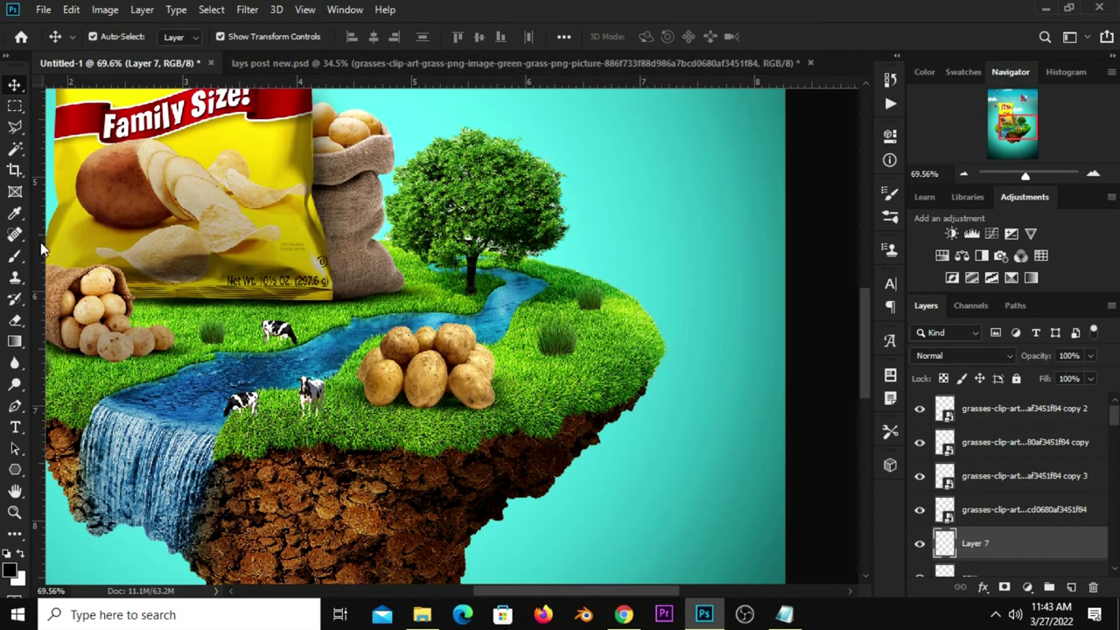
Set up a black Brush with 5% roundness at size 100
left_click(15, 277)
left_click(15, 255)
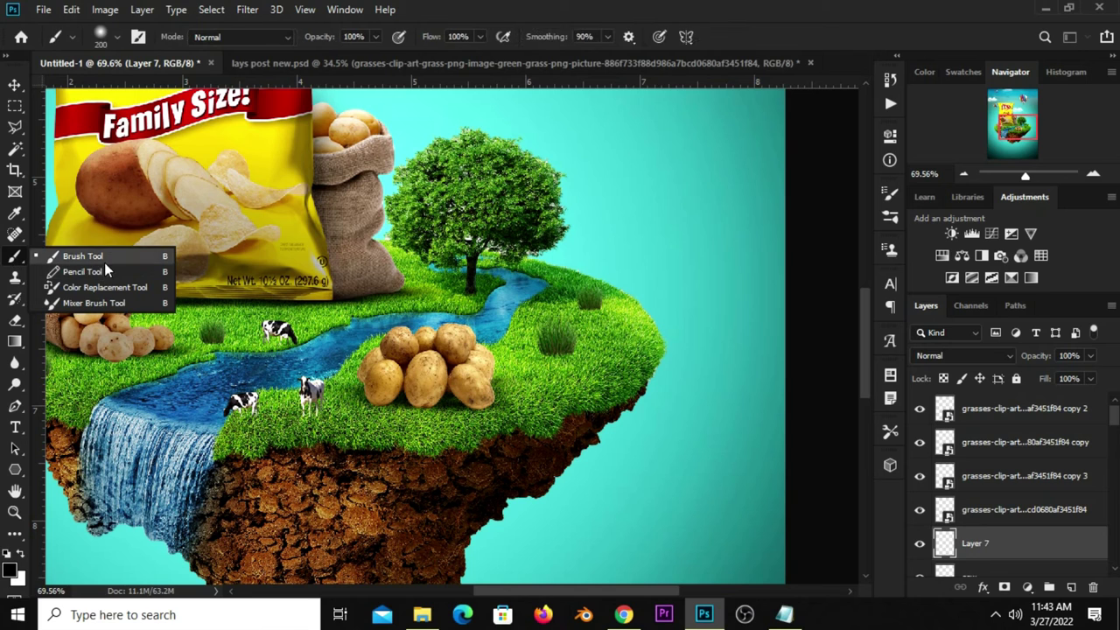
left_click(98, 256)
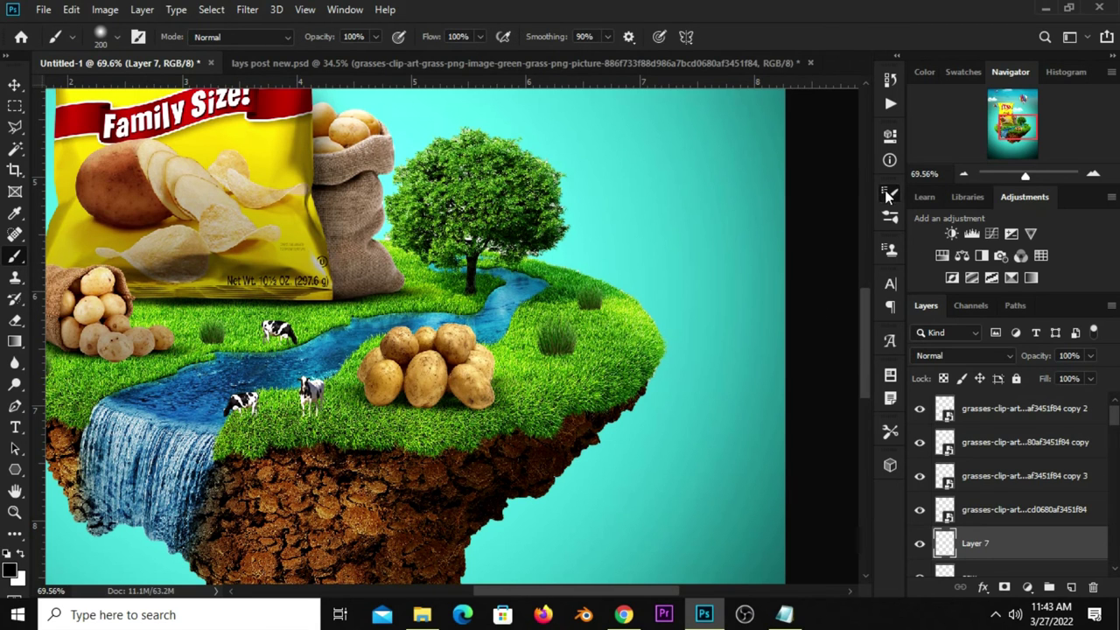
left_click(889, 192)
left_click_drag(835, 364, 835, 343)
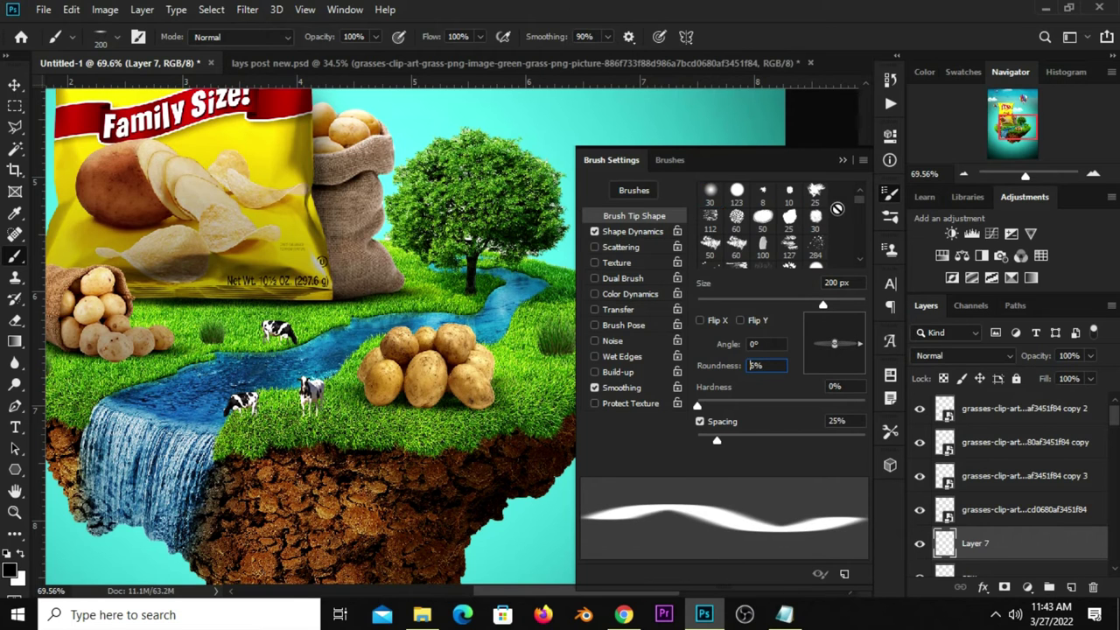
left_click(841, 160)
scroll(551, 367, "up", 1)
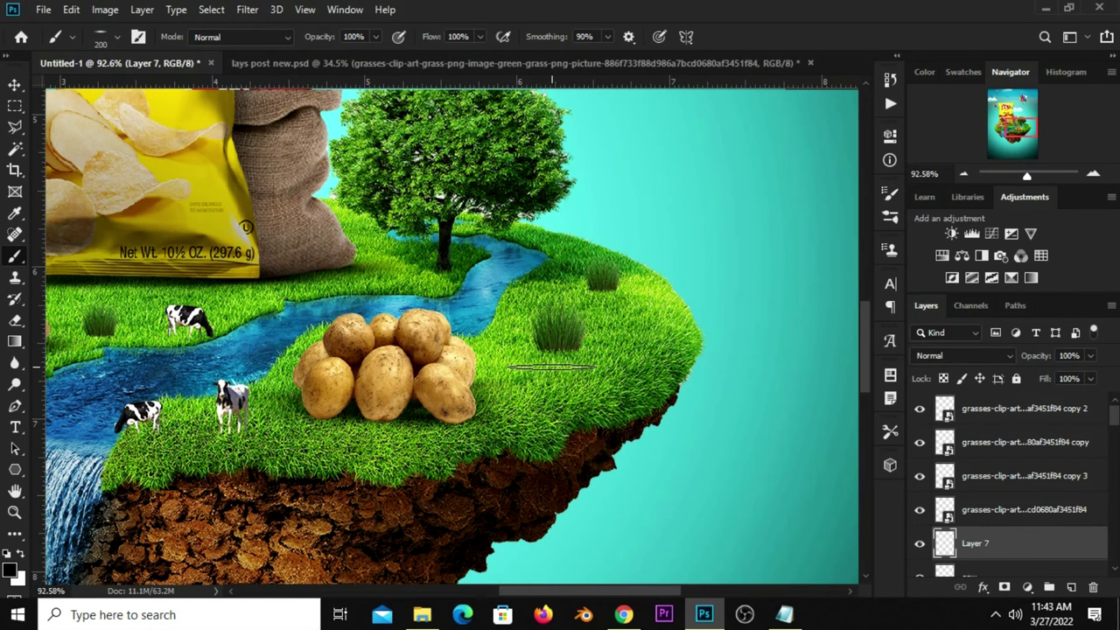
key("bracketleft")
key("bracketleft")
key("bracketleft")
key("bracketleft")
left_click(10, 571)
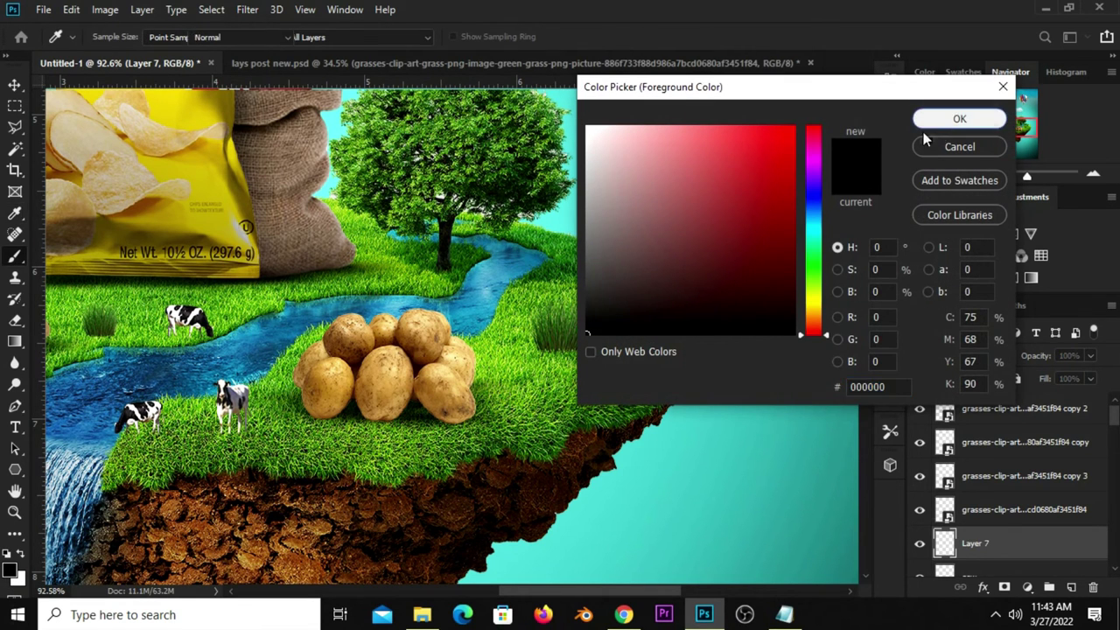
left_click(959, 118)
Paint a dark shadow under the upper grass clump at brush size 90, then reduce to 60
scroll(560, 357, "up", 2)
scroll(560, 357, "up", 2)
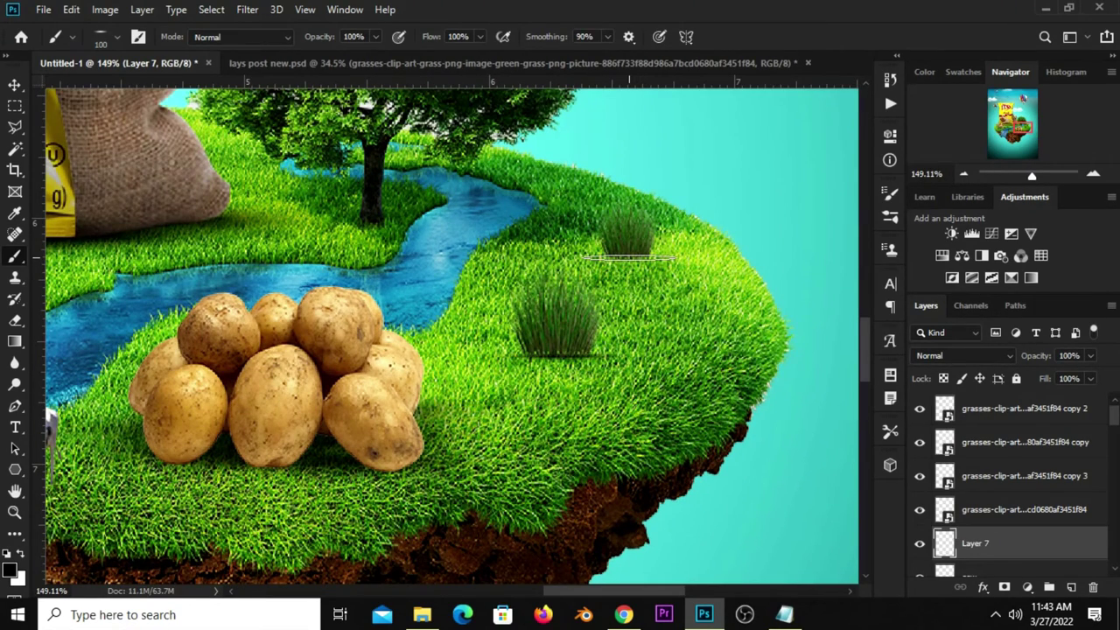
key("bracketleft")
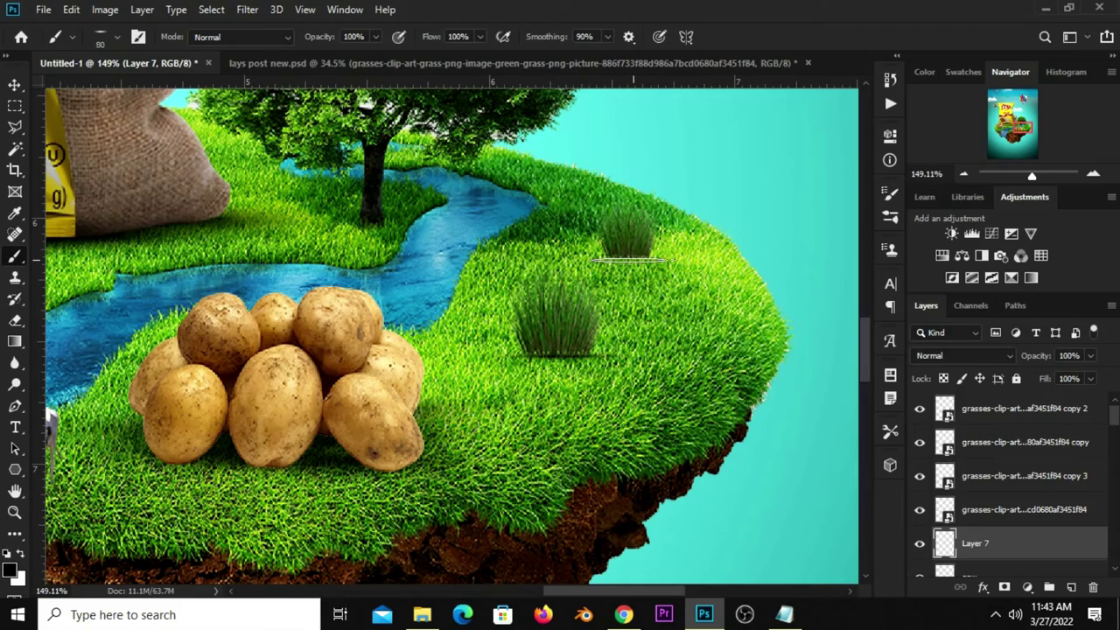
left_click(629, 258)
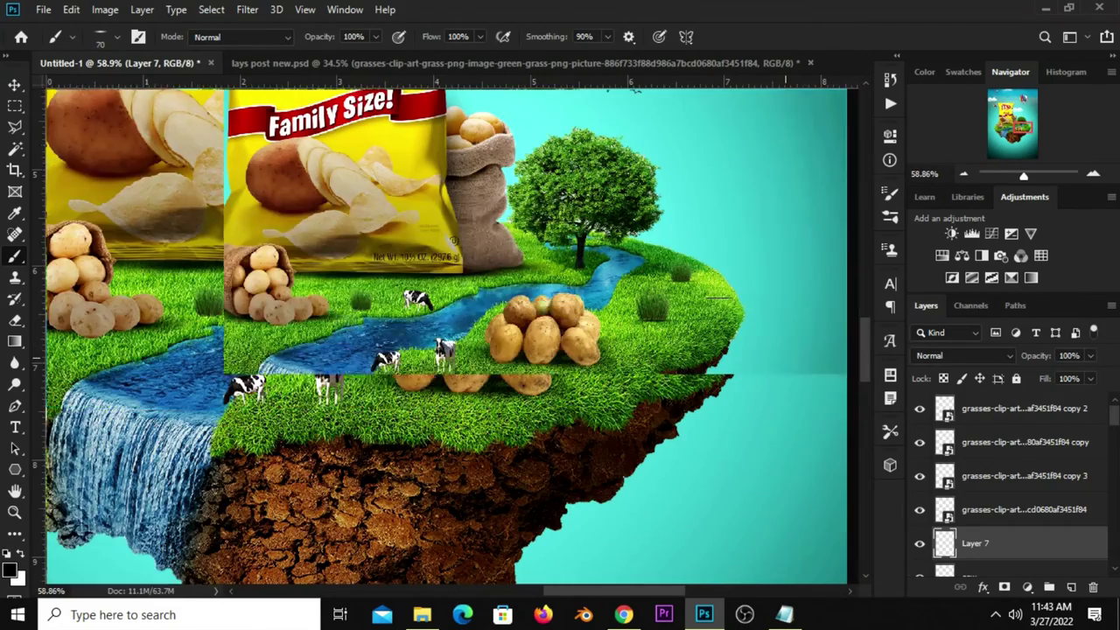
scroll(185, 346, "up", 3)
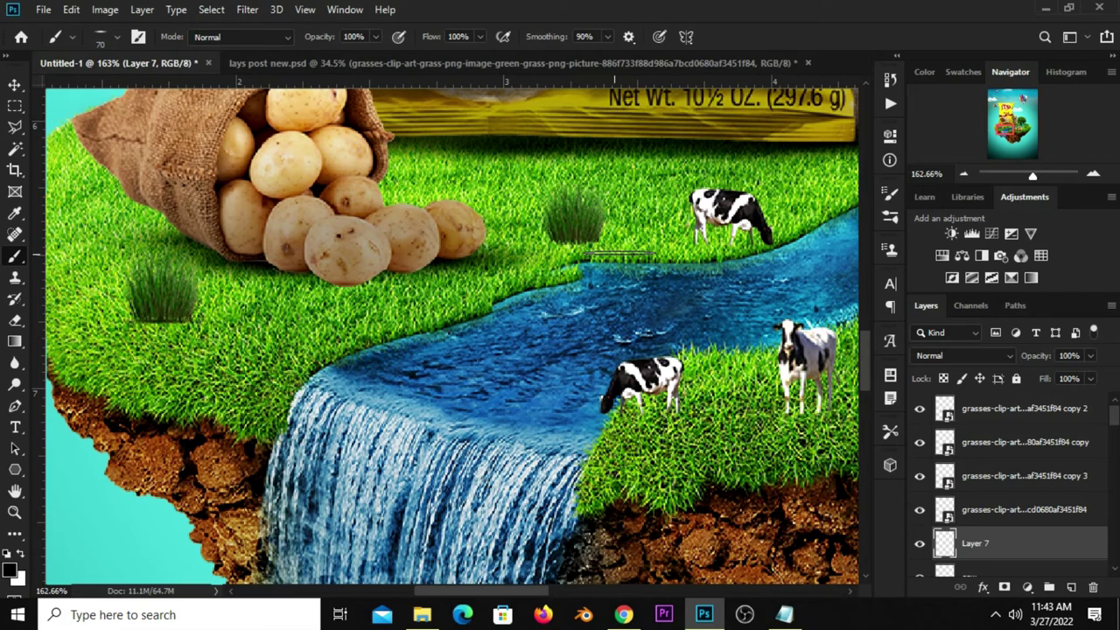
key("bracketleft")
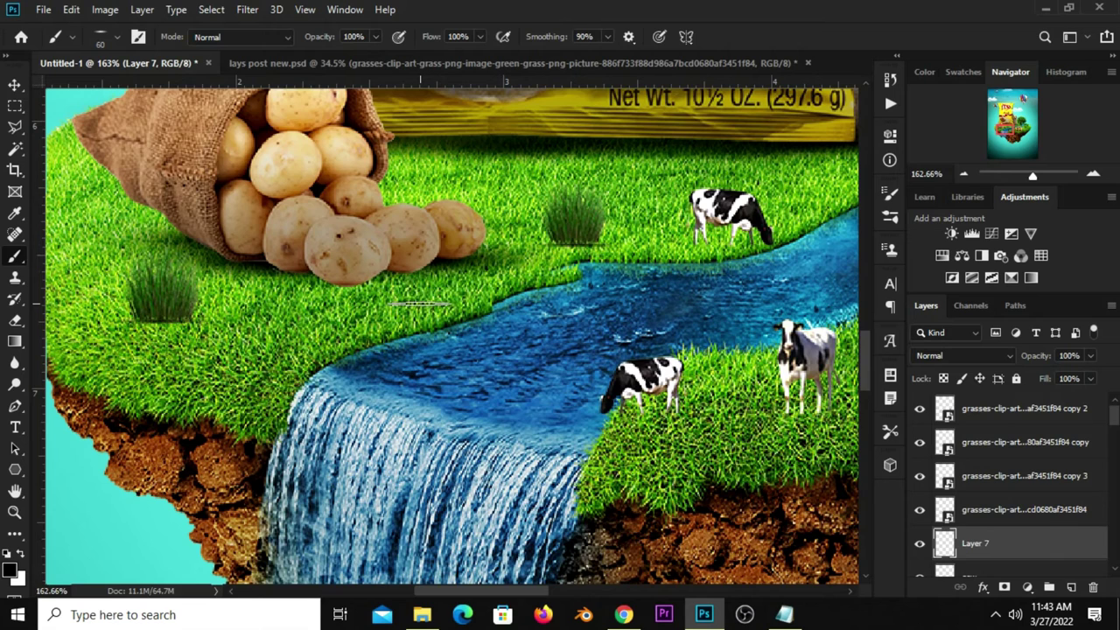
key("ctrl+0")
Select the Levels 2 adjustment layer and hide it to compare the poster
key("v")
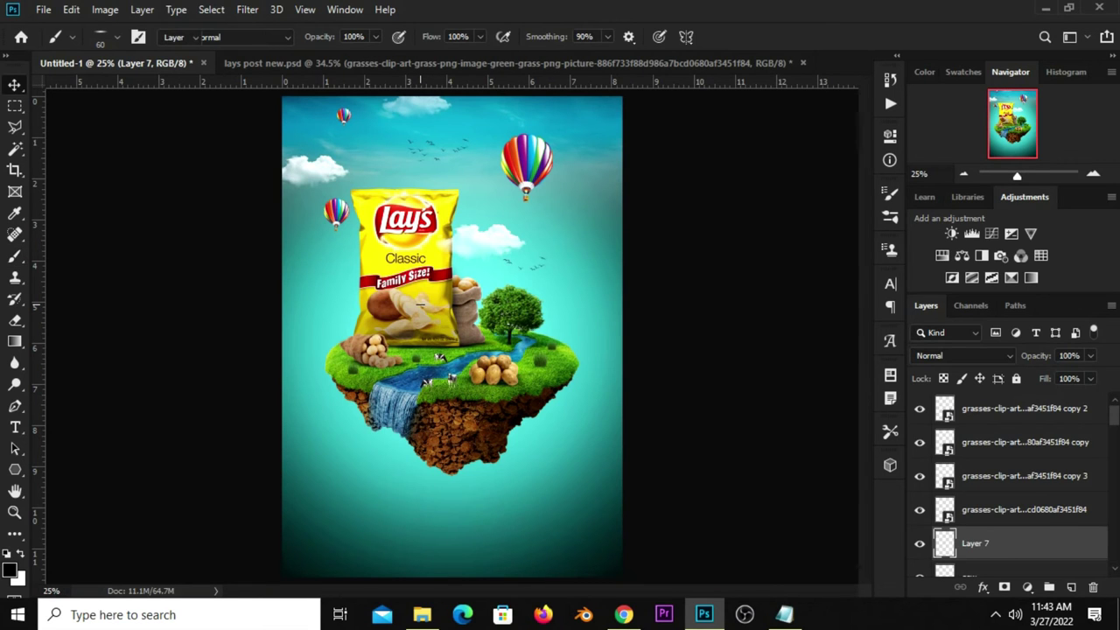
left_click(718, 350)
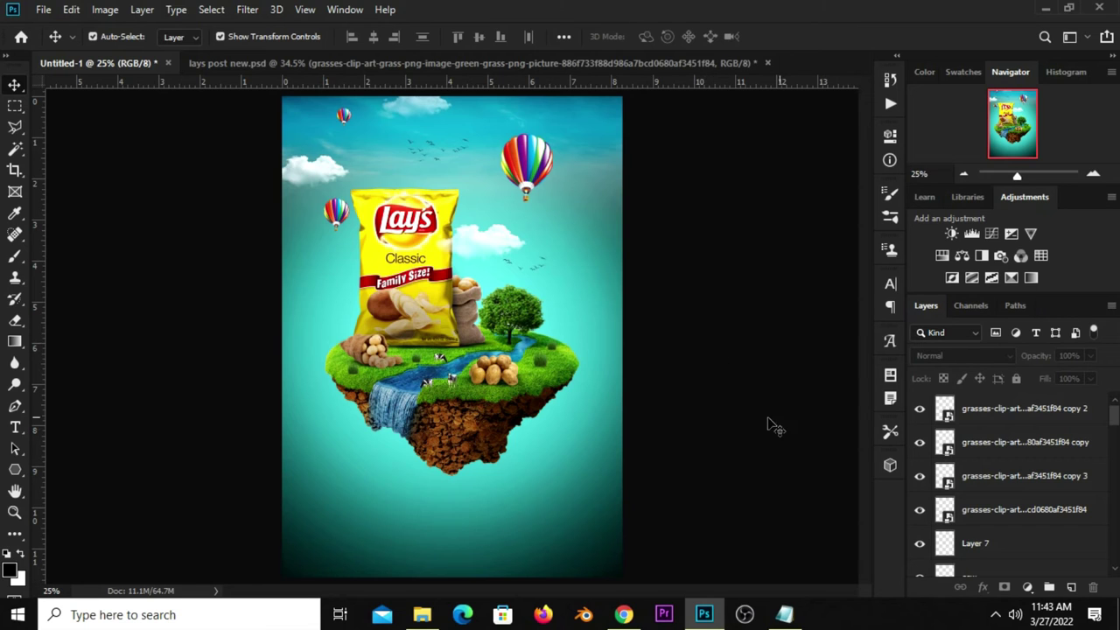
left_click(424, 284)
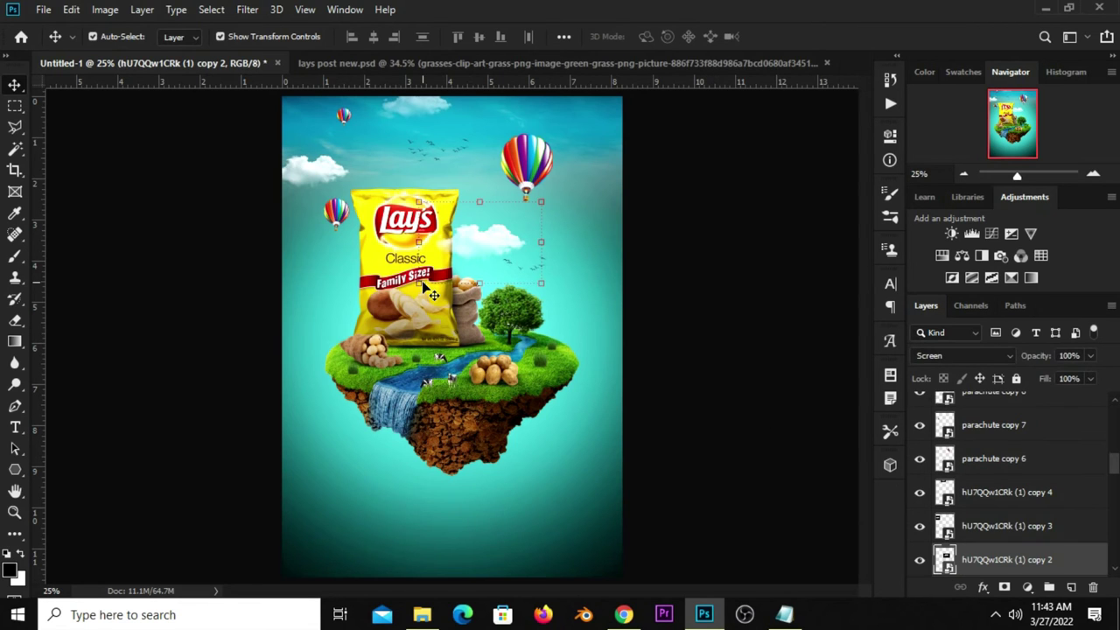
left_click(517, 346)
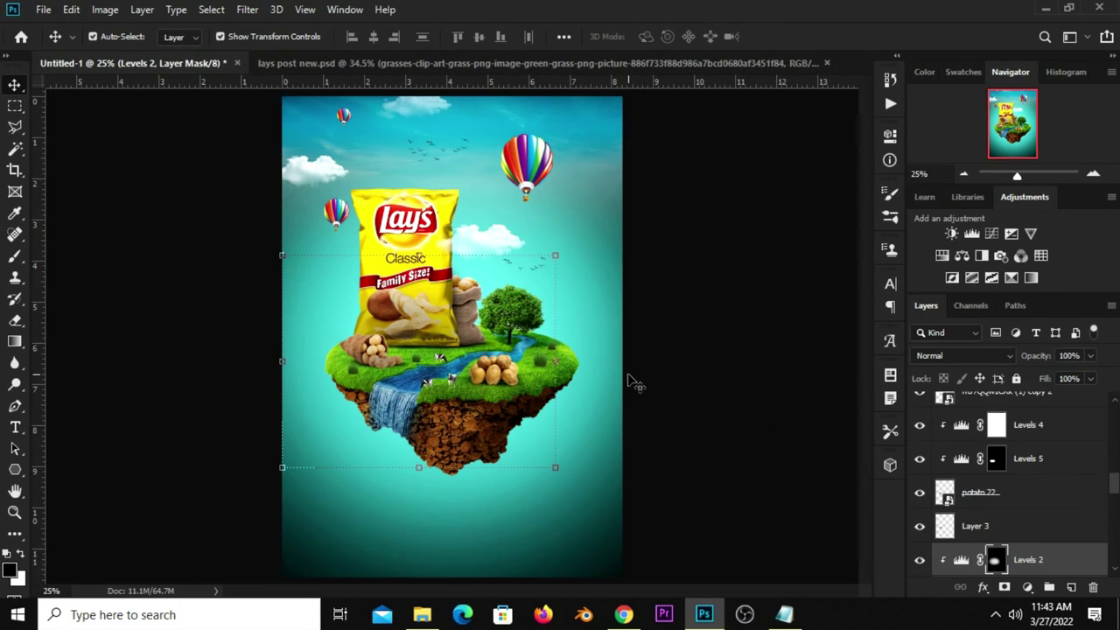
scroll(1033, 555, "down", 1)
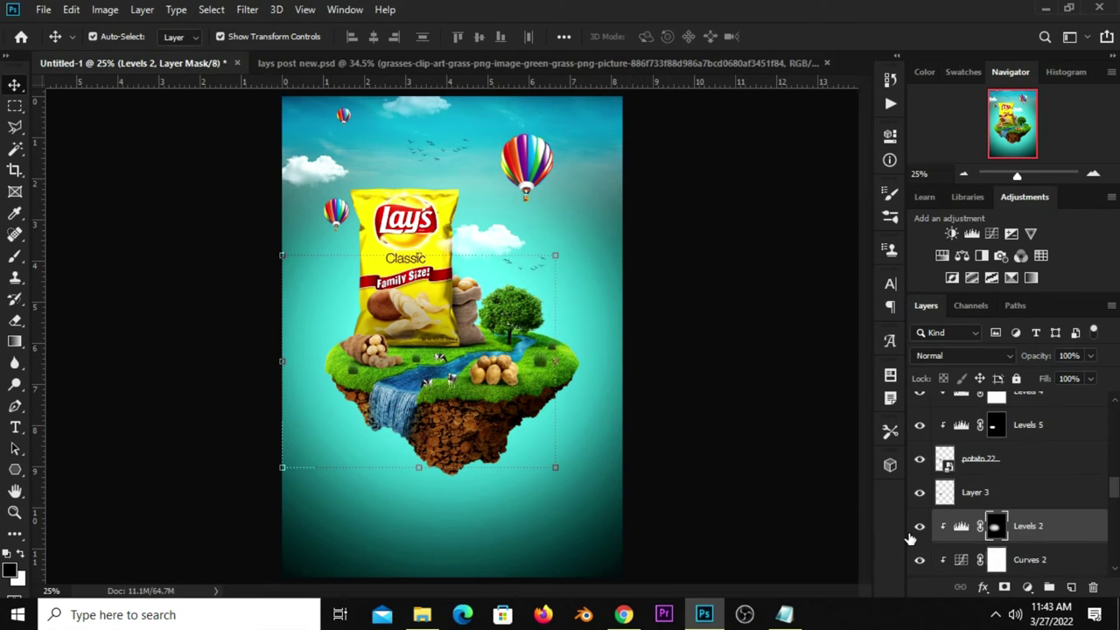
left_click(919, 526)
Toggle the Lays bag and Levels 2 layers, then add empty Layer 8 above Levels 2
scroll(1028, 535, "down", 1)
scroll(1028, 535, "down", 1)
scroll(1028, 536, "down", 1)
scroll(1028, 536, "up", 1)
scroll(1029, 536, "down", 1)
left_click(920, 493)
scroll(976, 496, "up", 1)
left_click(919, 458)
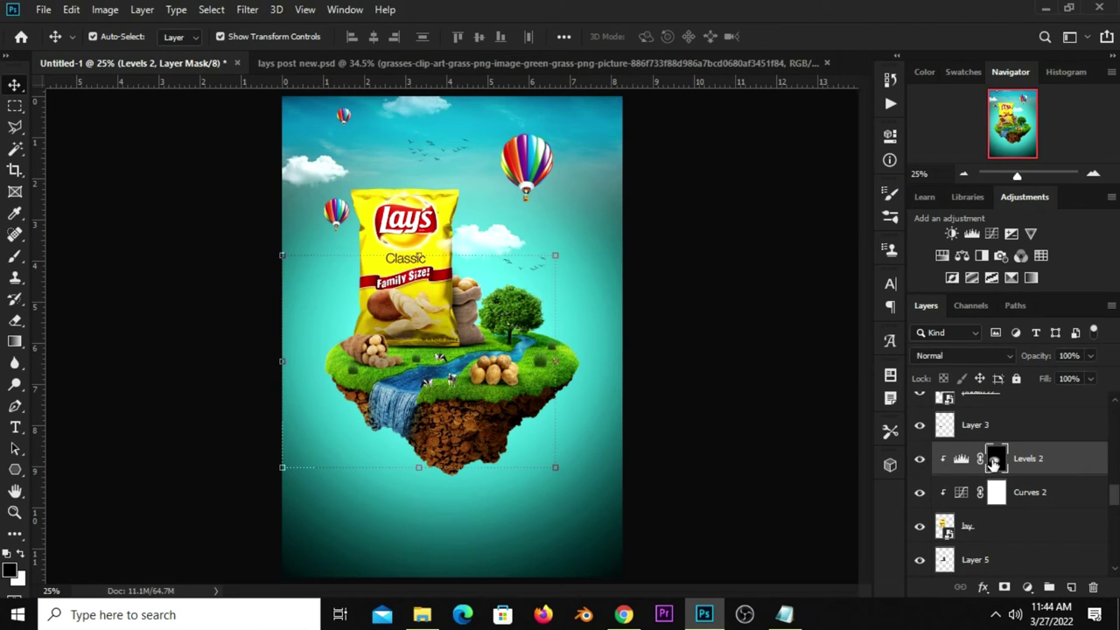
left_click(1072, 587)
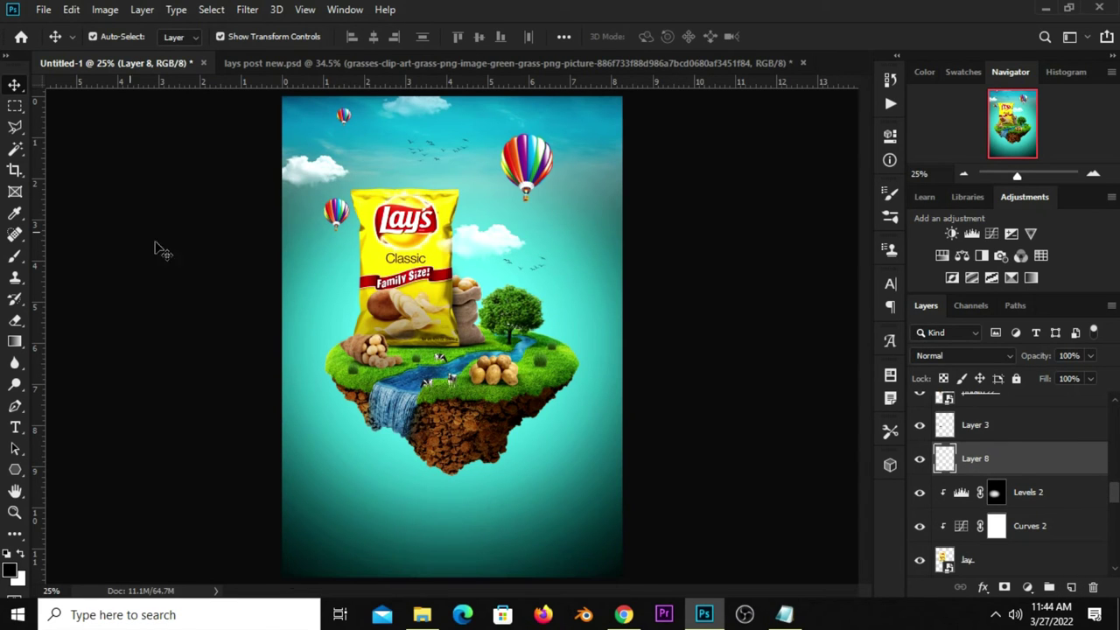
Choose the Brush tool with the grass-shaped brush tip preset
left_click(14, 255)
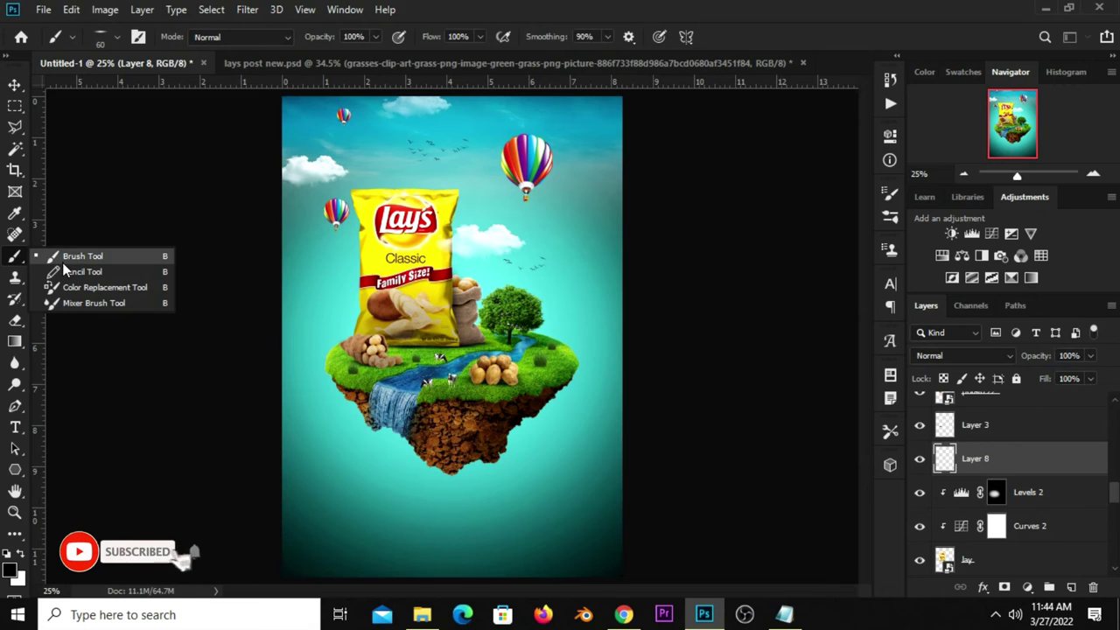
left_click(62, 263)
left_click(103, 36)
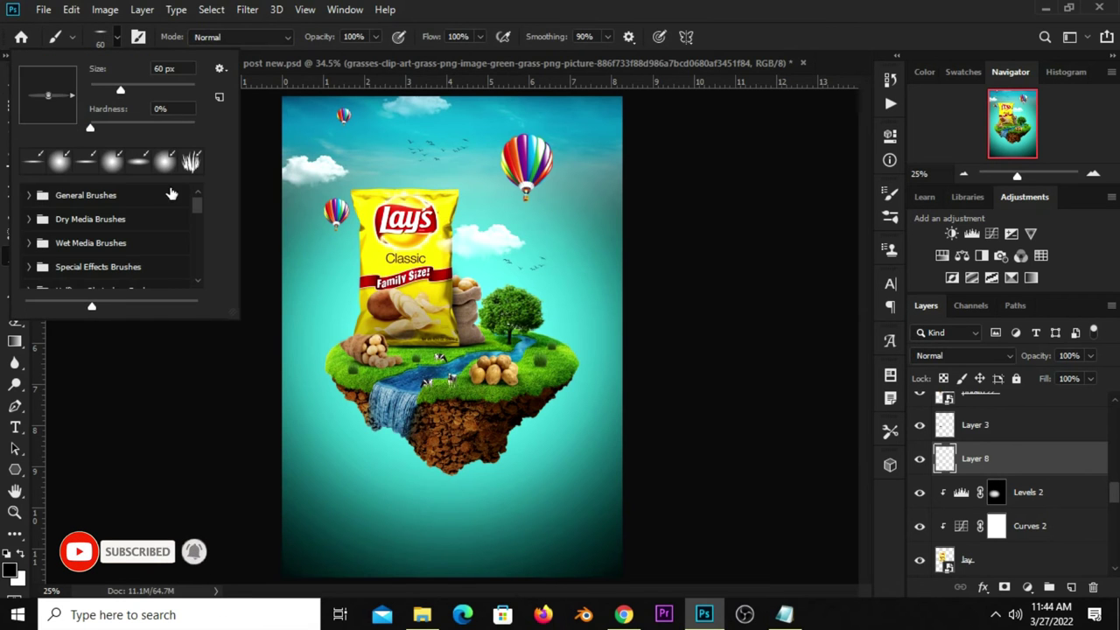
left_click(191, 161)
left_click(534, 7)
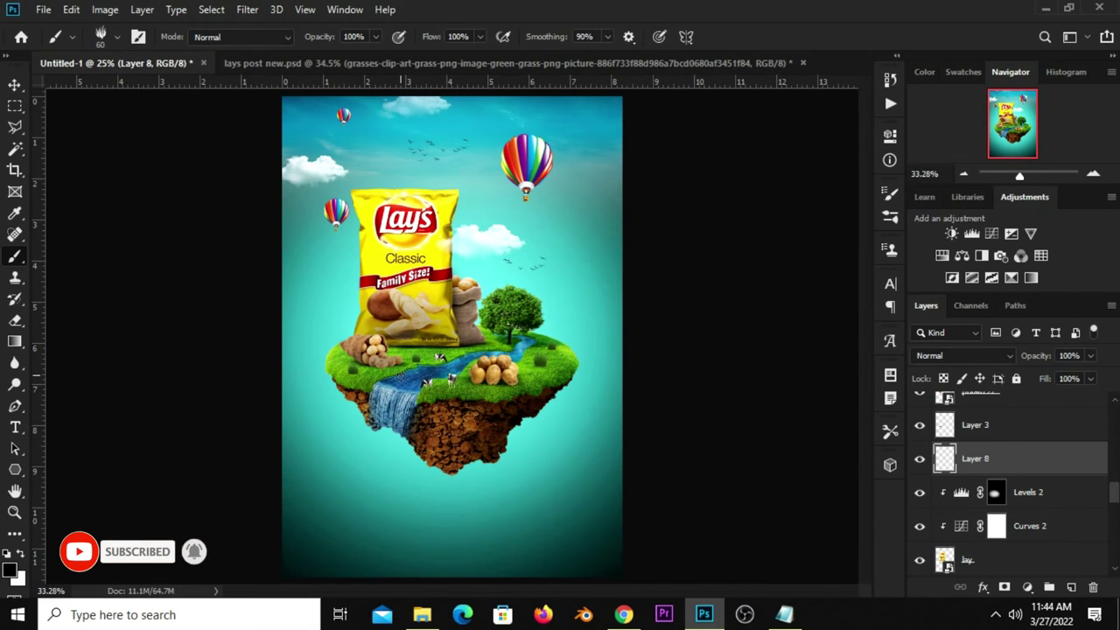
scroll(394, 341, "up", 3)
scroll(513, 324, "up", 2)
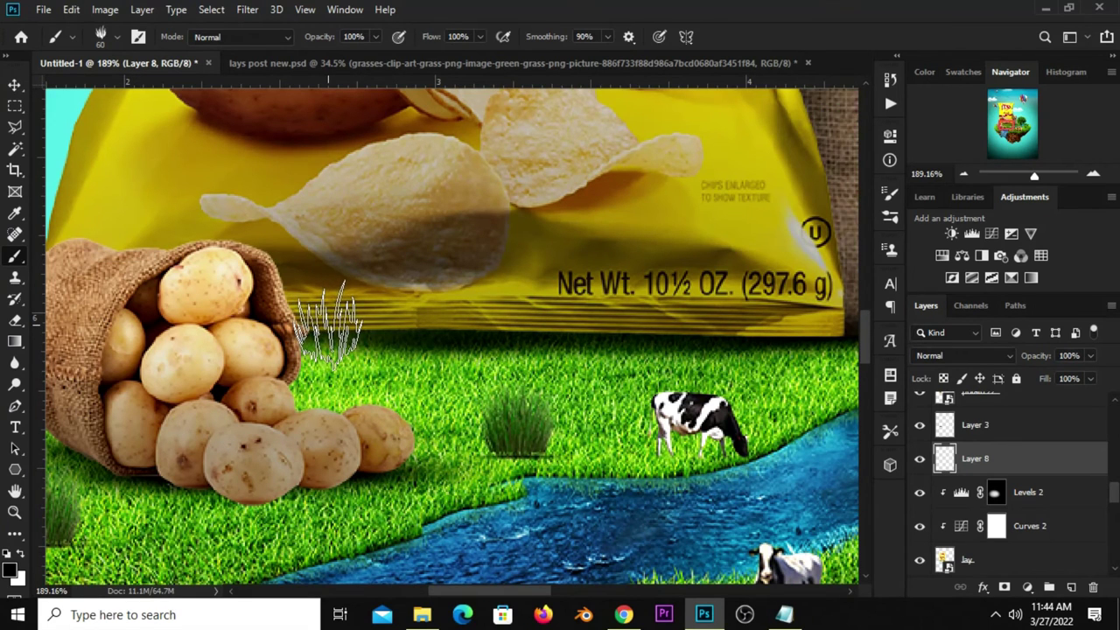
Set the paint colour to dark green #284c0f from the sampled grass, brush size 40
left_click(9, 570)
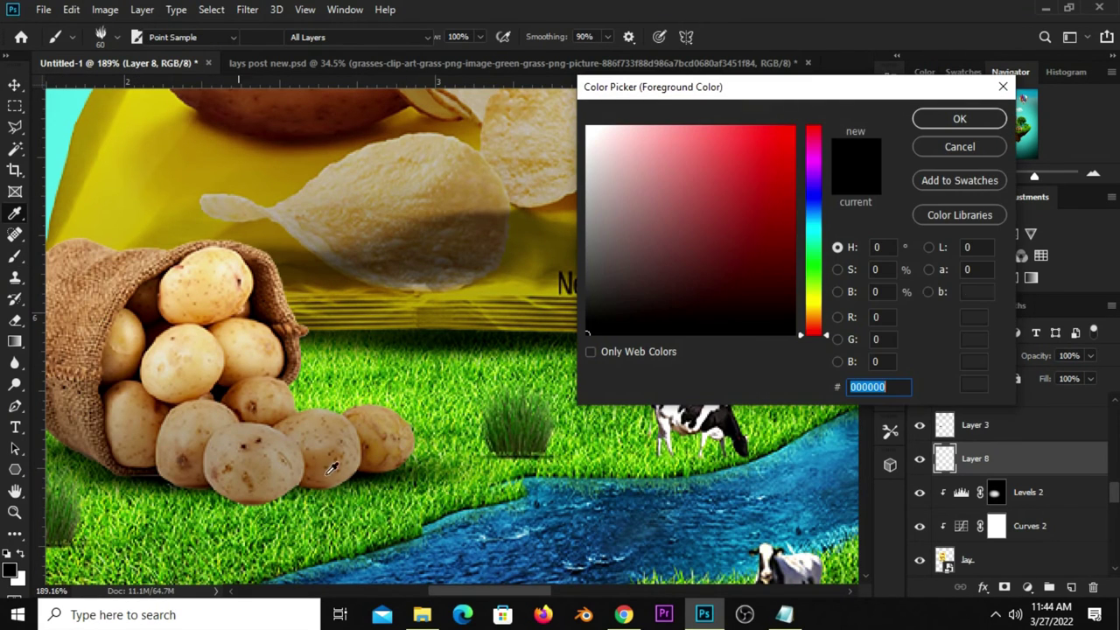
left_click(512, 410)
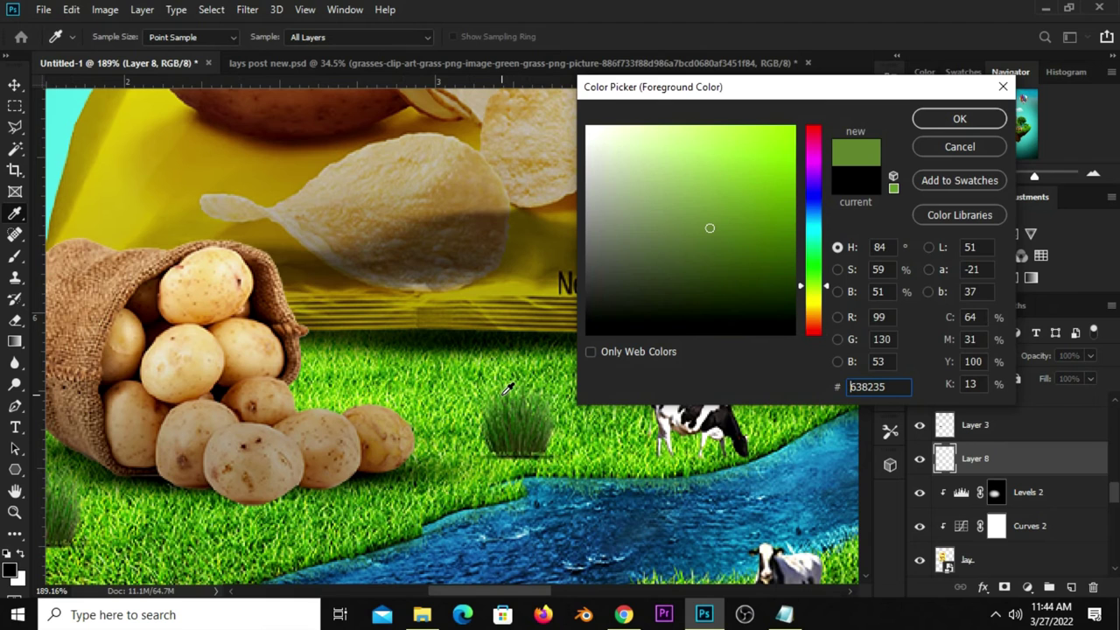
left_click(508, 423)
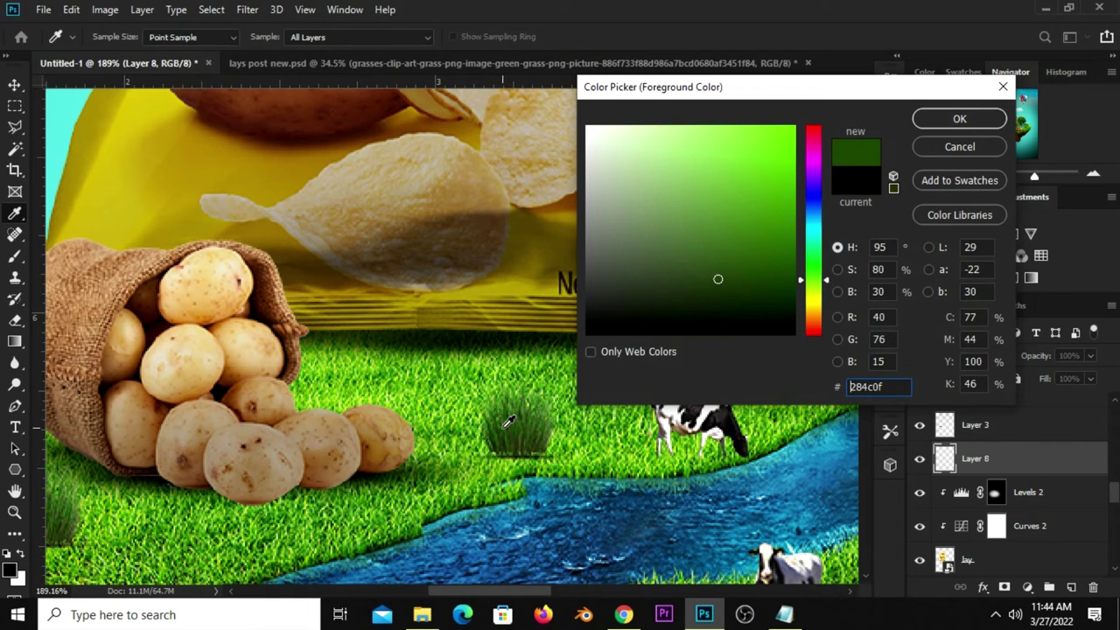
left_click(960, 119)
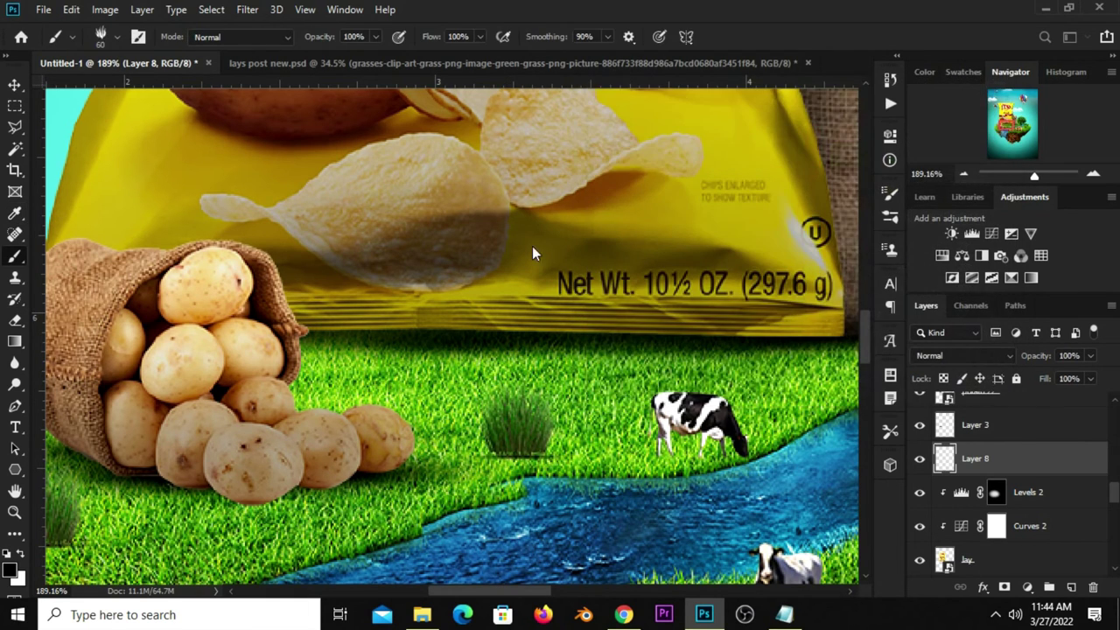
scroll(153, 315, "down", 2)
key("bracketleft")
key("bracketleft")
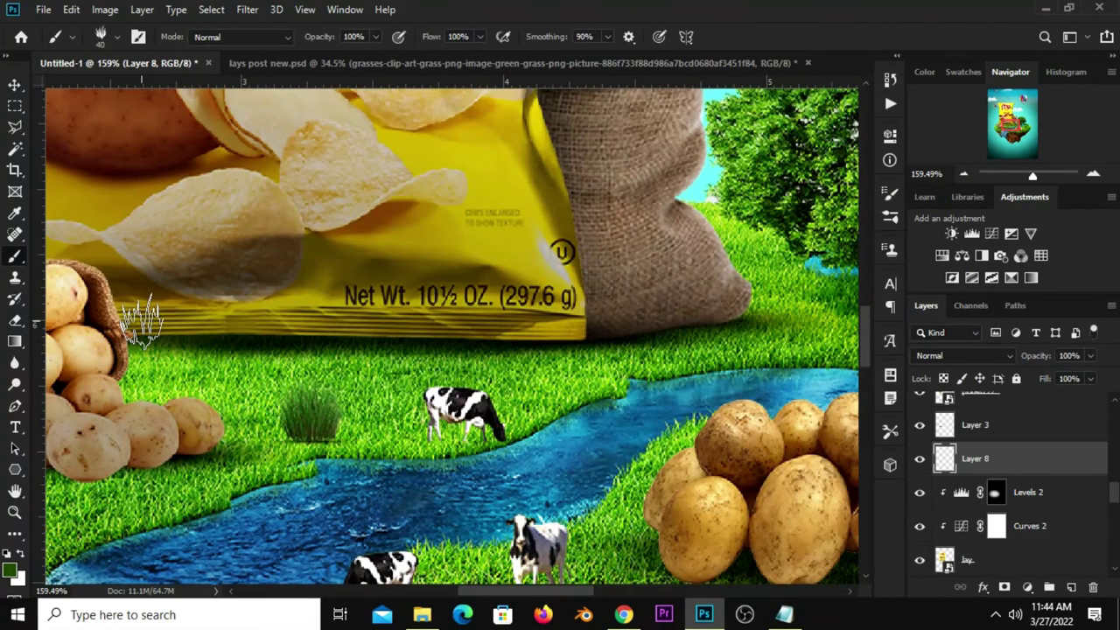
Paint grass blades along the chip bag's bottom edge and a tuft near the potato pile
mouse_move(138, 324)
left_mouse_down()
mouse_move(360, 325)
mouse_move(409, 339)
mouse_move(709, 319)
mouse_move(647, 325)
mouse_move(641, 337)
left_mouse_up()
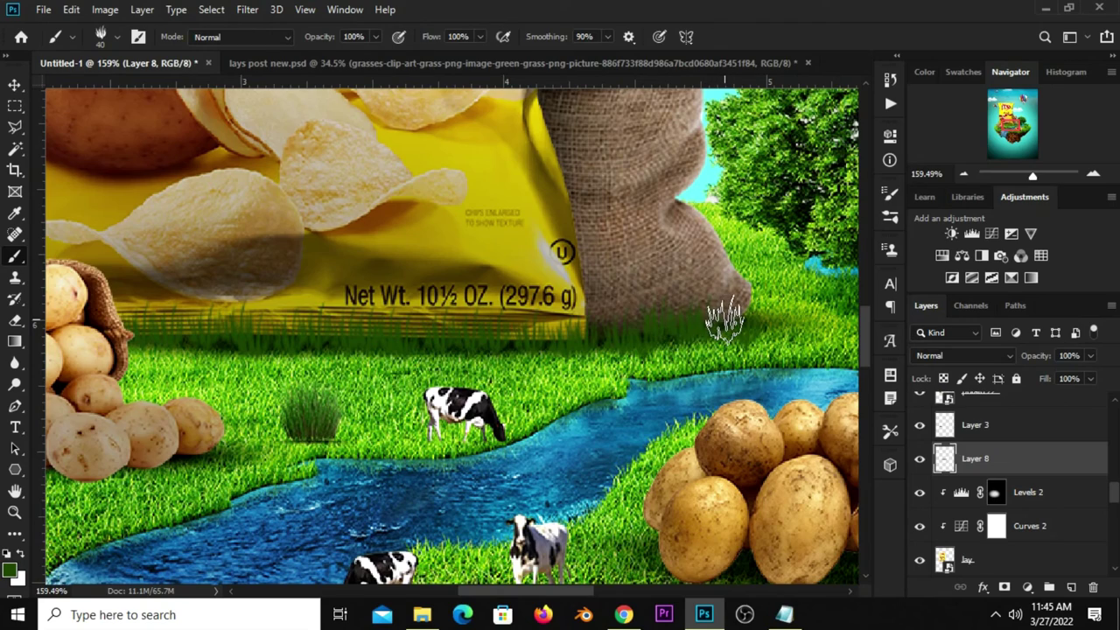
scroll(403, 314, "down", 5)
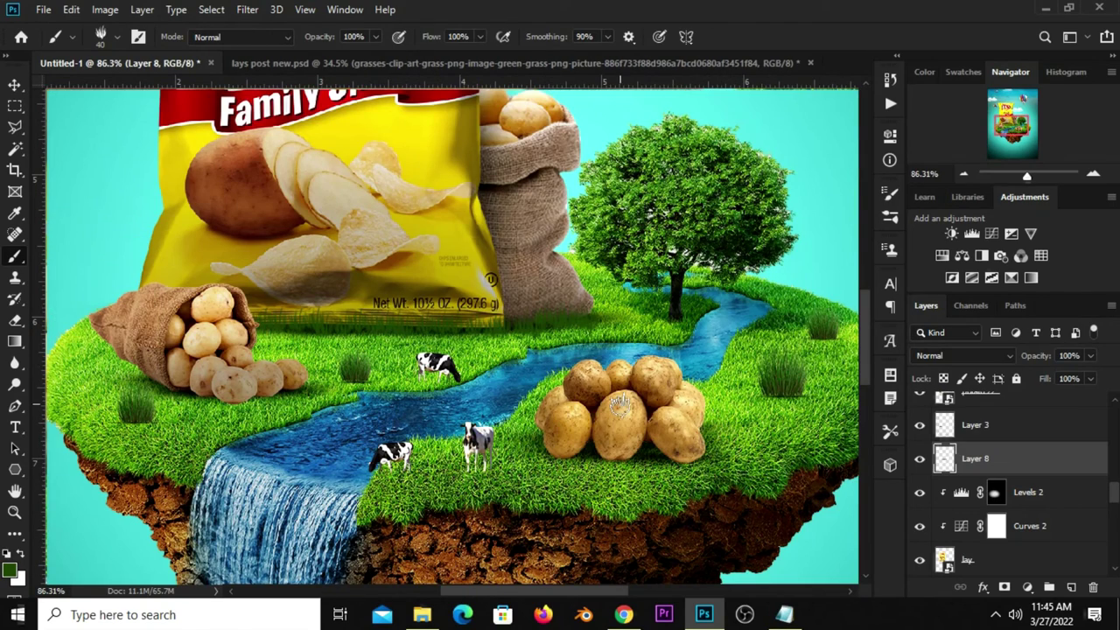
scroll(575, 447, "up", 3)
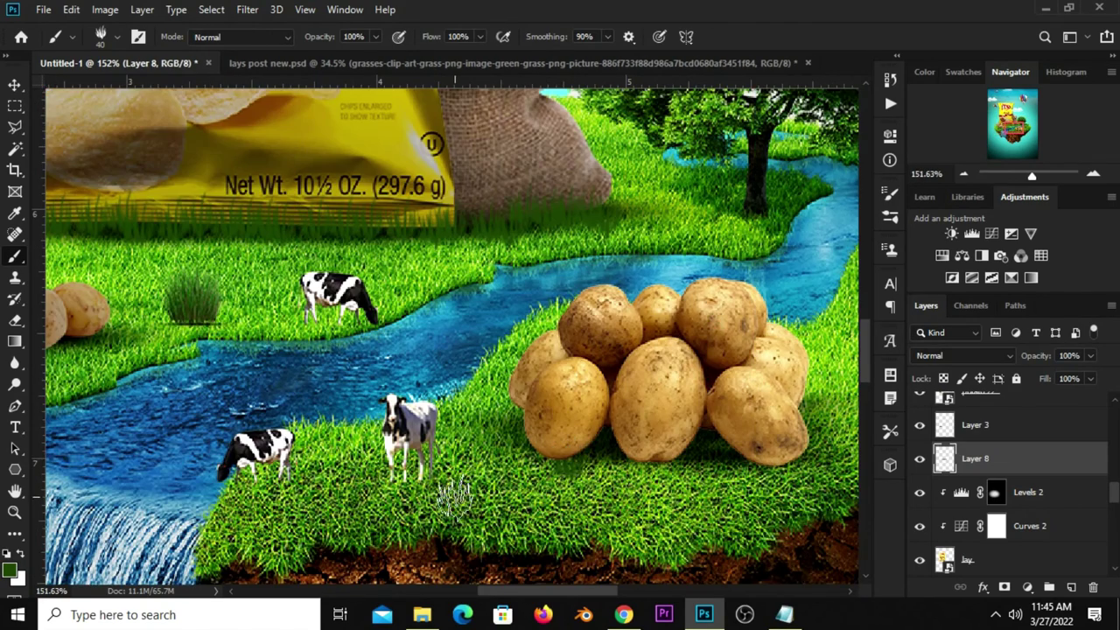
left_click(528, 461)
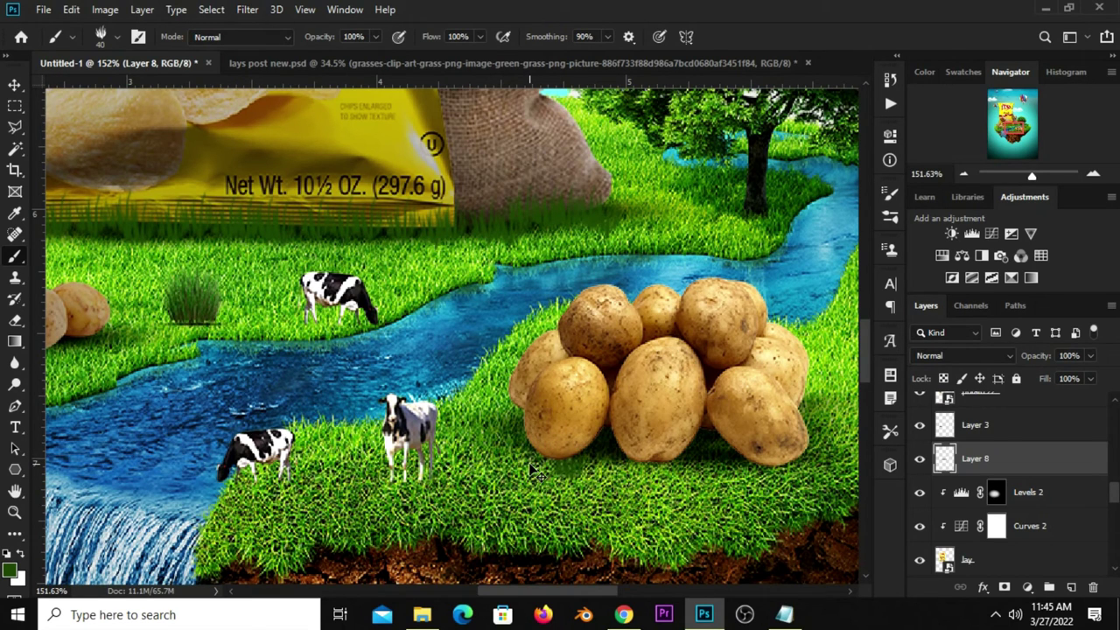
left_click(15, 84)
Select the potato layer and add a new empty Layer 9 above it
left_click(562, 400)
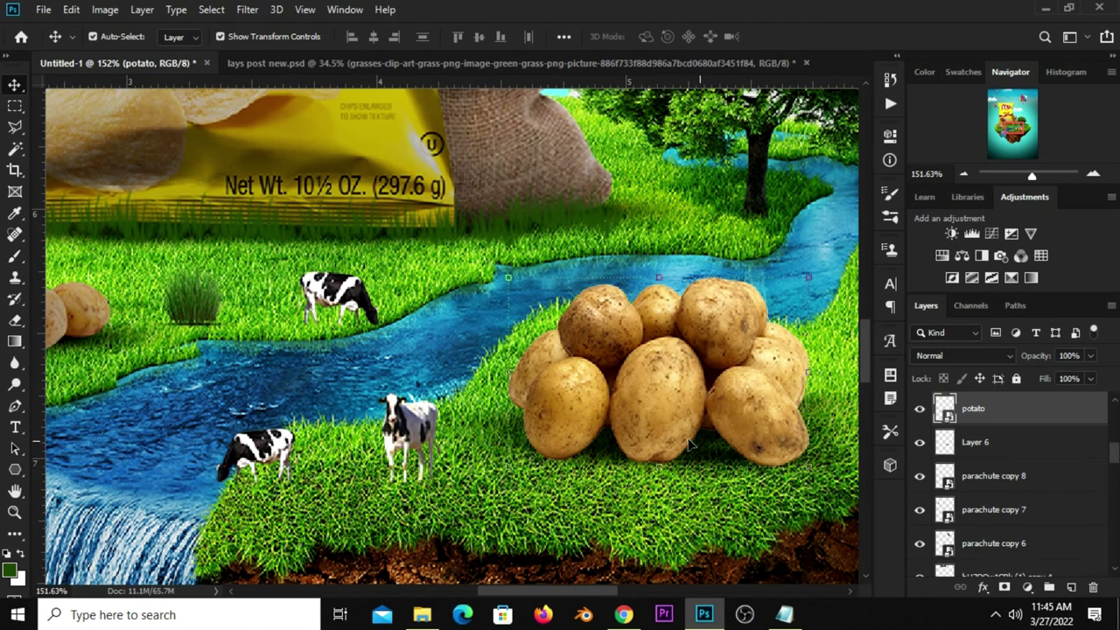
left_click(920, 408)
scroll(978, 450, "up", 1)
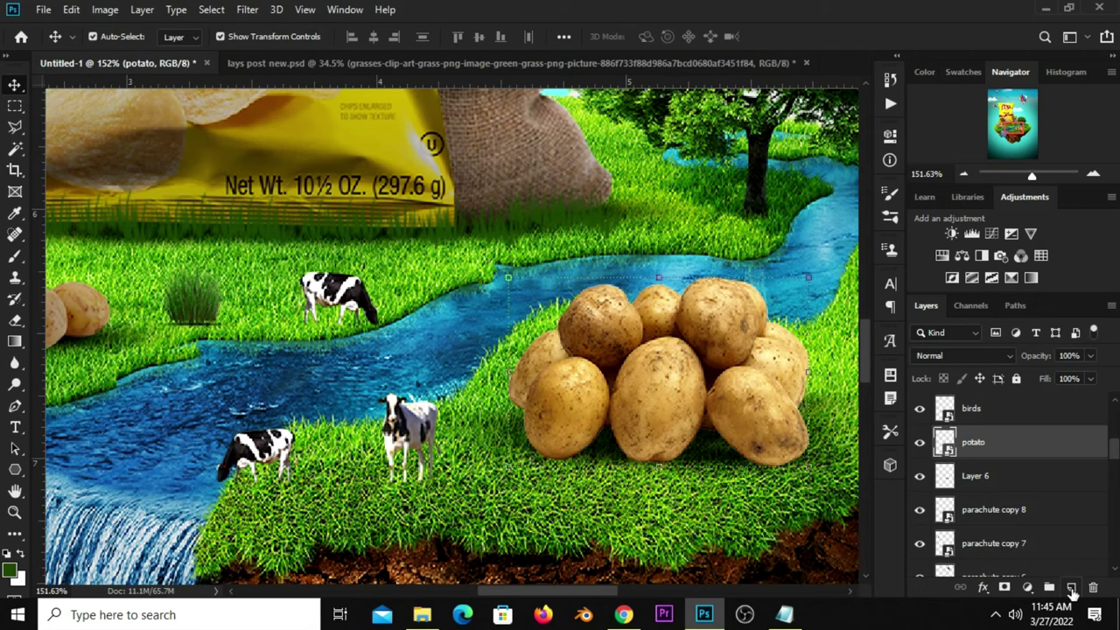
left_click(1071, 588)
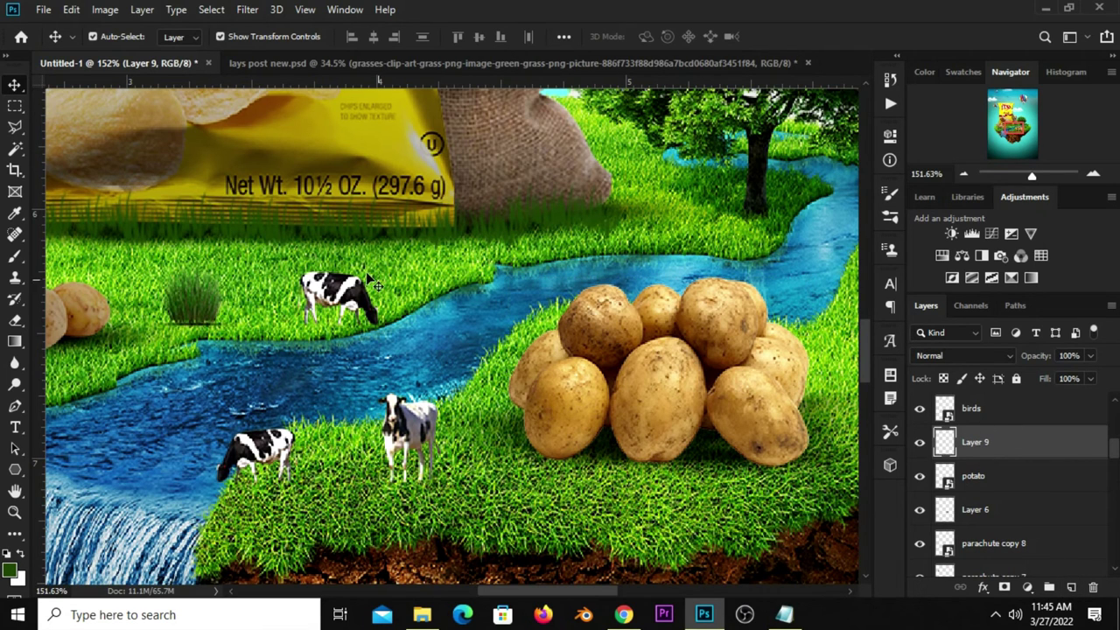
Paint grass blades along the potato pile's lower edge and under the right-hand potato
left_click(12, 259)
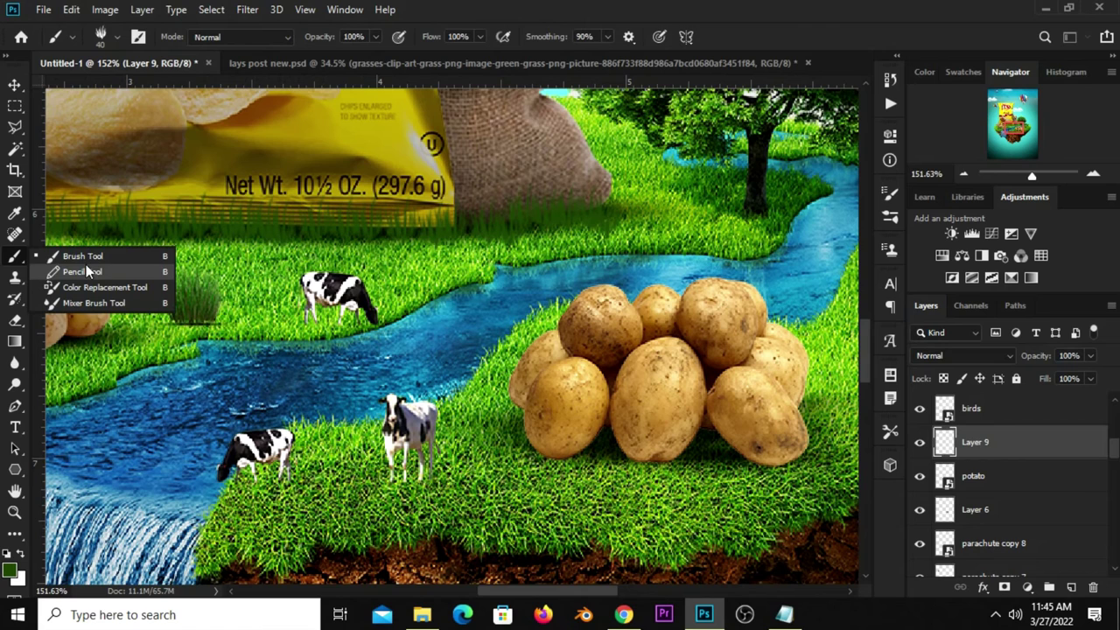
left_click(88, 256)
left_click(551, 448)
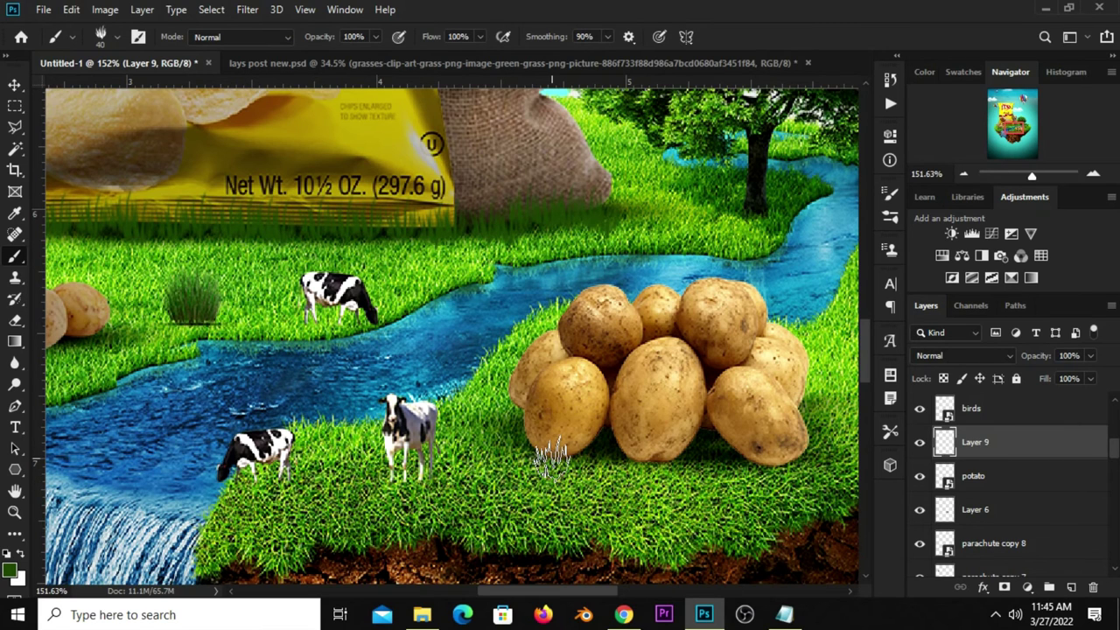
left_click_drag(593, 451, 672, 451)
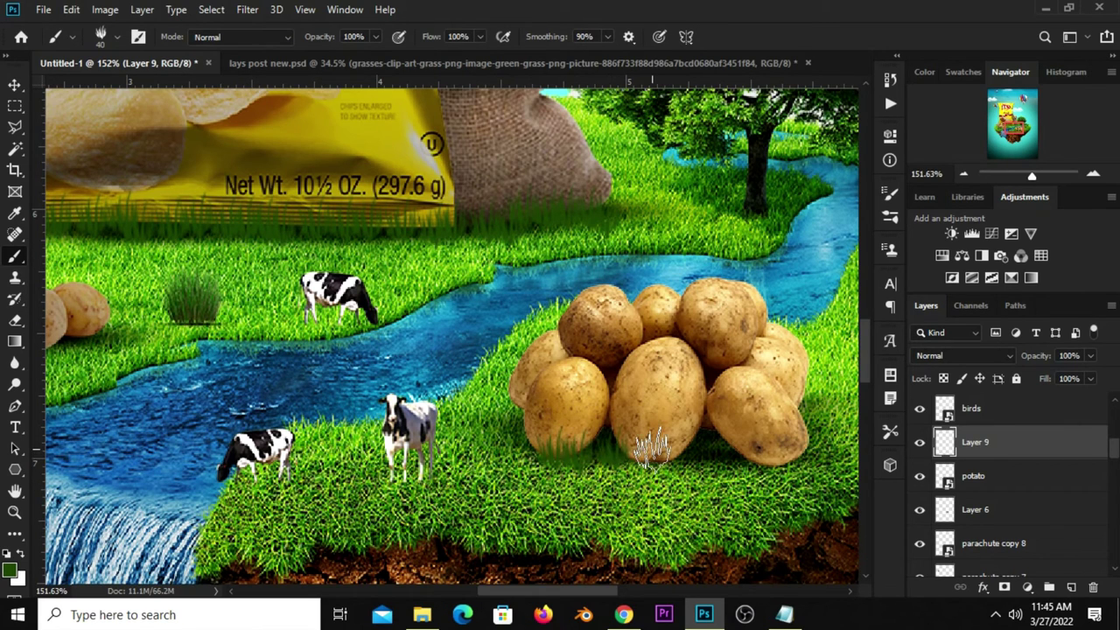
left_click_drag(707, 446, 787, 451)
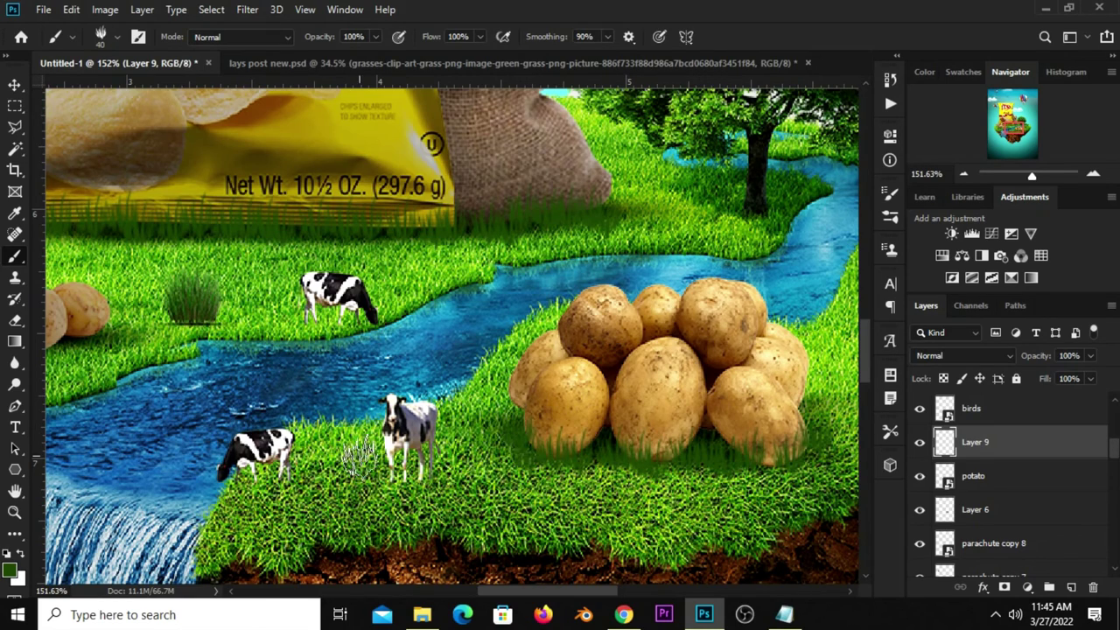
scroll(511, 451, "down", 3)
scroll(618, 470, "down", 2)
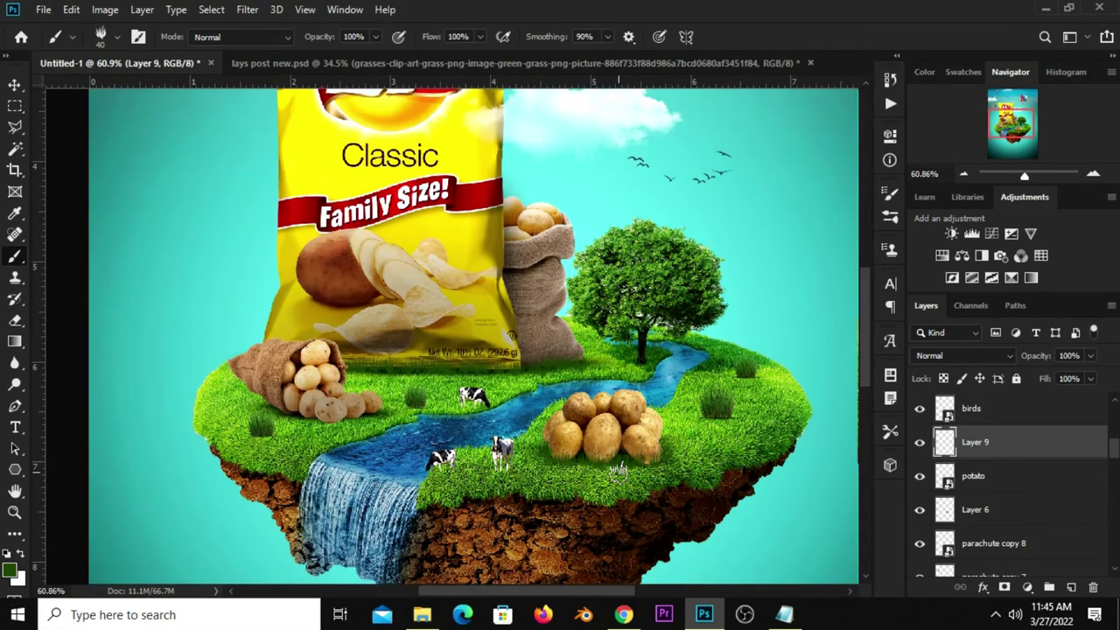
Add a Curves adjustment clipped to Layer 9 with a slight brightening S-curve
left_click(15, 83)
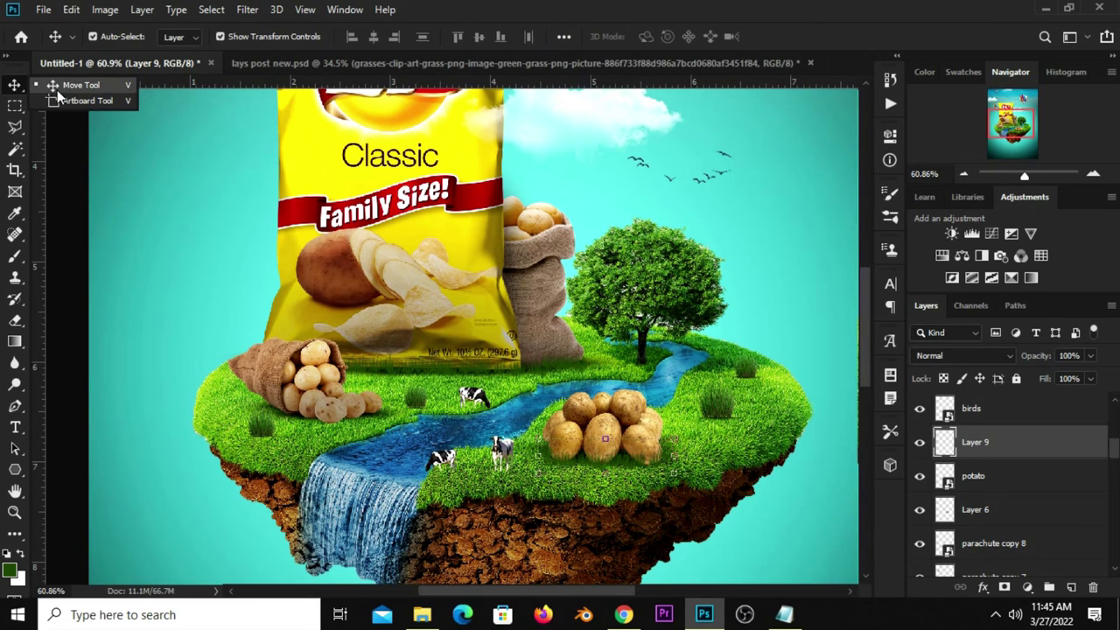
left_click(919, 443)
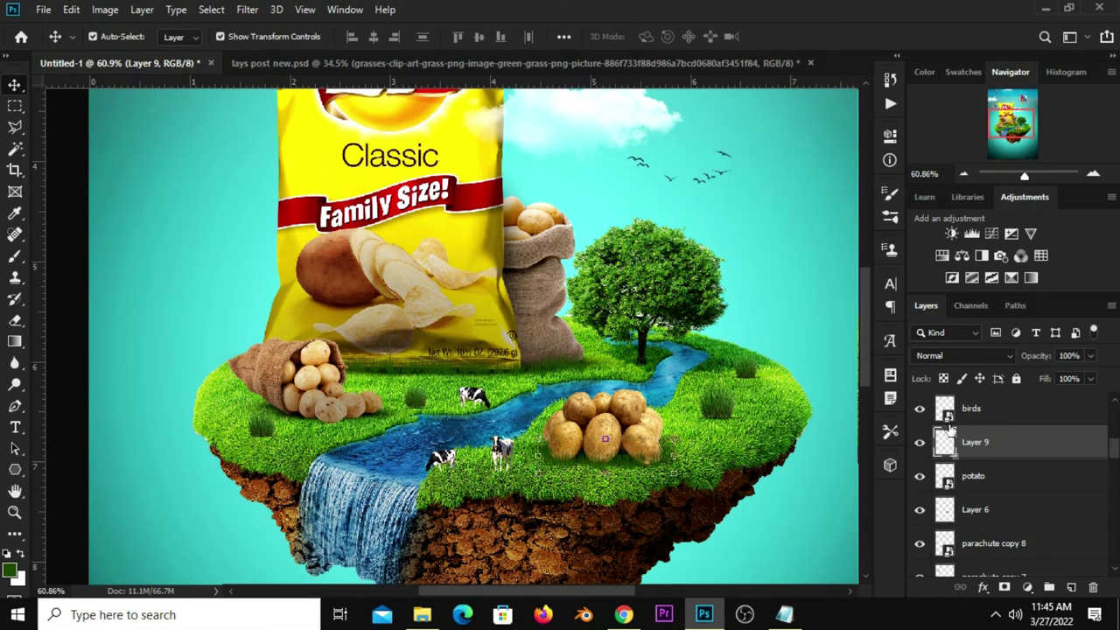
left_click(1027, 586)
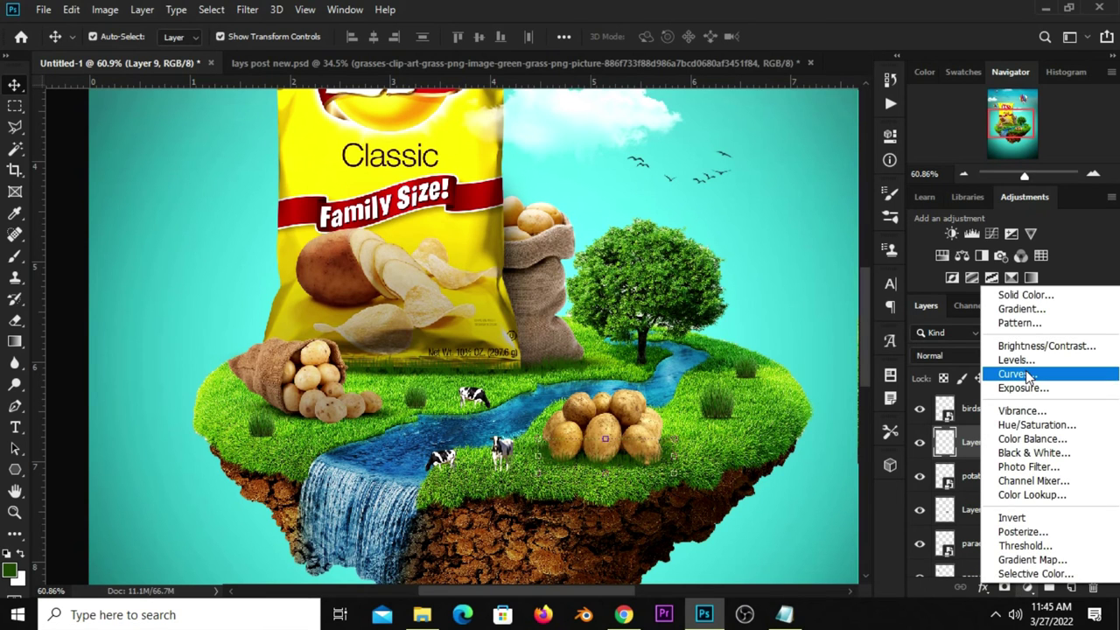
left_click(1025, 370)
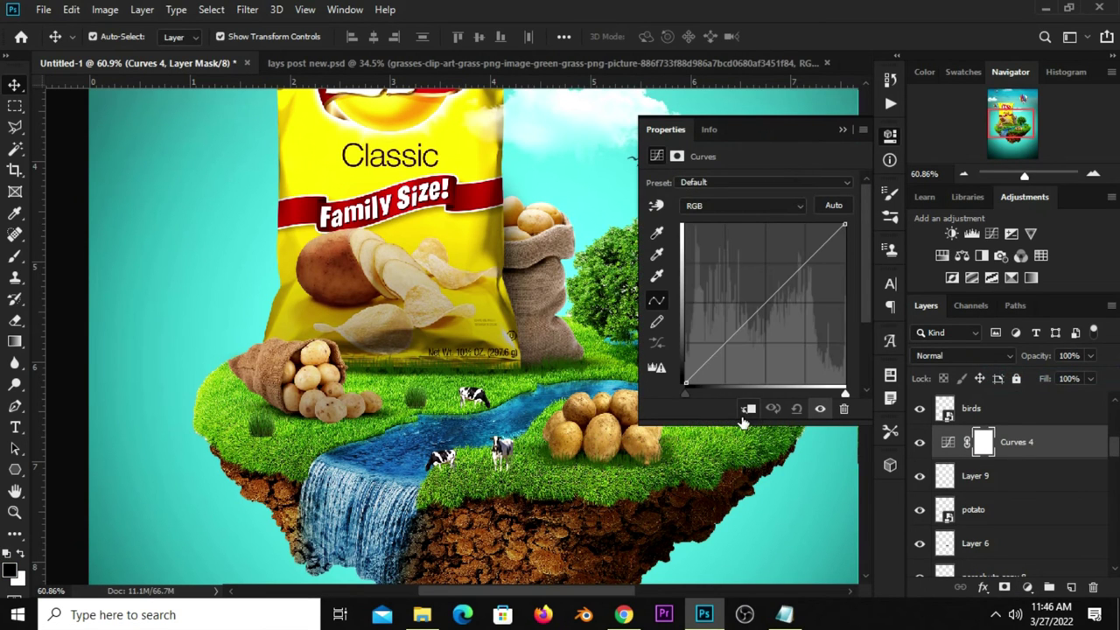
left_click(748, 409)
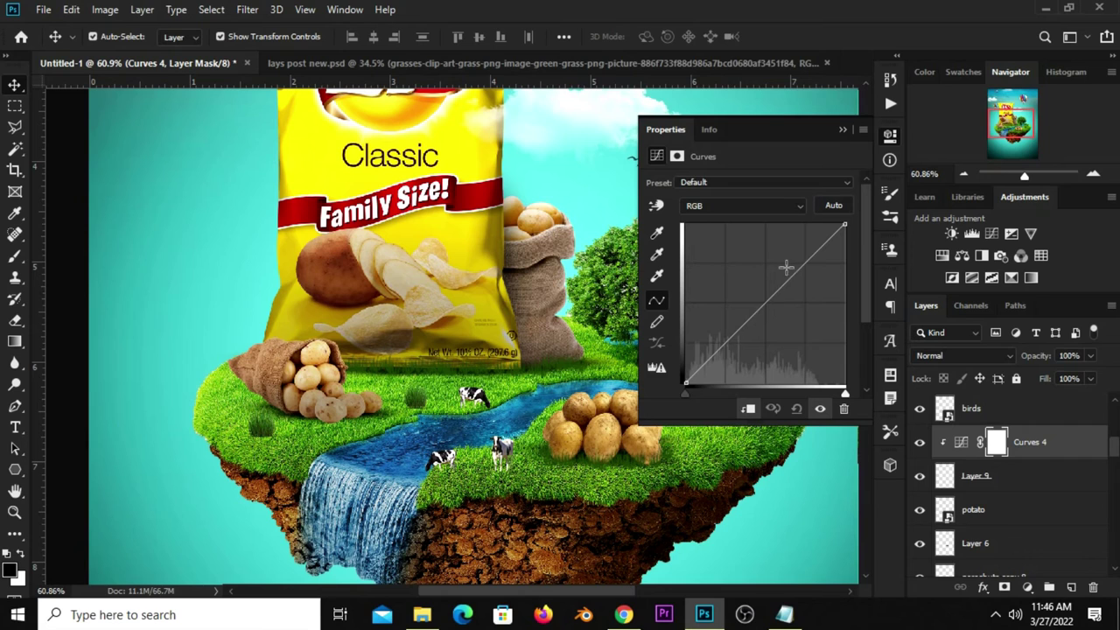
left_click_drag(786, 267, 793, 263)
left_click(728, 343)
left_click_drag(728, 343, 718, 340)
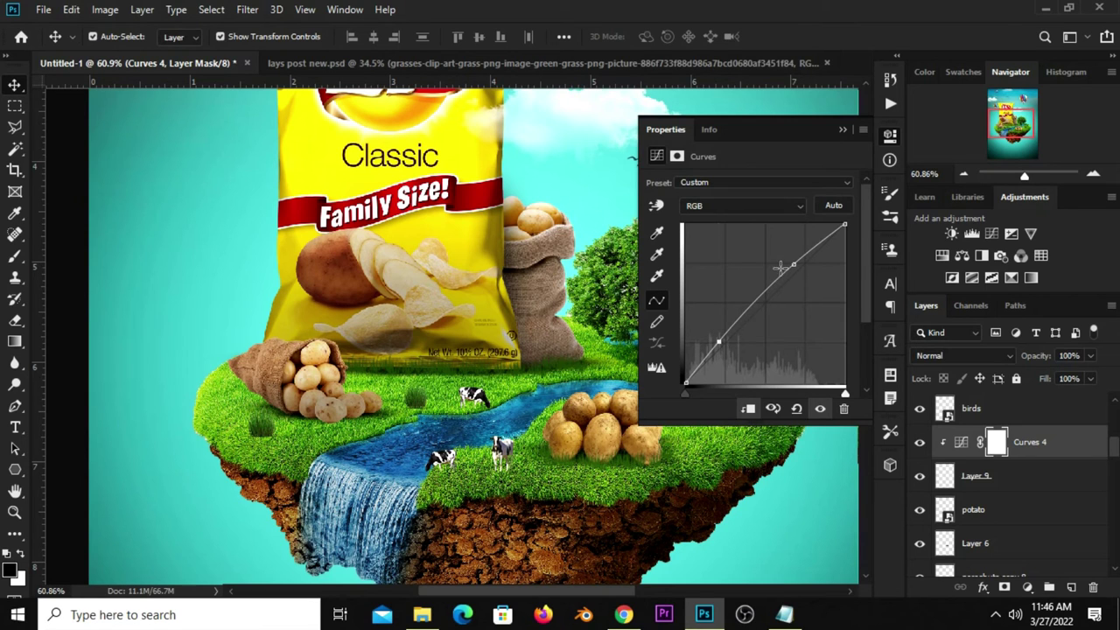
left_click(844, 131)
Compare the scene without Curves 4, then select Layer 8 and check its grass strip
left_click(919, 443)
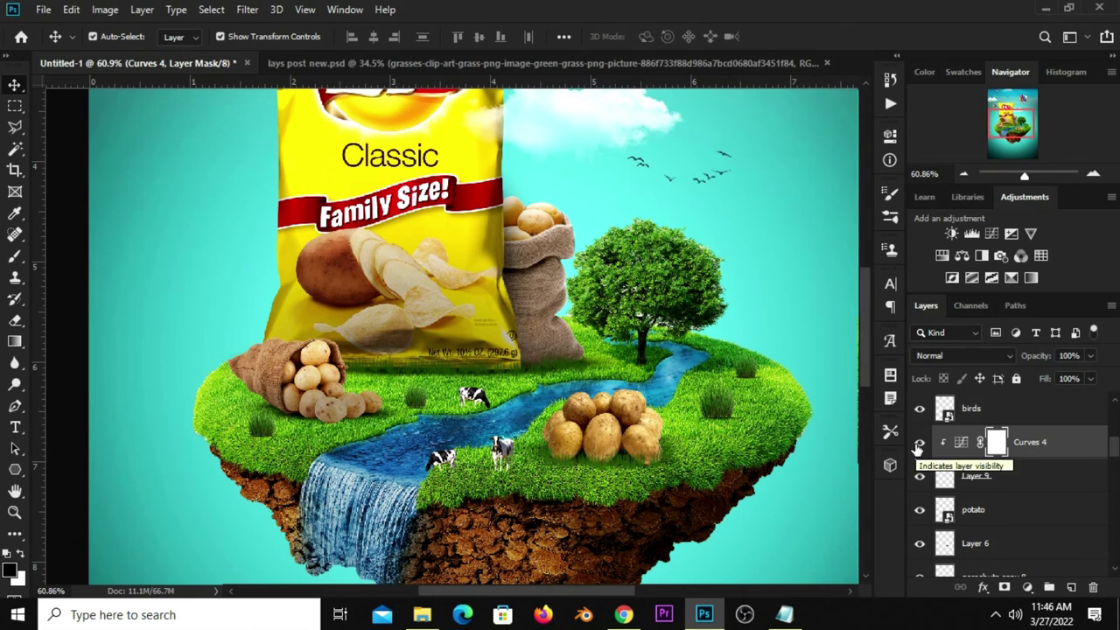
scroll(726, 501, "down", 3)
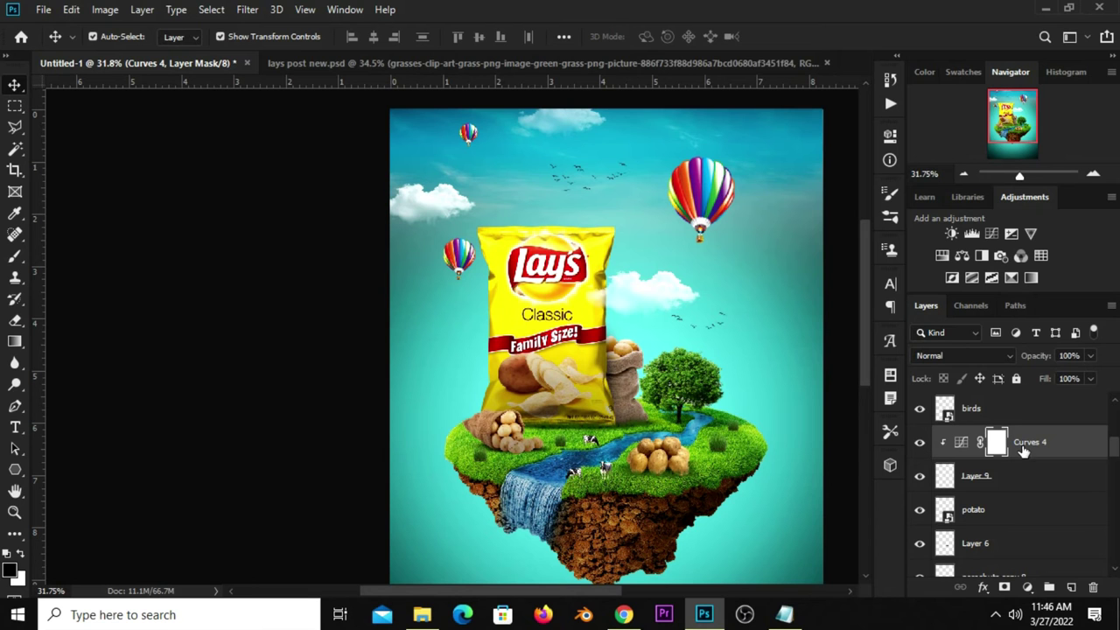
scroll(665, 446, "up", 1)
scroll(560, 409, "up", 2)
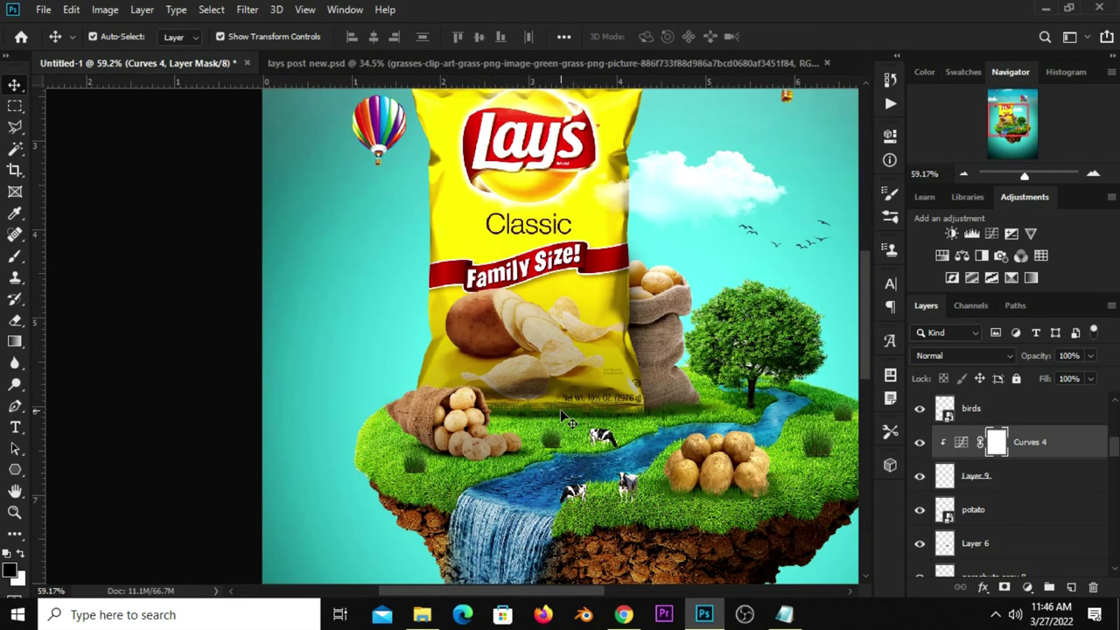
scroll(560, 409, "up", 1)
left_click(574, 423)
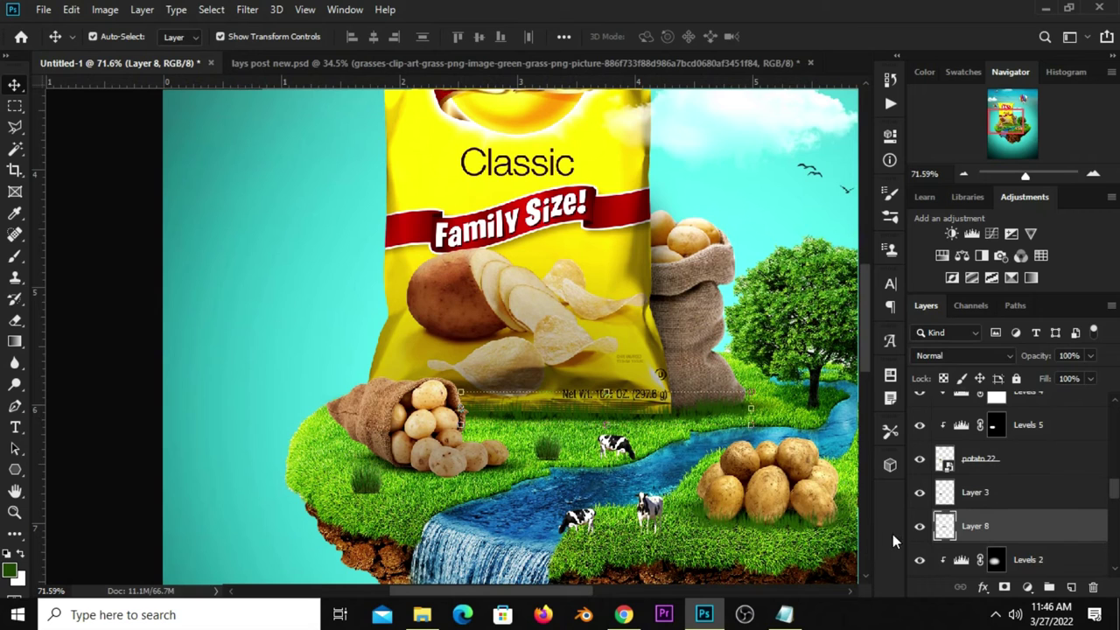
left_click(917, 529)
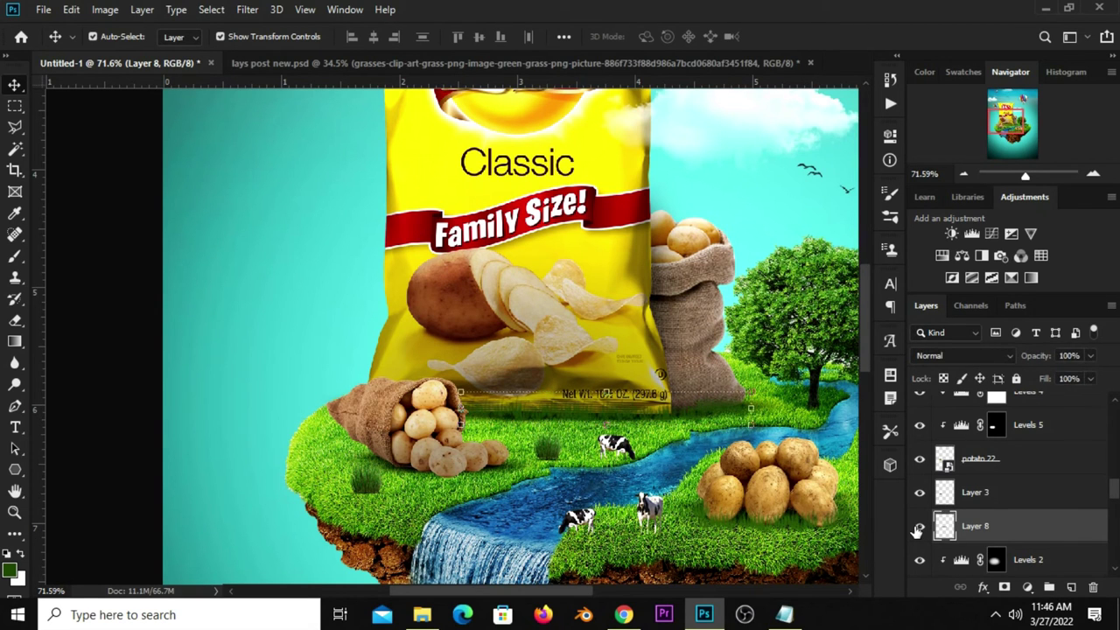
Add a second Curves adjustment clipped to Layer 8 with a two-point soft S-curve
left_click(1027, 587)
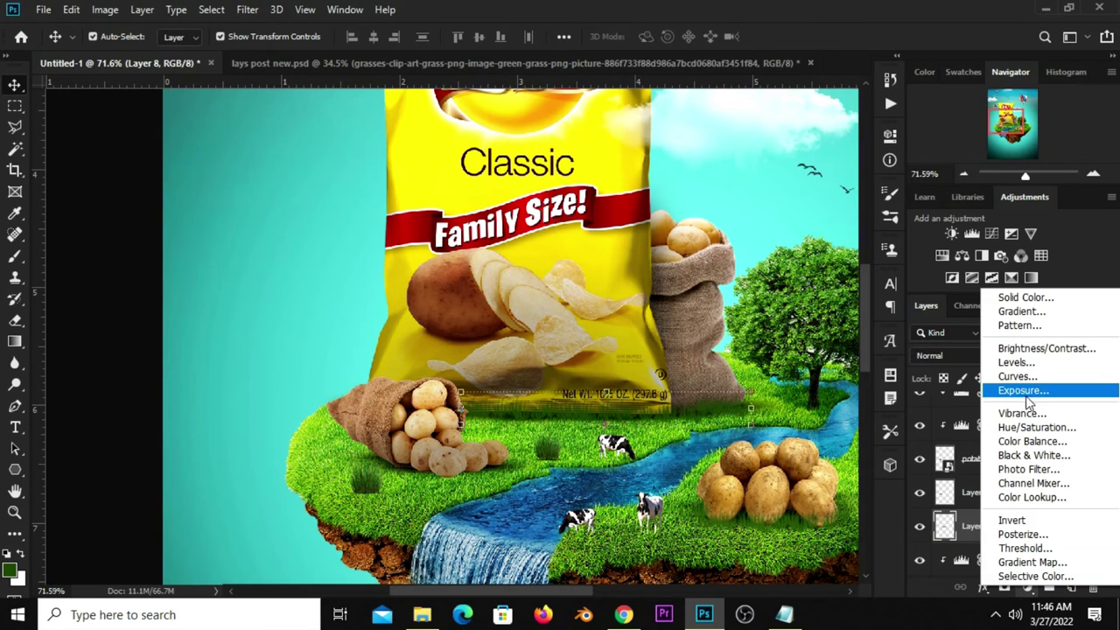
left_click(1018, 376)
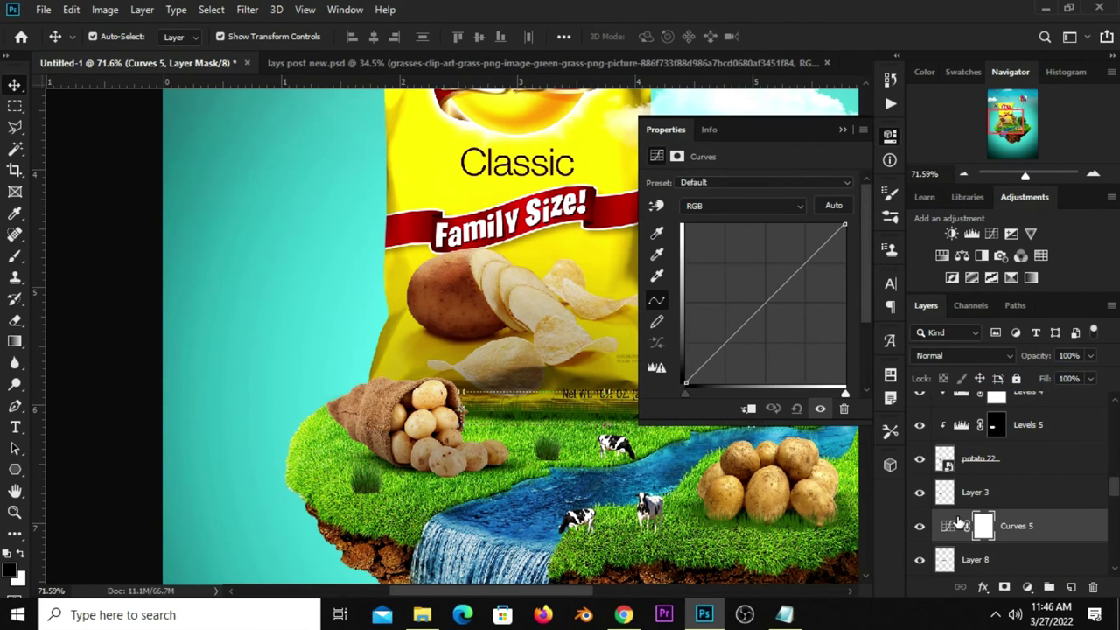
left_click(749, 408)
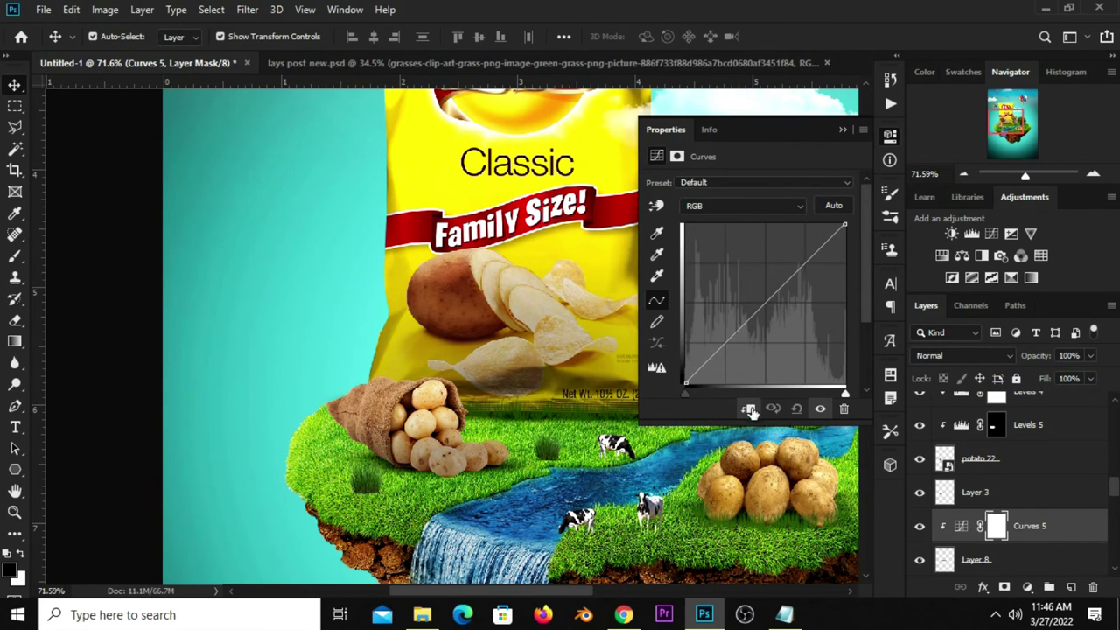
left_click(808, 256)
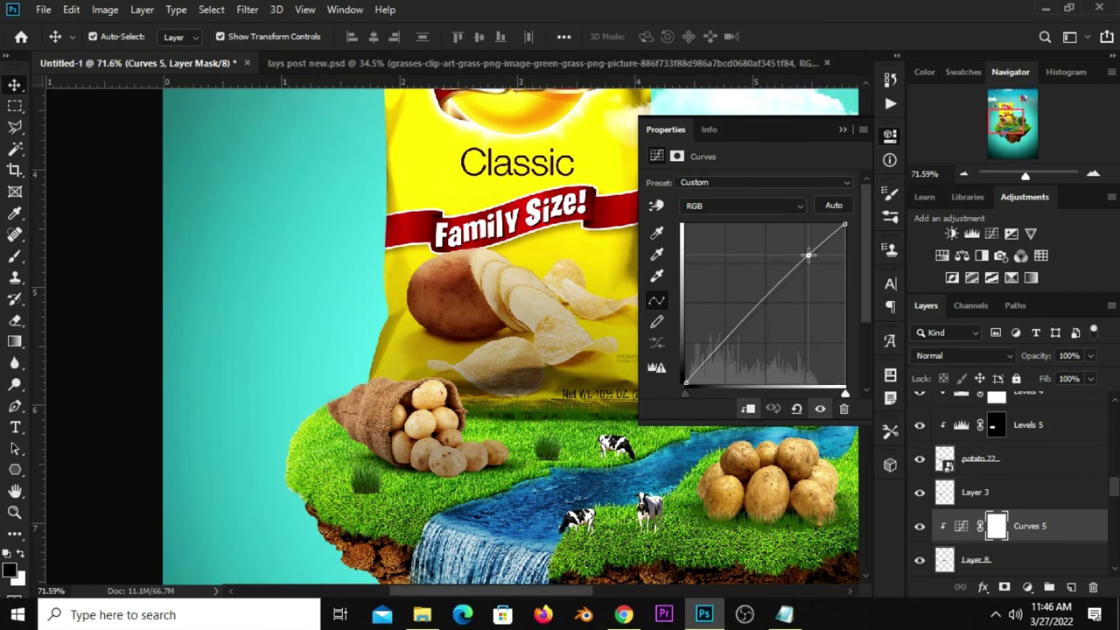
left_click(741, 321)
left_click_drag(806, 254, 798, 259)
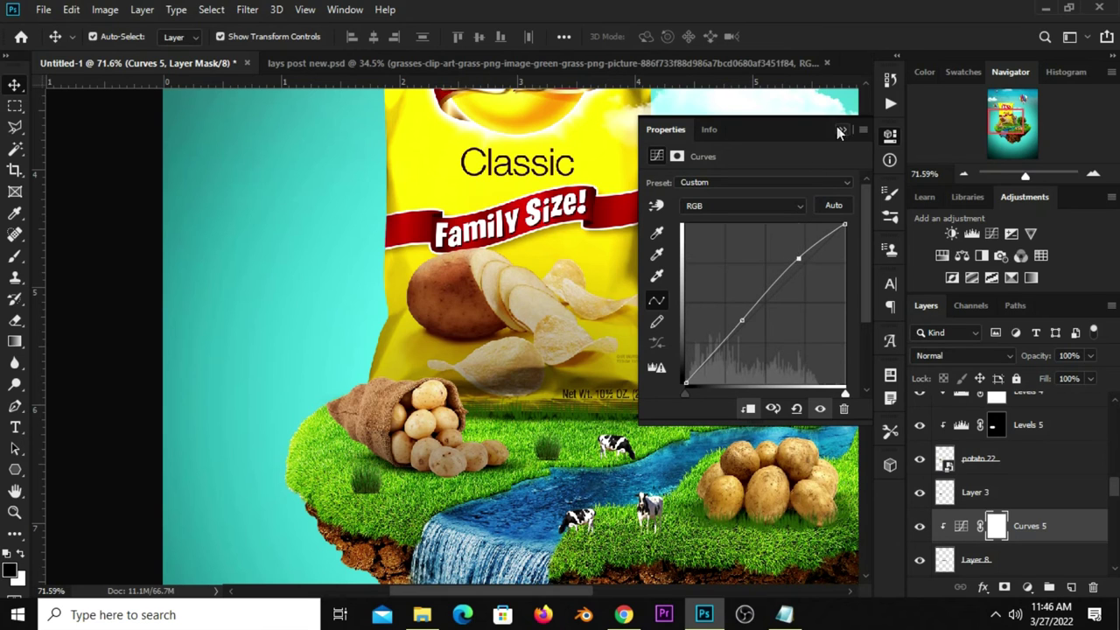
left_click(840, 131)
Compare the curves effect, shift the upper curve point slightly left, and fit the poster
left_click(919, 525)
left_click(919, 525)
double_click(961, 529)
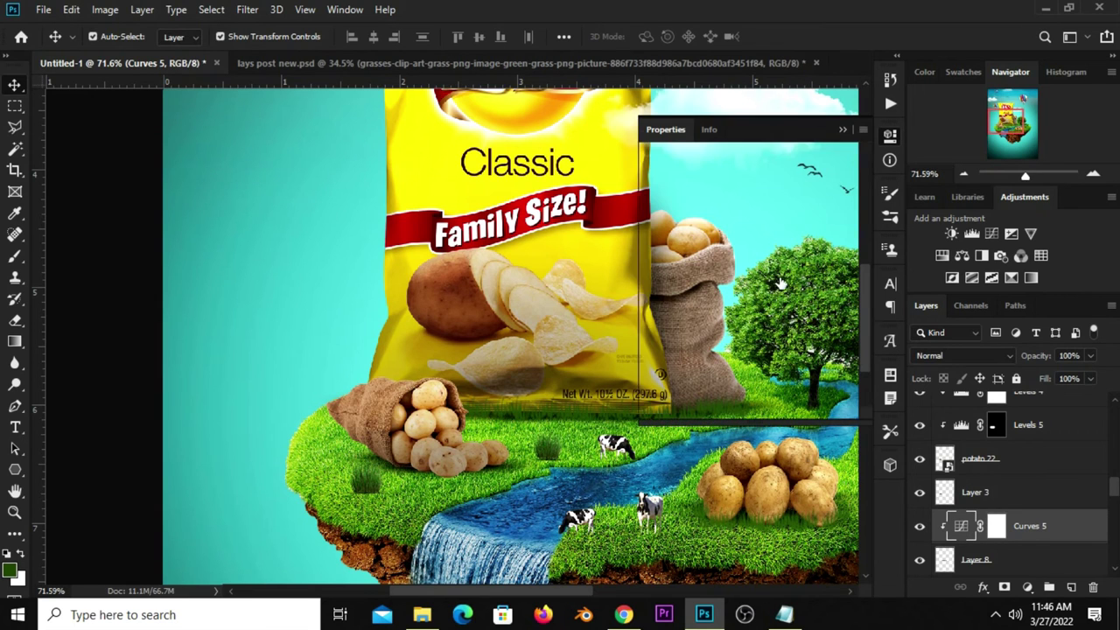
left_click_drag(796, 257, 793, 257)
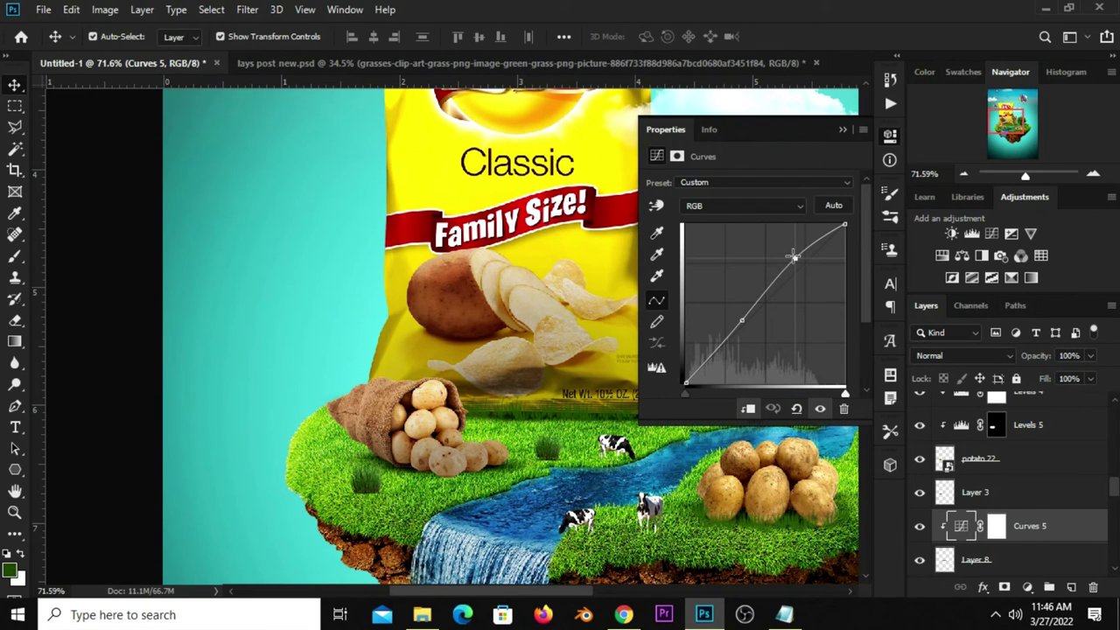
left_click(843, 129)
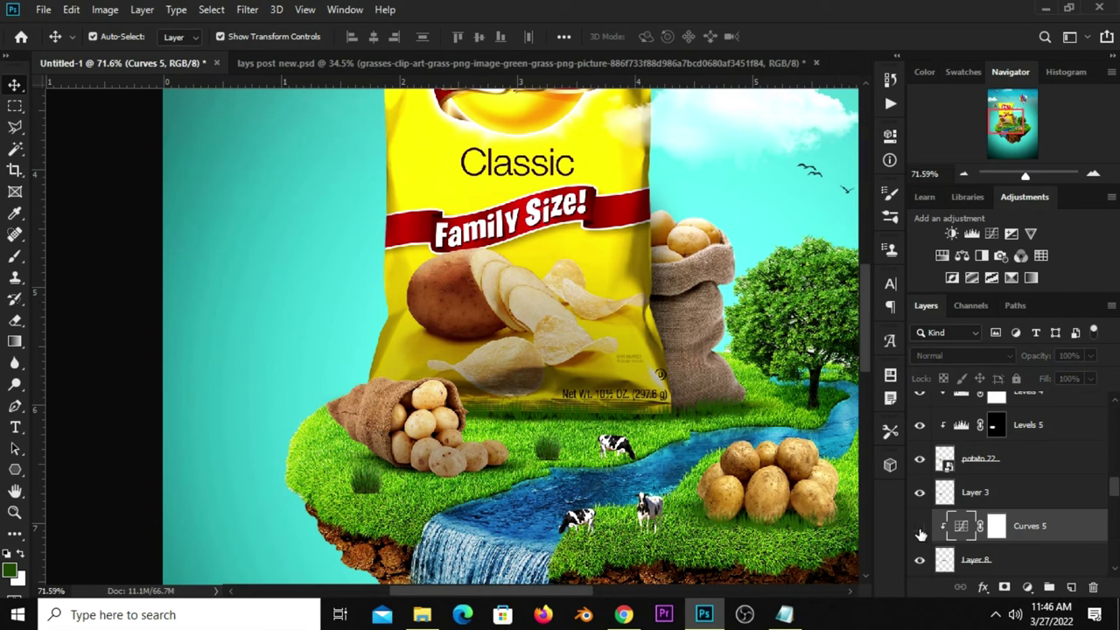
key("ctrl+0")
left_click(687, 449, "ctrl")
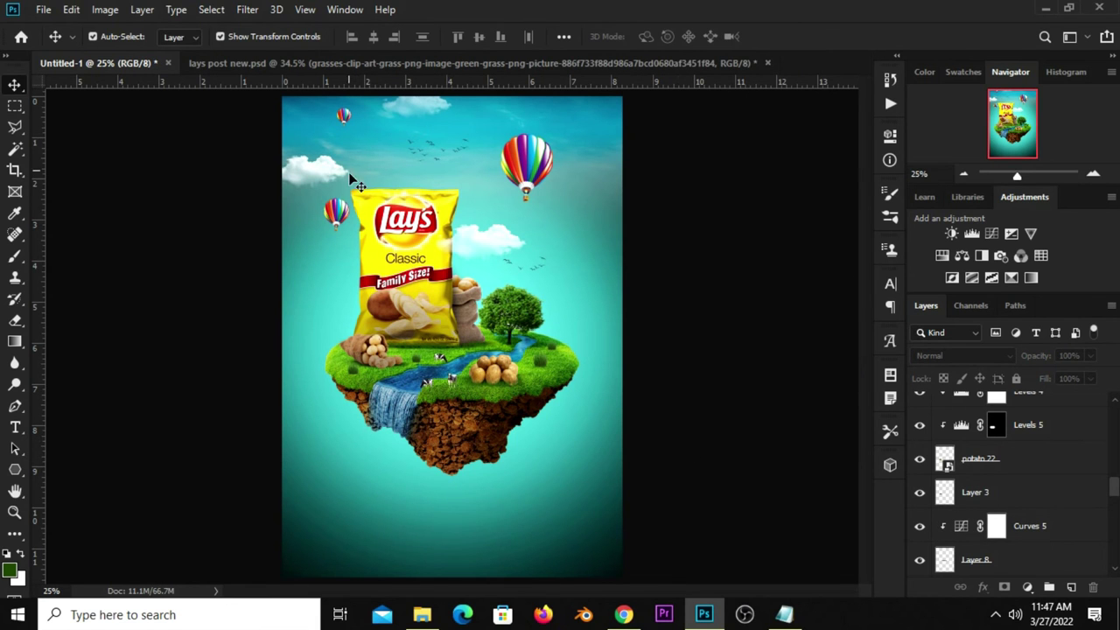
Show the maxresdefault (1) dust layer in lays post new.psd and drag it into the poster
left_click(347, 65)
key("ctrl+0")
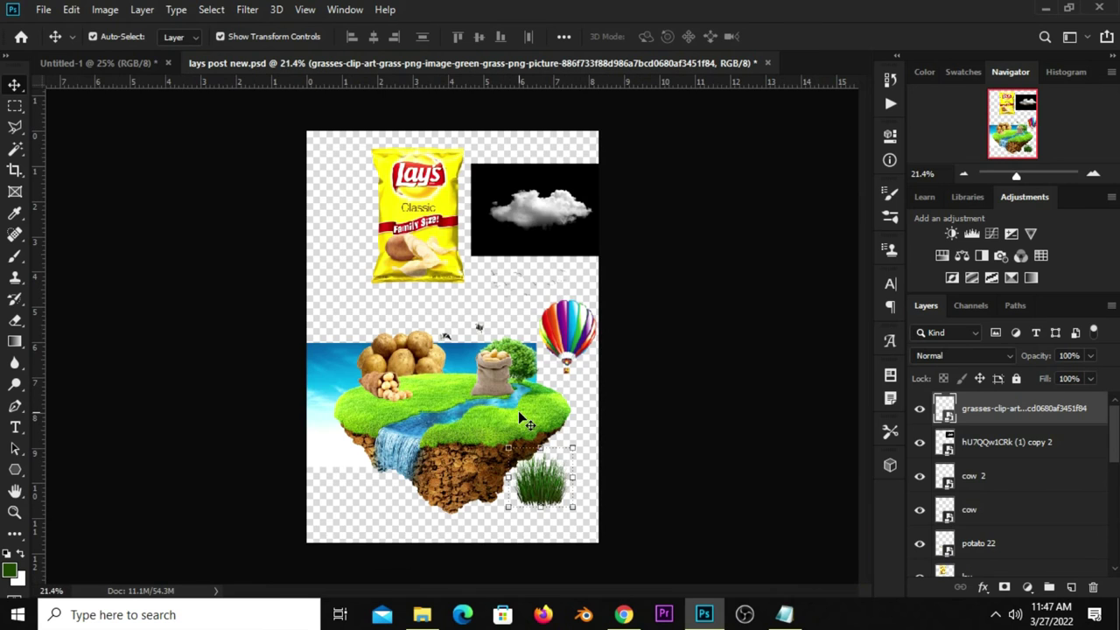
scroll(1035, 520, "down", 3)
scroll(1050, 523, "down", 3)
scroll(989, 528, "down", 3)
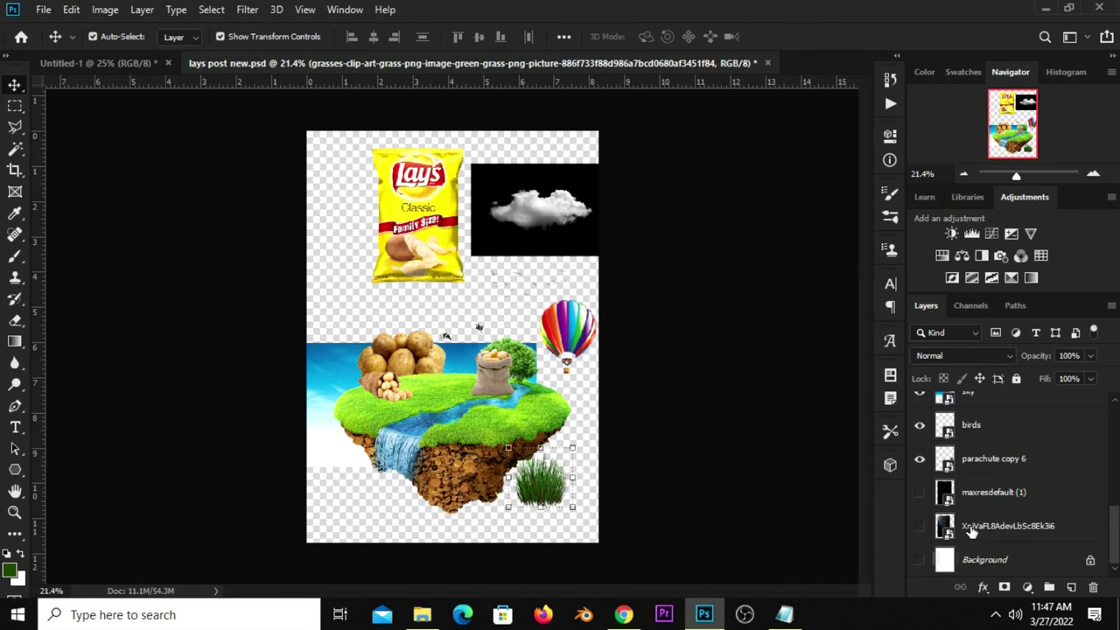
left_click(979, 494)
left_click(919, 495)
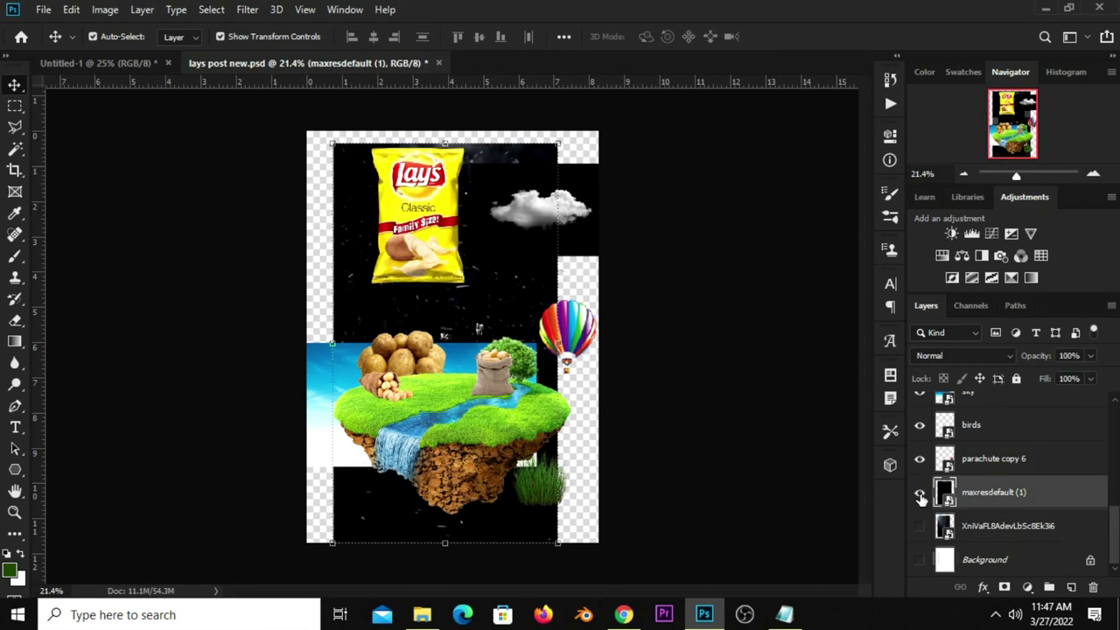
mouse_move(486, 289)
left_mouse_down()
mouse_move(493, 270)
mouse_move(404, 266)
left_mouse_up()
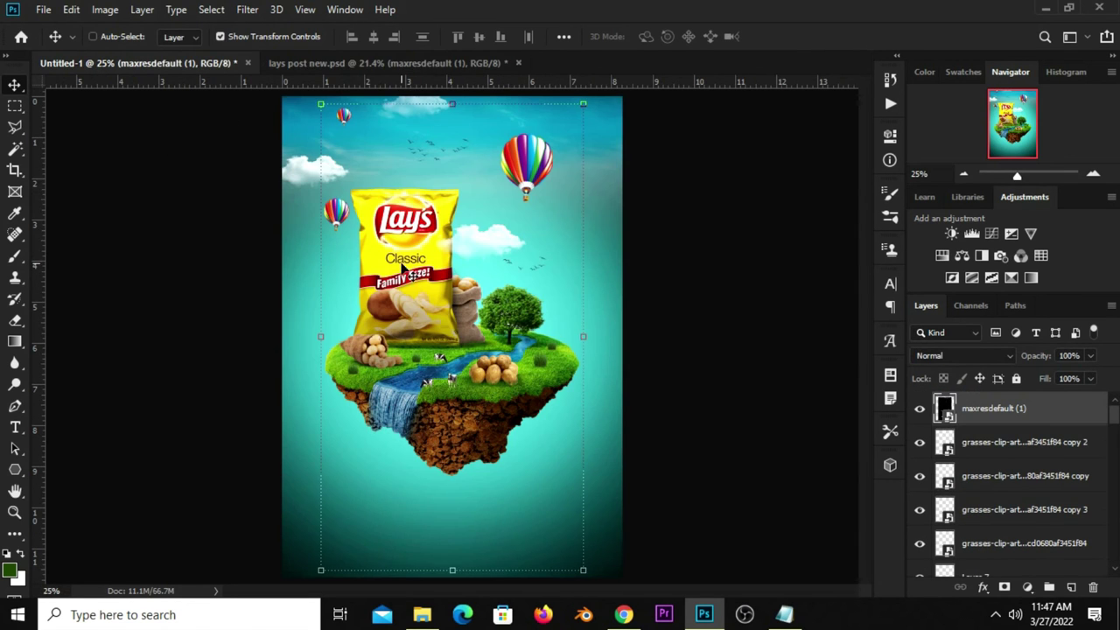
Convert the dust layer to a Smart Object and scale it to 164.84% over the canvas
scroll(487, 305, "down", 2)
right_click(1025, 426)
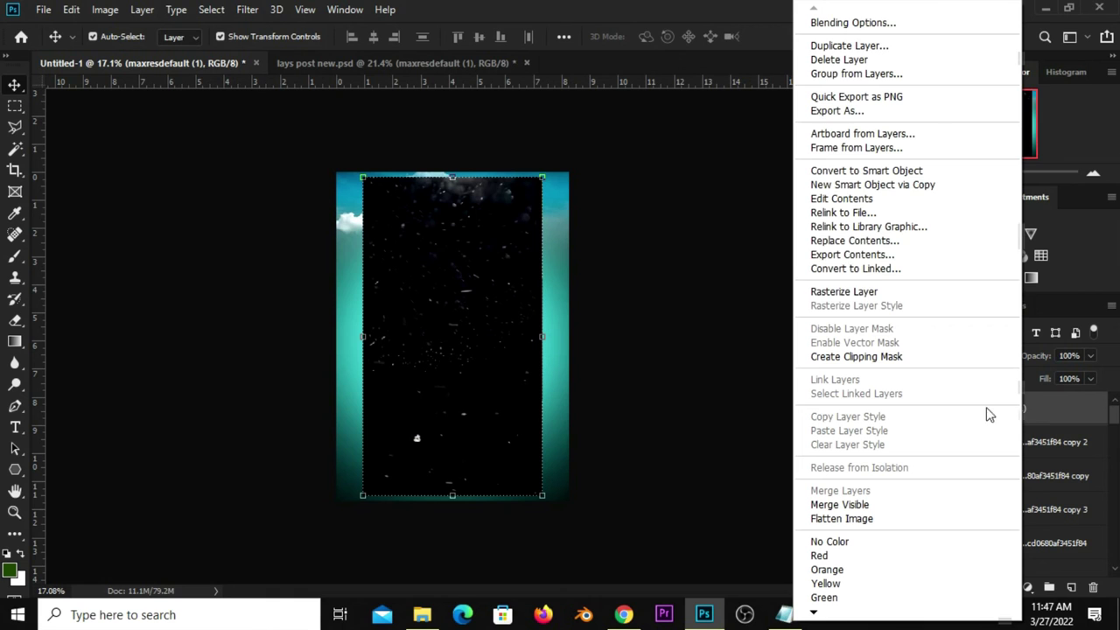
left_click(861, 171)
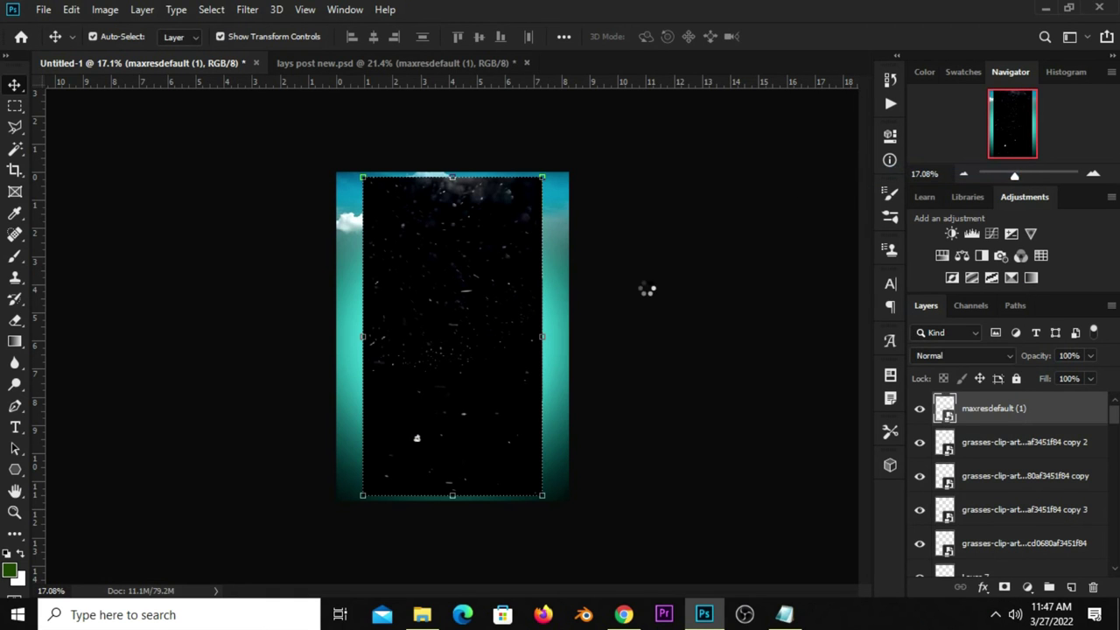
key("ctrl+t")
left_click_drag(542, 337, 580, 337)
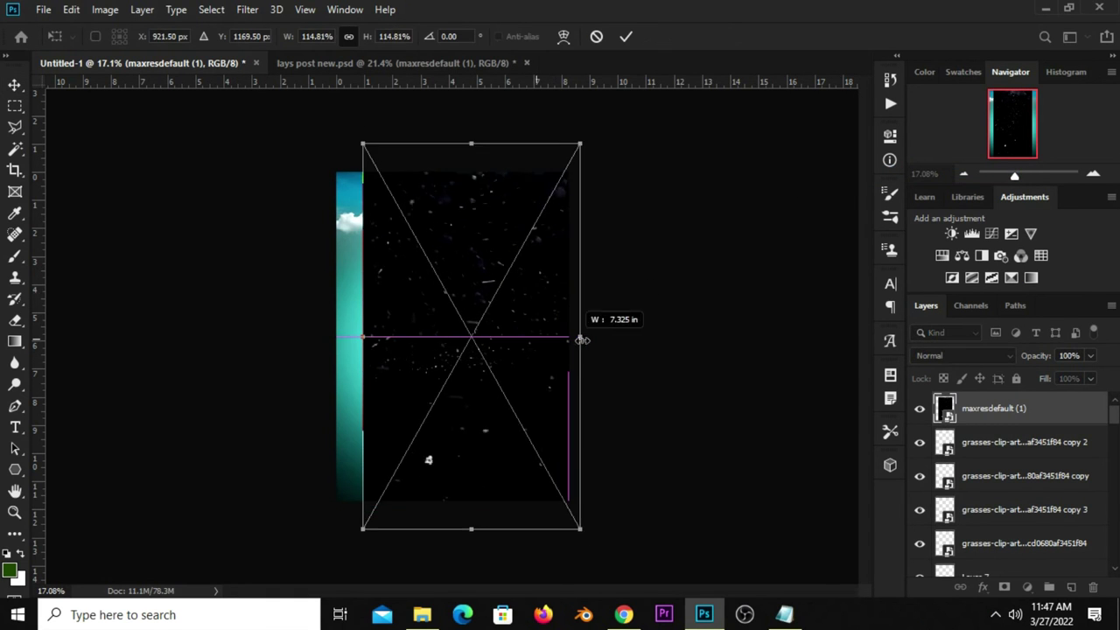
left_click_drag(462, 337, 472, 348)
left_click_drag(557, 338, 617, 346)
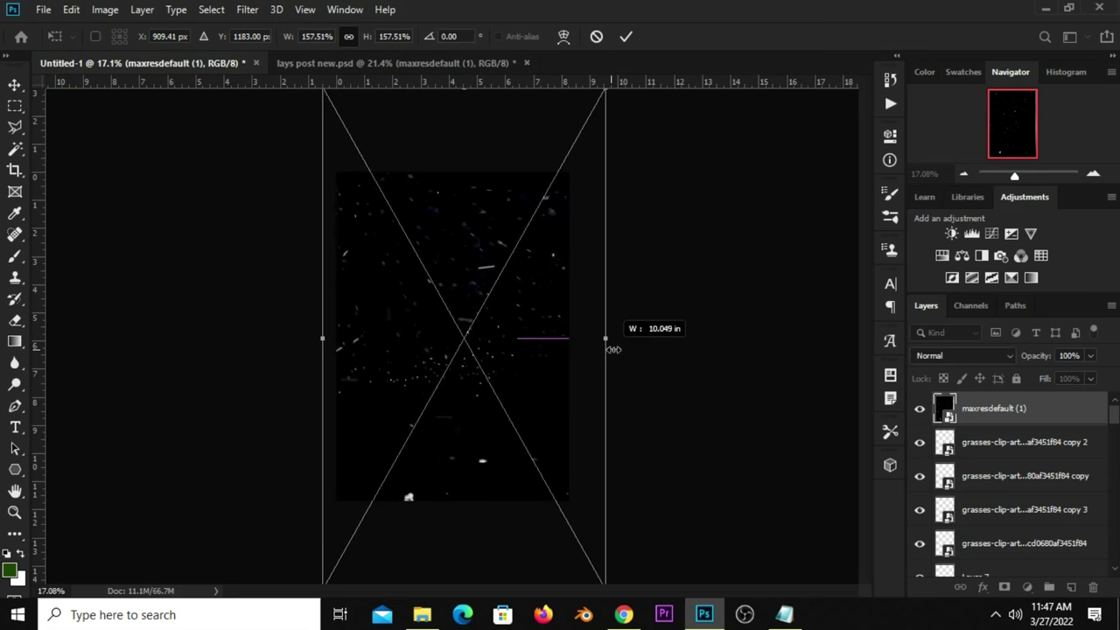
key("Return")
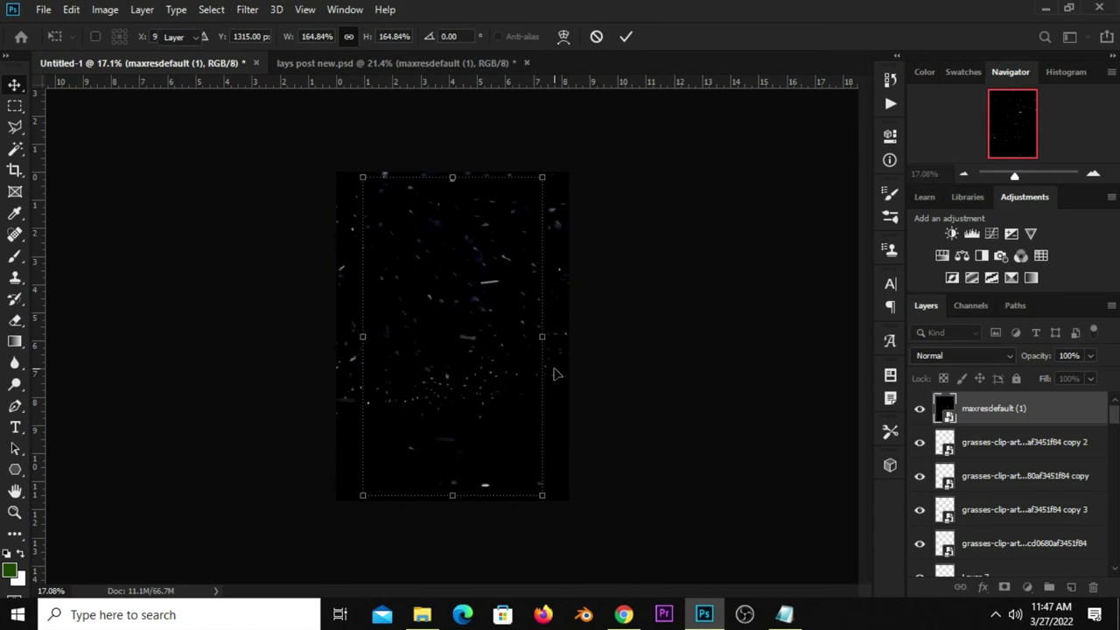
Set maxresdefault (1) to Screen and clip a Levels adjustment with black input 70 to it
left_click(952, 356)
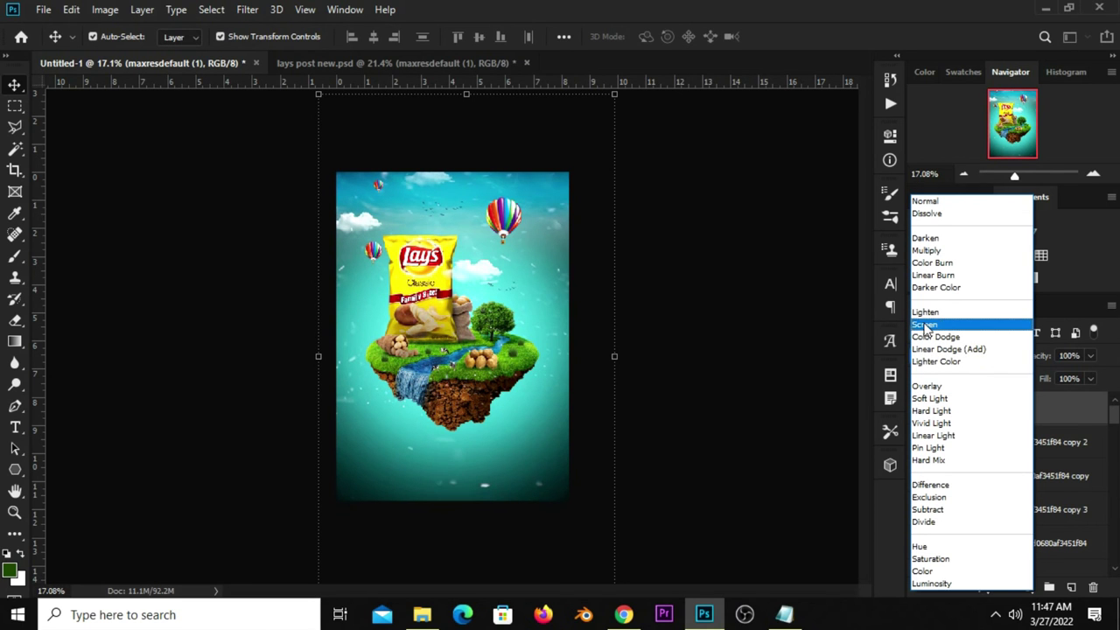
left_click(926, 326)
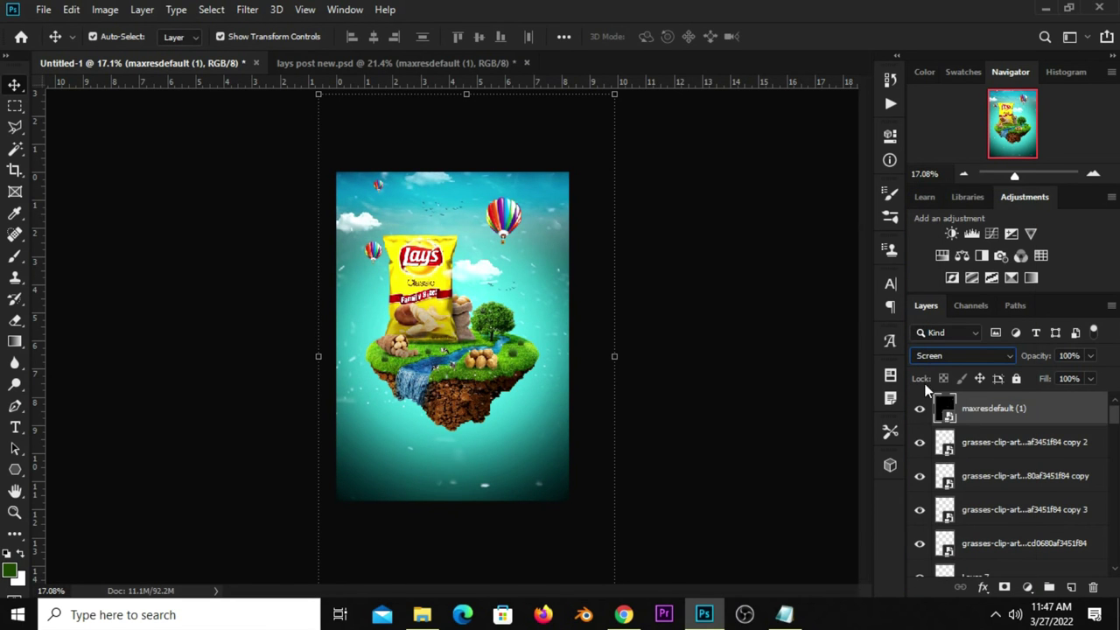
left_click(1025, 588)
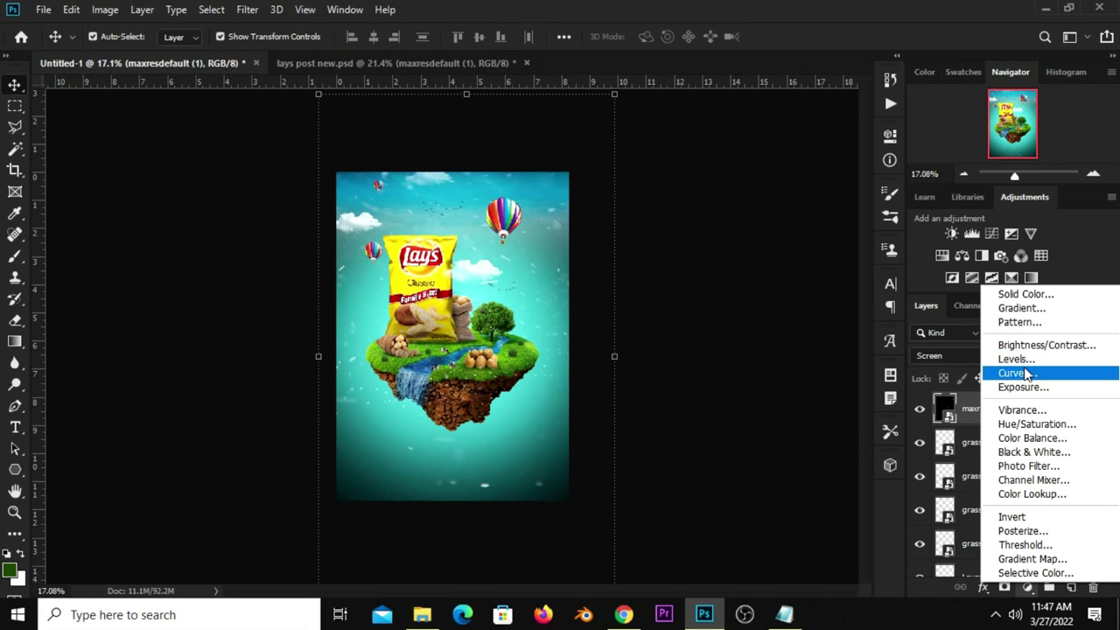
left_click(1025, 359)
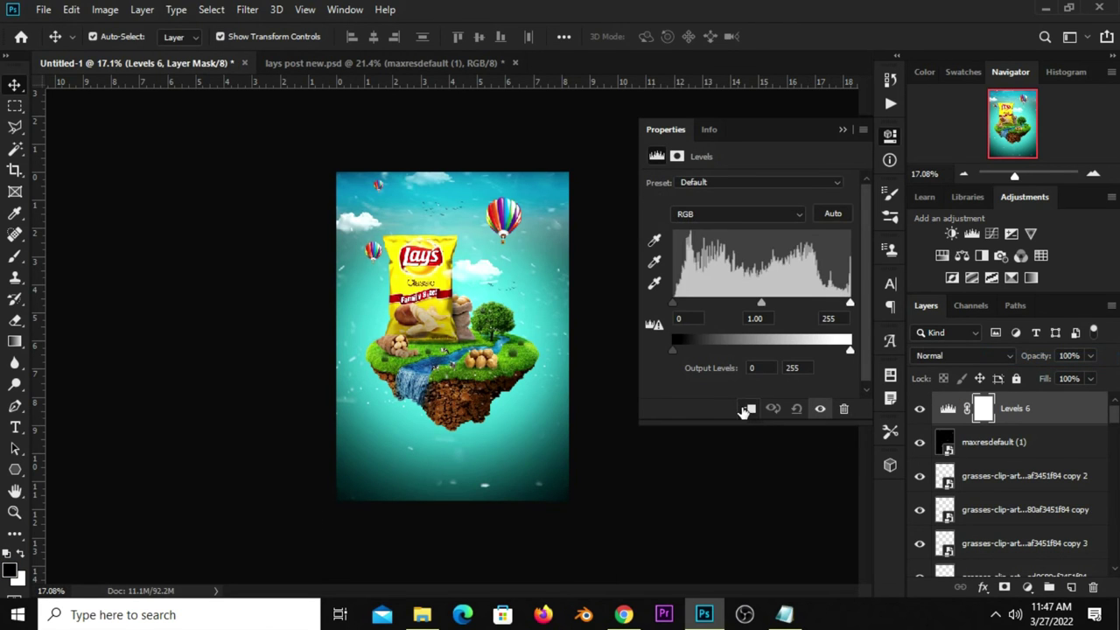
left_click(748, 409)
left_click_drag(677, 305, 723, 304)
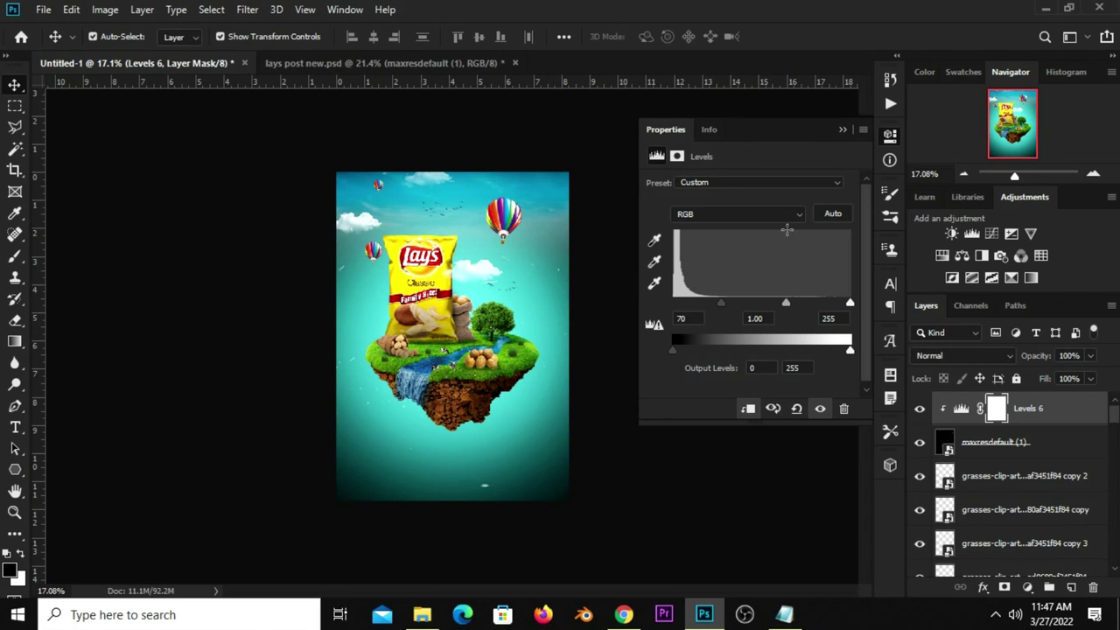
left_click(843, 129)
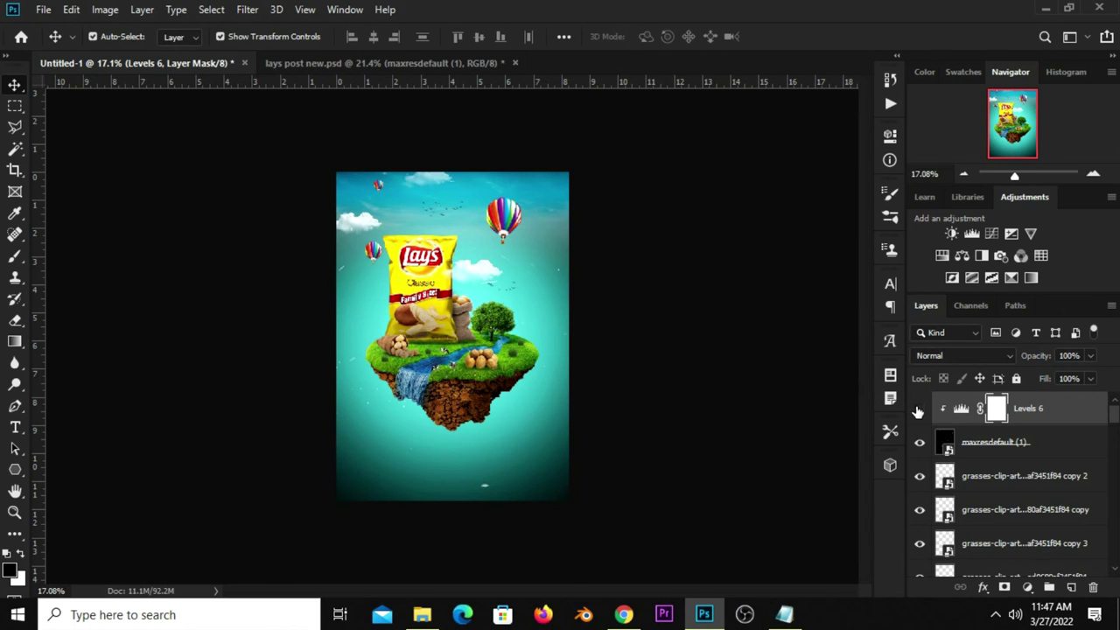
key("ctrl+plus")
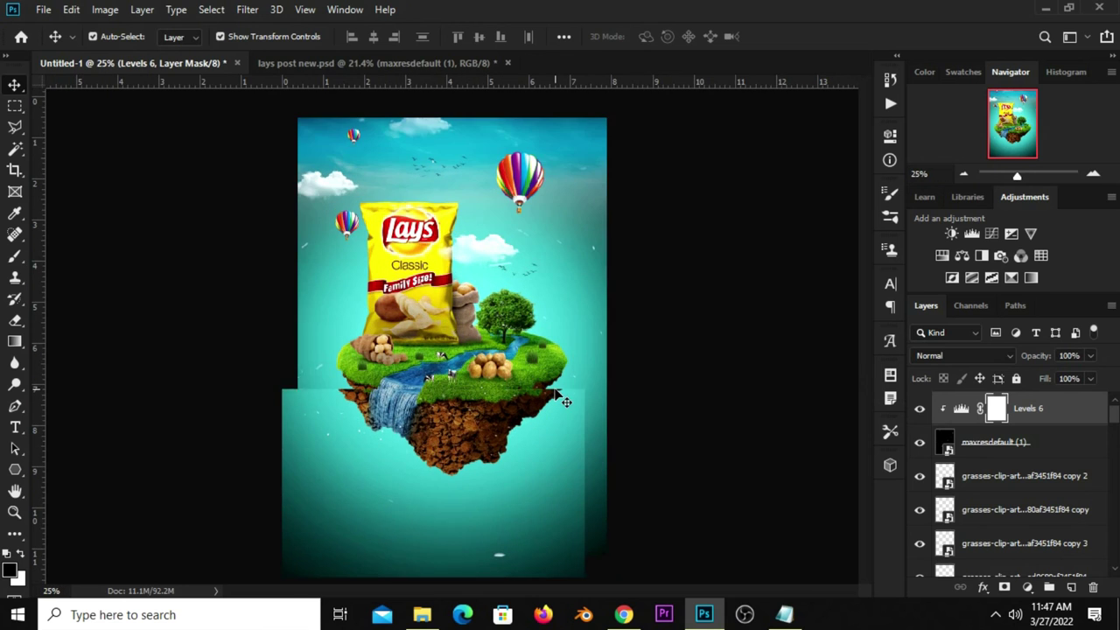
Add an inverted, fully hiding layer mask to the visible maxresdefault (1) layer
left_click(1015, 444)
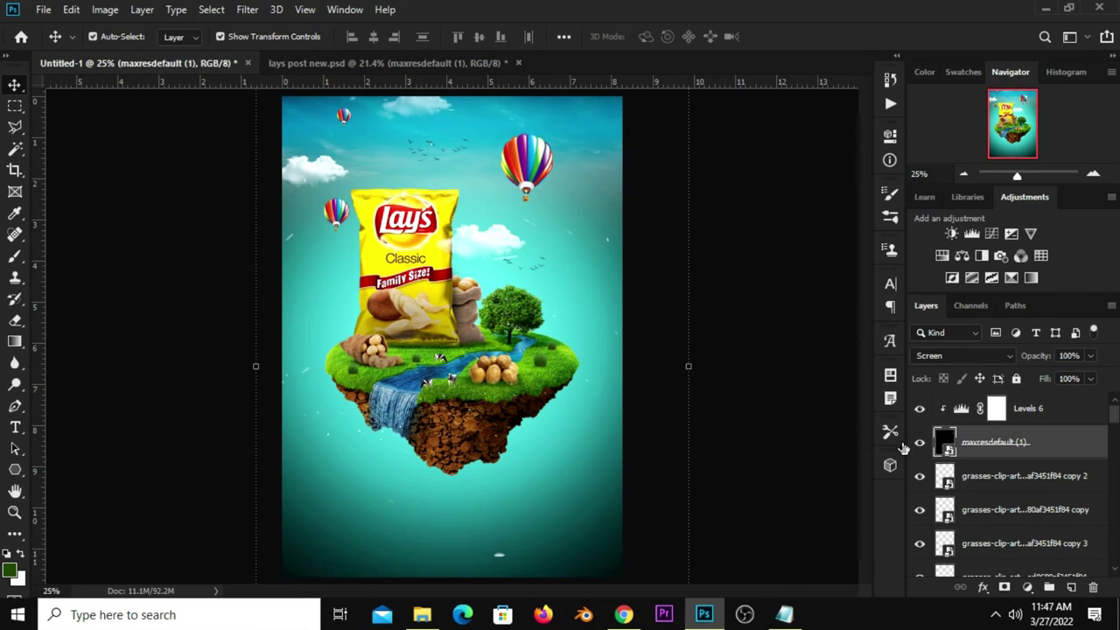
left_click(919, 443)
left_click(1003, 587)
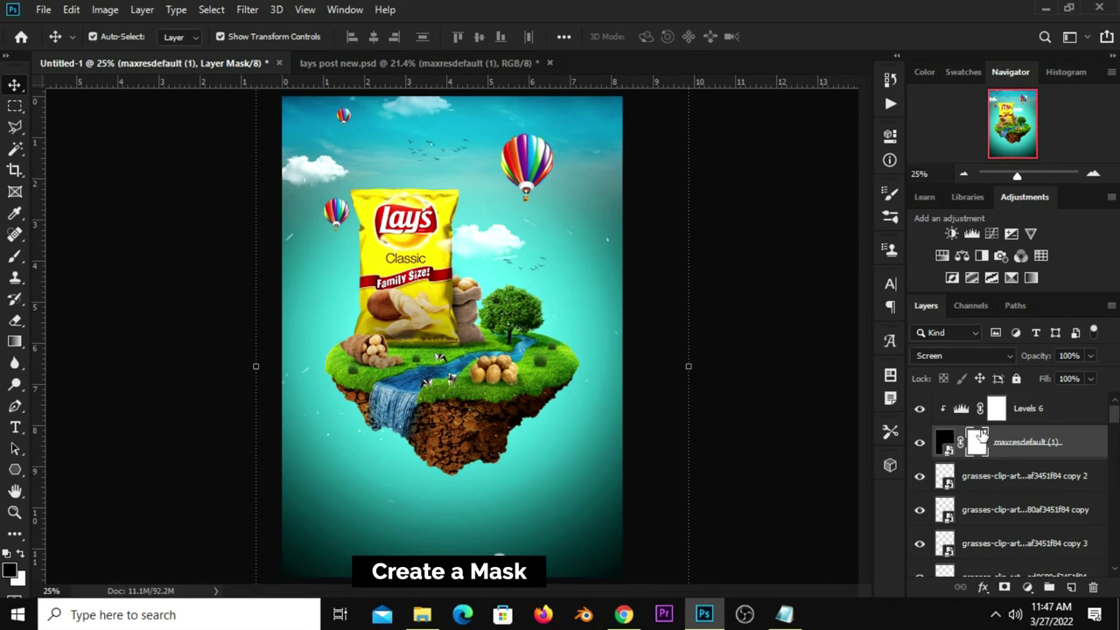
key("ctrl+i")
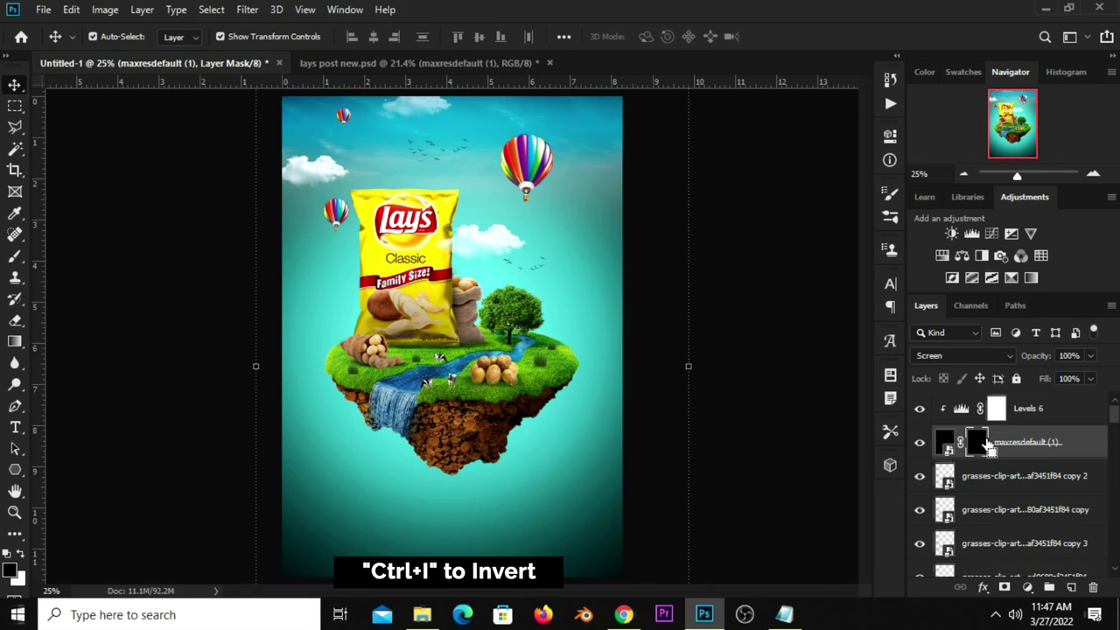
Choose a soft round brush at 1200 px with 0% hardness
left_click(8, 253)
left_click(70, 256)
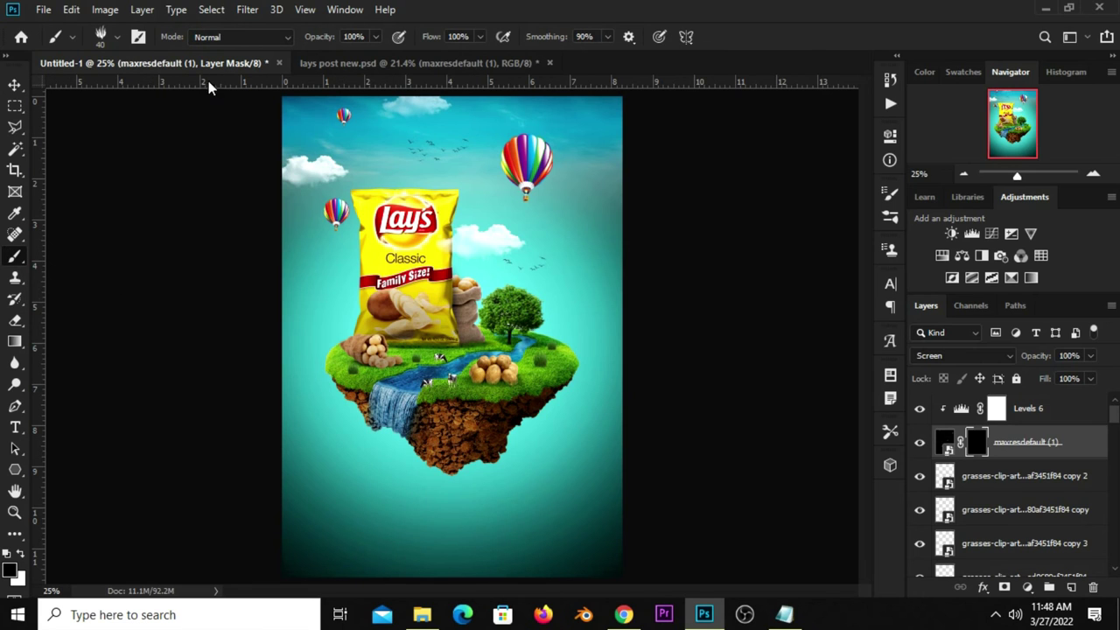
left_click(100, 39)
left_click(88, 162)
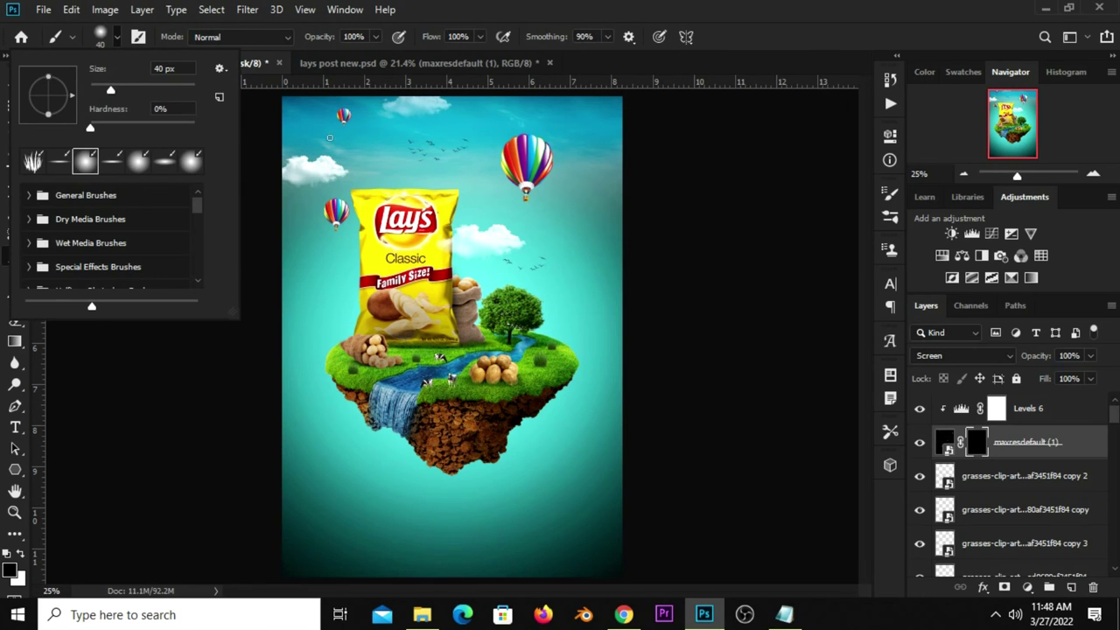
left_click(539, 7)
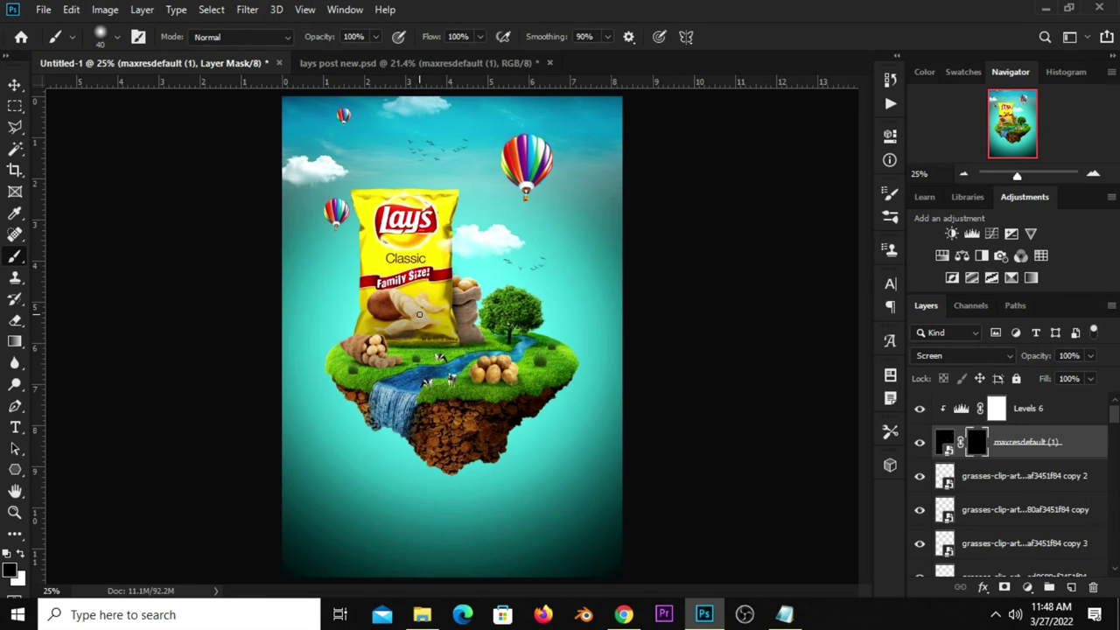
key("bracketright")
key("bracketright")
key("bracketright")
right_click(473, 331)
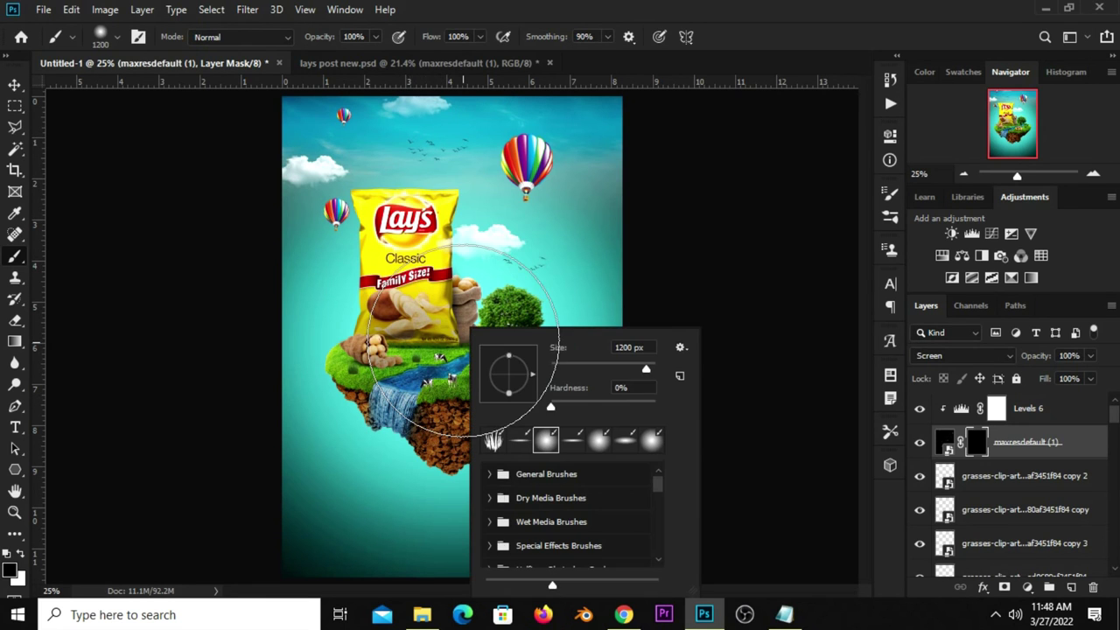
left_click_drag(558, 403, 521, 407)
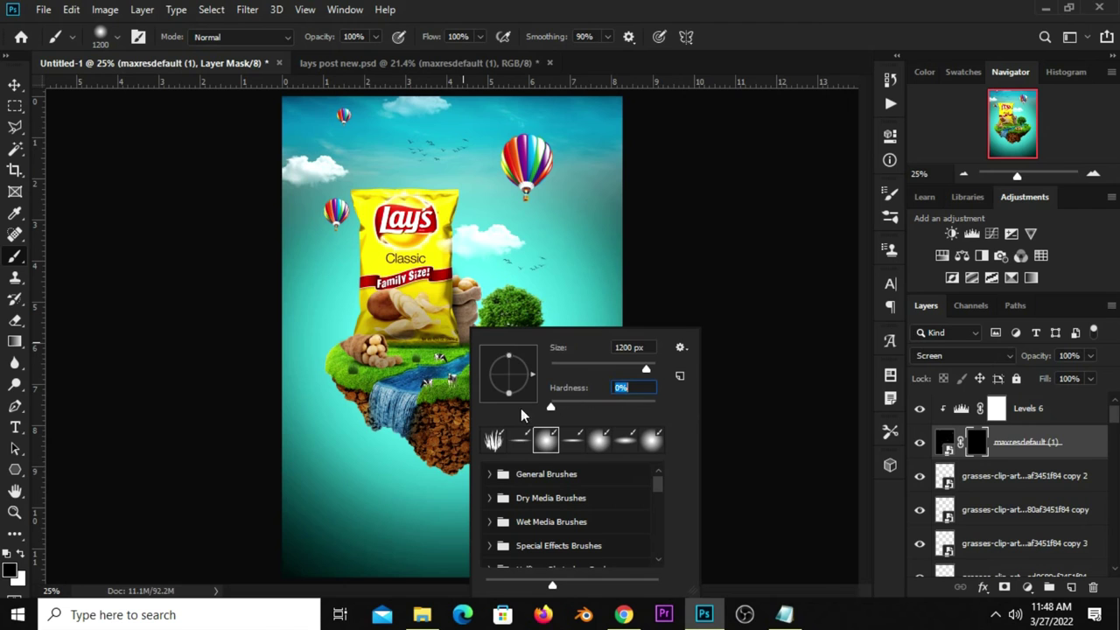
key("Return")
Paint white on the mask around the island's base and the poster's upper-left edge
left_click(20, 556)
left_click(10, 571)
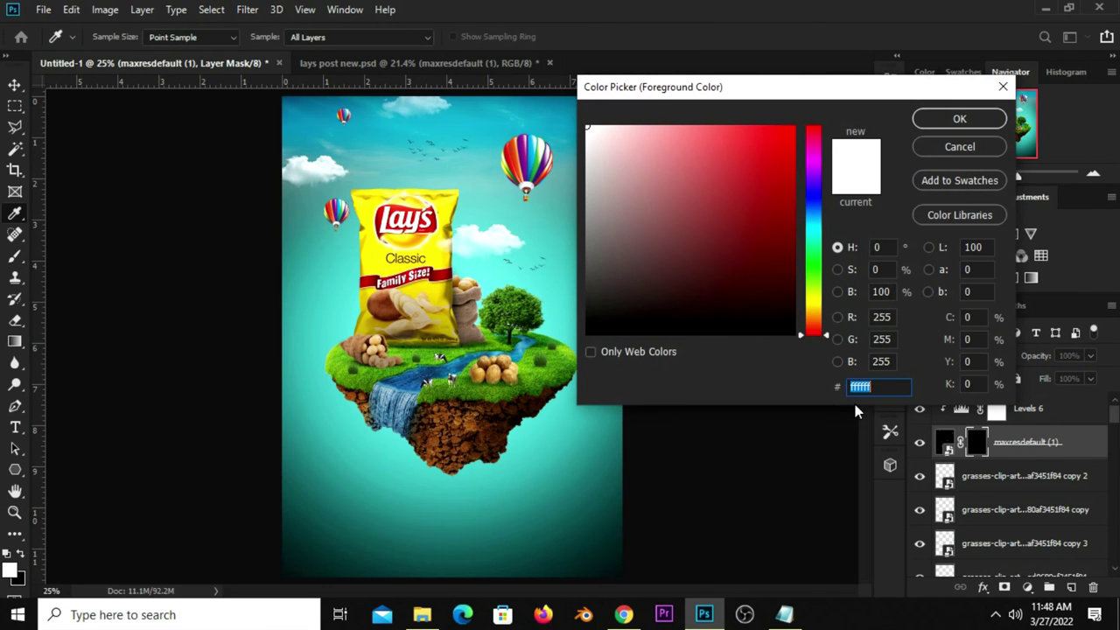
left_click(936, 118)
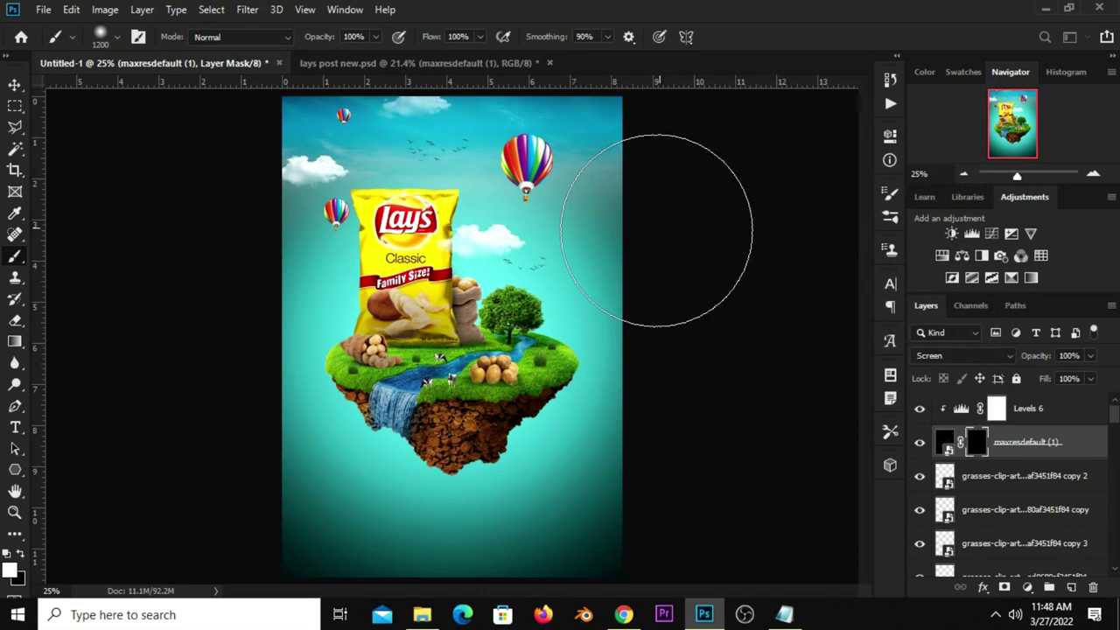
left_click_drag(288, 475, 343, 513)
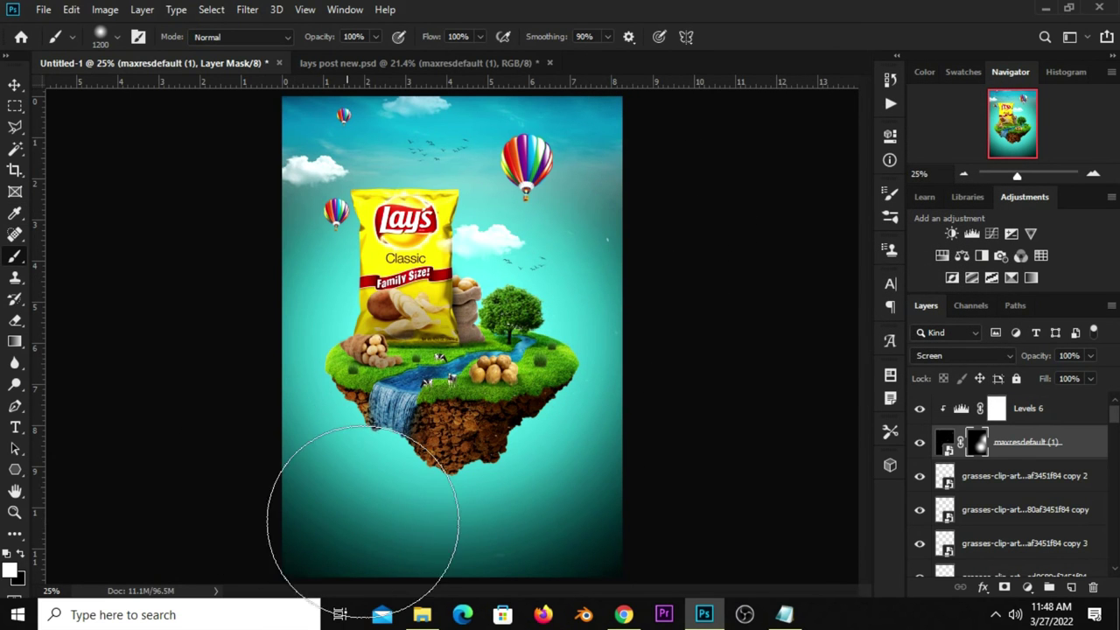
left_click(25, 556)
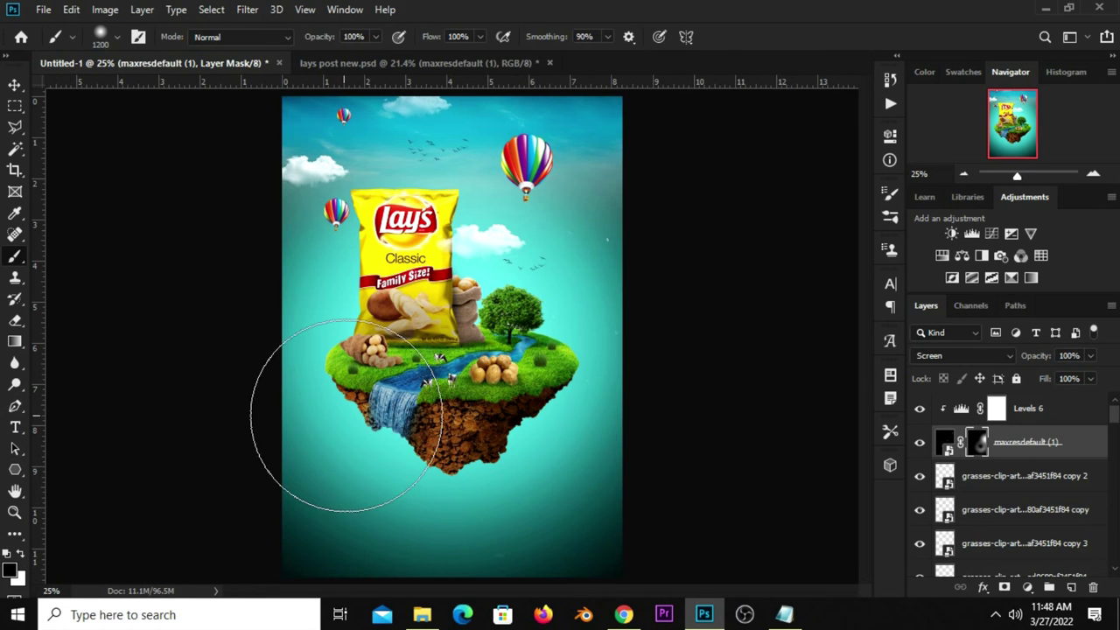
left_click(24, 556)
left_click_drag(297, 525, 338, 487)
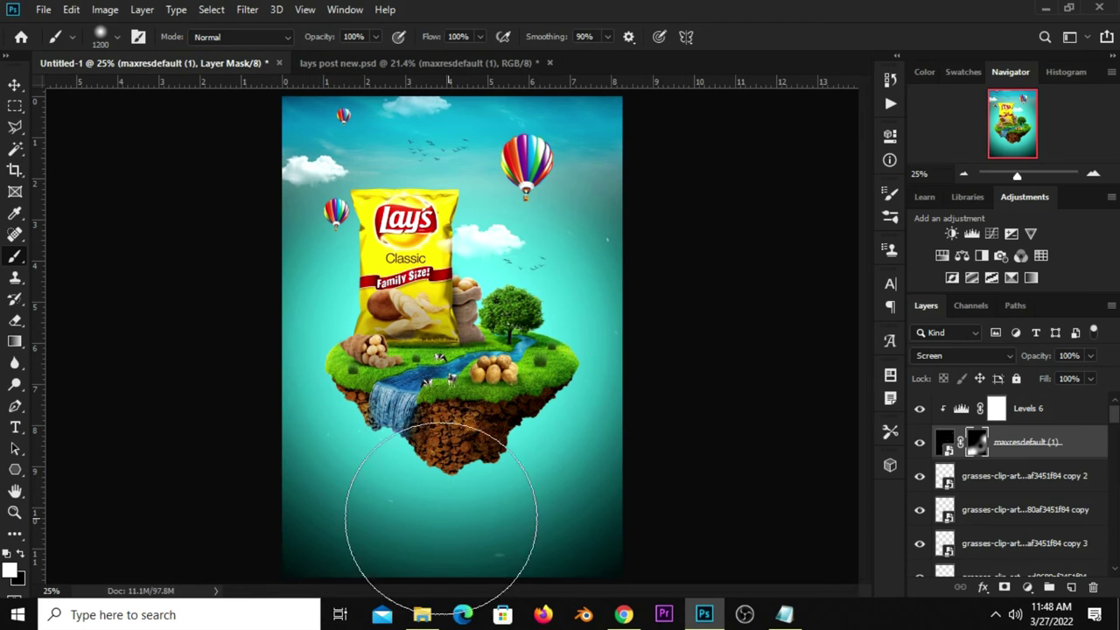
mouse_move(262, 125)
left_mouse_down()
mouse_move(288, 175)
mouse_move(350, 143)
mouse_move(243, 202)
left_mouse_up()
left_click(15, 85)
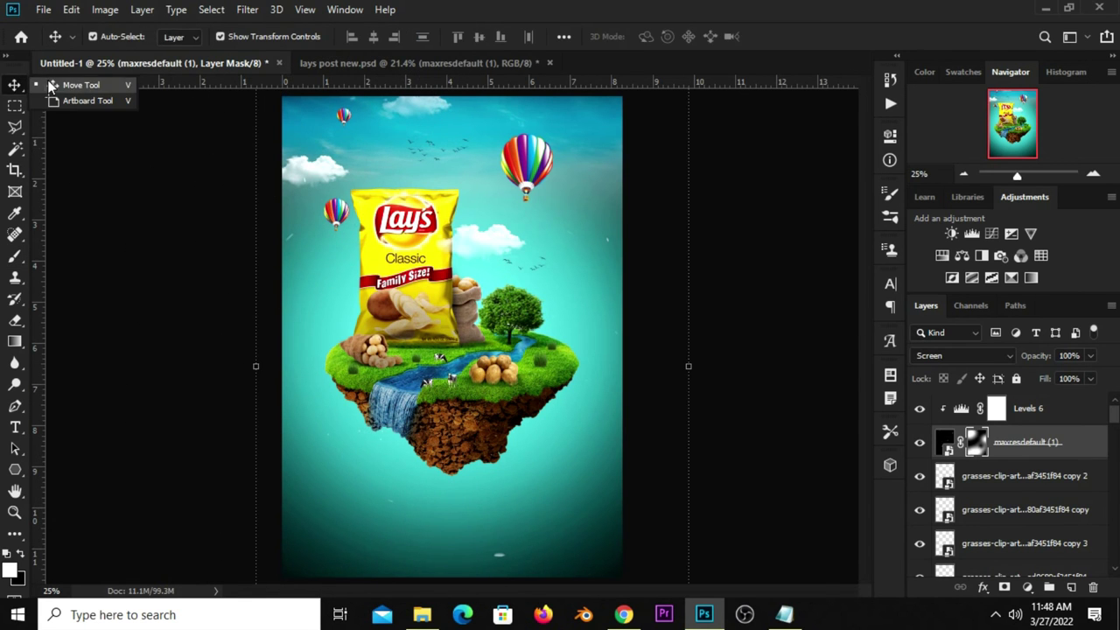
Show the XniVaFL8AdevLbSc8Ek3i6 dust layer, hide maxresdefault (1), and drag it into the poster
left_click(359, 64)
scroll(996, 525, "down", 2)
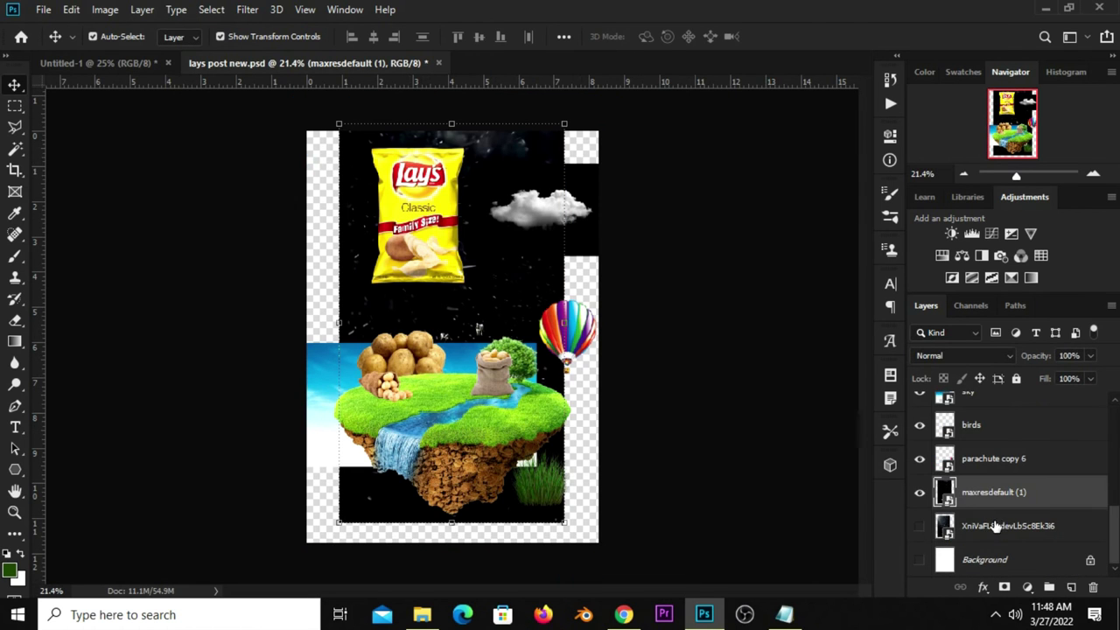
left_click(979, 527)
left_click(919, 527)
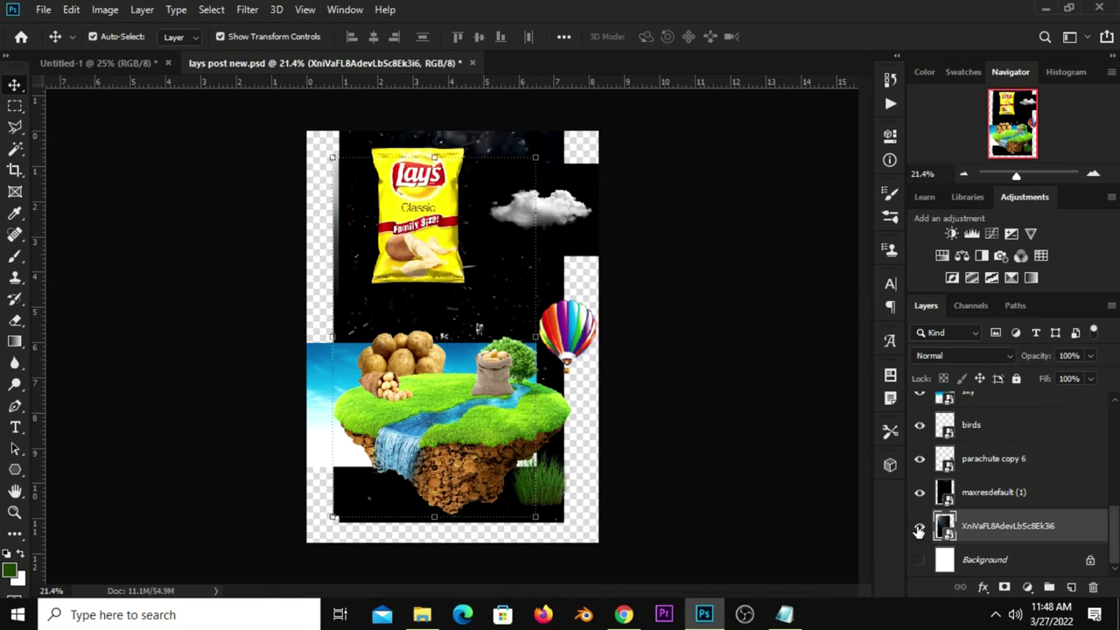
left_click(919, 492)
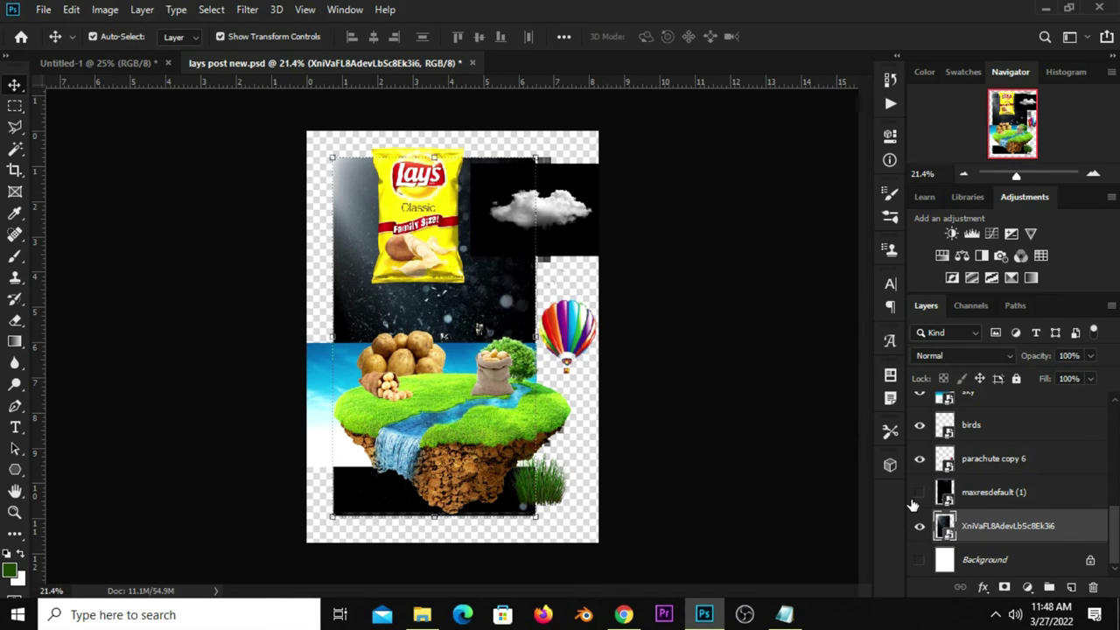
mouse_move(363, 294)
left_mouse_down()
mouse_move(333, 273)
mouse_move(300, 192)
left_mouse_up()
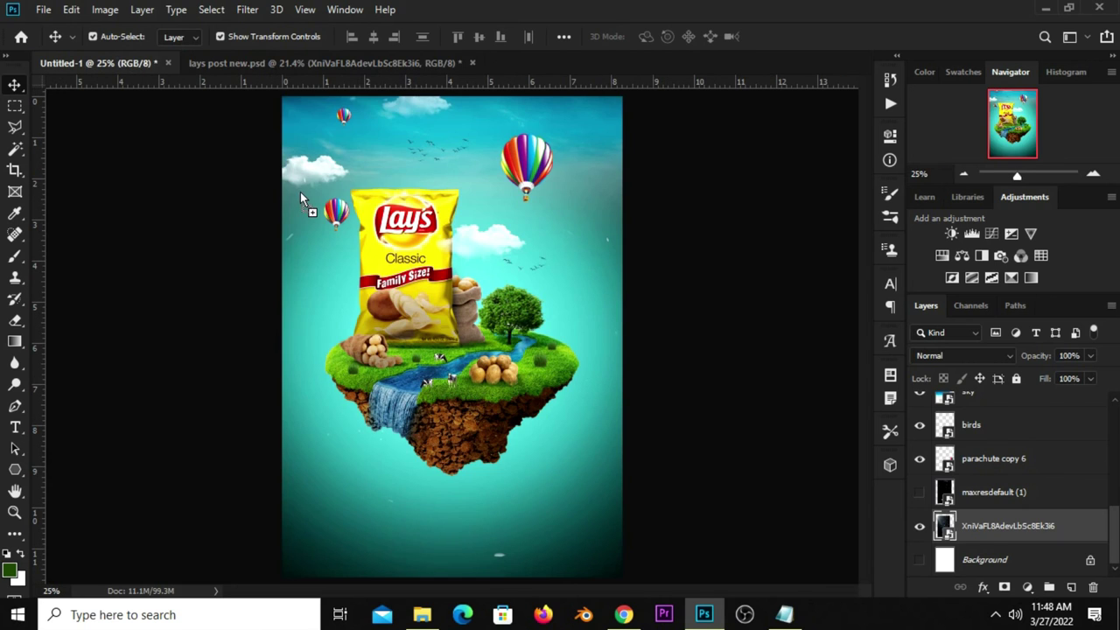
left_click_drag(300, 192, 453, 344)
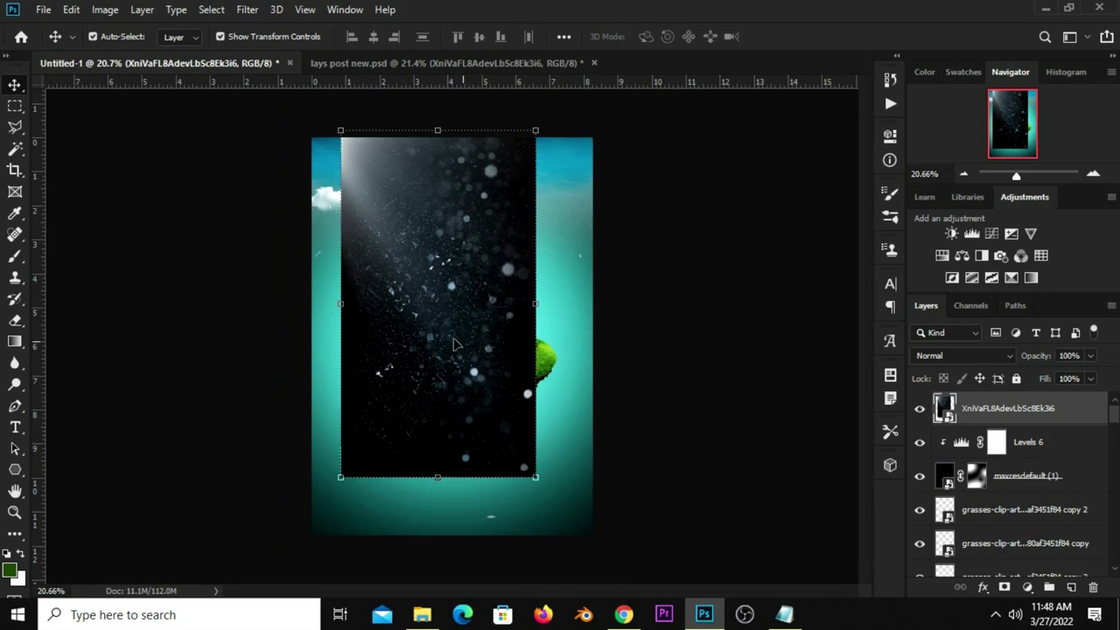
Transform the dust texture, rotated -90° and enlarged to about 246%, to cover the canvas
key("ctrl+t")
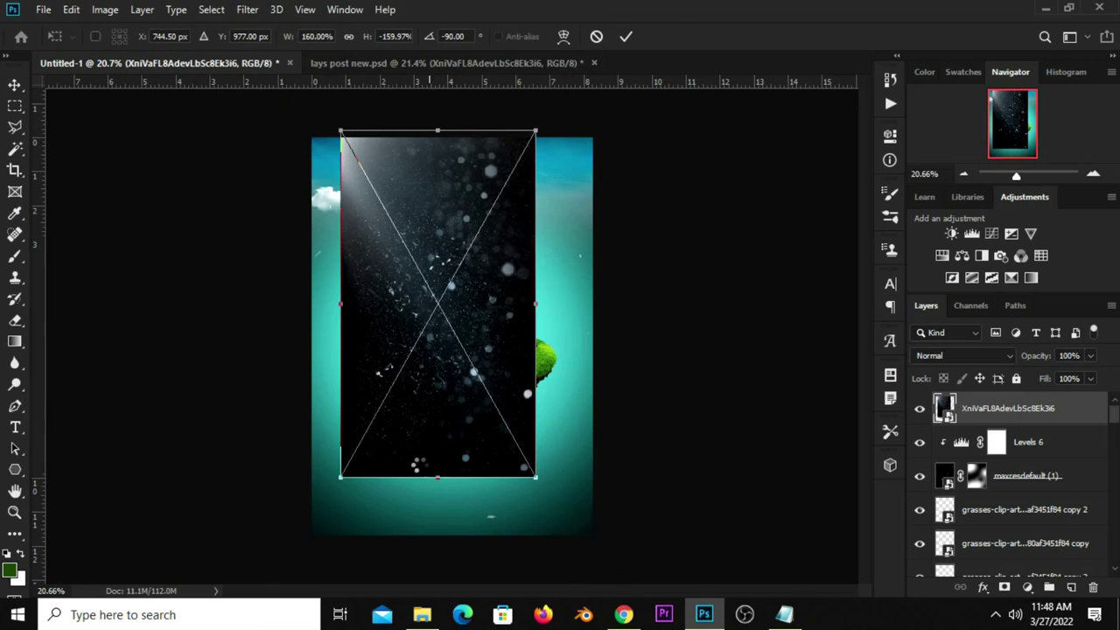
mouse_move(437, 477)
left_mouse_down()
mouse_move(437, 546)
mouse_move(461, 564)
left_mouse_up()
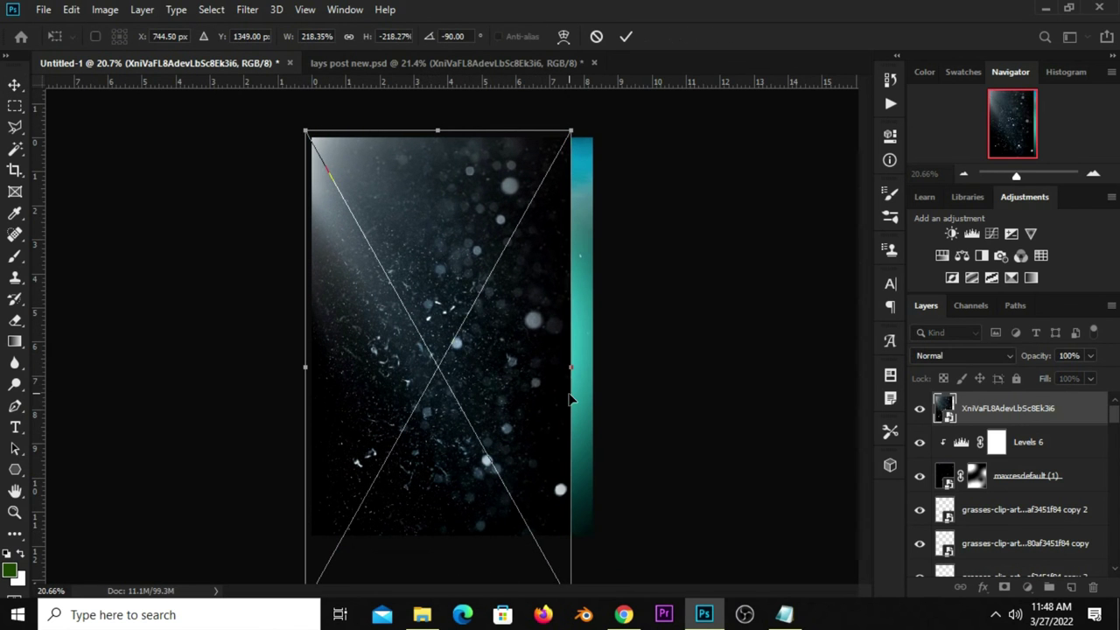
left_click_drag(573, 386, 609, 379)
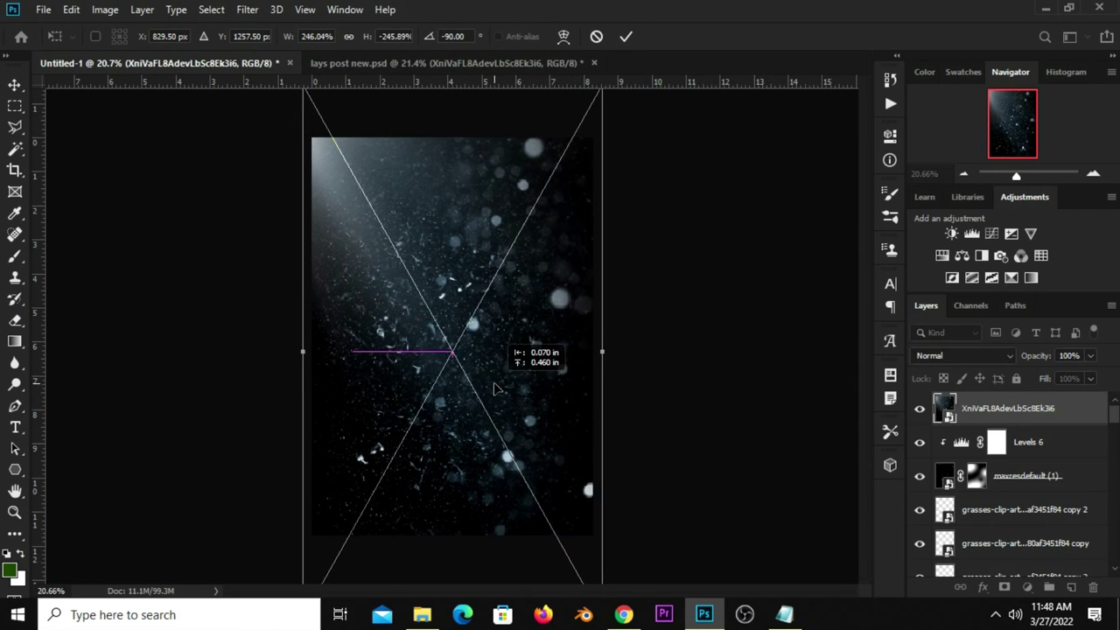
left_click_drag(532, 350, 499, 421)
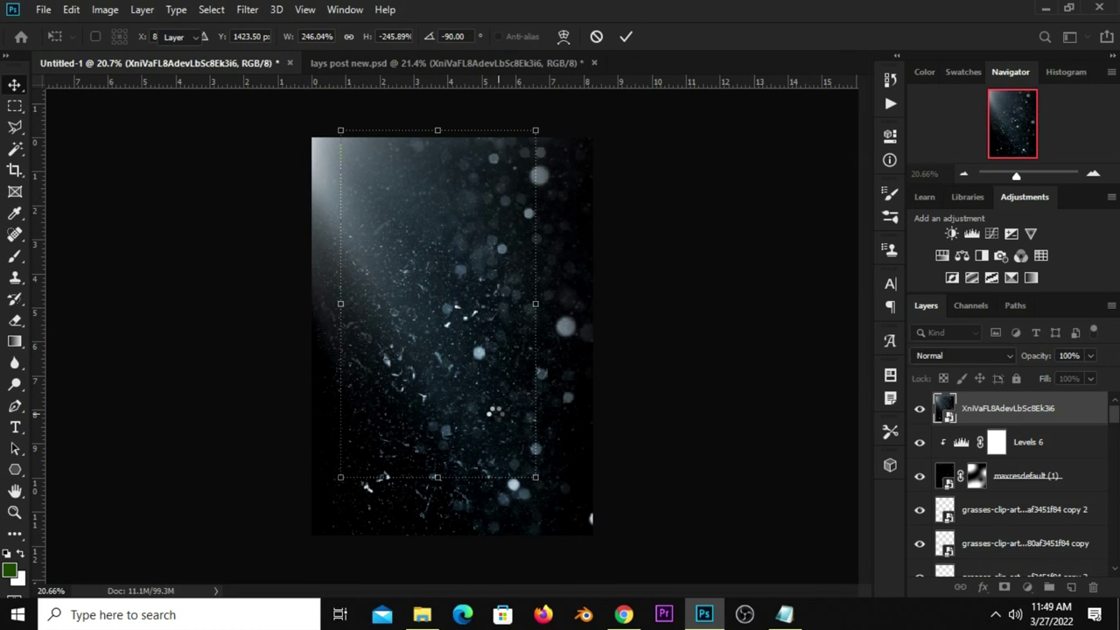
Commit the transform and set the dust texture's blend mode to Screen
key("Return")
left_click(919, 409)
left_click(945, 355)
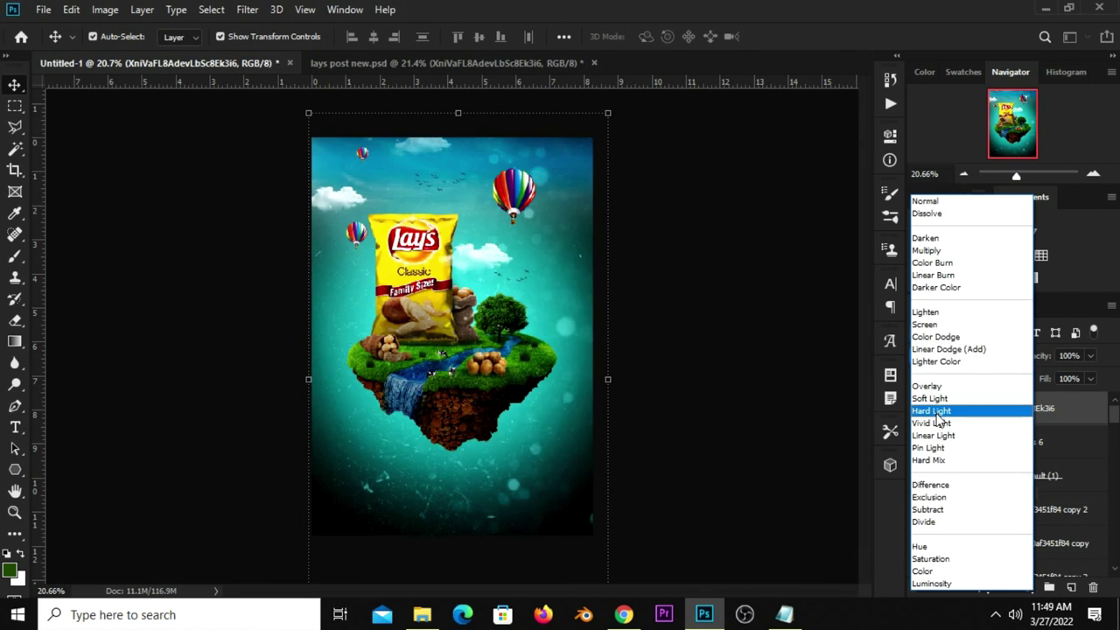
left_click(930, 326)
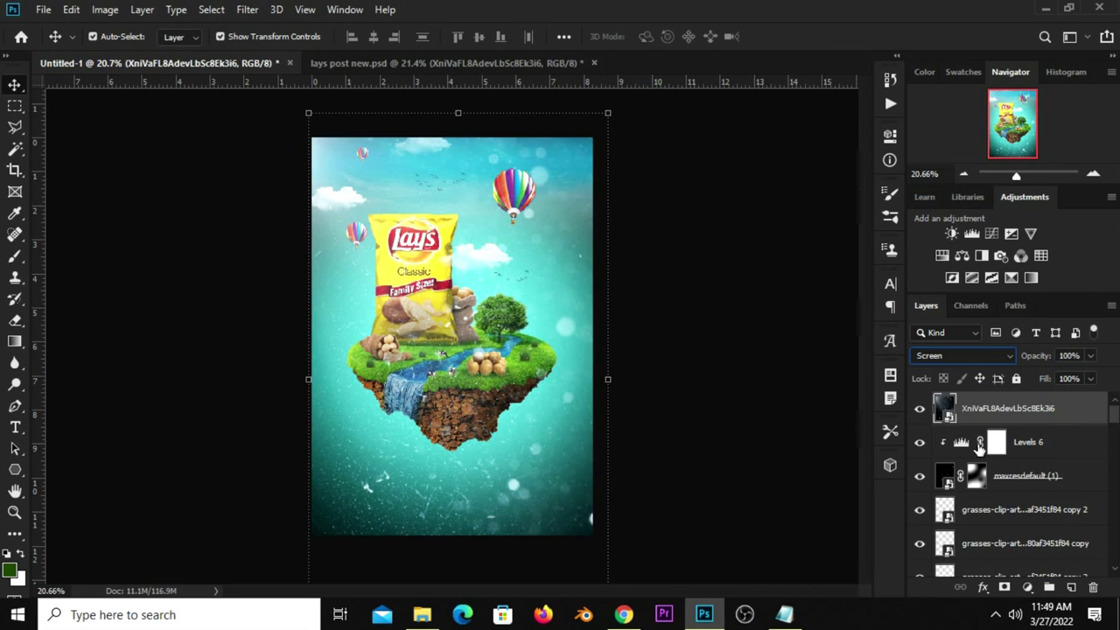
Clip a Levels 7 adjustment at black input 70 to the dust texture and compare the result
left_click(1028, 587)
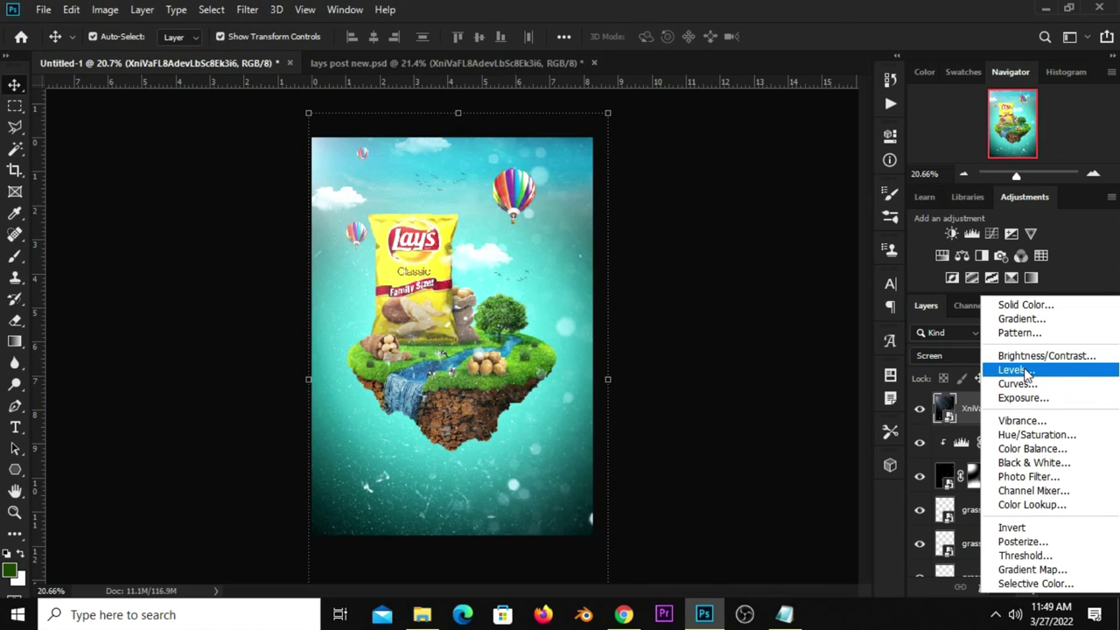
left_click(1017, 369)
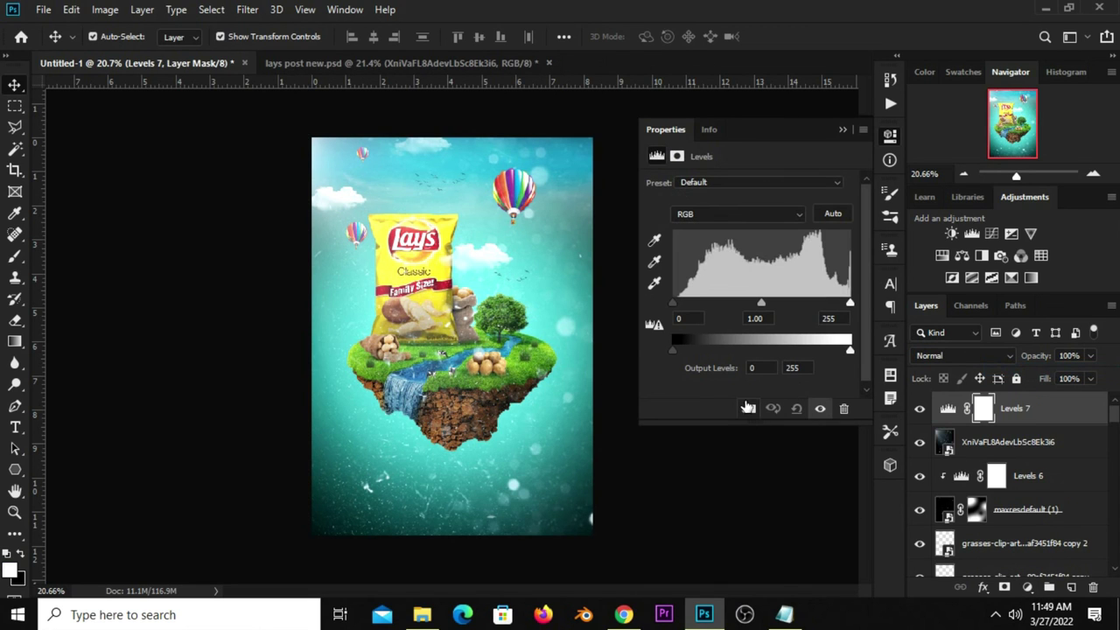
left_click(748, 409)
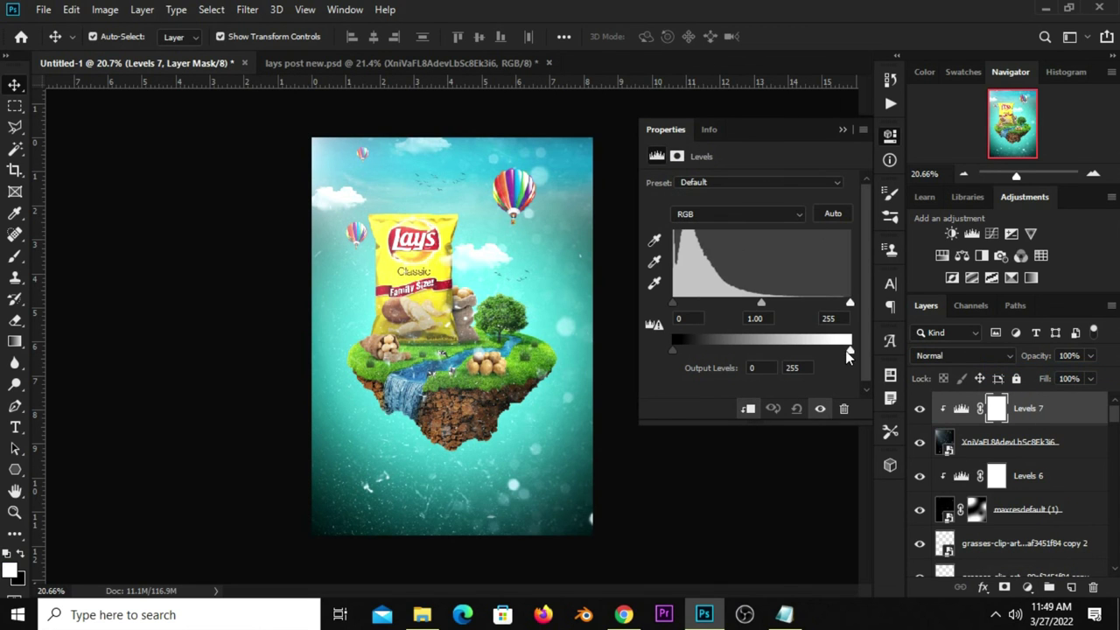
left_click_drag(673, 302, 723, 302)
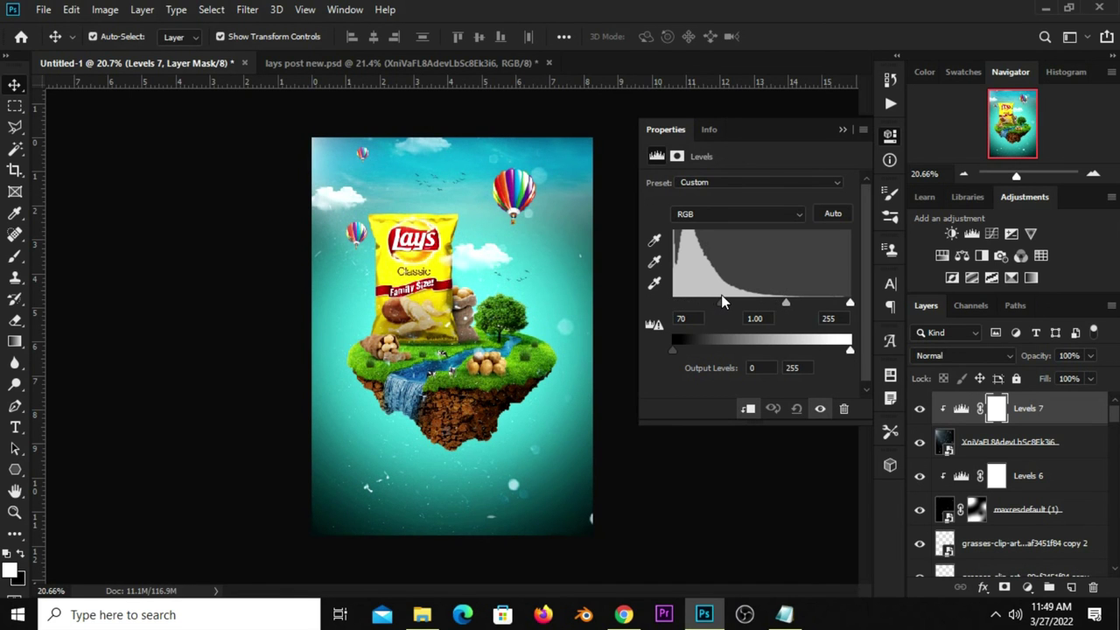
left_click(842, 130)
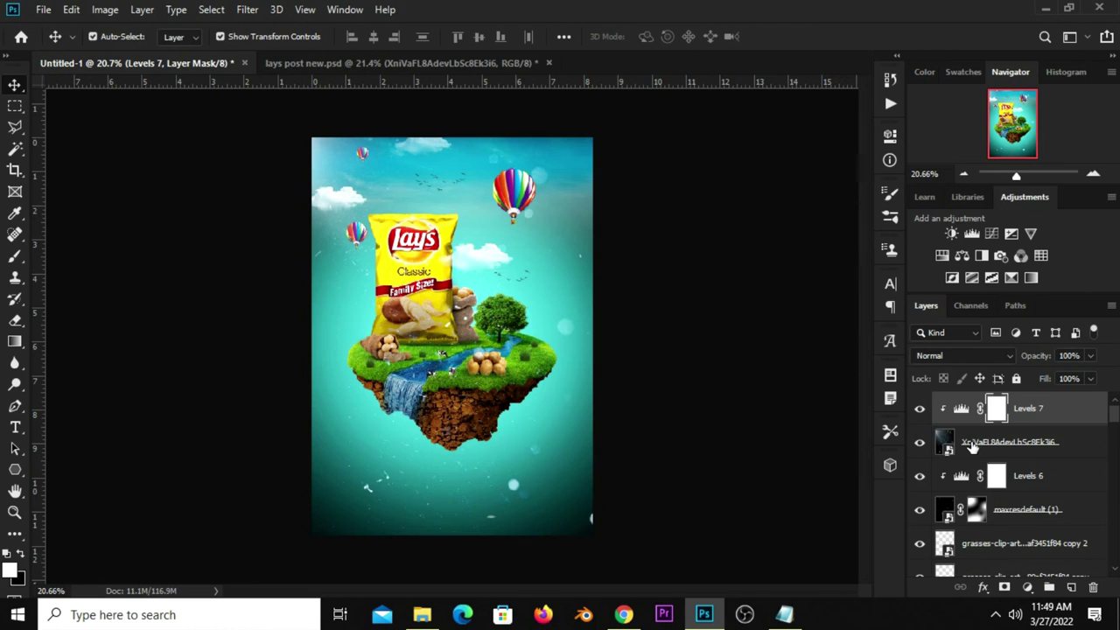
left_click(971, 445)
left_click(918, 443)
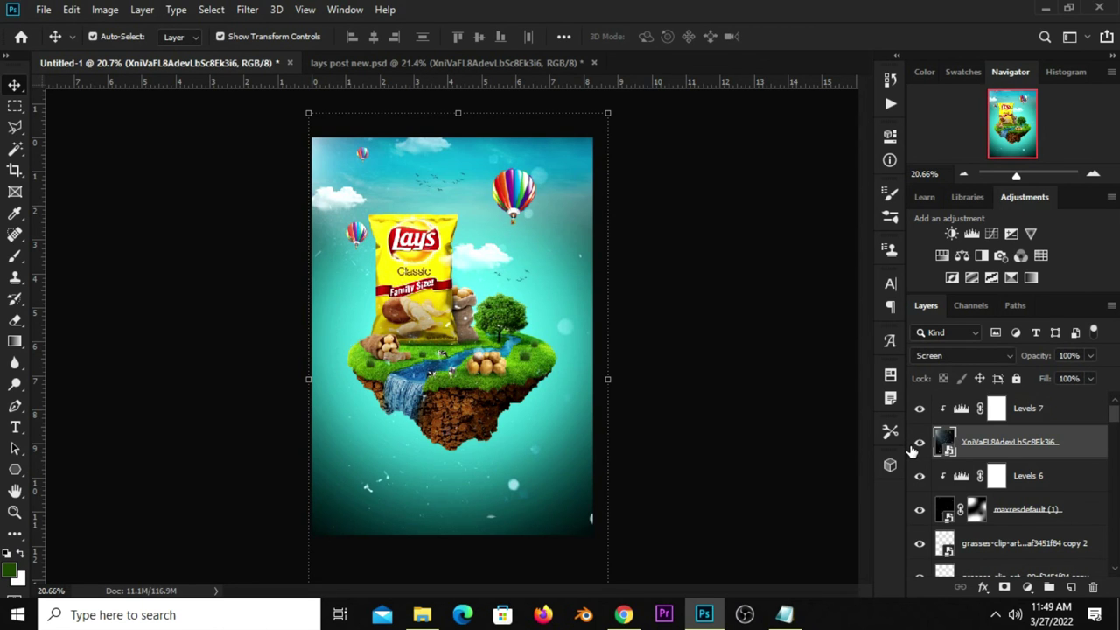
Give the dust texture an inverted mask and paint it back along the bottom at 48% opacity
left_click(1005, 587)
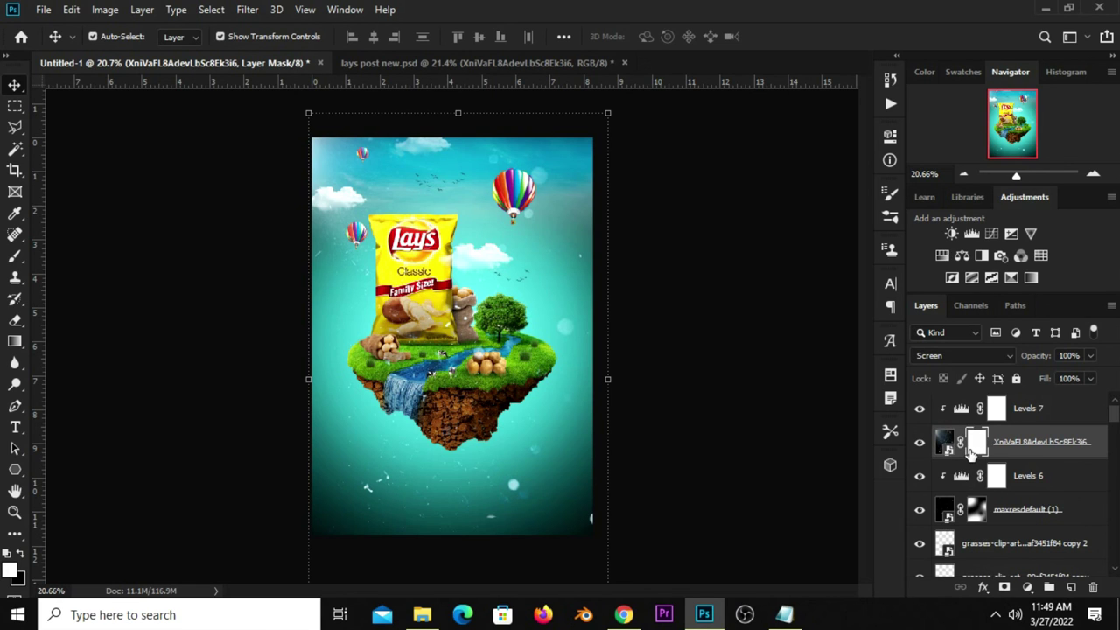
key("ctrl+i")
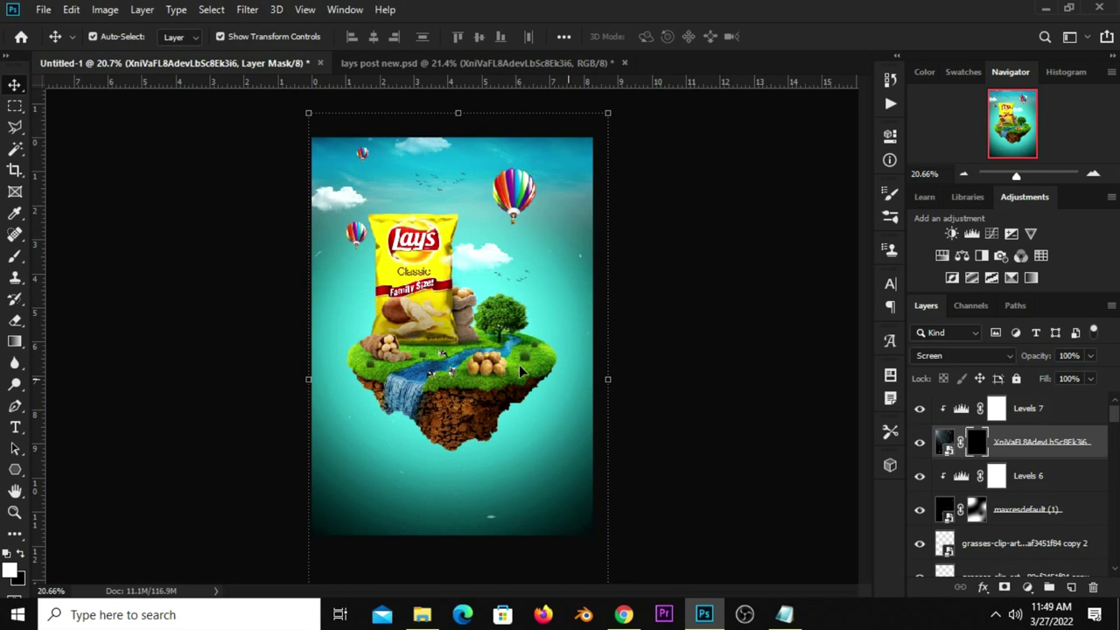
left_click_drag(17, 257, 70, 252)
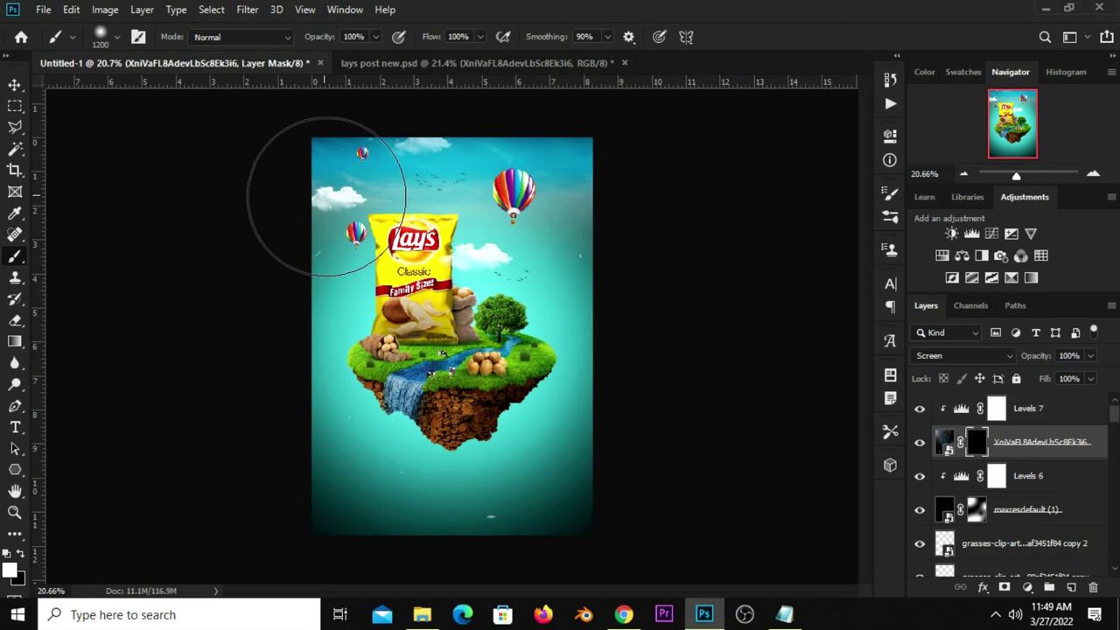
left_click_drag(325, 450, 312, 475)
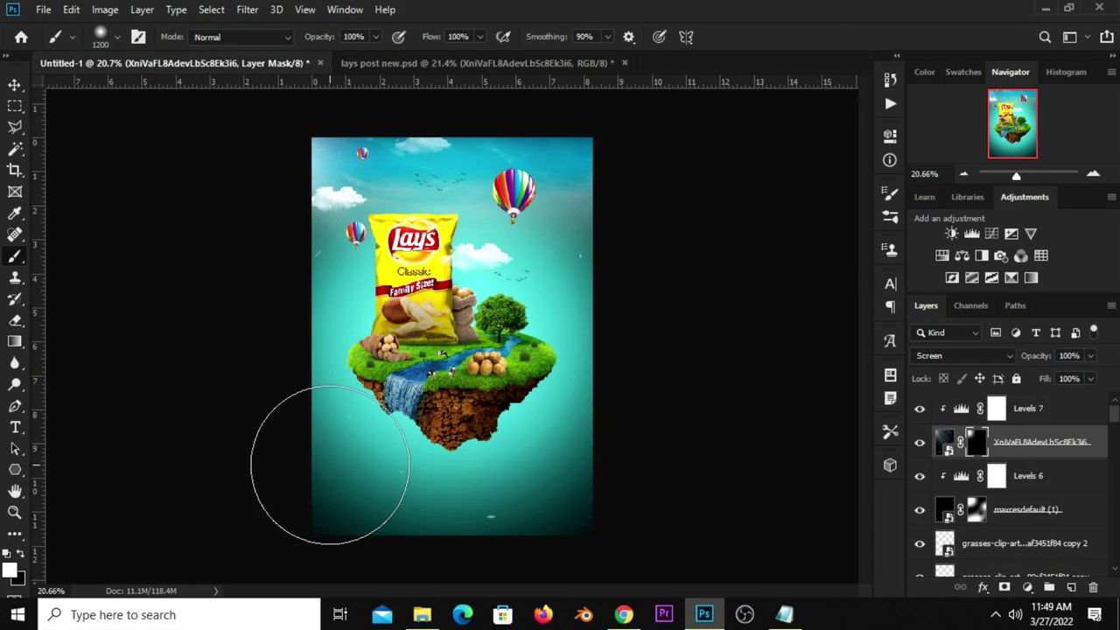
key("ctrl+z")
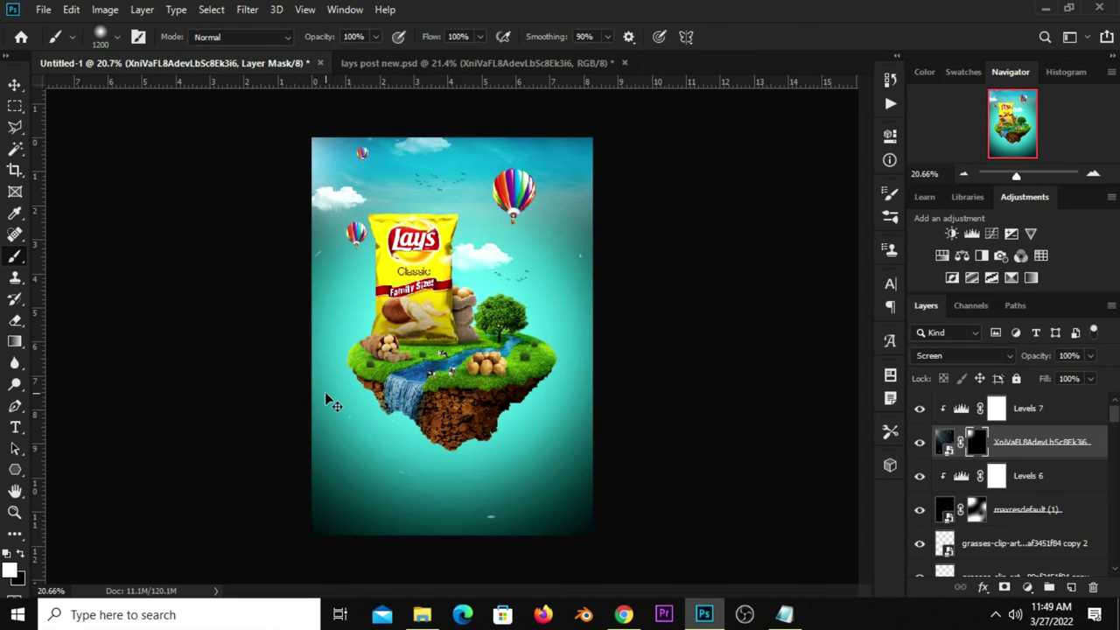
left_click_drag(343, 56, 336, 56)
left_click_drag(504, 498, 237, 470)
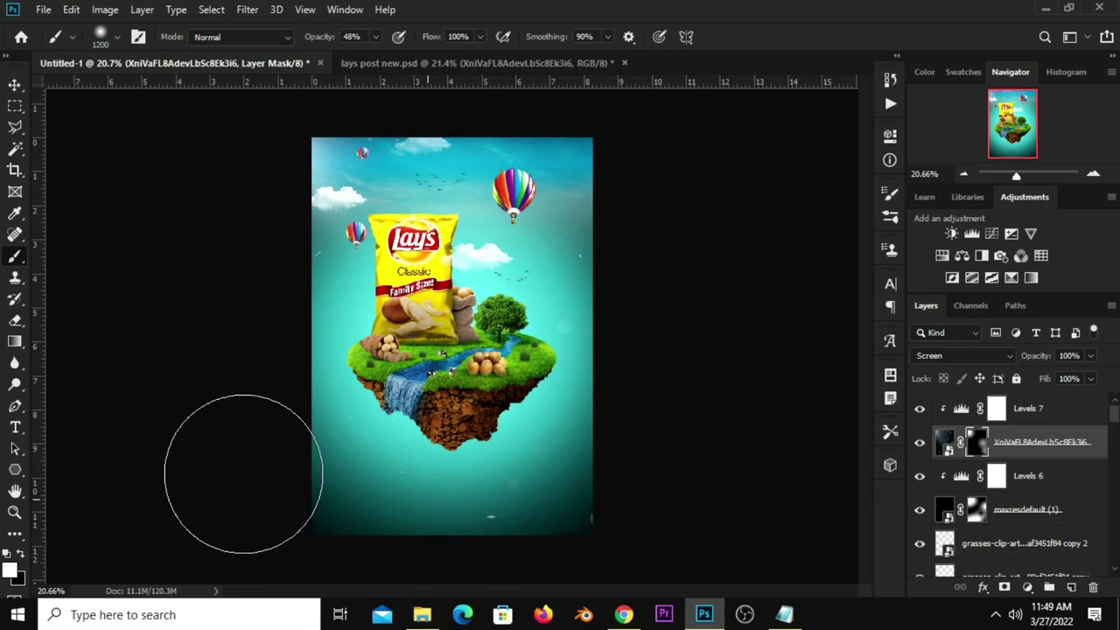
left_click(14, 85)
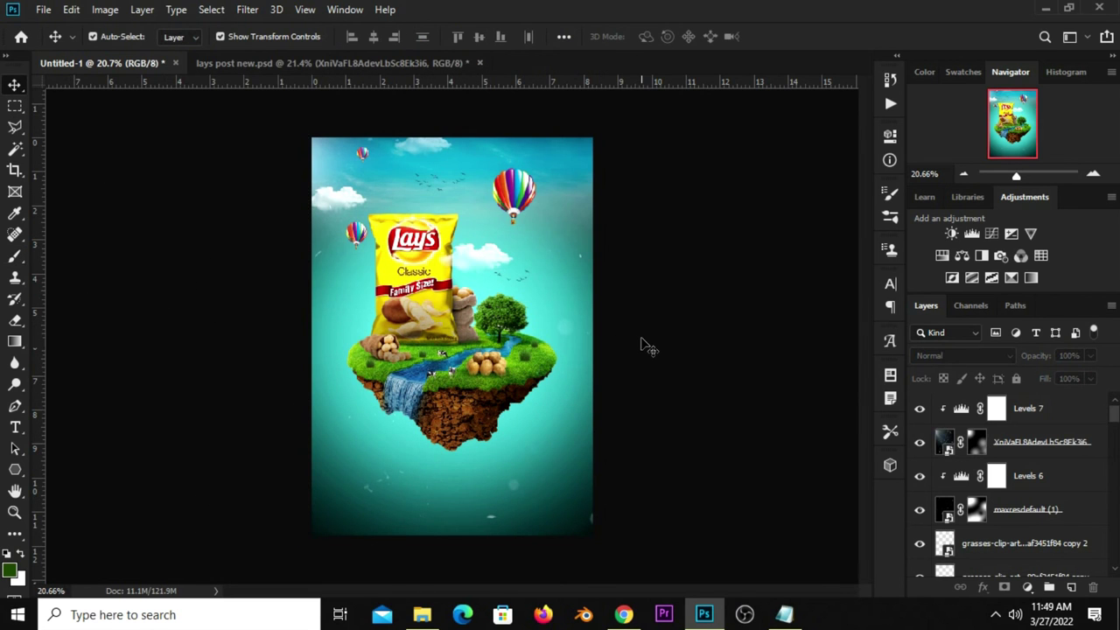
Add a Curves 6 adjustment that pulls the shadows down and lifts an upper point
key("ctrl+plus")
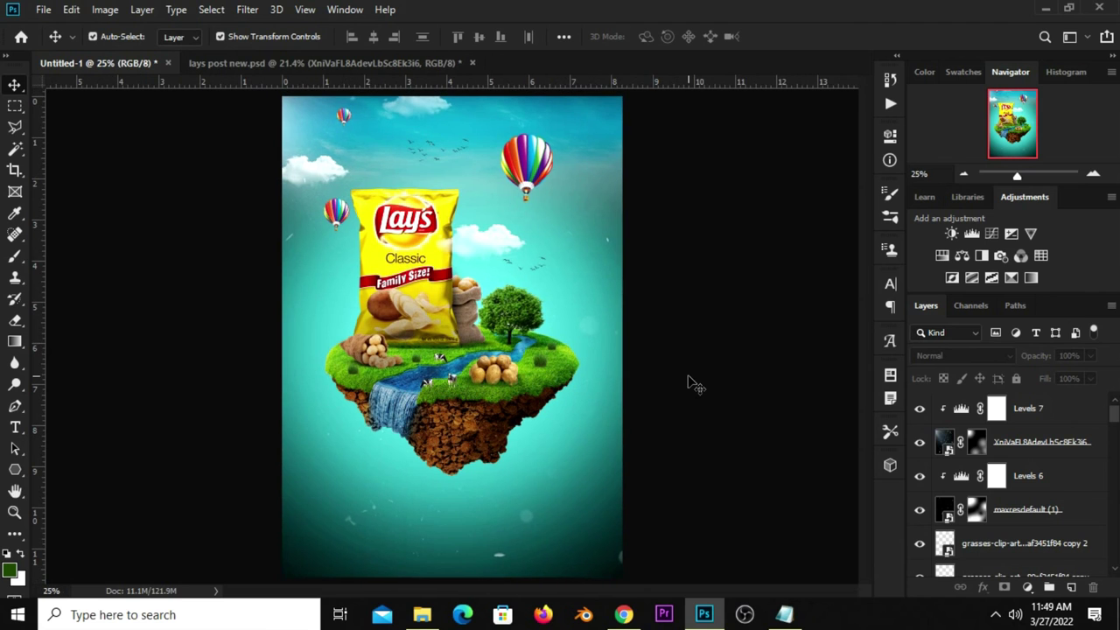
left_click(1027, 587)
left_click(1030, 376)
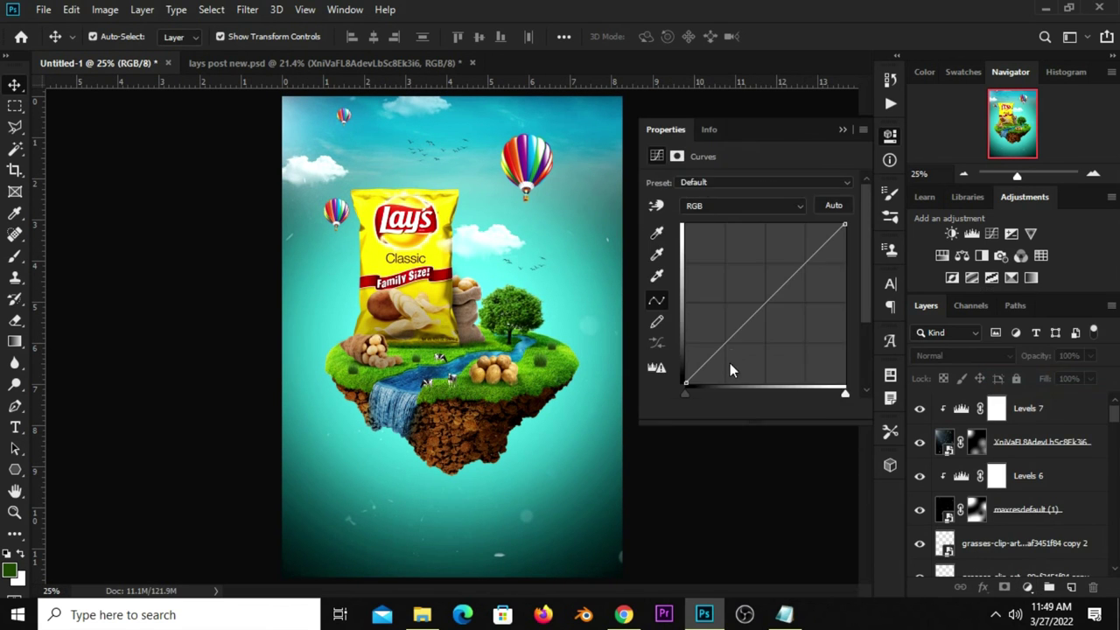
left_click_drag(730, 339, 730, 351)
left_click(801, 275)
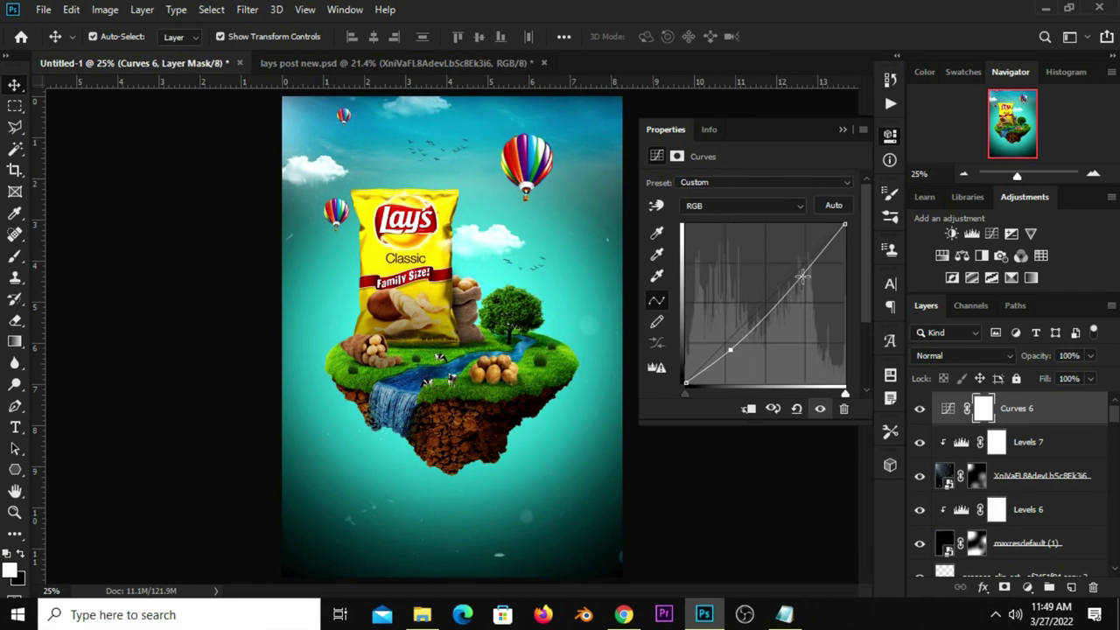
left_click(820, 409)
Stamp all visible layers into a new merged Layer 10
left_click(841, 130)
left_click(759, 252)
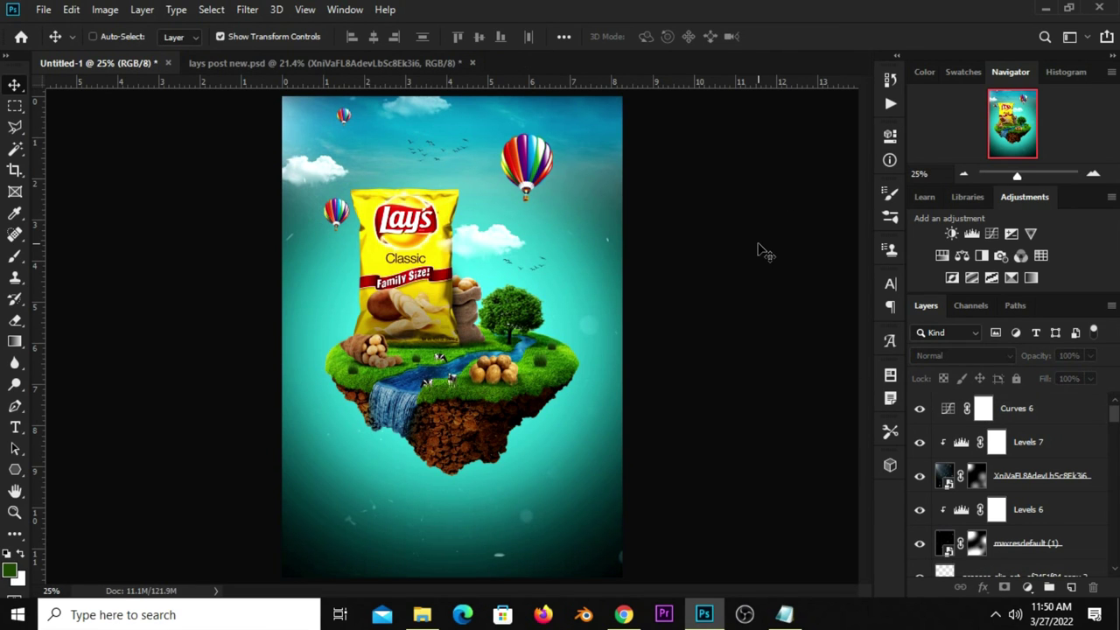
key("ctrl+alt+shift+e")
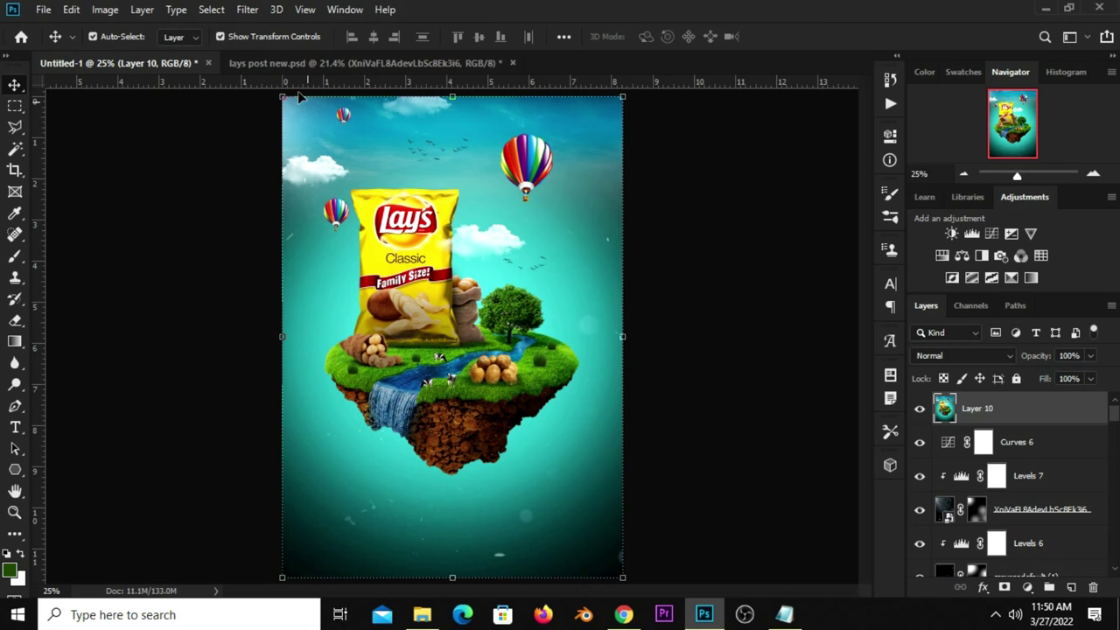
Open Camera Raw on Layer 10 and set Exposure +0.05, Contrast +12, Highlights +5, Shadows -8
left_click(246, 10)
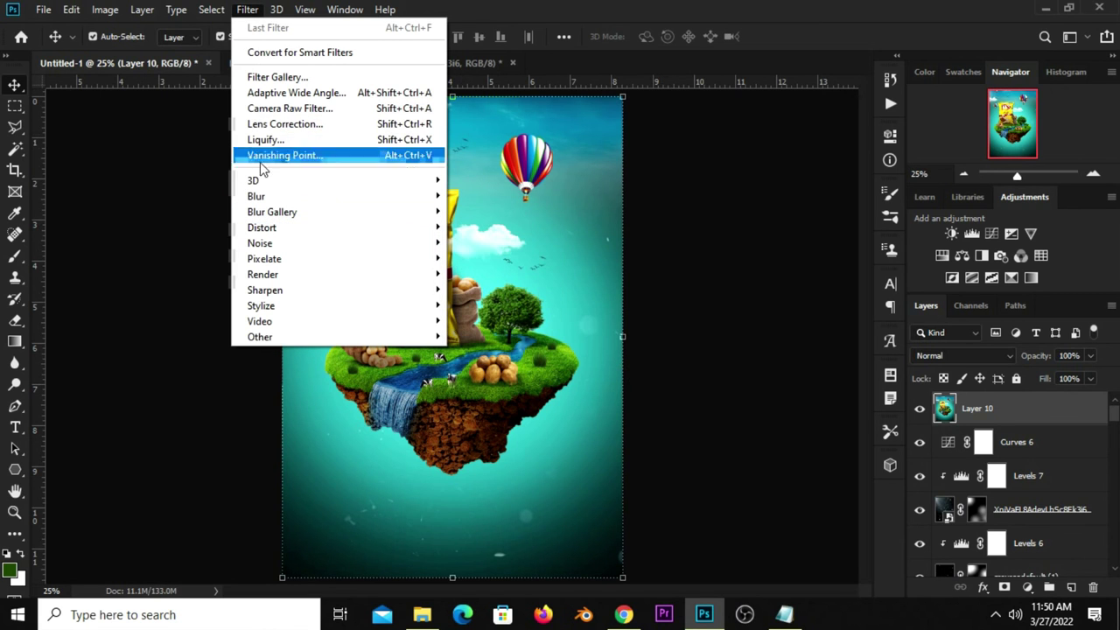
left_click(282, 108)
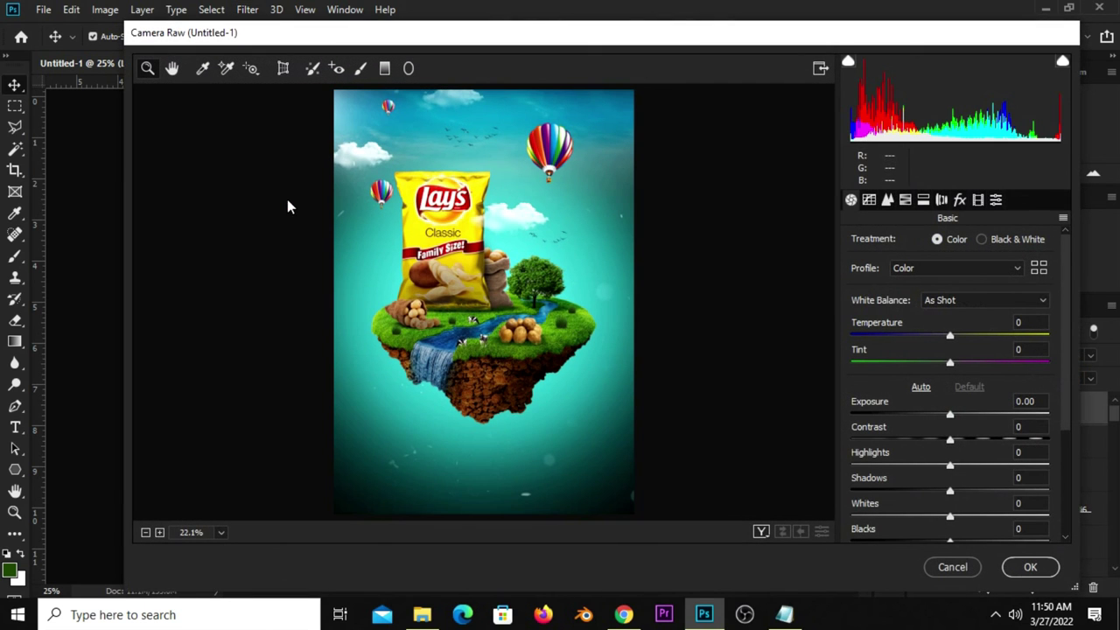
left_click_drag(951, 414, 951, 419)
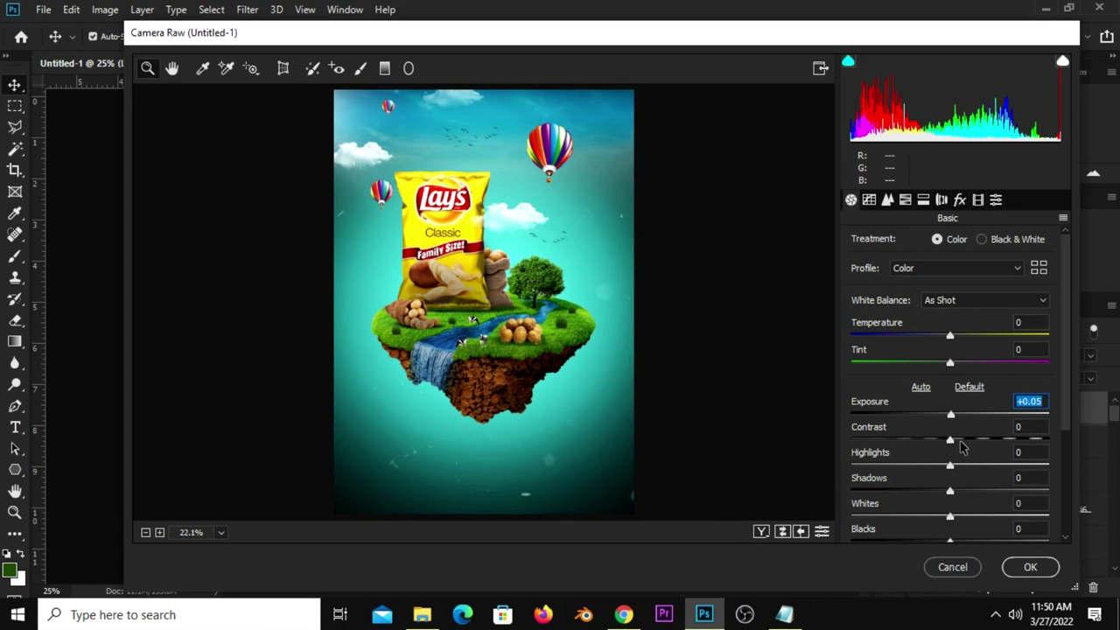
left_click(953, 440)
left_click_drag(955, 443, 967, 443)
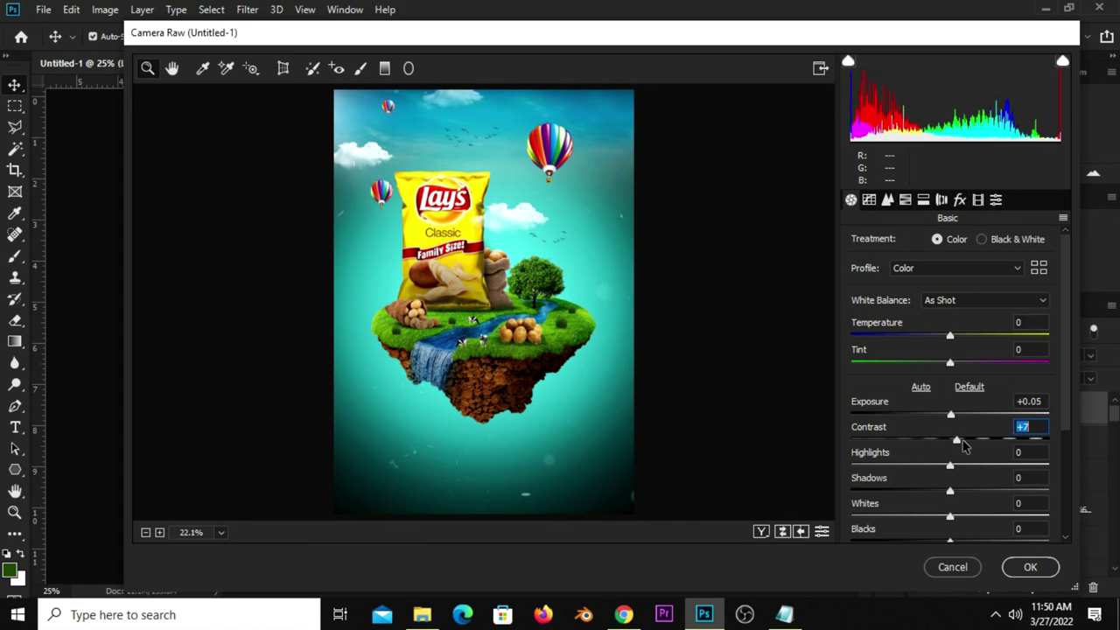
left_click(952, 467)
left_click_drag(955, 469, 937, 494)
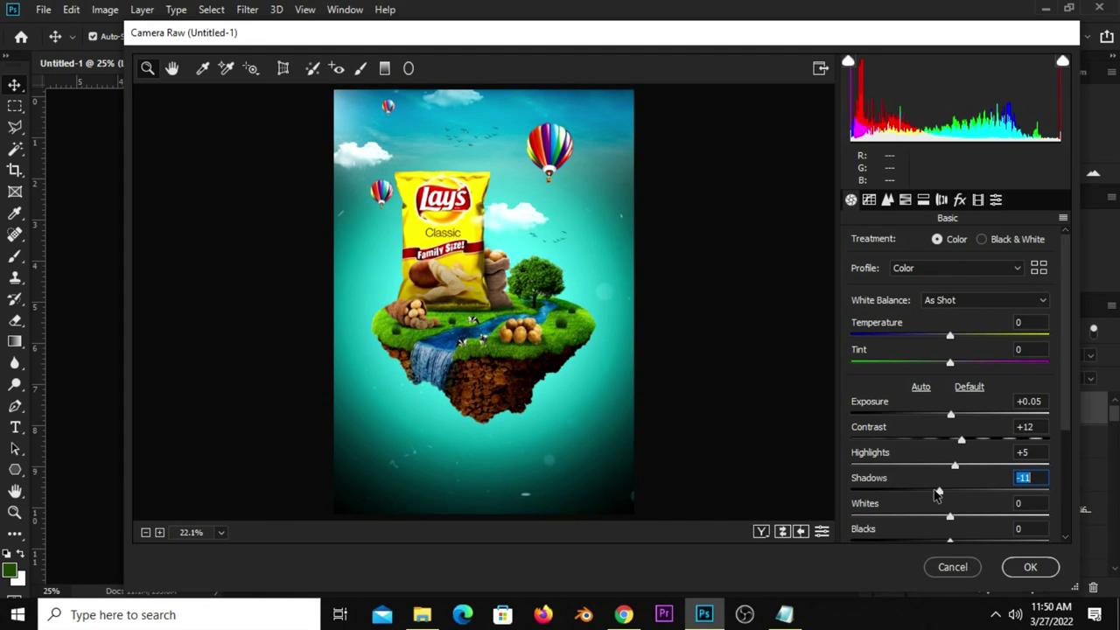
left_click_drag(937, 495, 941, 496)
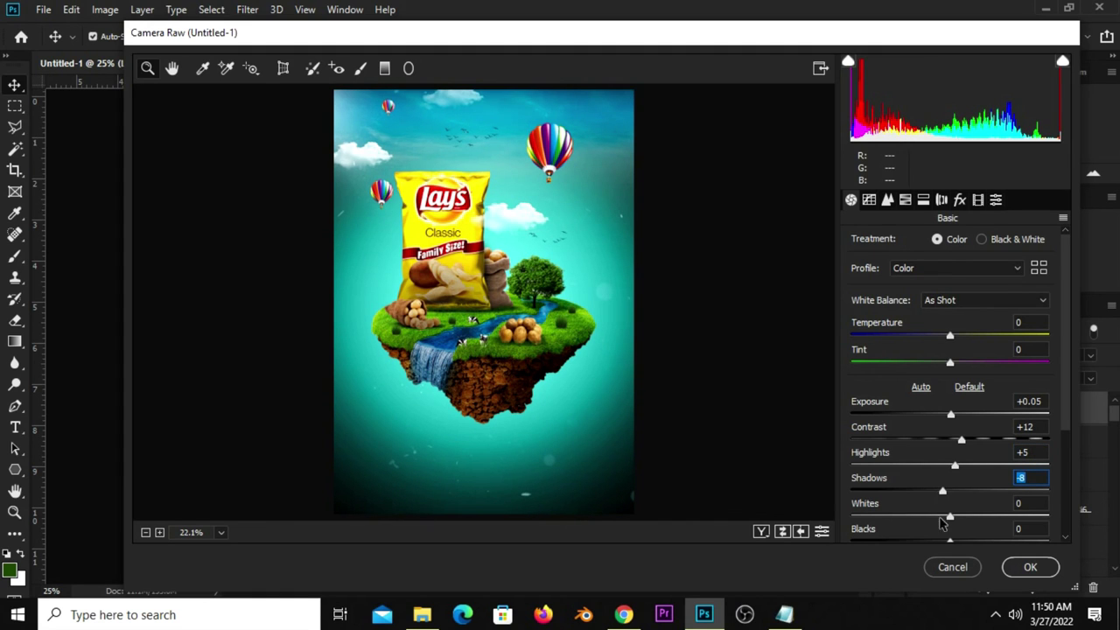
Set Whites +8, Blacks -22, Texture +19 and Clarity +4
left_click_drag(1066, 423, 1068, 474)
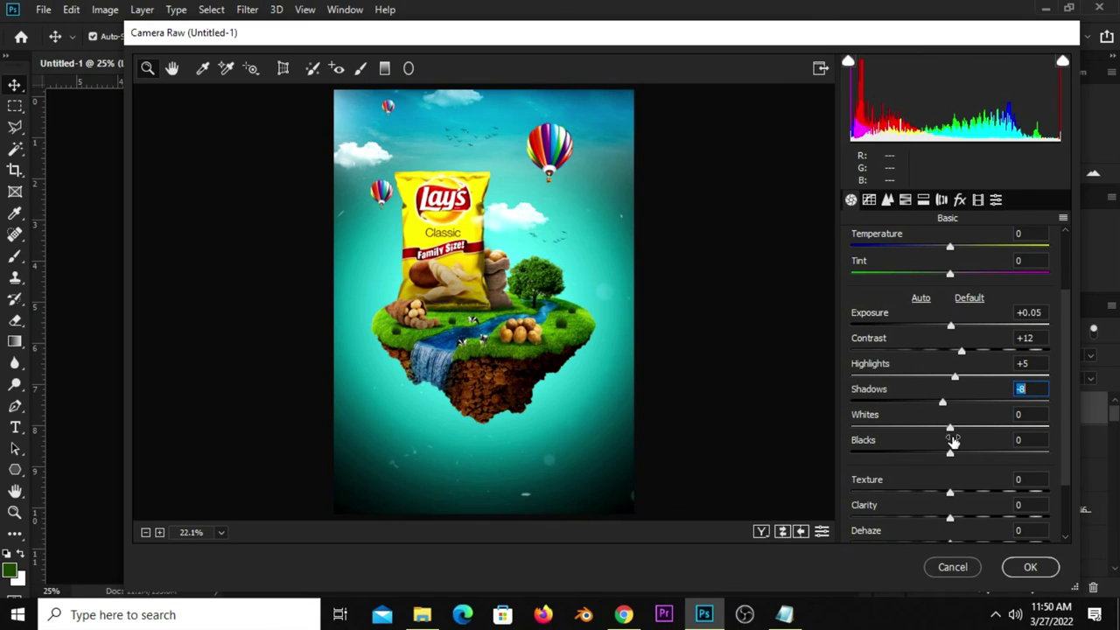
left_click_drag(952, 429, 929, 456)
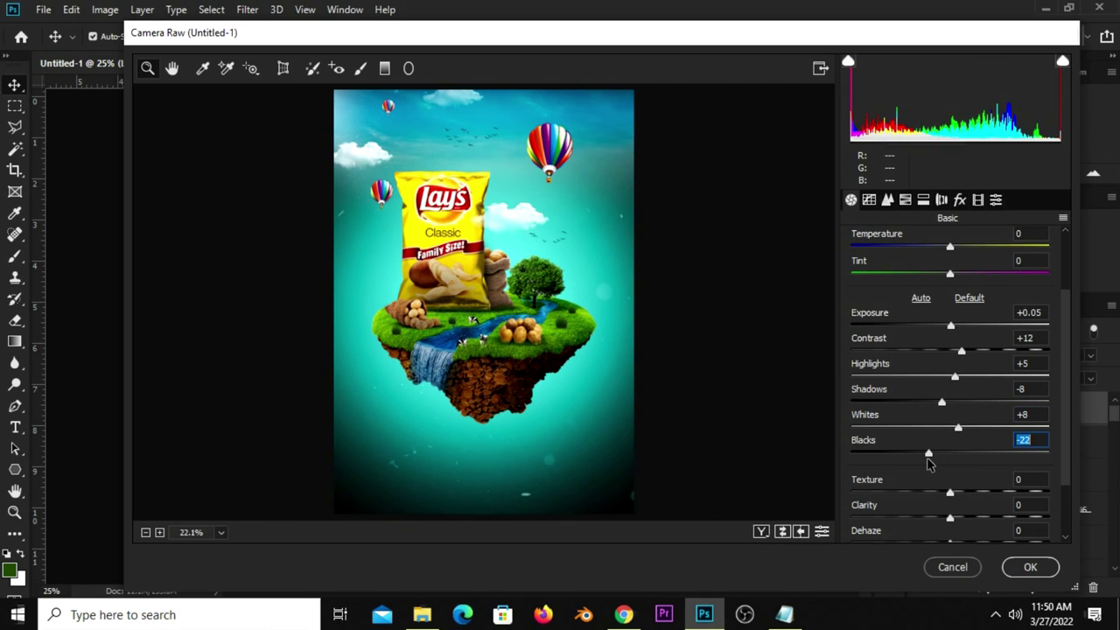
left_click_drag(961, 495, 969, 495)
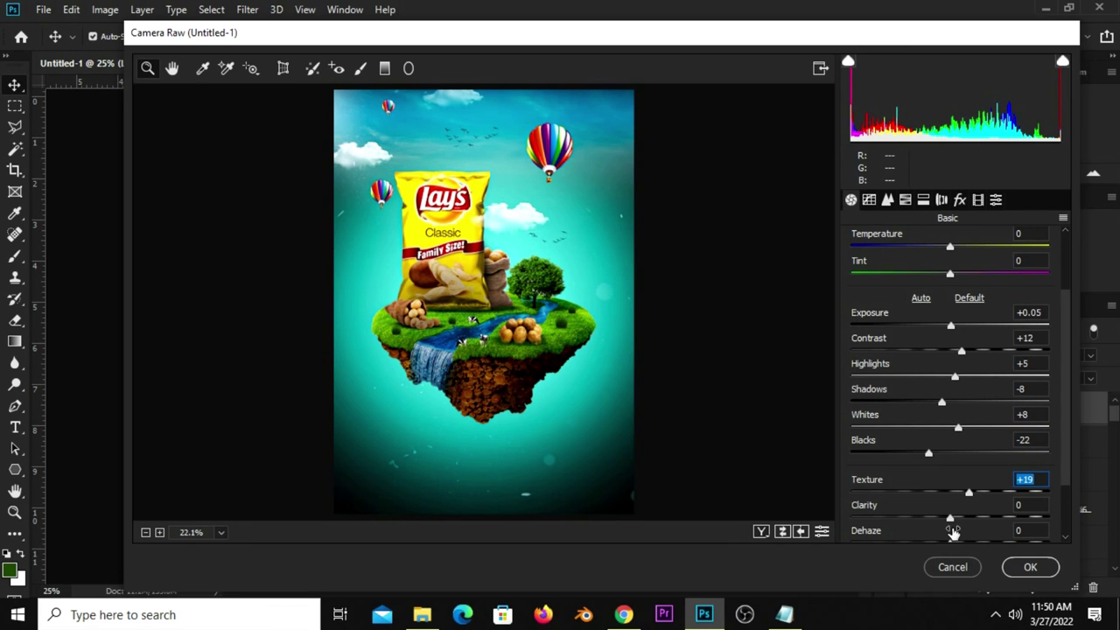
left_click_drag(951, 519, 955, 519)
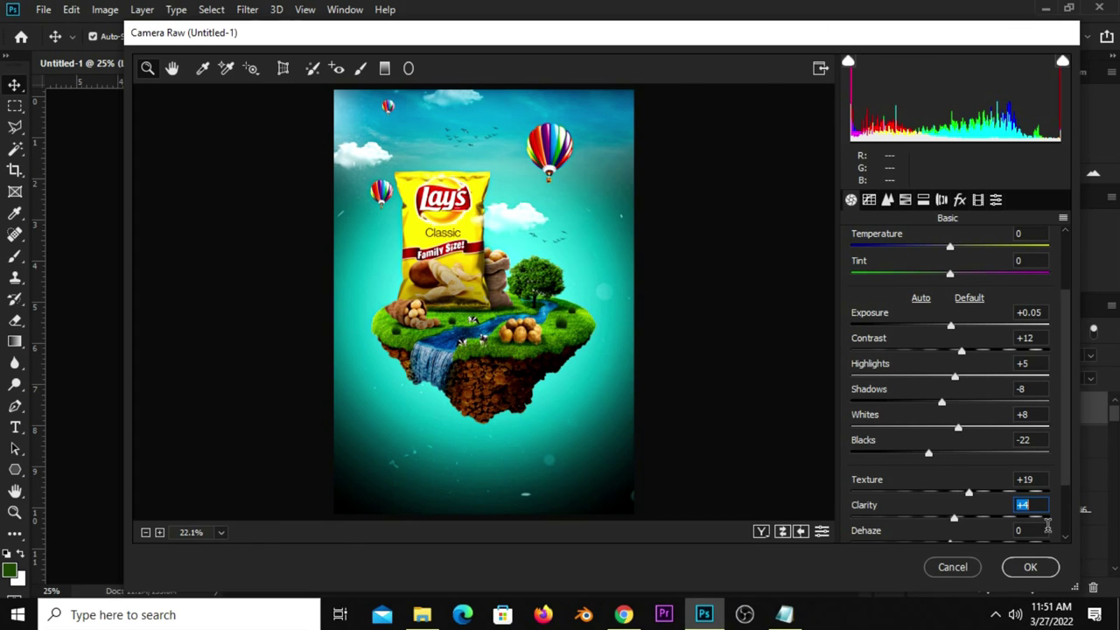
Review the Basic slider values and apply the Camera Raw filter
left_click(1022, 480)
left_click(1022, 440)
left_click(1026, 414)
left_click(1030, 389)
left_click(1026, 363)
left_click(1036, 339)
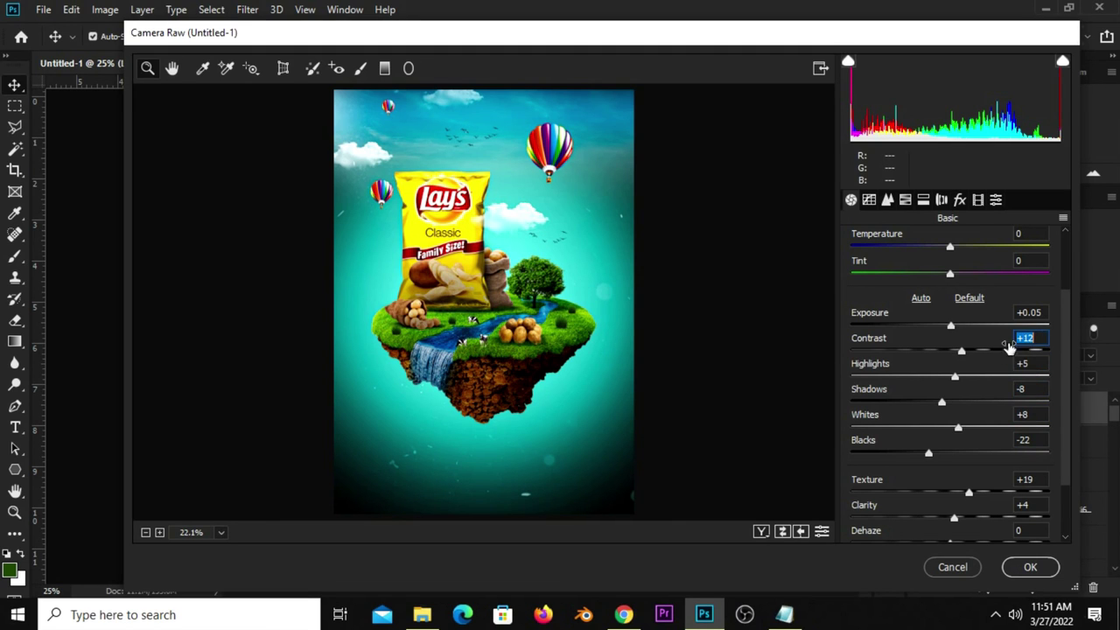
left_click(1043, 312)
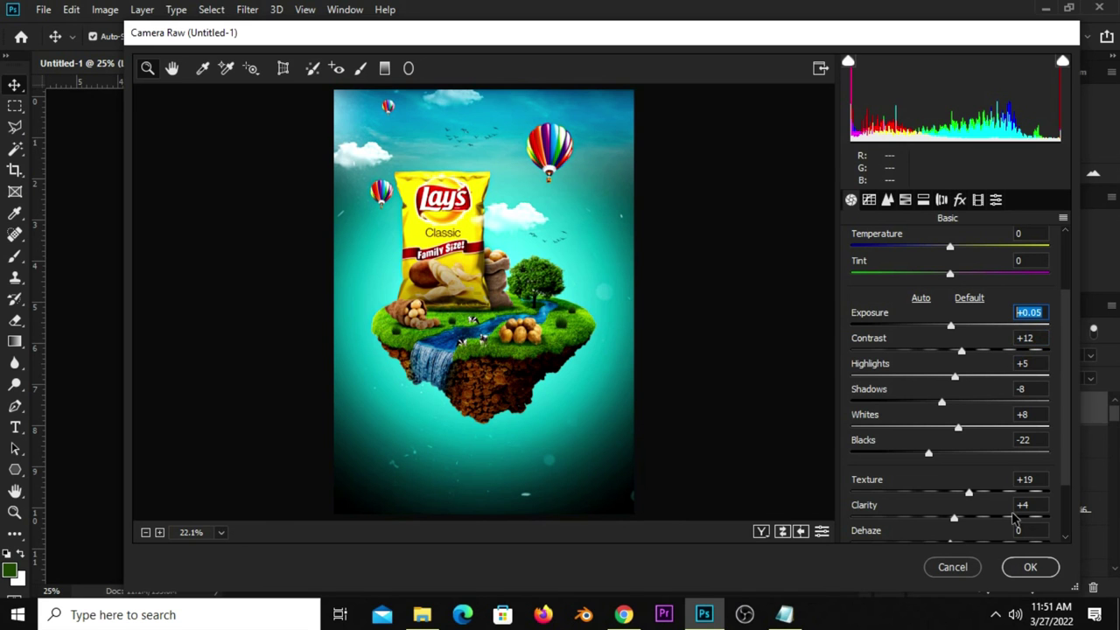
left_click(1024, 567)
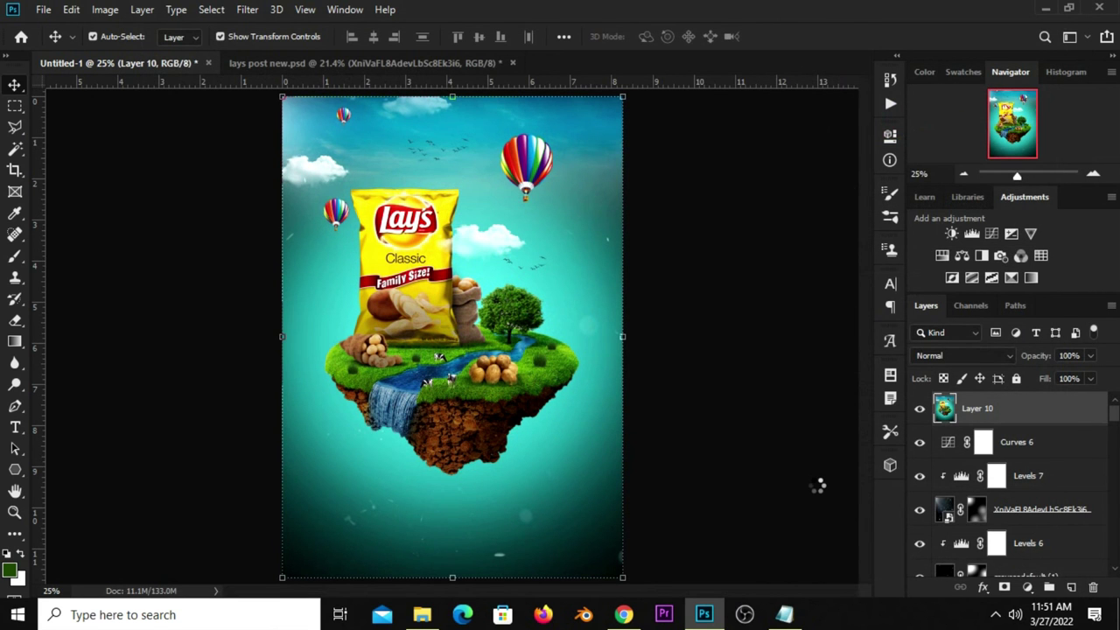
left_click(920, 411)
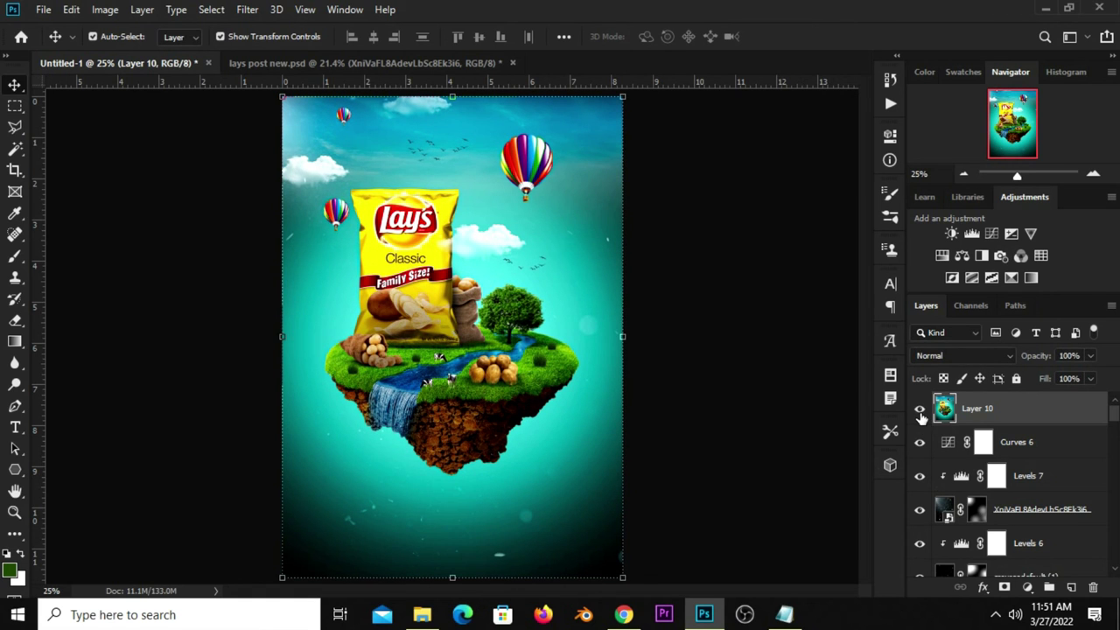
left_click(920, 411)
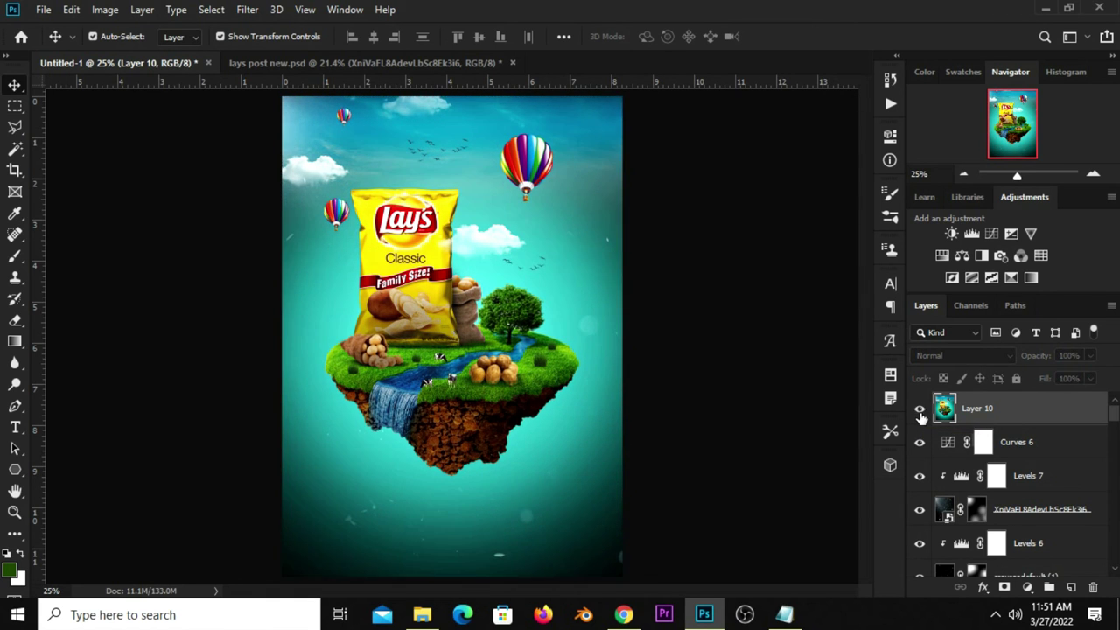
left_click(796, 429)
scroll(689, 408, "up", 1)
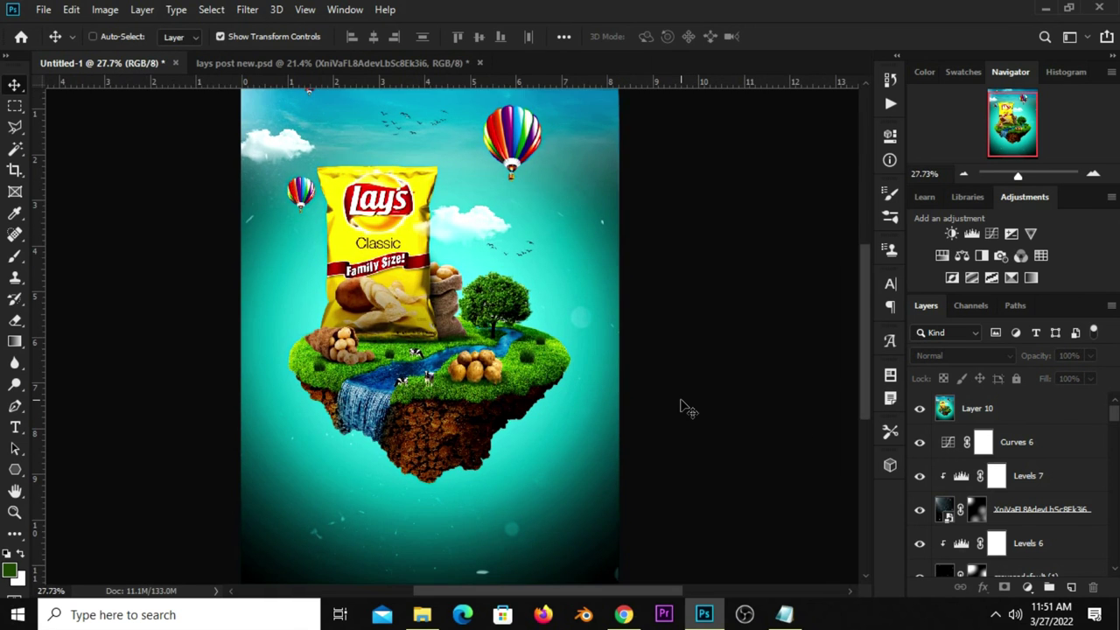
scroll(688, 408, "down", 1)
key("ctrl+plus")
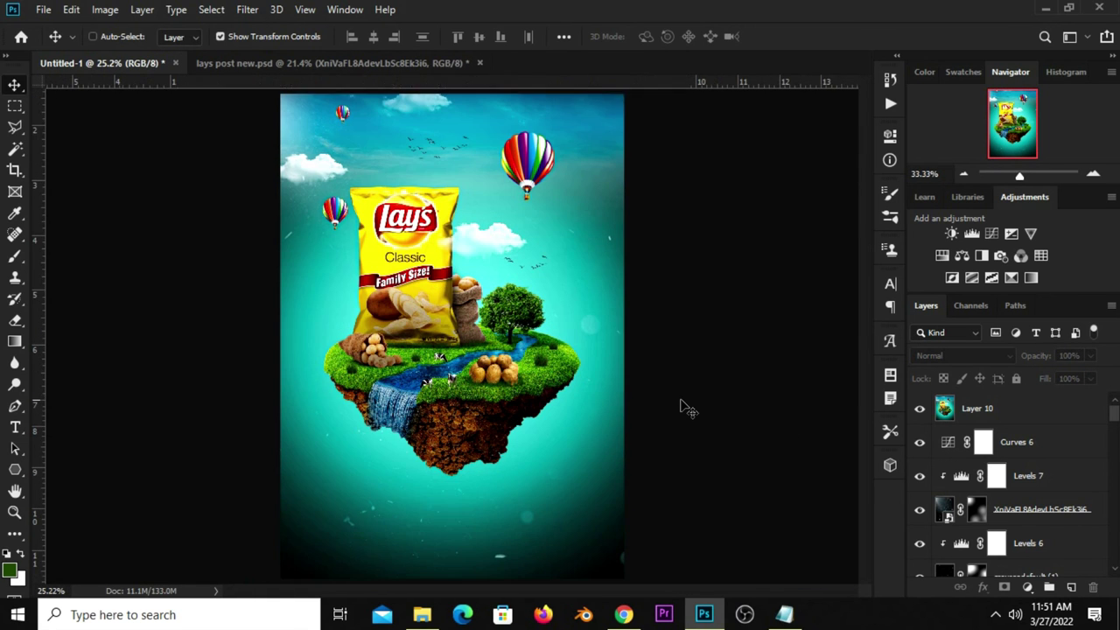
key("ctrl+plus")
key("ctrl+plus")
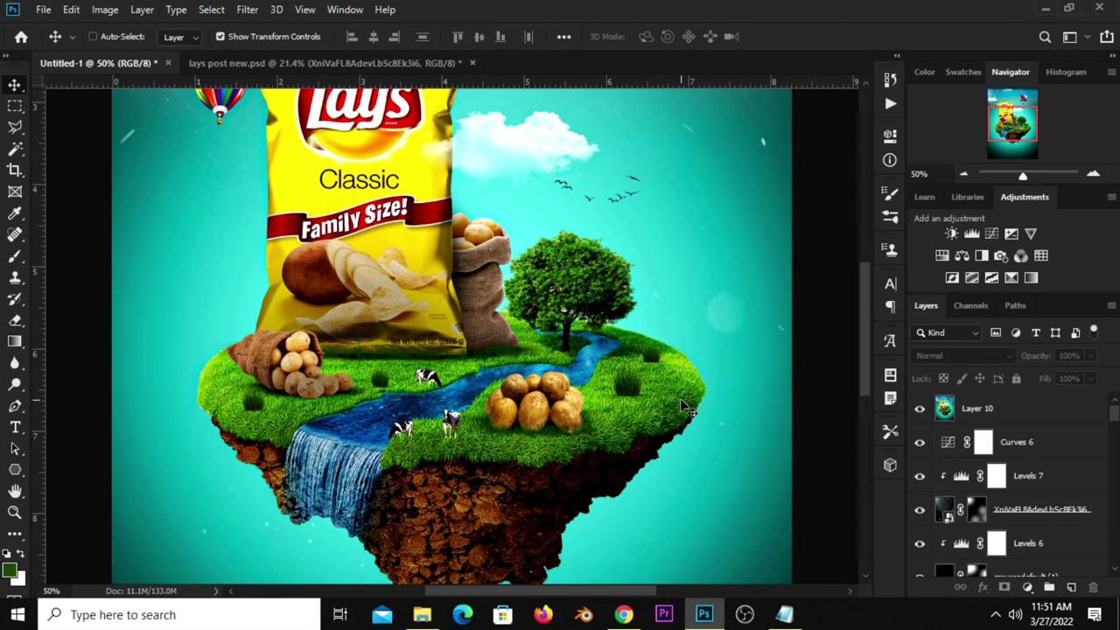
key("ctrl+minus")
key("ctrl+minus")
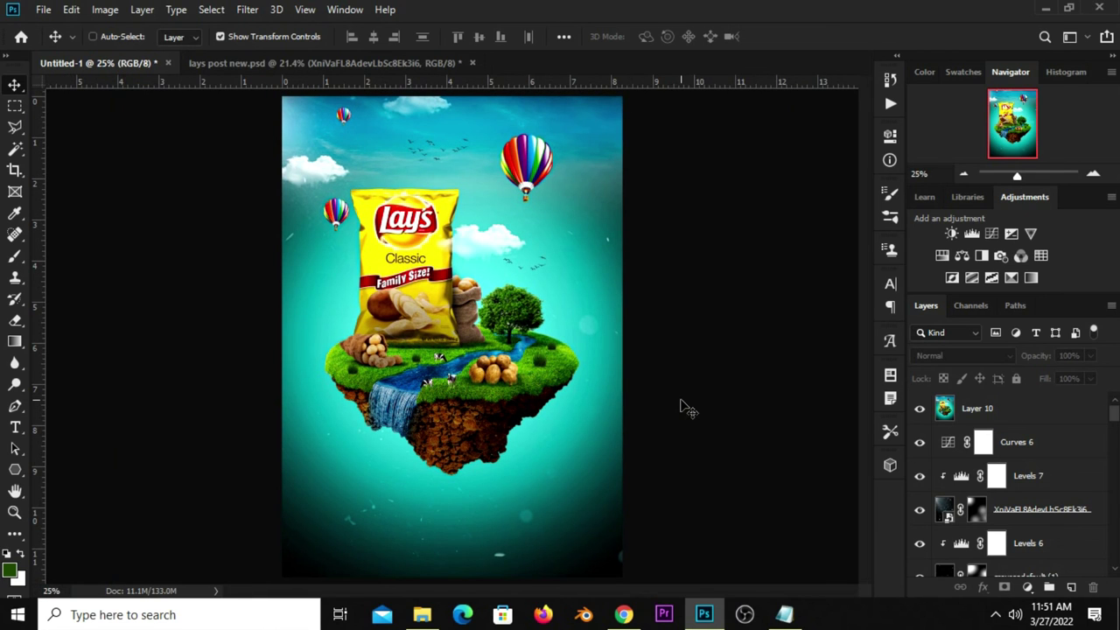